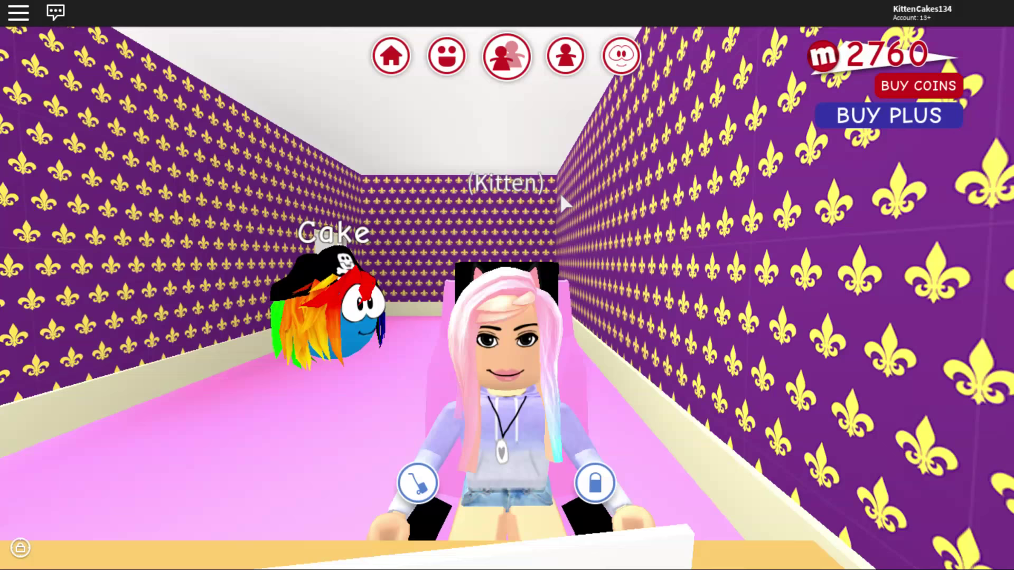
Orbit the view over the purple desk room, then teleport home to the estate.
{"action": "left_click_drag", "start_coordinate": [558, 191], "coordinate": [558, 190]}
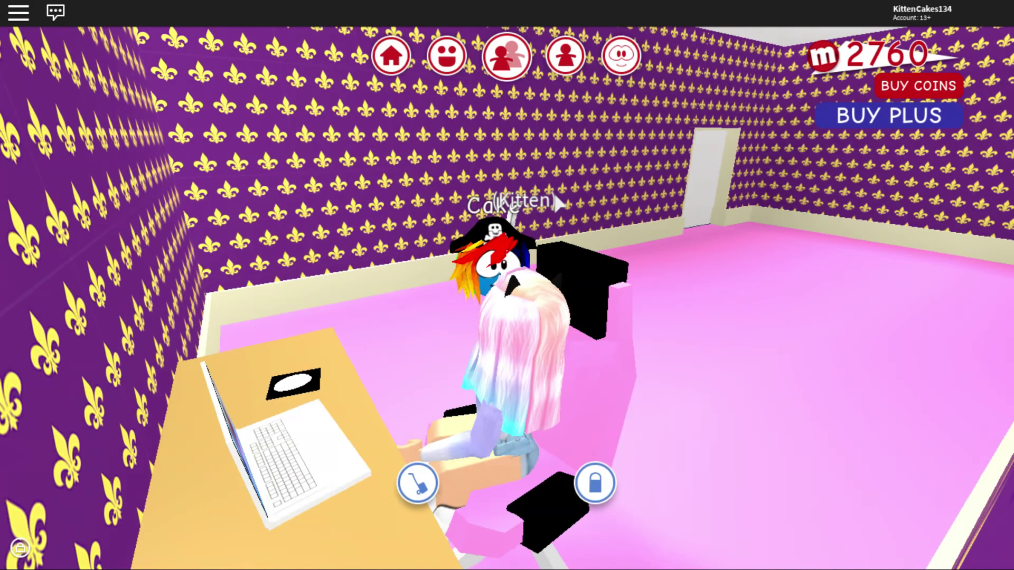
{"action": "left_click_drag", "start_coordinate": [558, 203], "coordinate": [559, 202]}
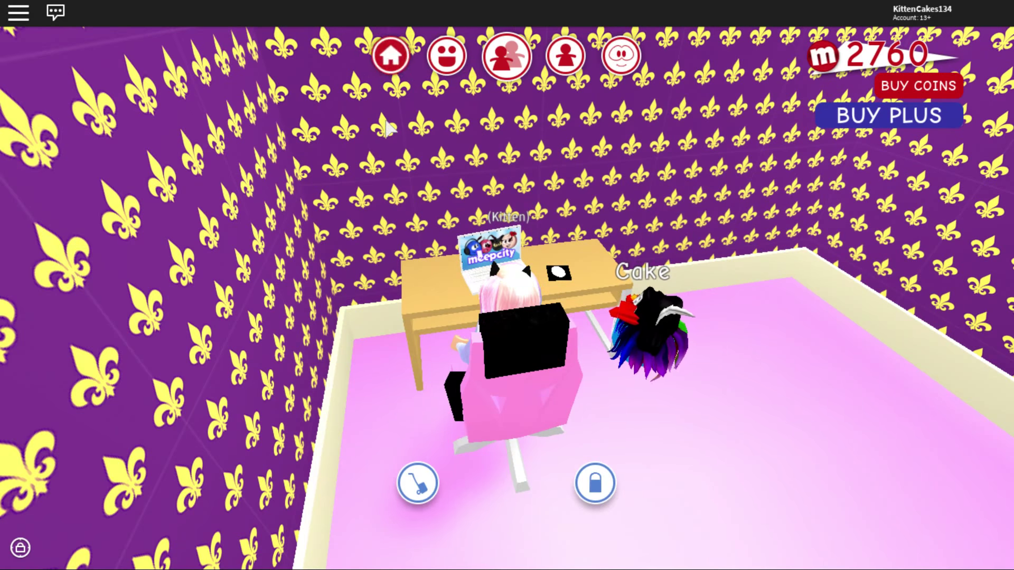
{"action": "left_click", "coordinate": [391, 55]}
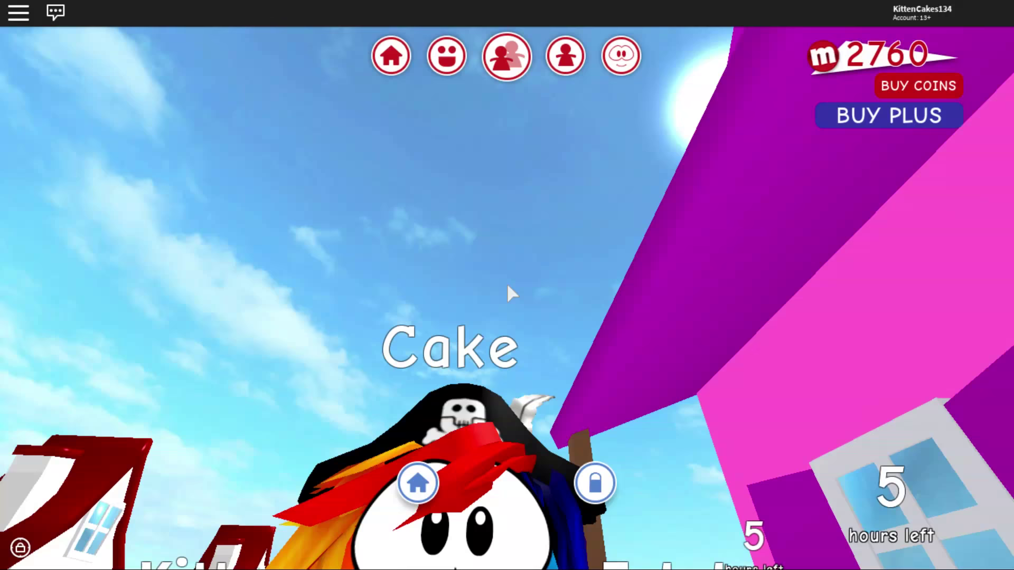
Turn right and walk through the pink house's purple double doors into the hallway.
{"action": "key", "text": "Right"}
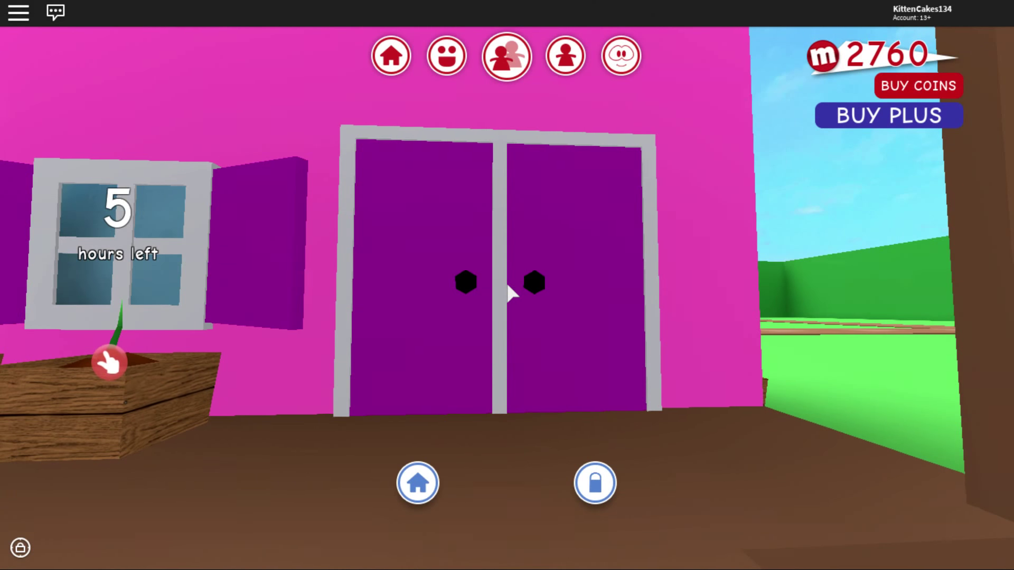
{"action": "key", "text": "w"}
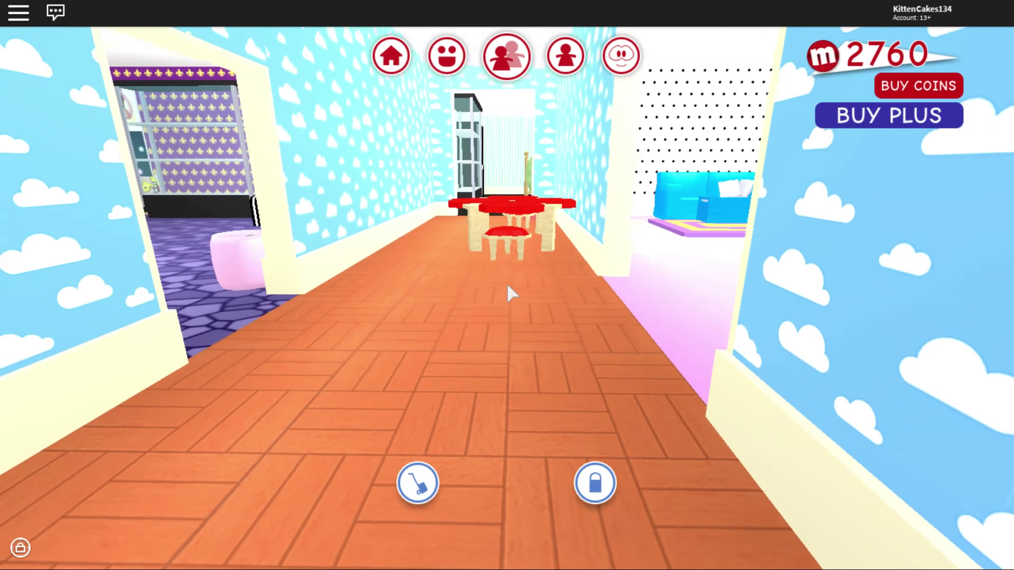
Walk past the red table, polka-dot living room and kitchen counter into the pizza bedroom.
{"action": "key", "text": "w"}
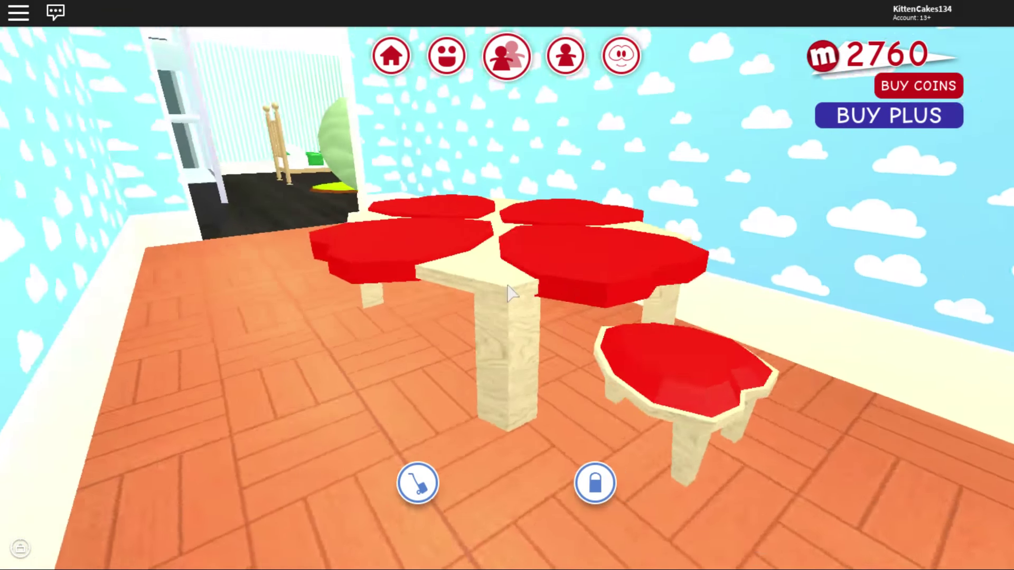
{"action": "key", "text": "d"}
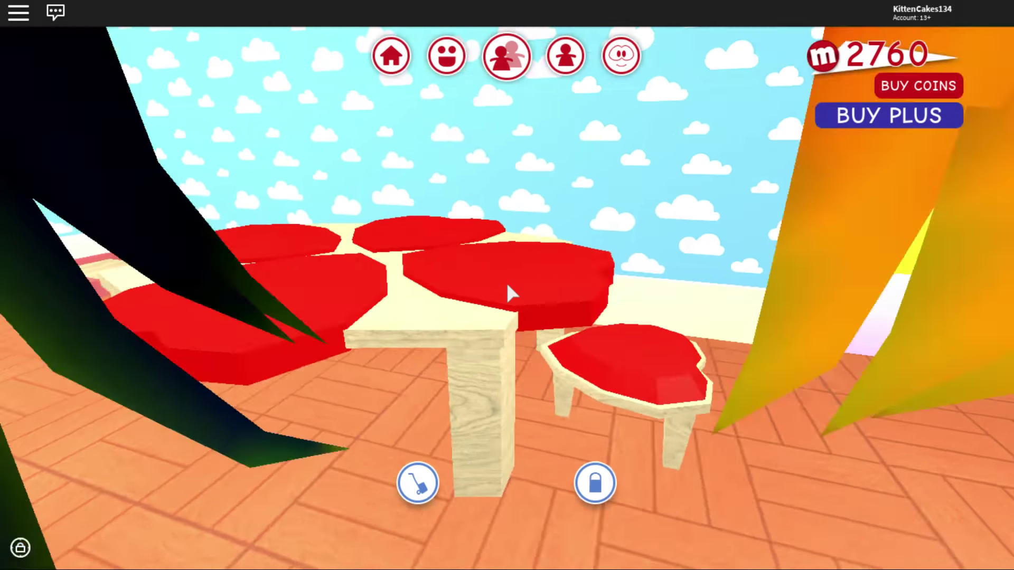
{"action": "key", "text": "d"}
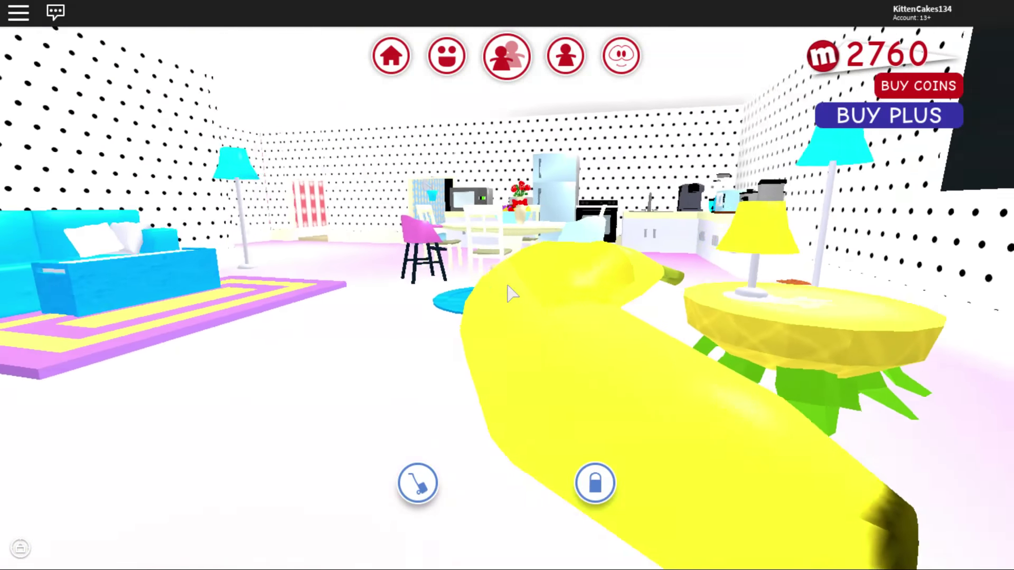
{"action": "key", "text": "d"}
{"action": "key", "text": "a"}
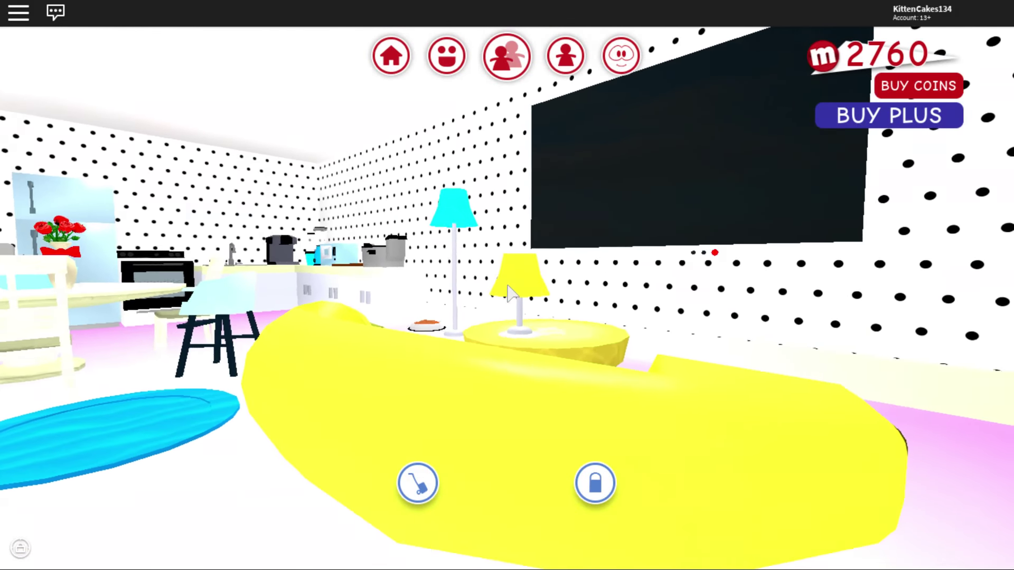
{"action": "key", "text": "w"}
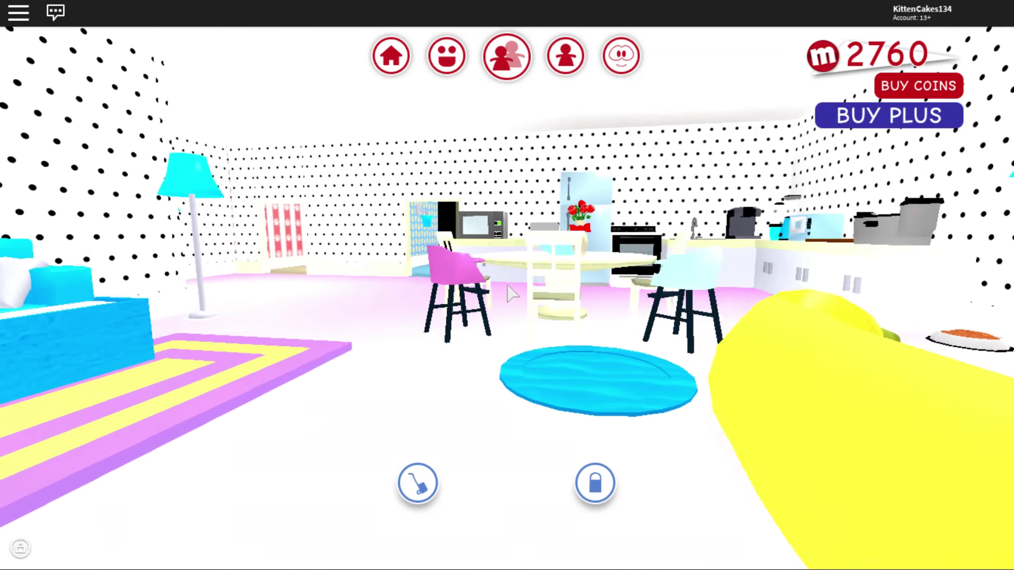
{"action": "key", "text": "w"}
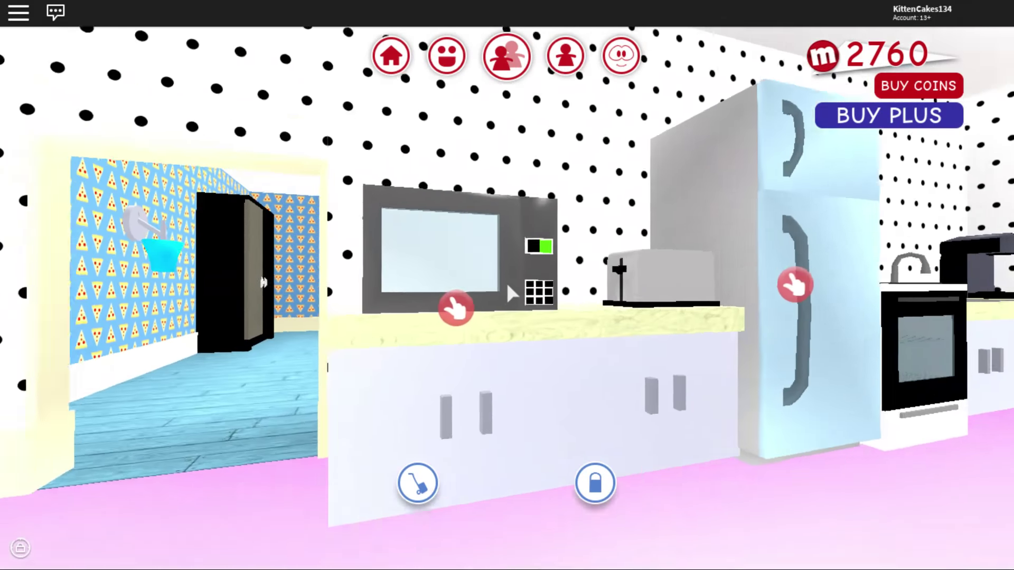
{"action": "key", "text": "d"}
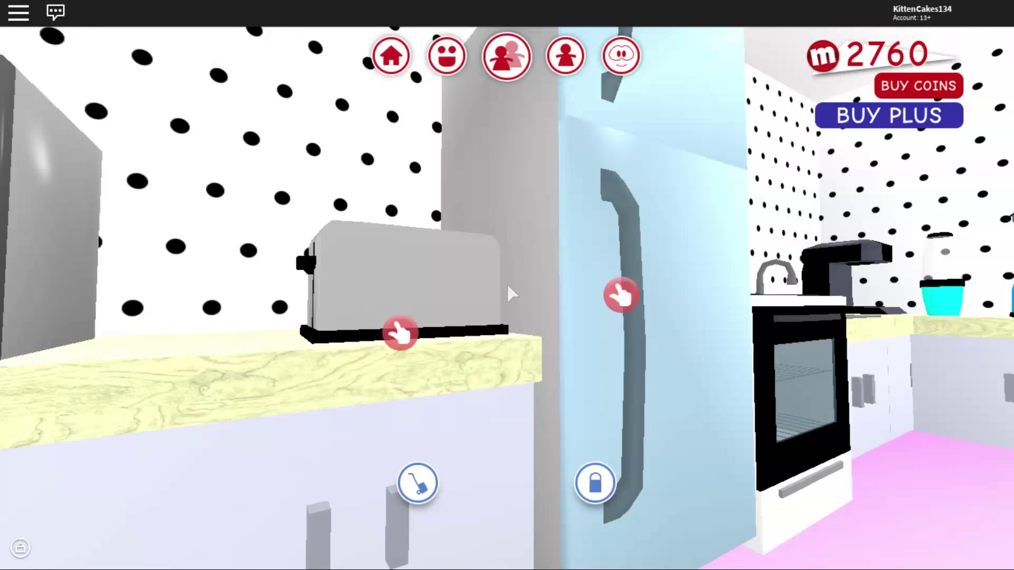
{"action": "key", "text": "a"}
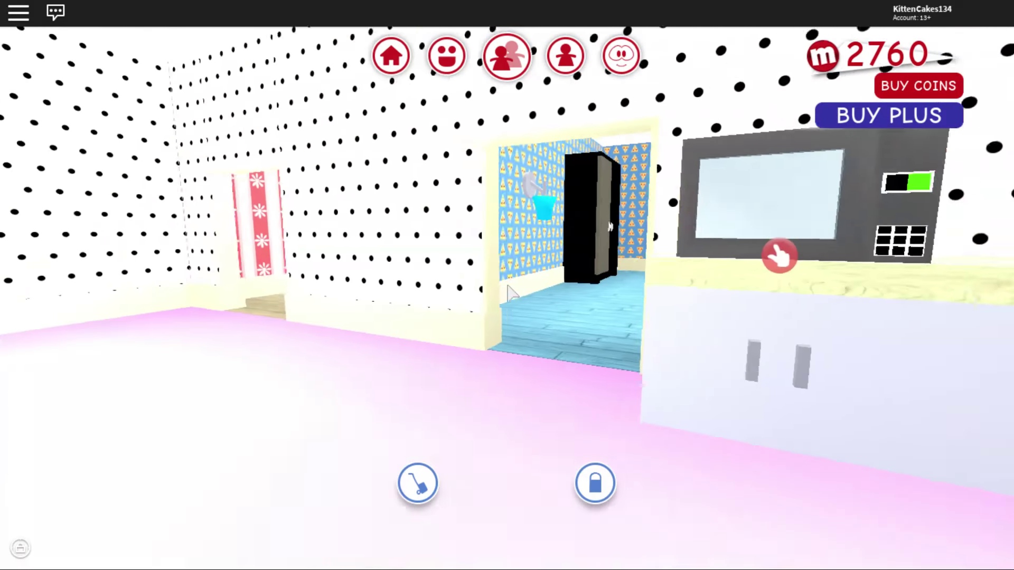
{"action": "key", "text": "w"}
{"action": "key", "text": "w"}
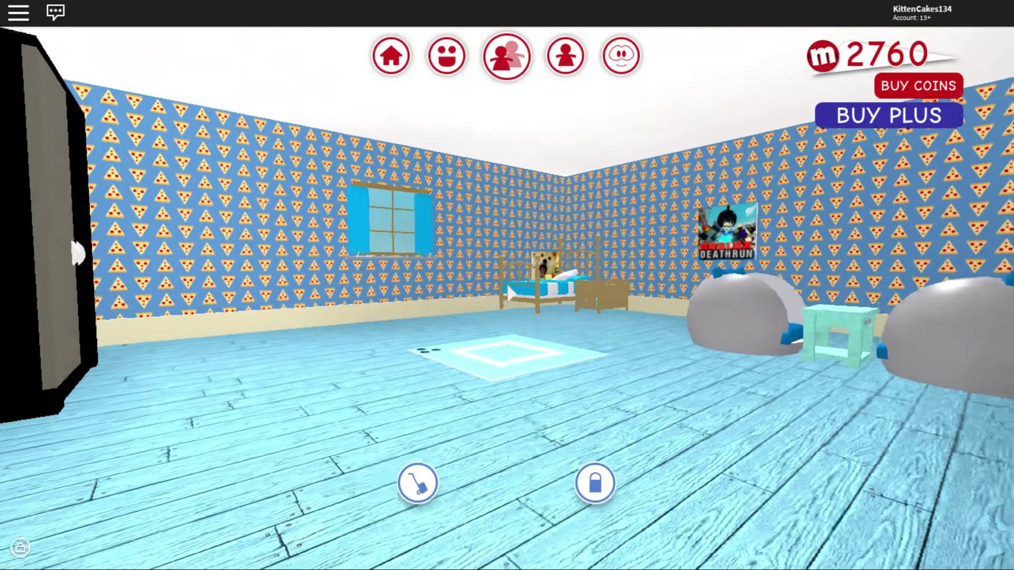
Look around the pizza bedroom's beanbags, wardrobe and poster, then enter the dotted room.
{"action": "key", "text": "d"}
{"action": "key", "text": "a"}
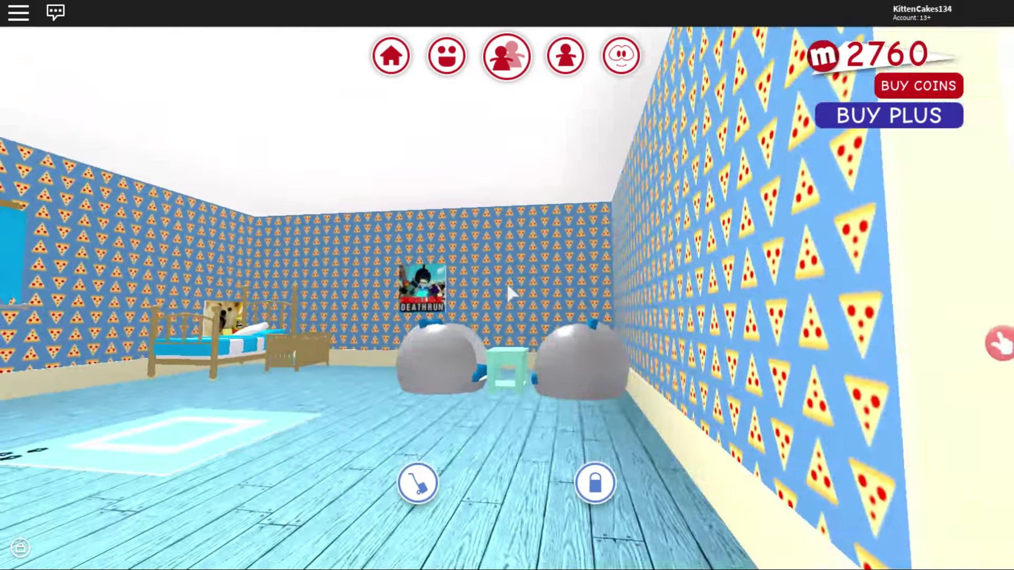
{"action": "key", "text": "a"}
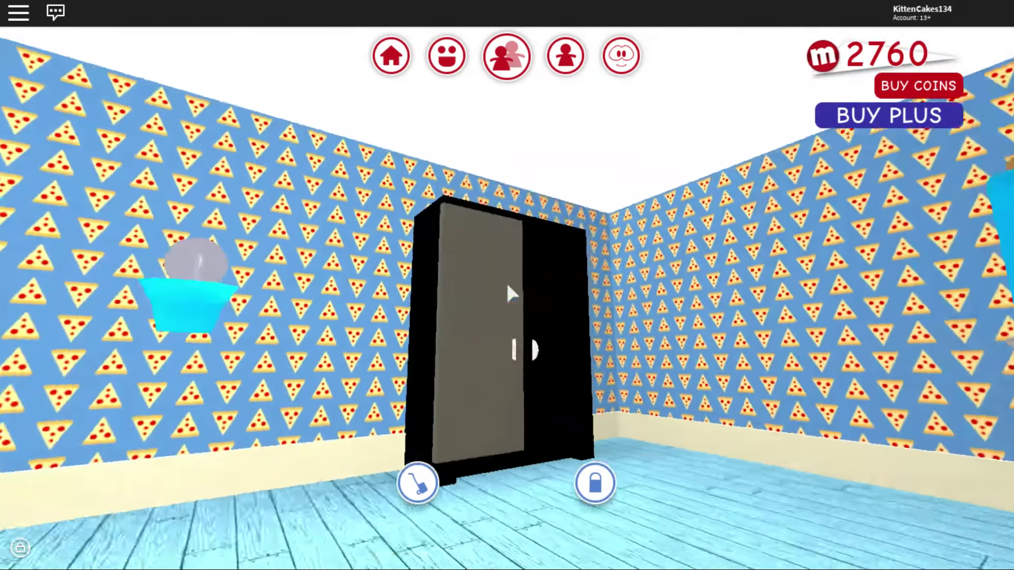
{"action": "key", "text": "a"}
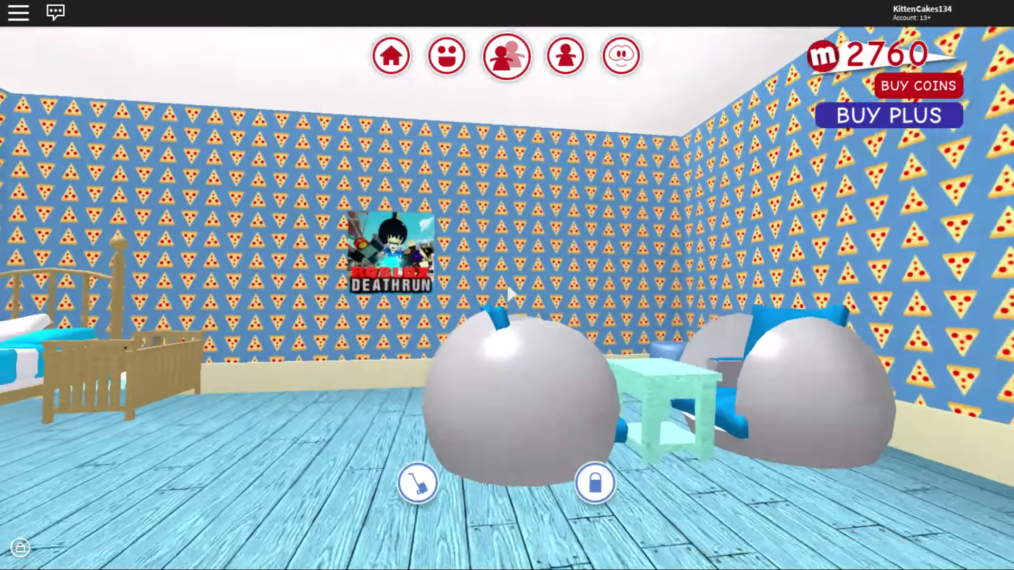
{"action": "key", "text": "w"}
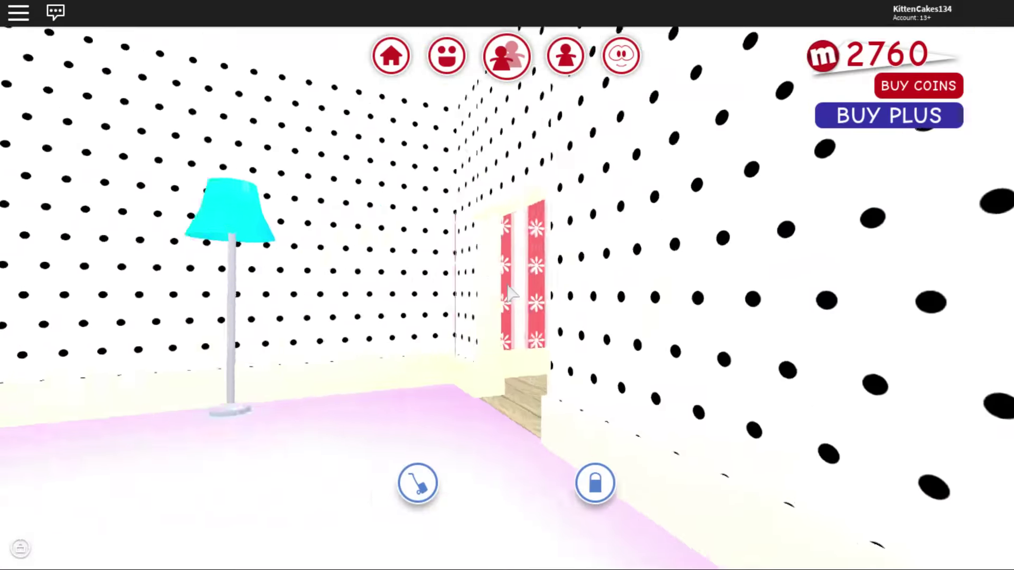
Peek into the red striped bedroom and back out to the dotted room.
{"action": "key", "text": "w"}
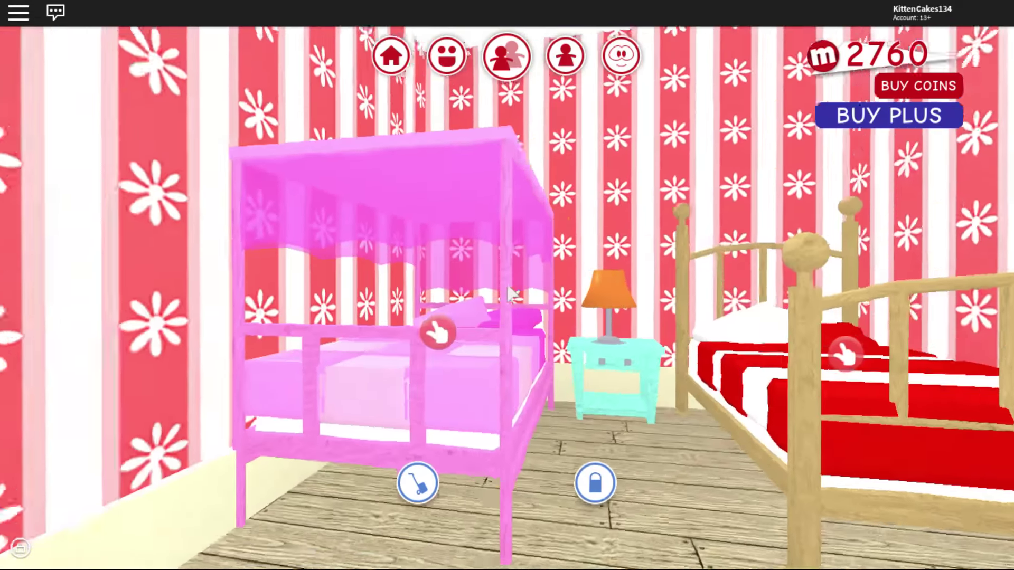
{"action": "key", "text": "s"}
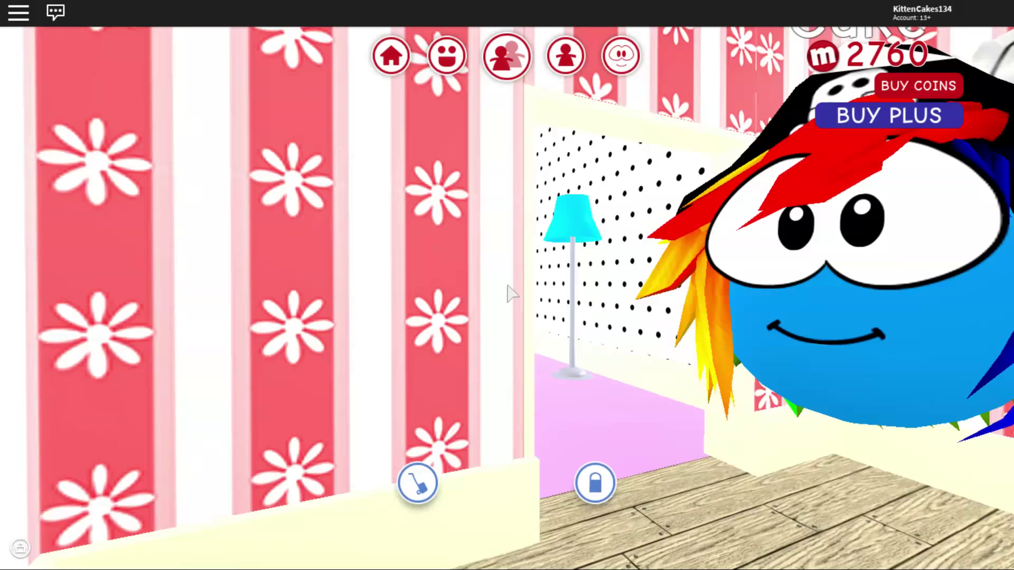
{"action": "key", "text": "s"}
Tour the mint-striped bedroom's wardrobe and bookshelf, then return to the cloud hallway.
{"action": "key", "text": "w"}
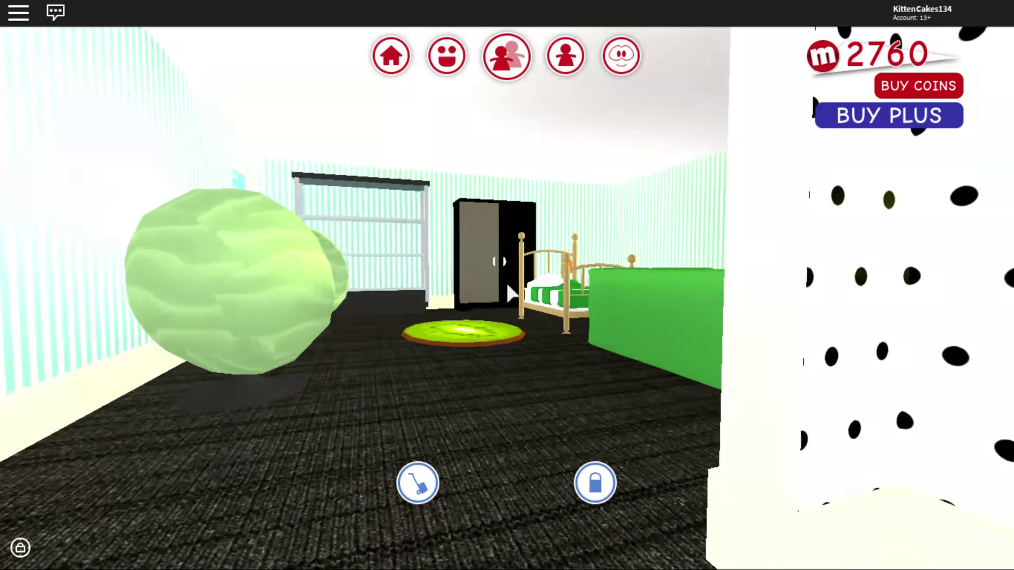
{"action": "key", "text": "w"}
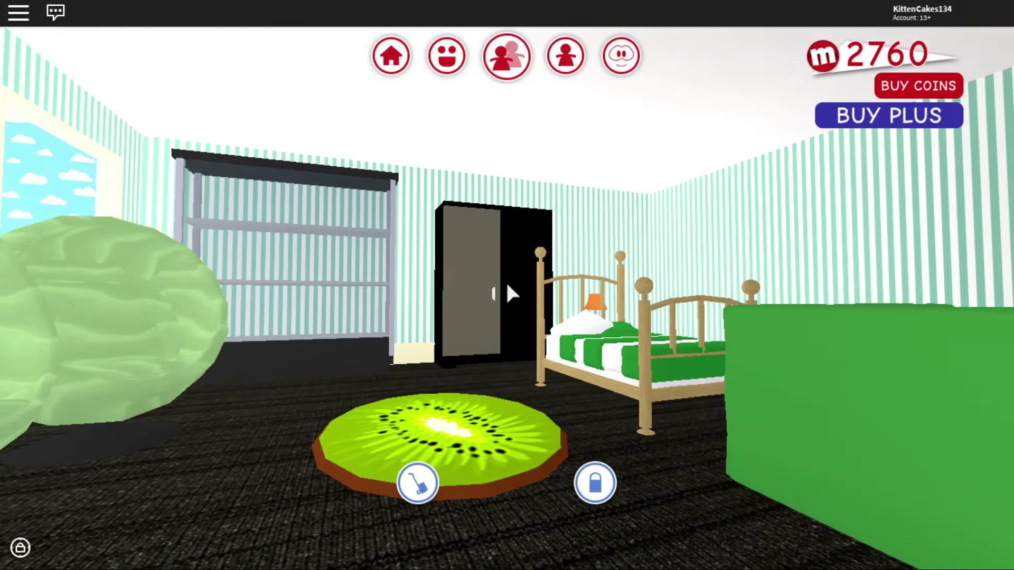
{"action": "key", "text": "a"}
{"action": "key", "text": "a"}
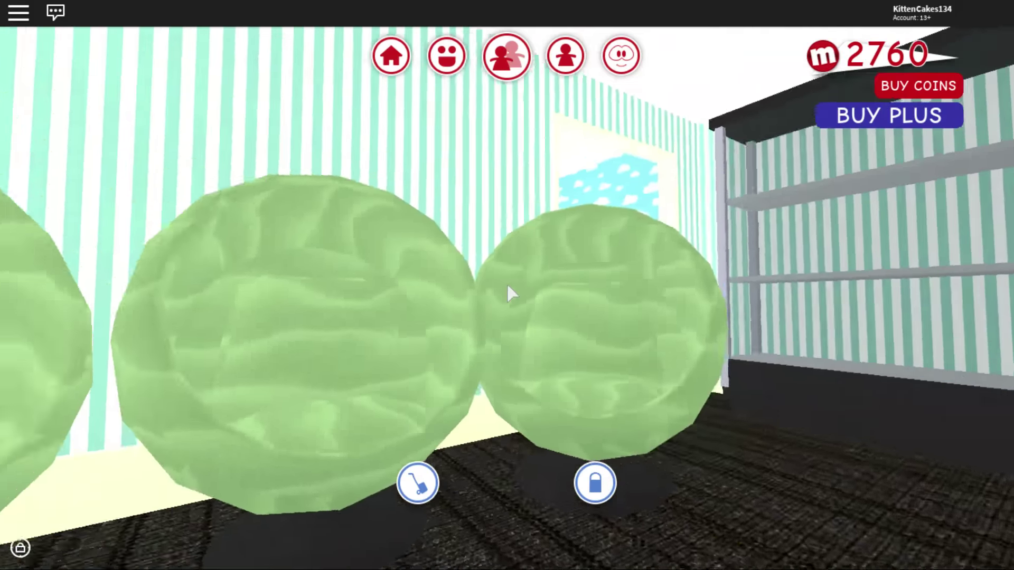
{"action": "key", "text": "d"}
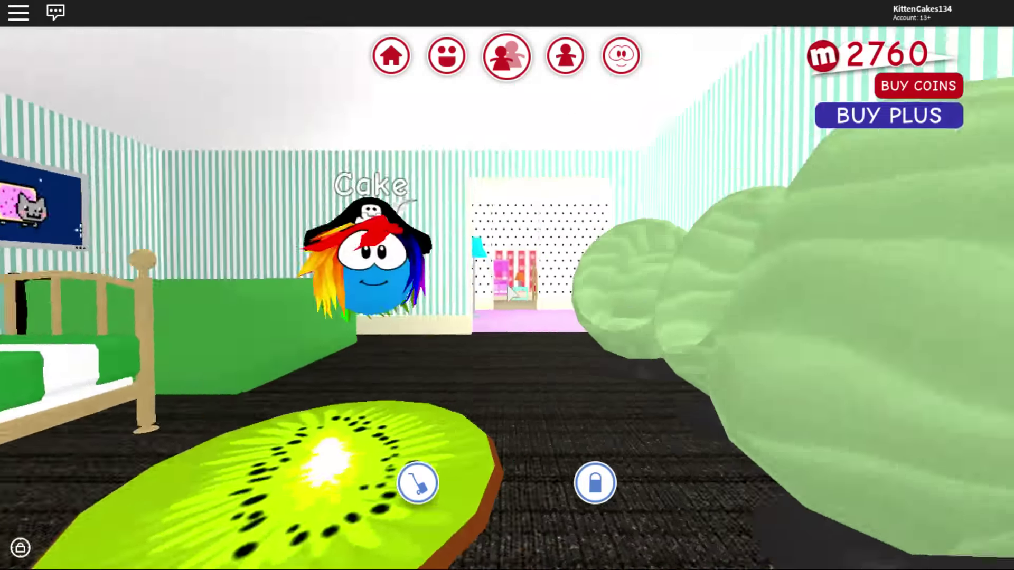
{"action": "key", "text": "w"}
Enter the purple fleur-de-lis room and look over its beanbags, hearts wall and mirror.
{"action": "key", "text": "w"}
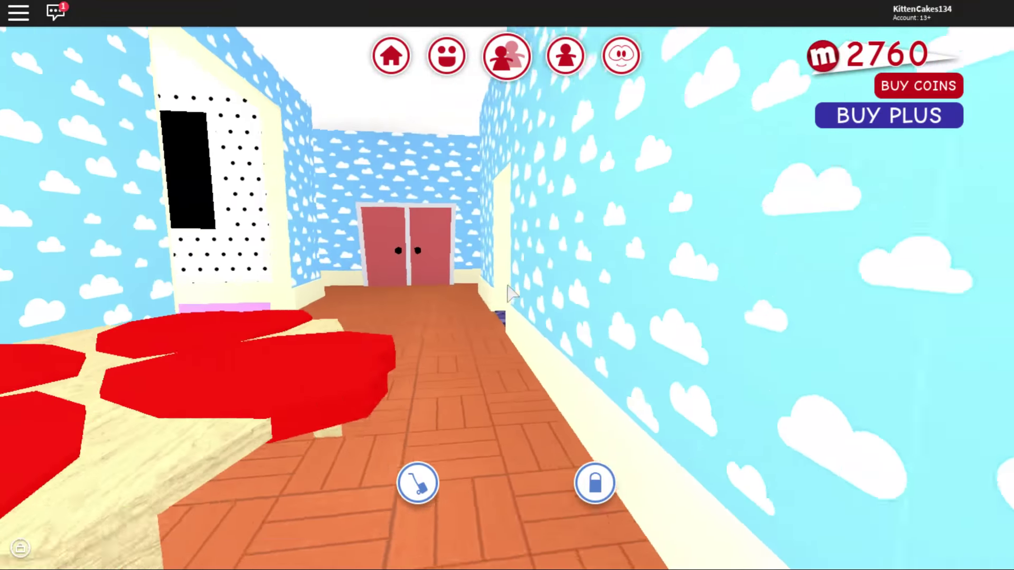
{"action": "key", "text": "a"}
{"action": "key", "text": "w"}
{"action": "key", "text": "d"}
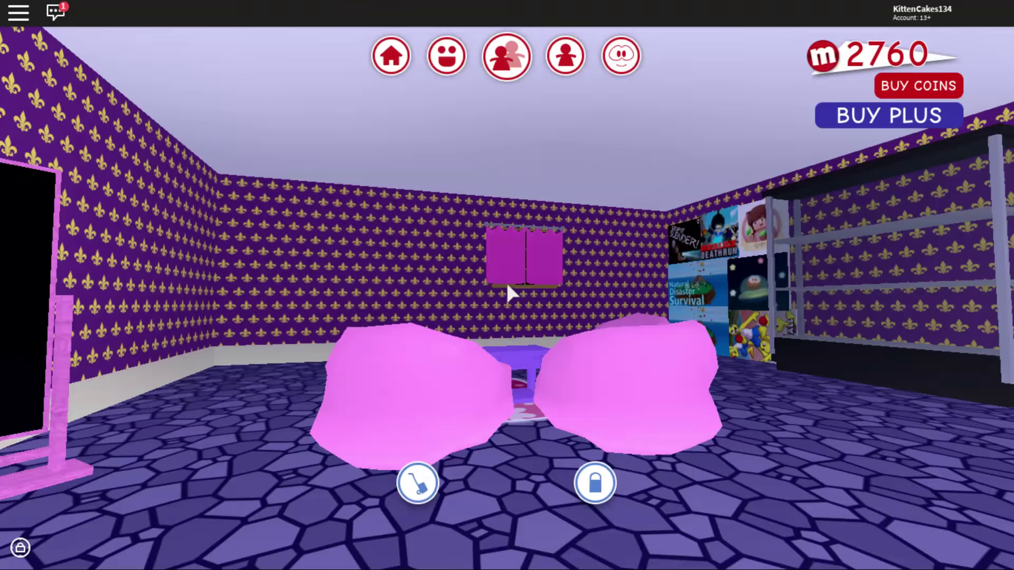
{"action": "key", "text": "d"}
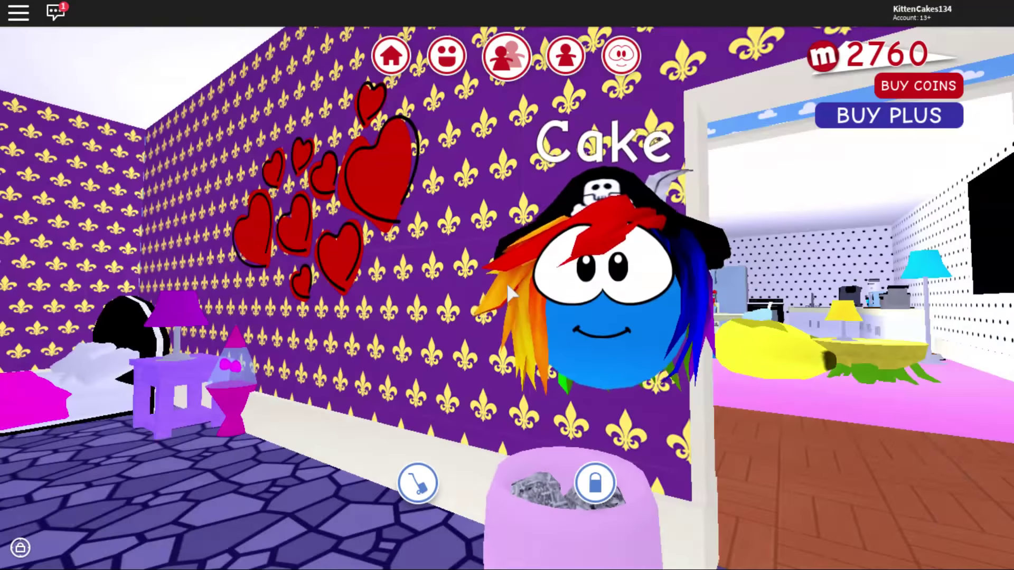
{"action": "key", "text": "d"}
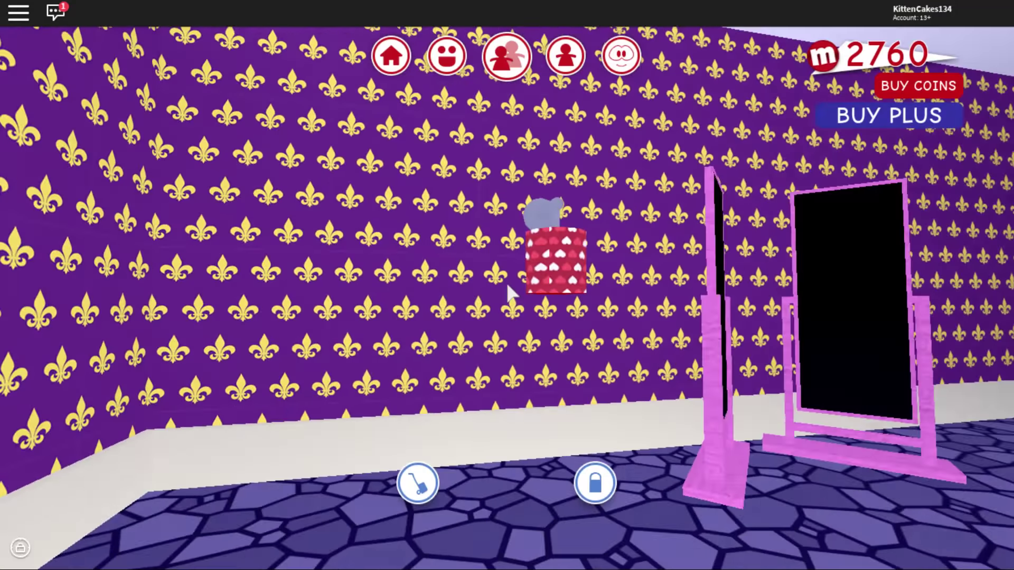
{"action": "key", "text": "d"}
{"action": "key", "text": "d"}
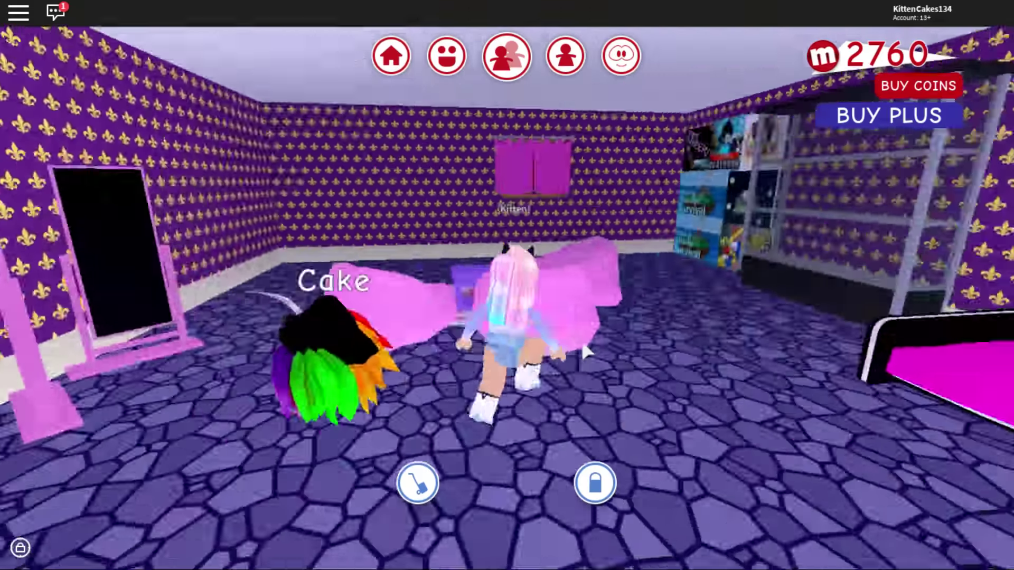
Walk past the shelves and poster wall to the pink chair at the laptop desk.
{"action": "key", "text": "w"}
{"action": "key", "text": "a"}
{"action": "key", "text": "w"}
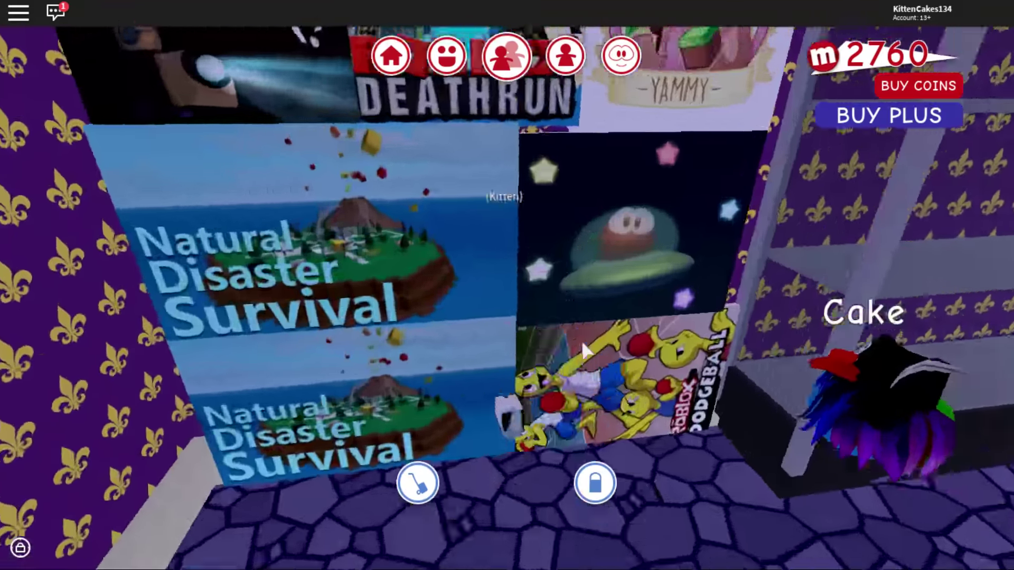
{"action": "key", "text": "w"}
{"action": "key", "text": "d"}
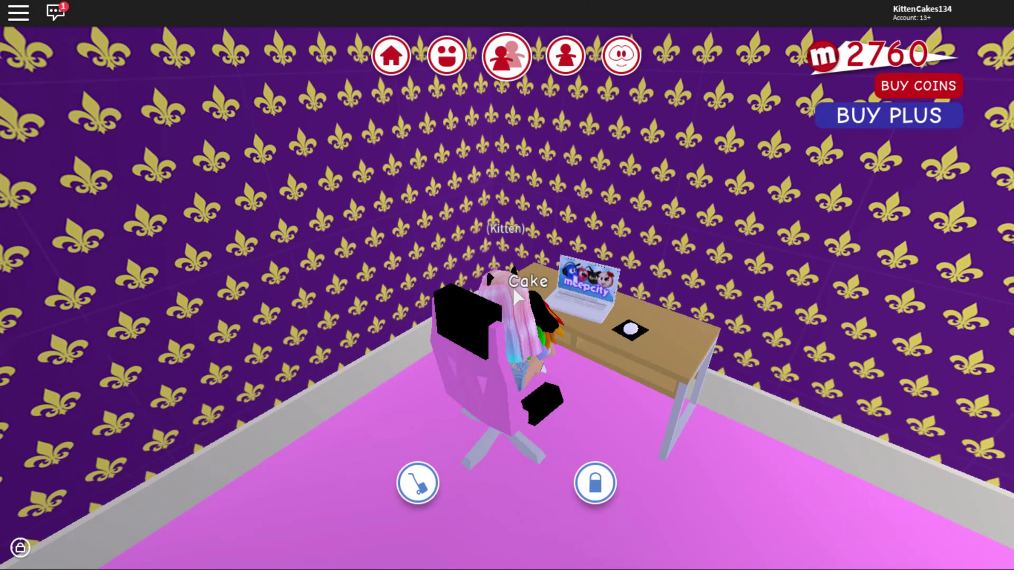
{"action": "scroll", "coordinate": [618, 258], "scroll_direction": "up", "scroll_amount": 2}
Circle the camera around the seated avatar, stand up, and walk to the bedroom doorway.
{"action": "key", "text": "Left"}
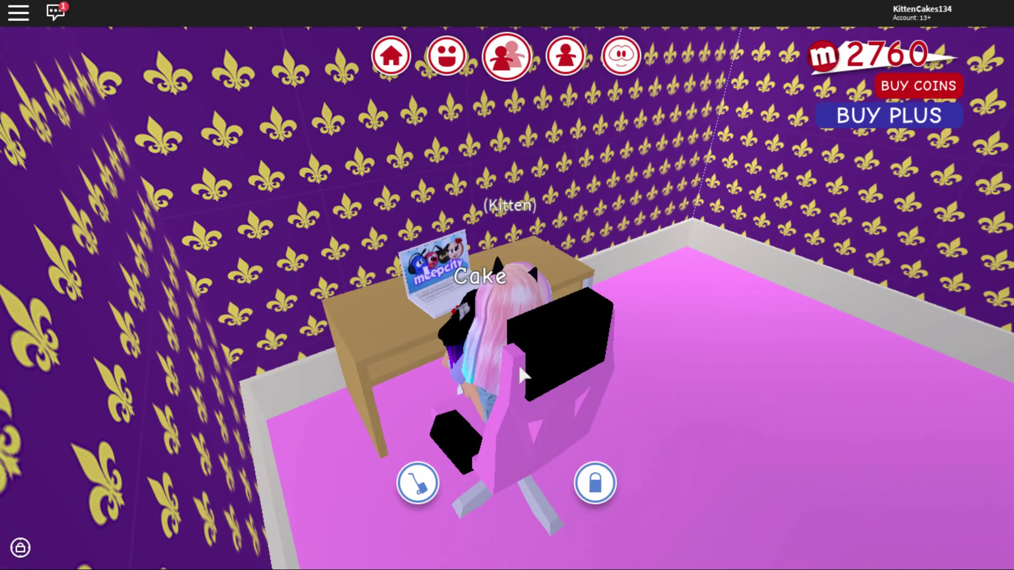
{"action": "key", "text": "space"}
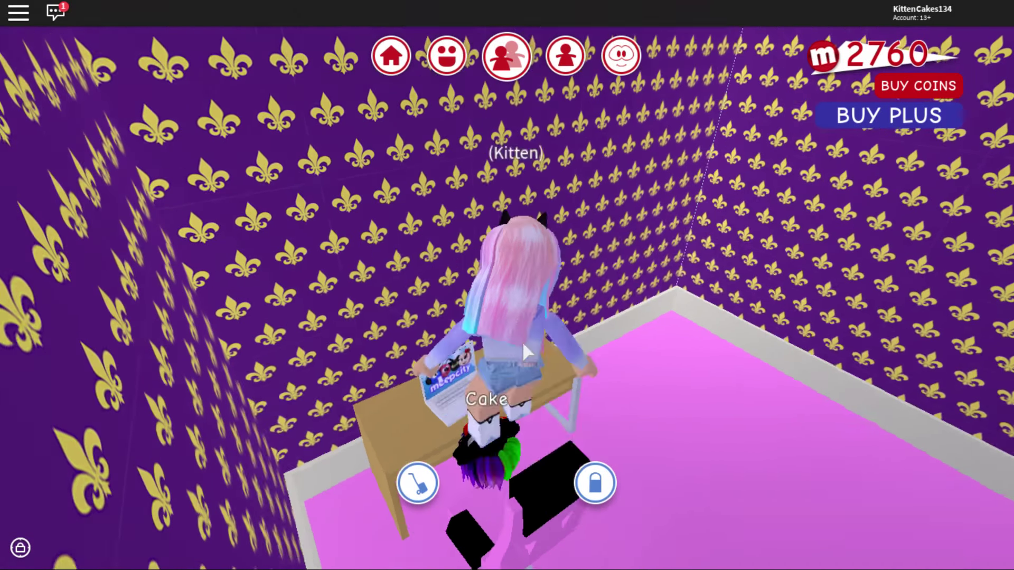
{"action": "key", "text": "w"}
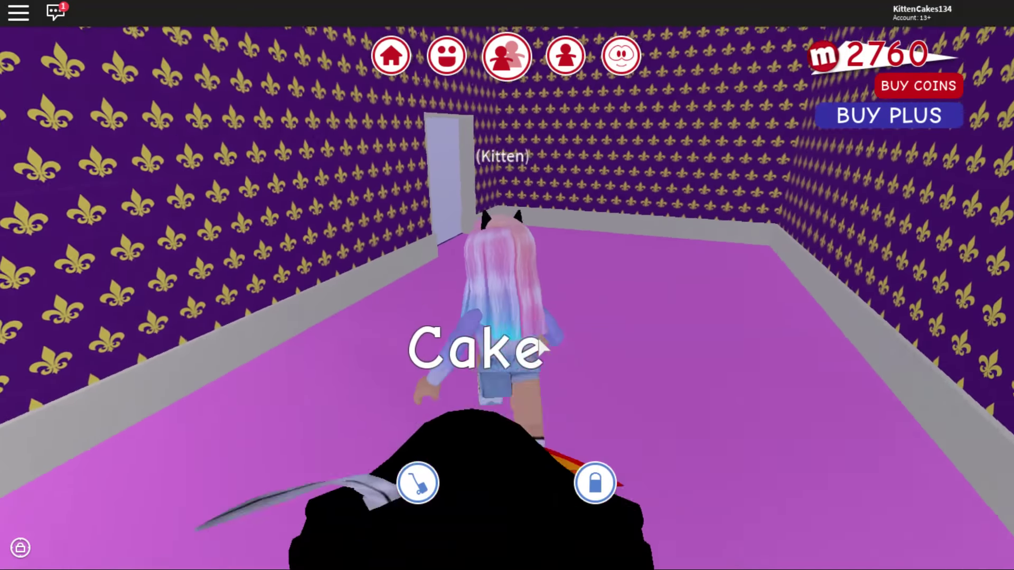
{"action": "key", "text": "w"}
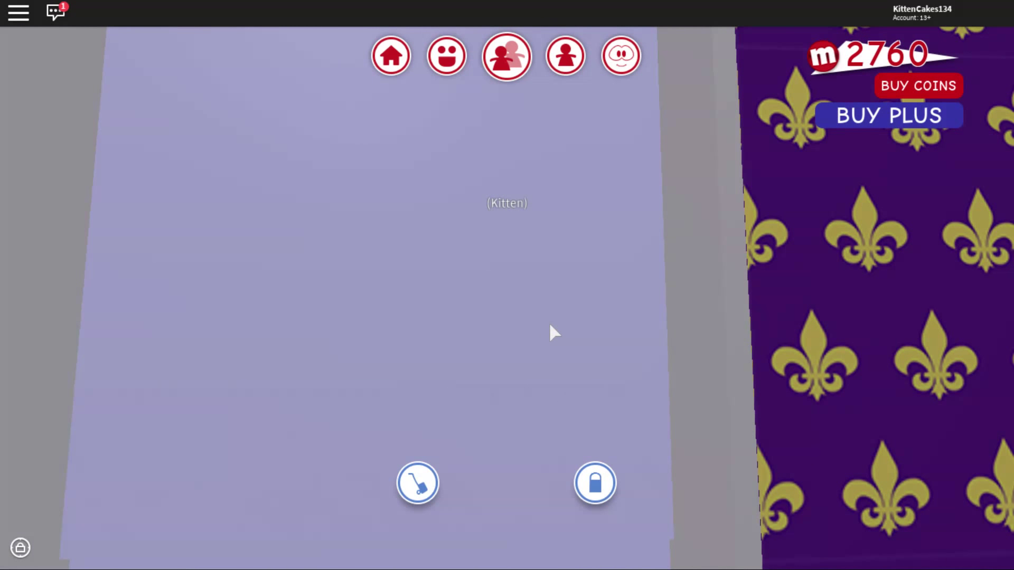
Walk back across the purple room to sit in the desk chair, then stand beside it.
{"action": "key", "text": "w"}
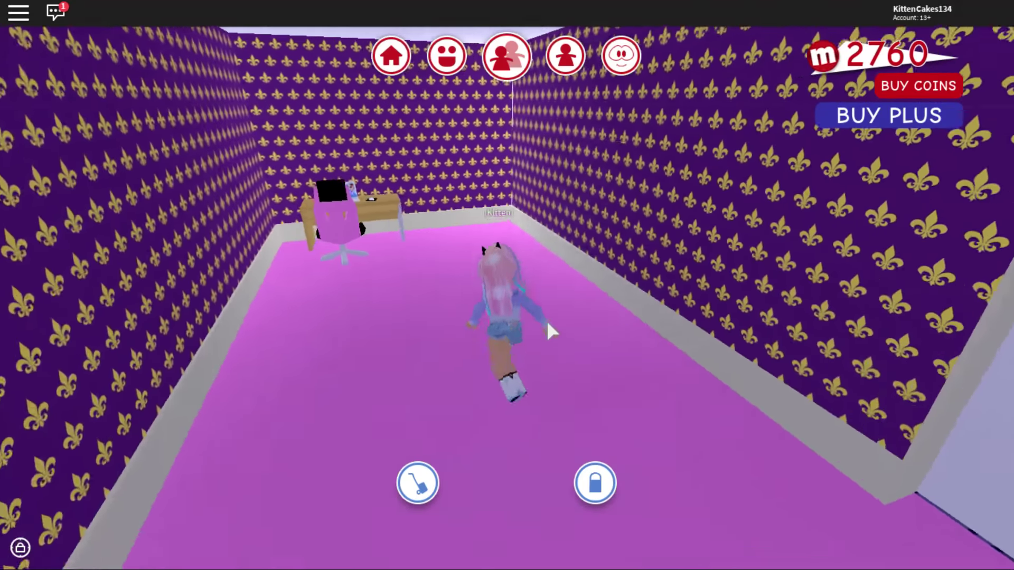
{"action": "key", "text": "a"}
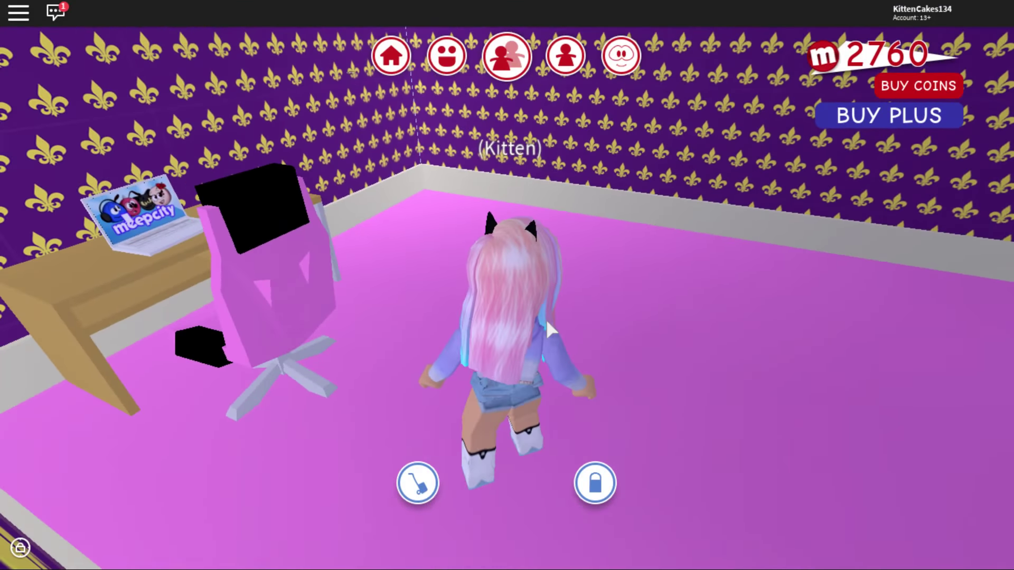
{"action": "key", "text": "w"}
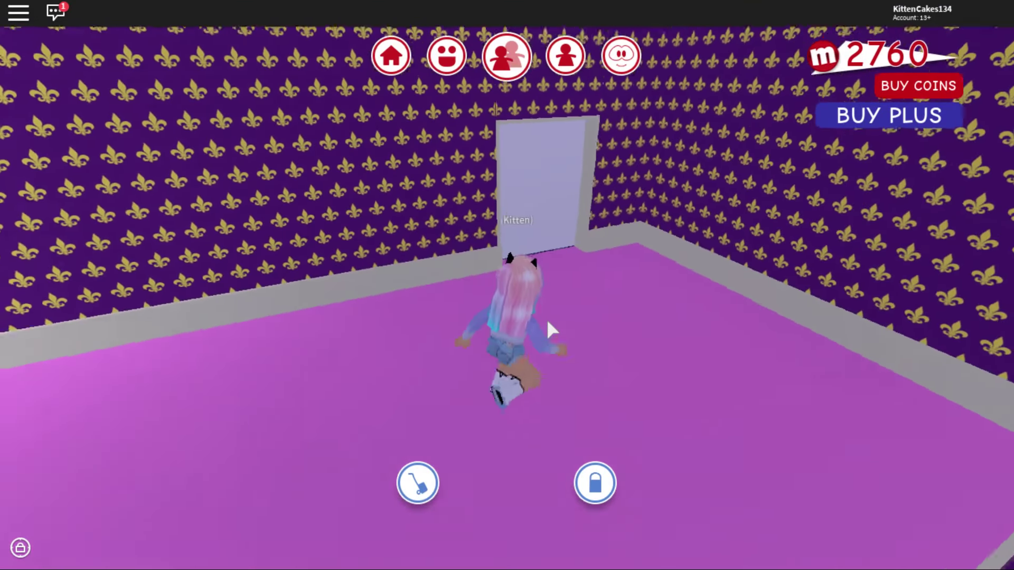
{"action": "key", "text": "a"}
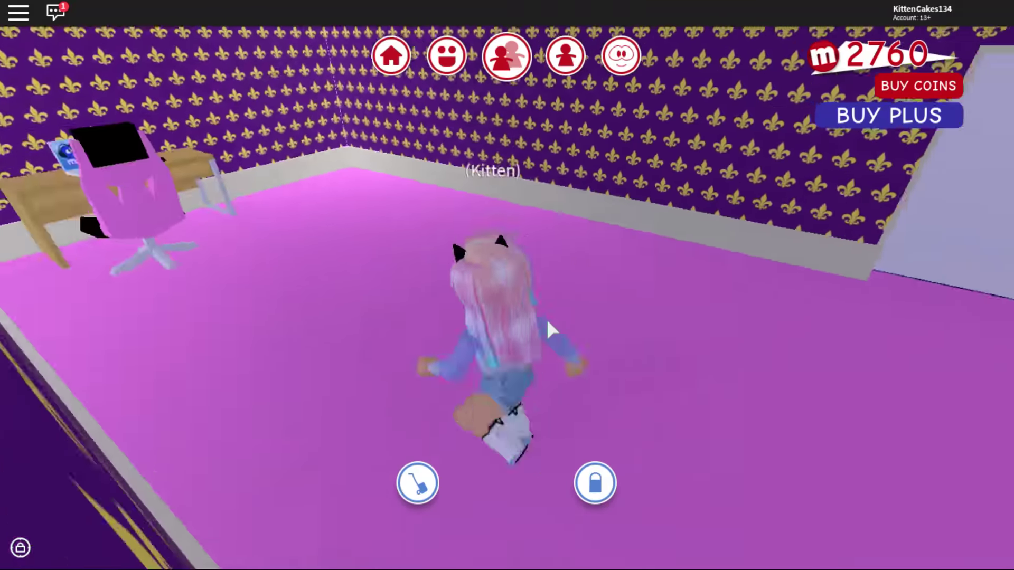
{"action": "key", "text": "a"}
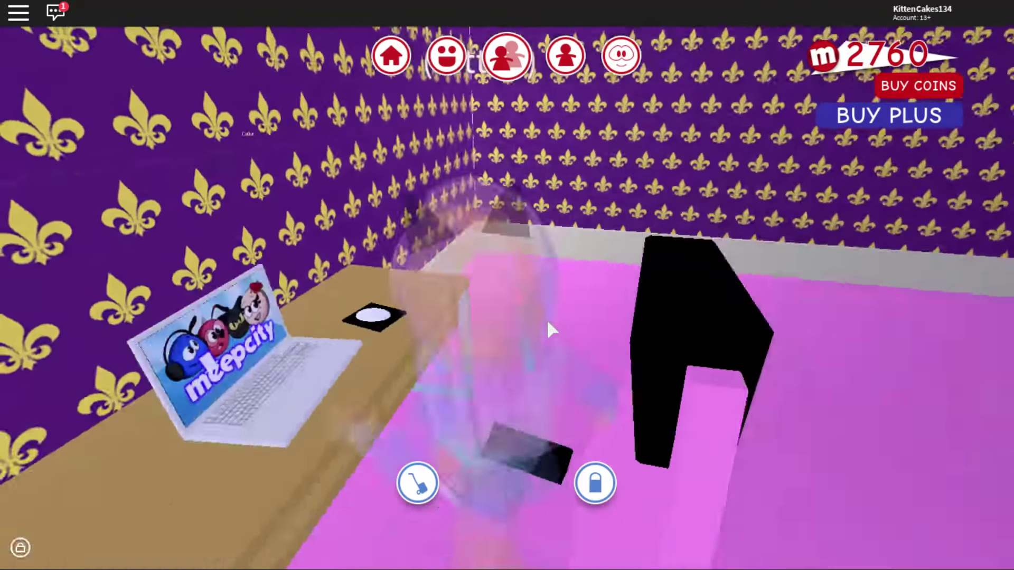
{"action": "scroll", "coordinate": [546, 319], "scroll_direction": "down", "scroll_amount": 5}
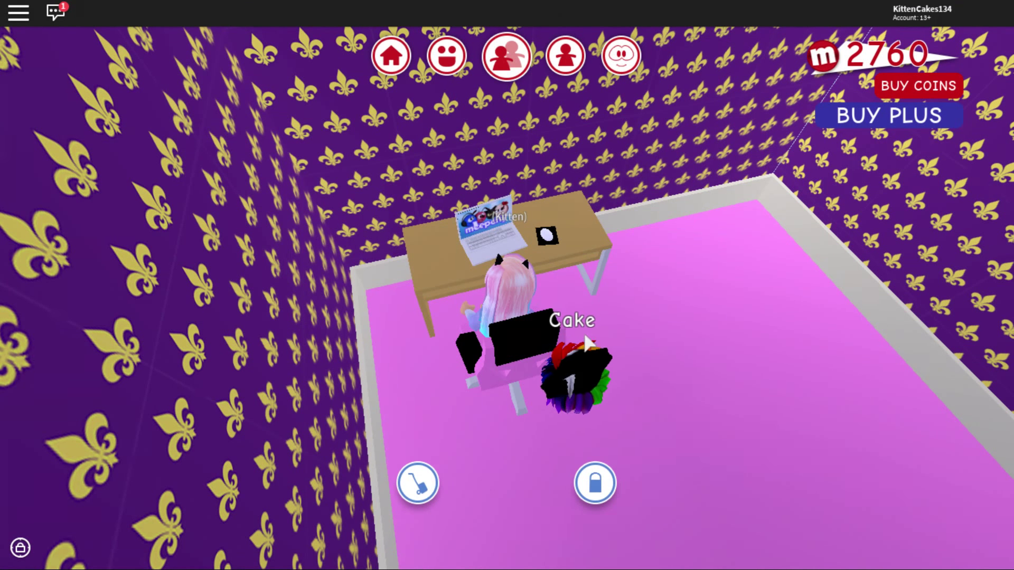
{"action": "scroll", "coordinate": [589, 364], "scroll_direction": "up", "scroll_amount": 1}
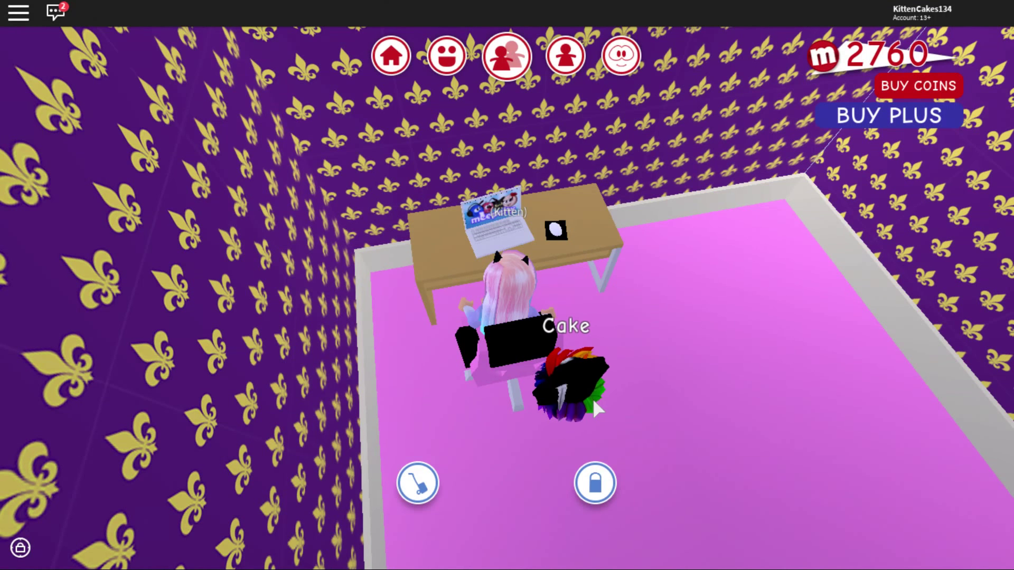
{"action": "key", "text": "space"}
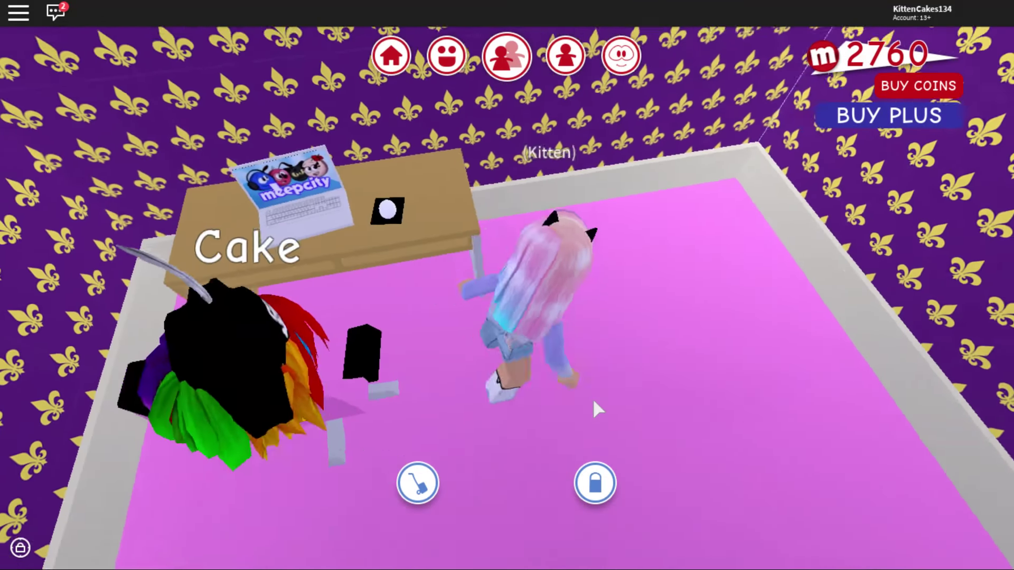
{"action": "scroll", "coordinate": [592, 399], "scroll_direction": "down", "scroll_amount": 3}
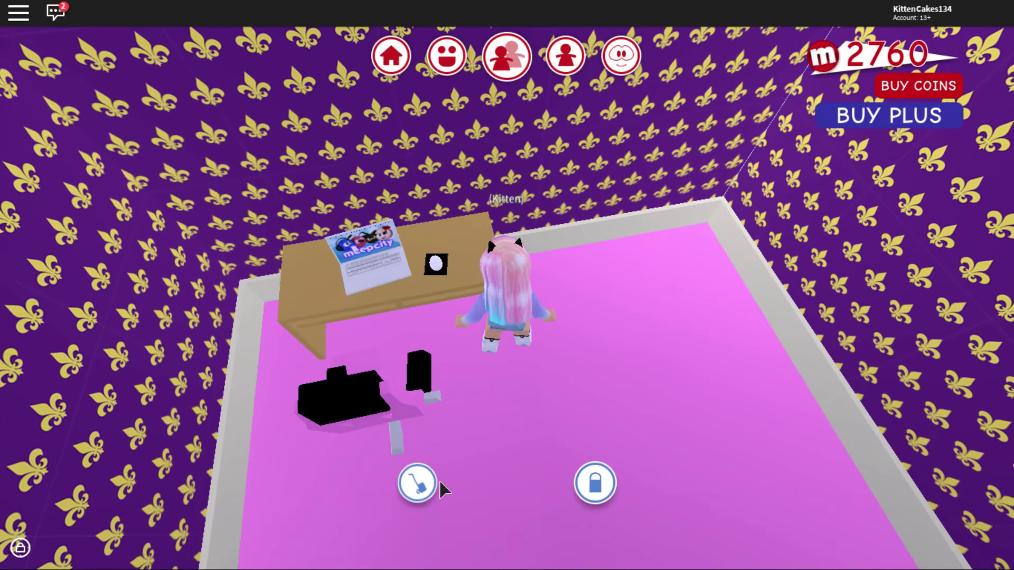
In furniture edit mode, return the laptop desk and the pink chair to the attic.
{"action": "left_click", "coordinate": [424, 483]}
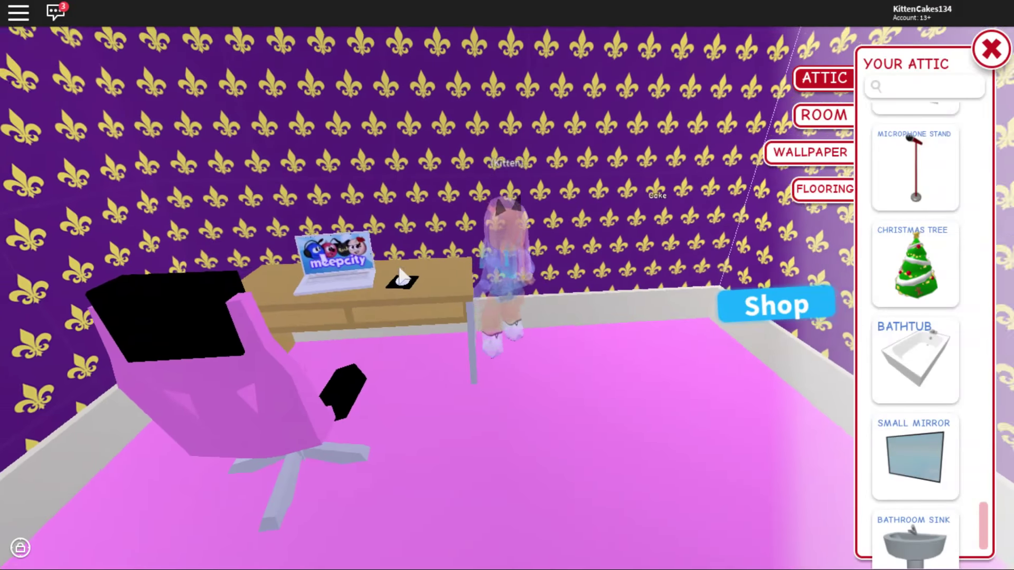
{"action": "left_click", "coordinate": [380, 273]}
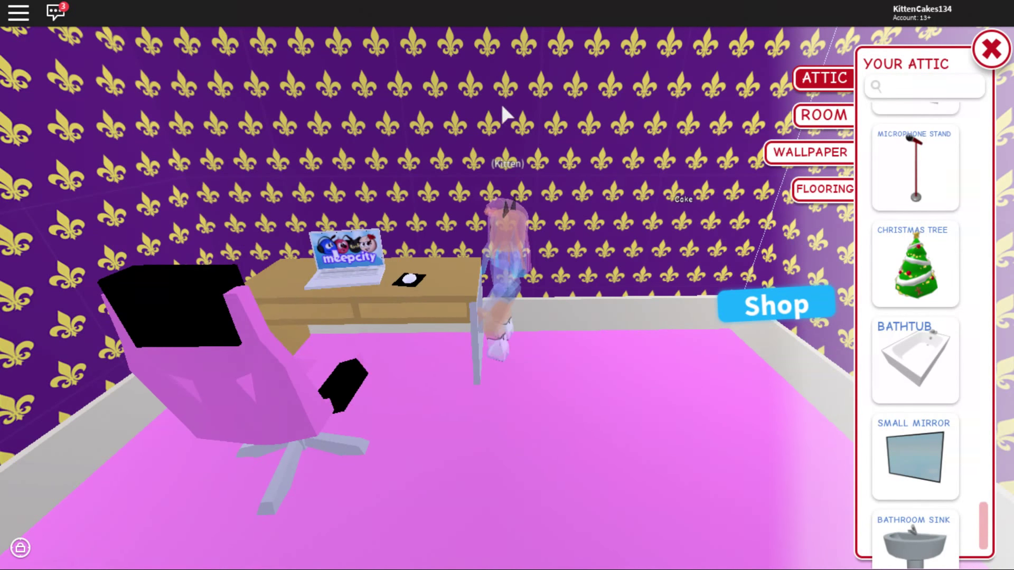
{"action": "left_click", "coordinate": [483, 83]}
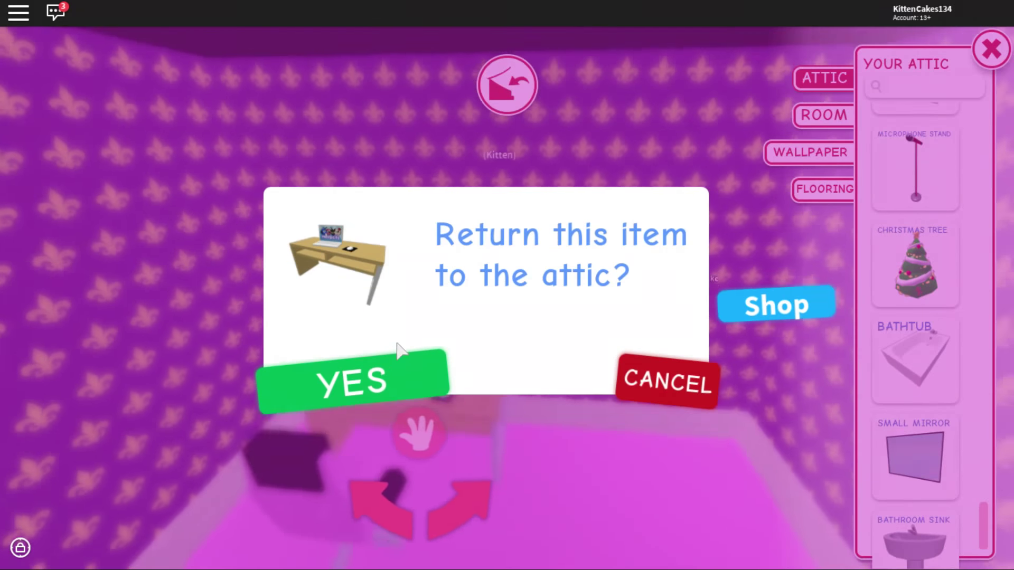
{"action": "left_click", "coordinate": [386, 371]}
{"action": "left_click", "coordinate": [428, 289]}
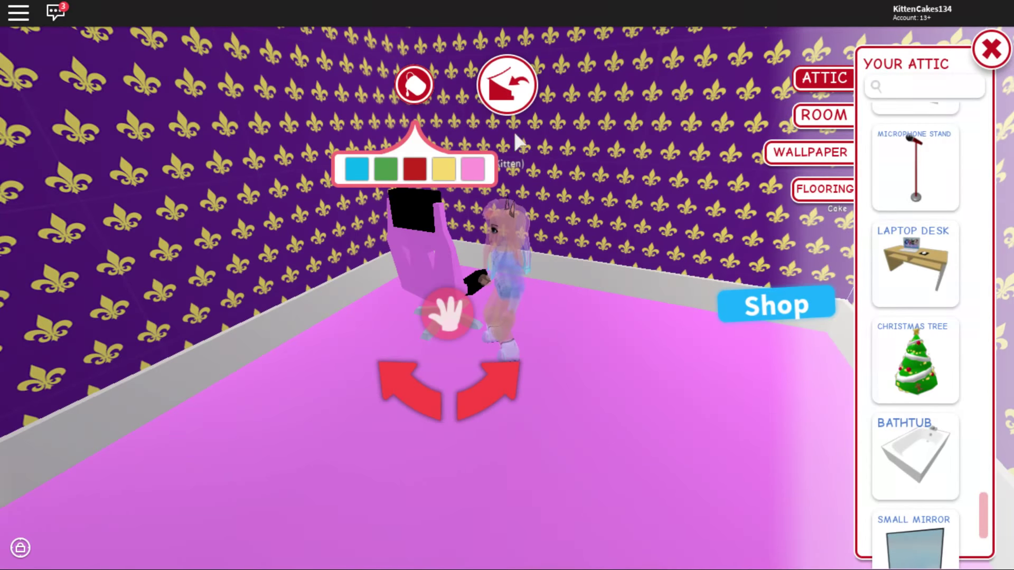
{"action": "left_click", "coordinate": [508, 95]}
{"action": "left_click", "coordinate": [391, 382]}
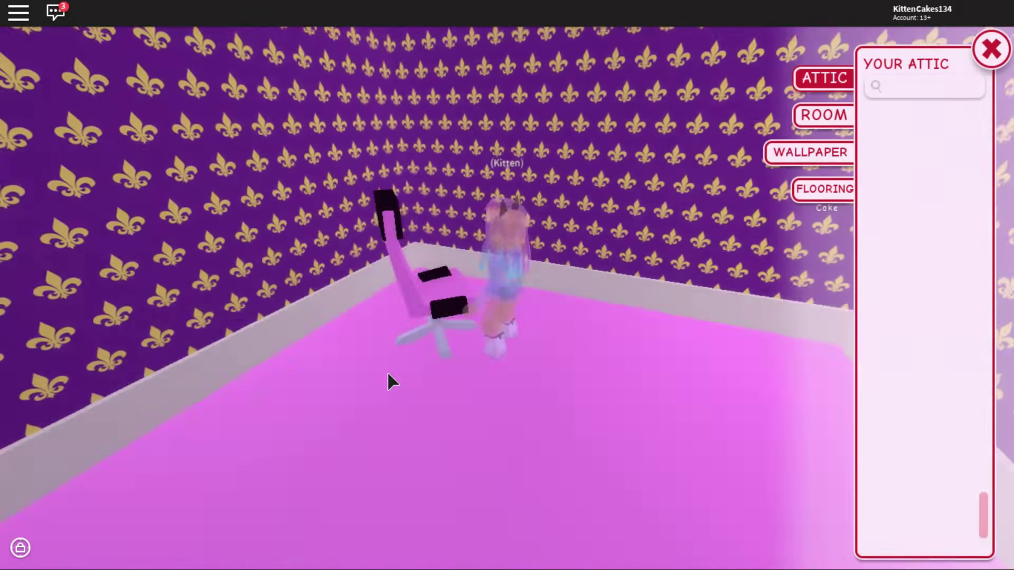
{"action": "key", "text": "w"}
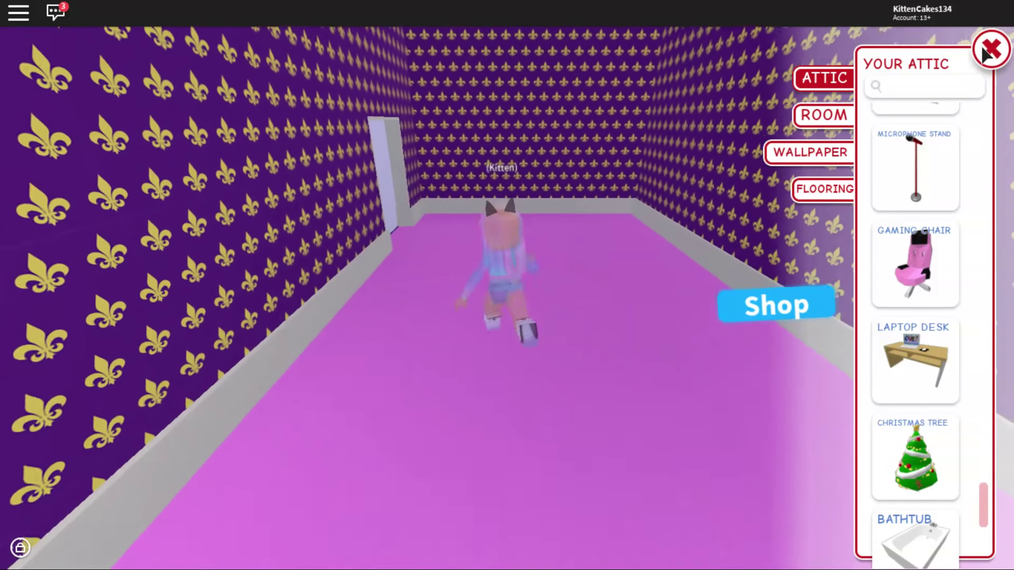
Close the attic, walk next door to face Cake, and teleport to the cloud-walled house.
{"action": "left_click", "coordinate": [990, 49]}
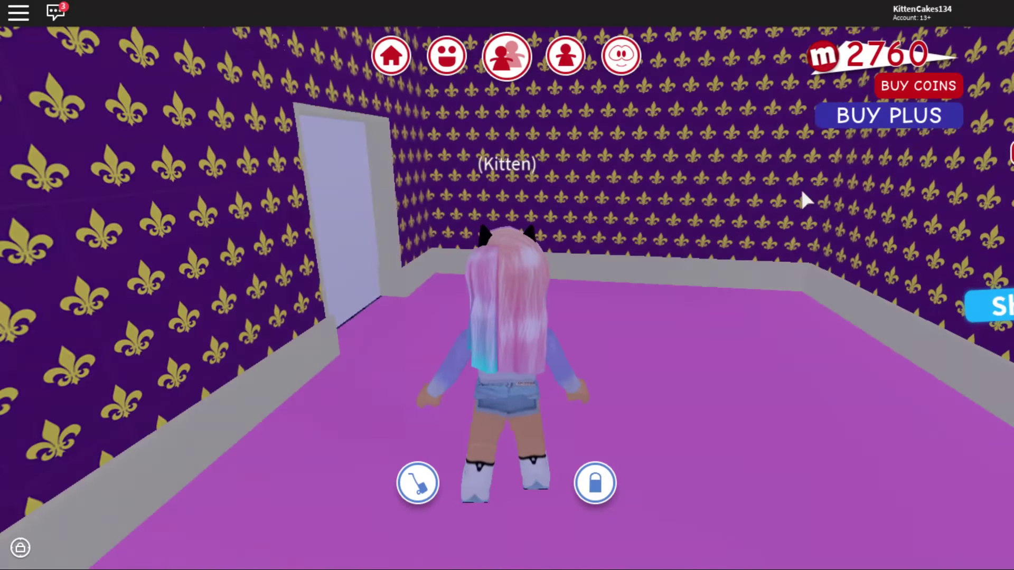
{"action": "key", "text": "Left"}
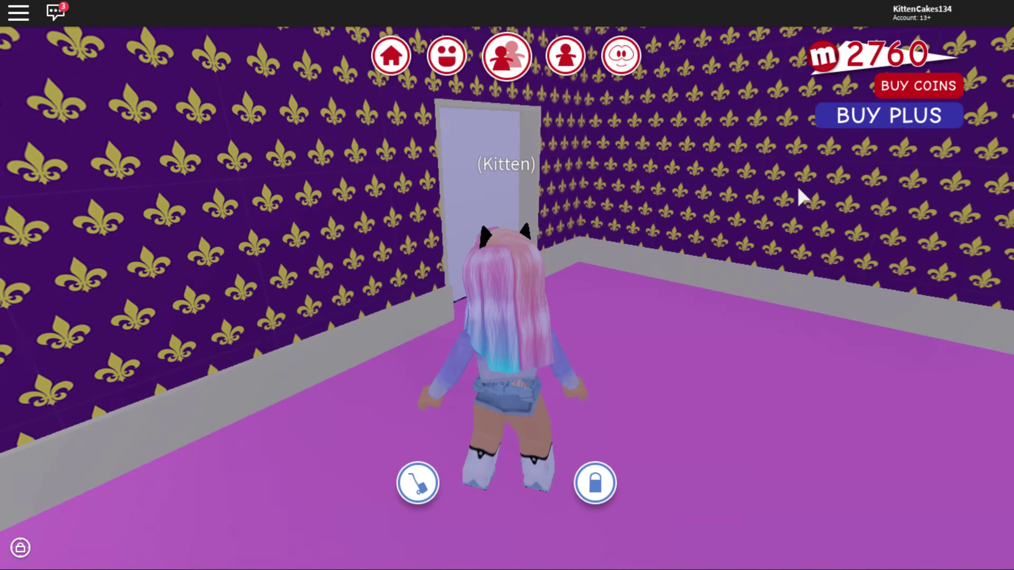
{"action": "key", "text": "a"}
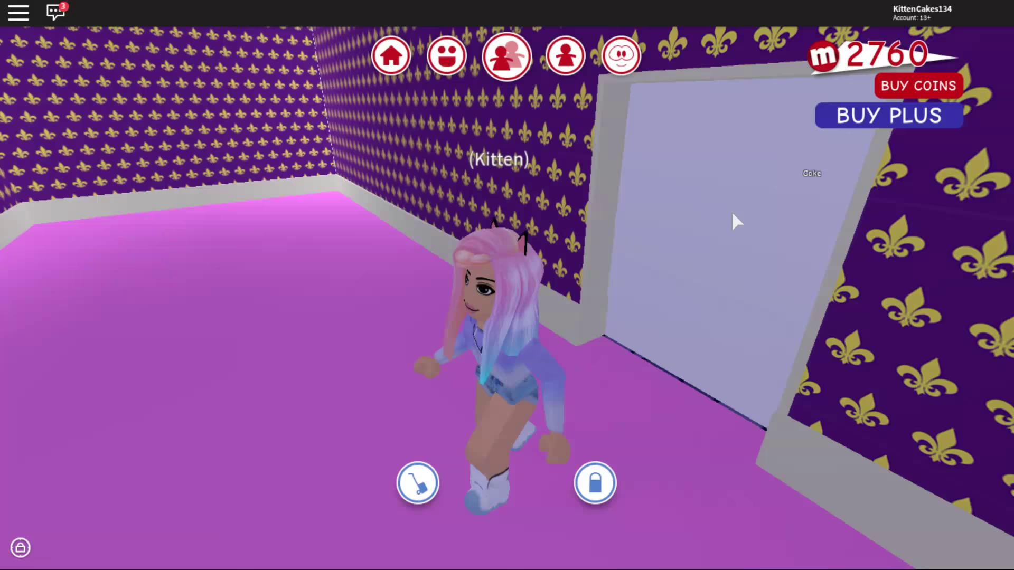
{"action": "key", "text": "w"}
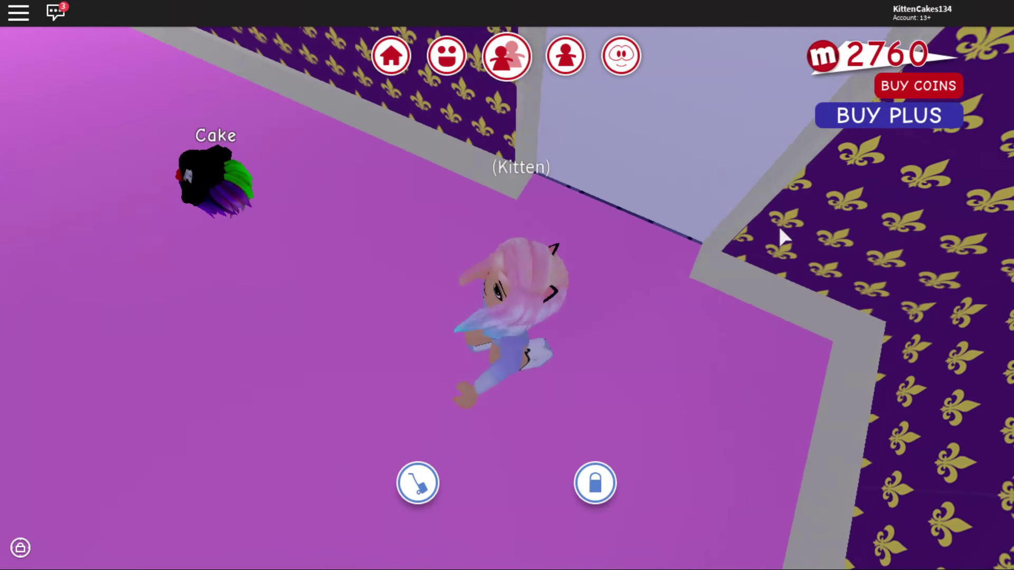
{"action": "key", "text": "Left"}
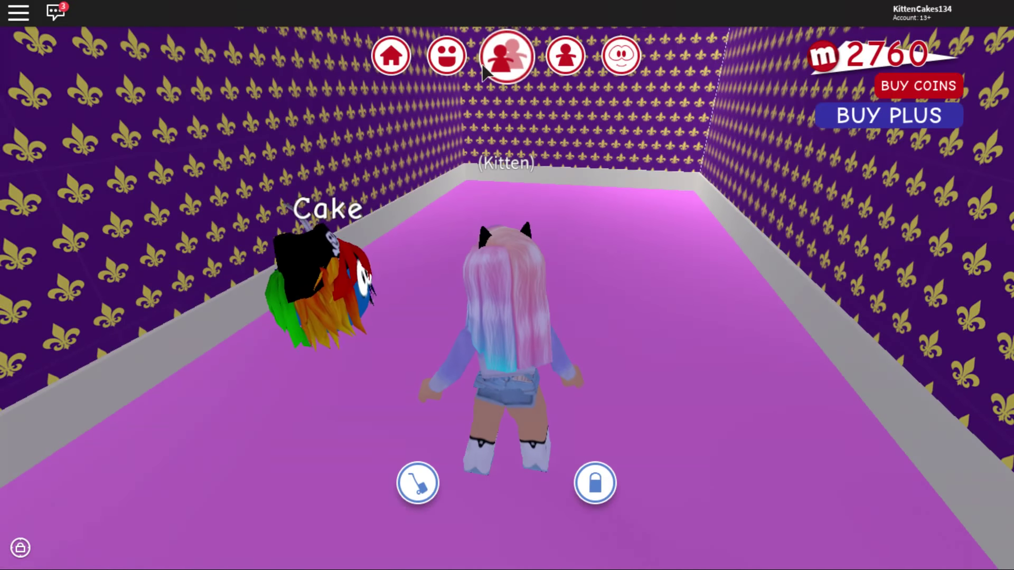
{"action": "left_click", "coordinate": [391, 55]}
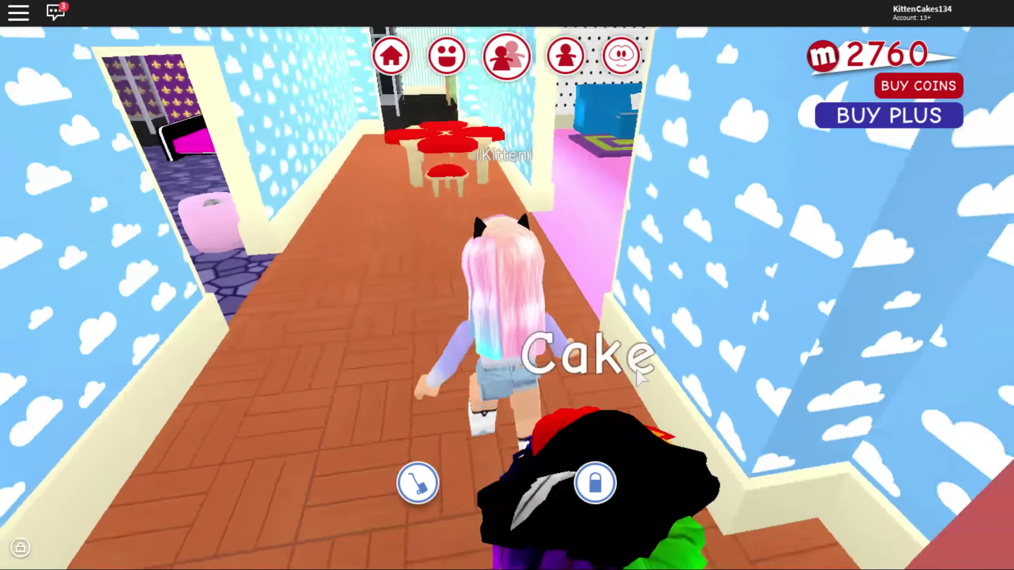
Walk down the hallway past the table into the purple-floored room.
{"action": "key", "text": "w"}
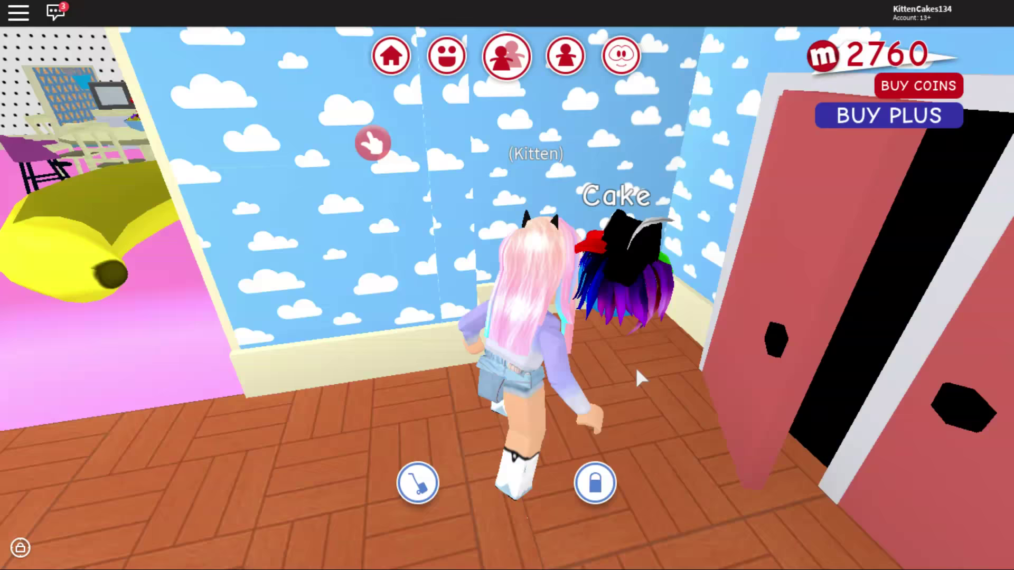
{"action": "key", "text": "w"}
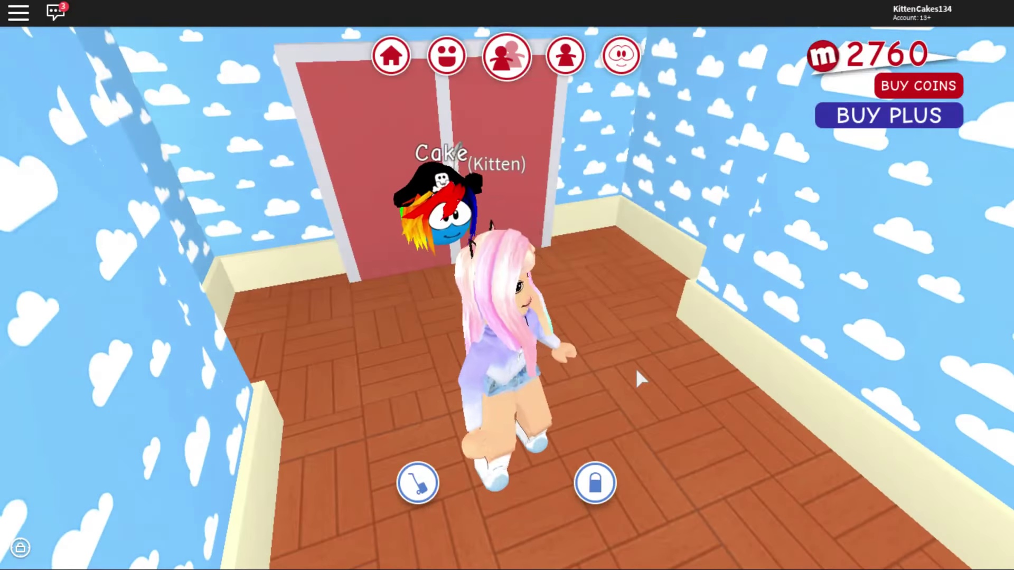
{"action": "key", "text": "w"}
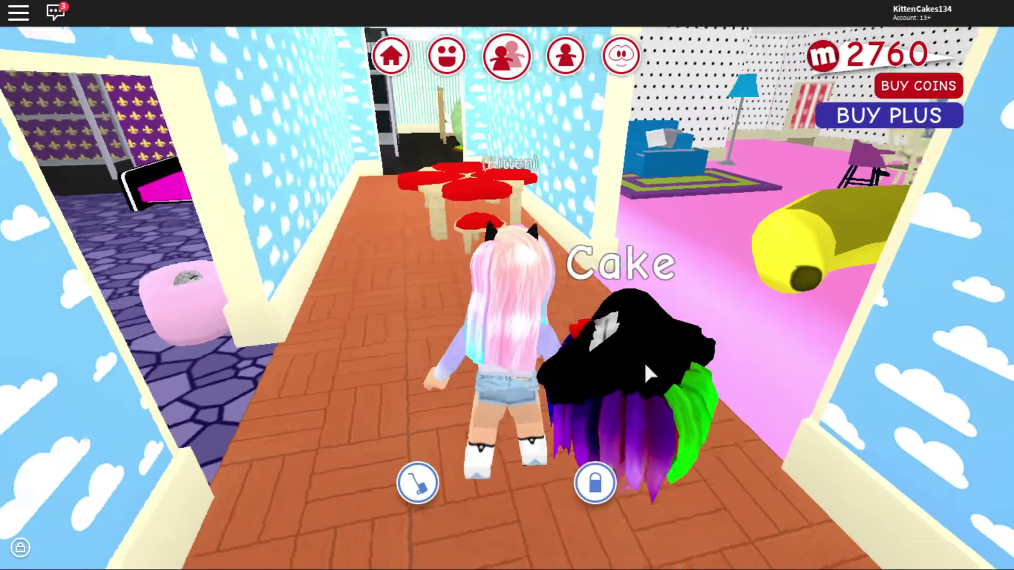
{"action": "key", "text": "a"}
{"action": "key", "text": "w"}
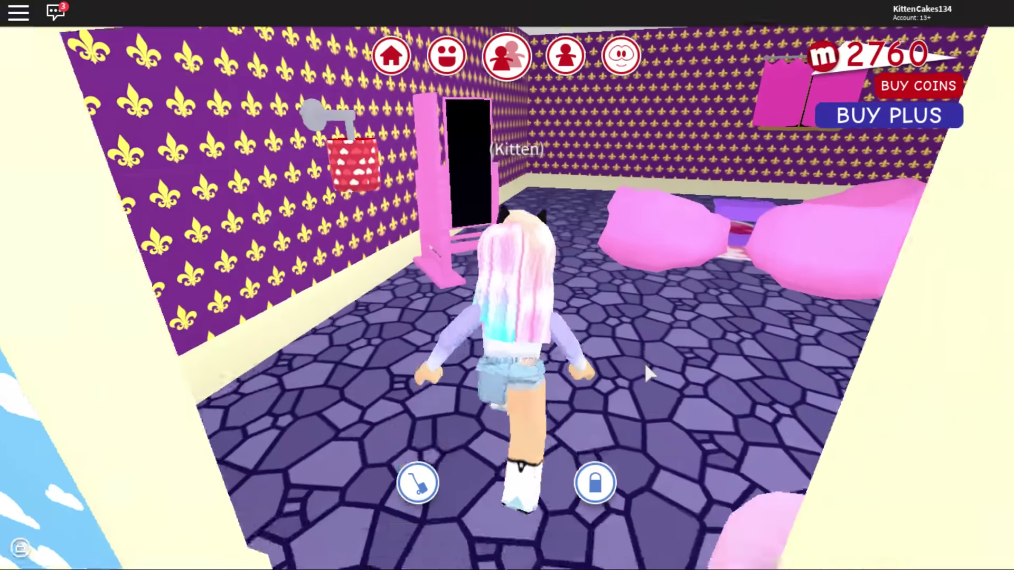
Cross the purple room past the bed and mirrors, then go through the cloud doorway.
{"action": "key", "text": "d"}
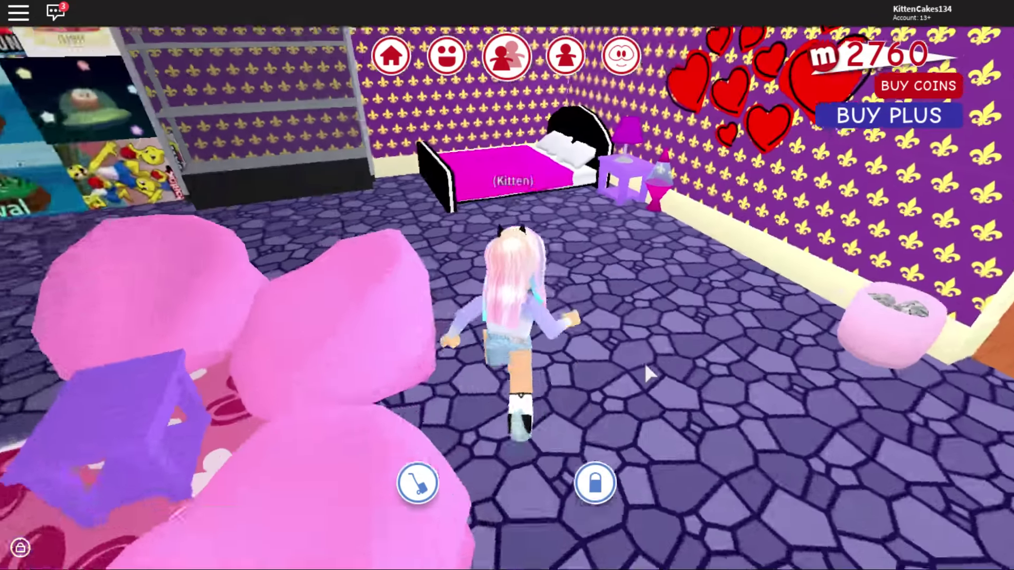
{"action": "key", "text": "d"}
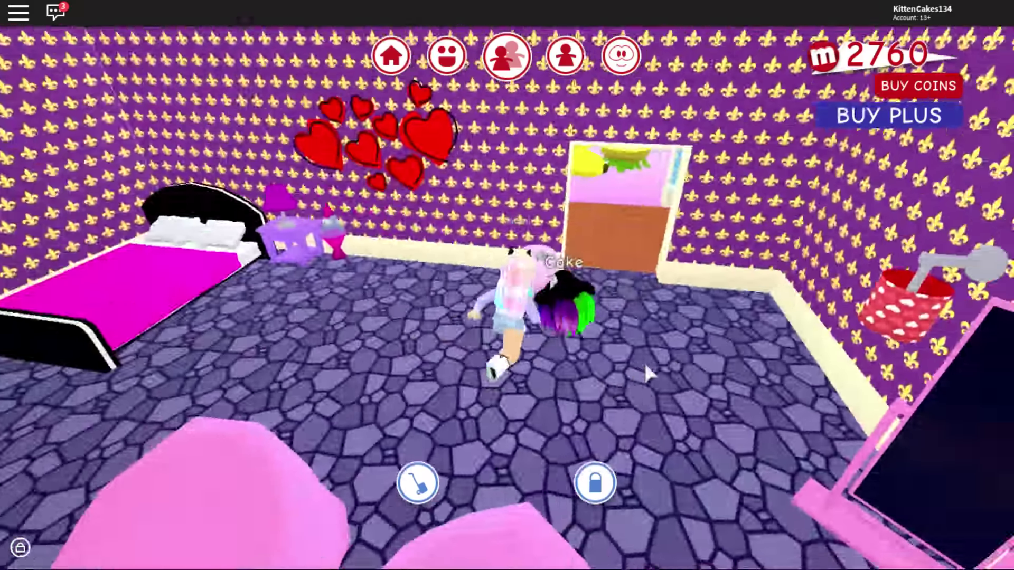
{"action": "key", "text": "d"}
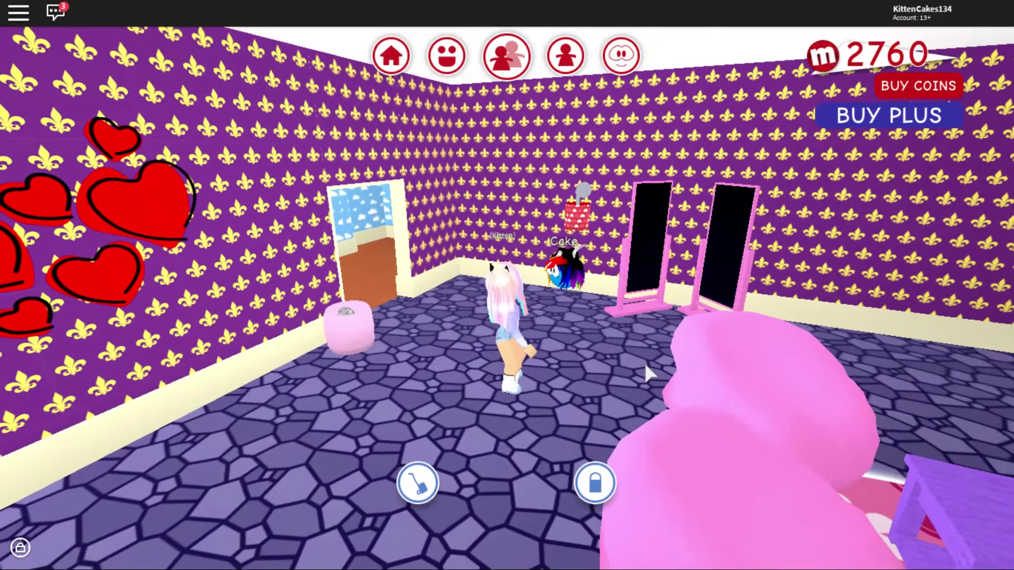
{"action": "key", "text": "w"}
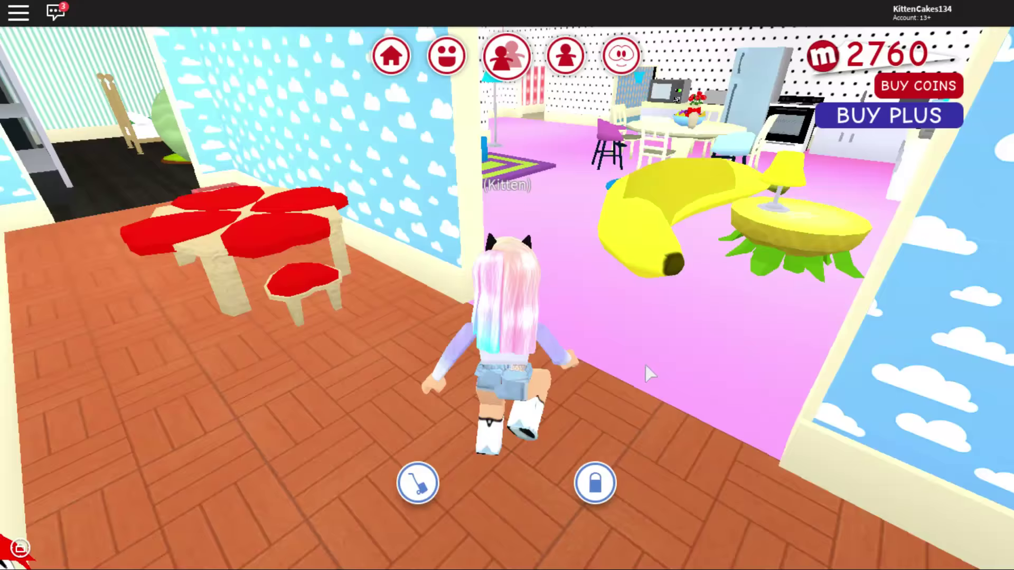
Walk past the mushroom table into the striped bedroom, across the kiwi rug to the bed.
{"action": "key", "text": "d"}
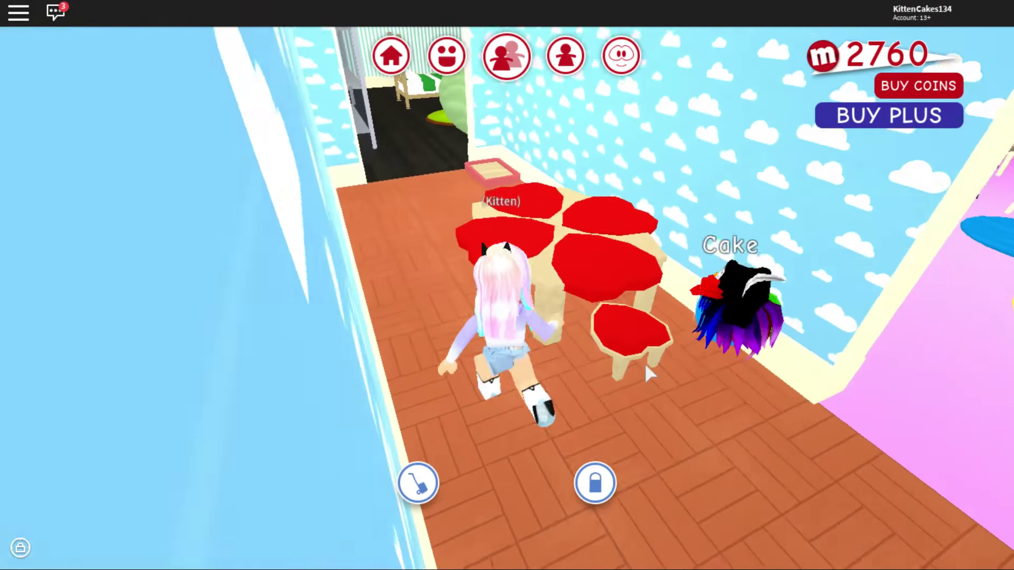
{"action": "key", "text": "w"}
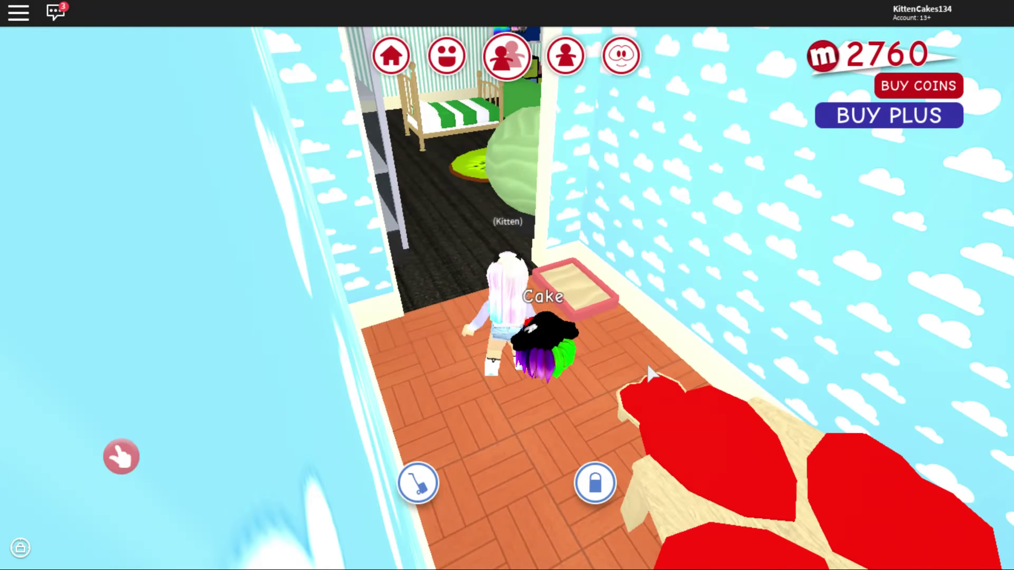
{"action": "key", "text": "w"}
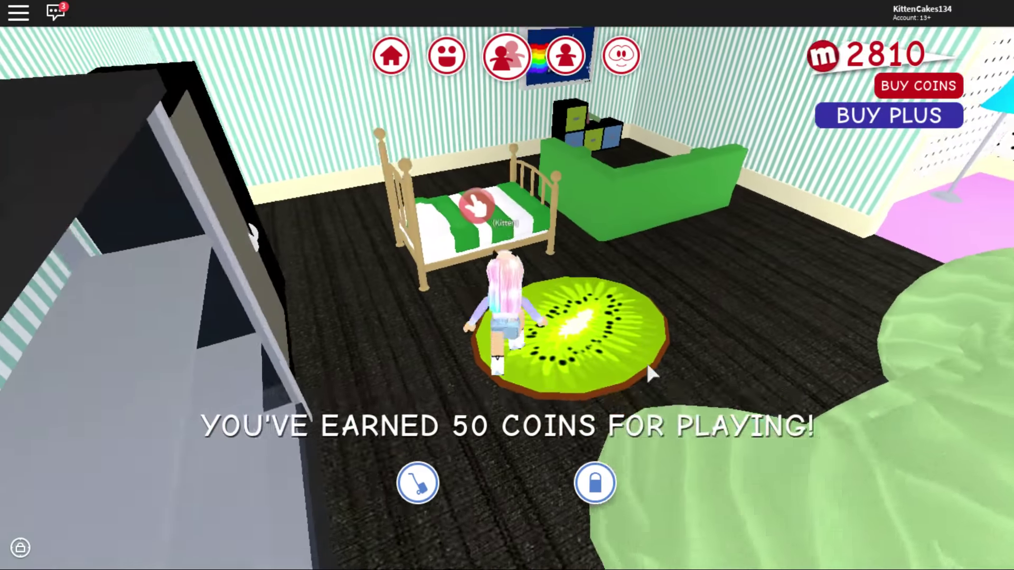
{"action": "key", "text": "w"}
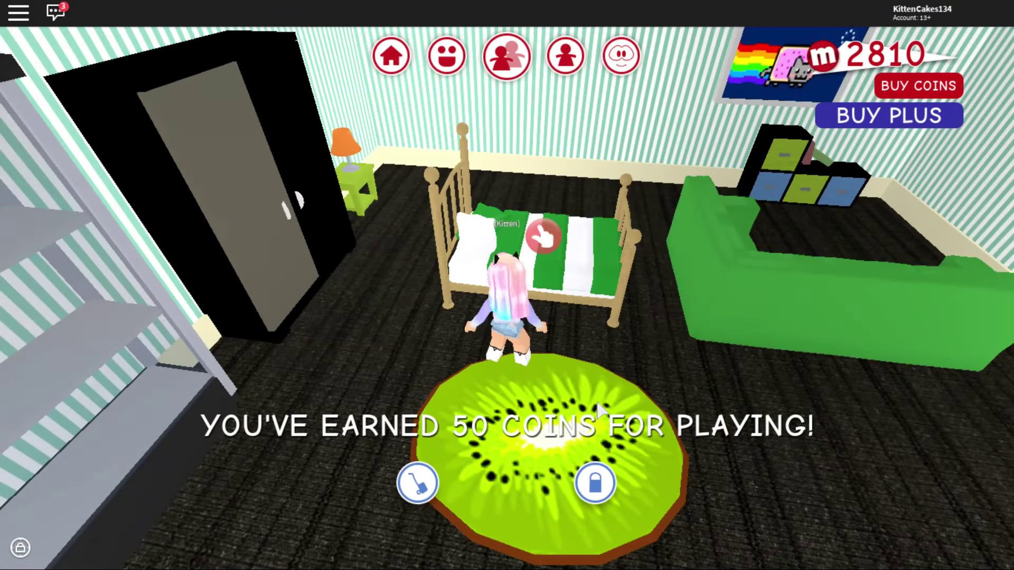
Enter furnishing mode and move the green-striped bed left and closer.
{"action": "left_click", "coordinate": [417, 485]}
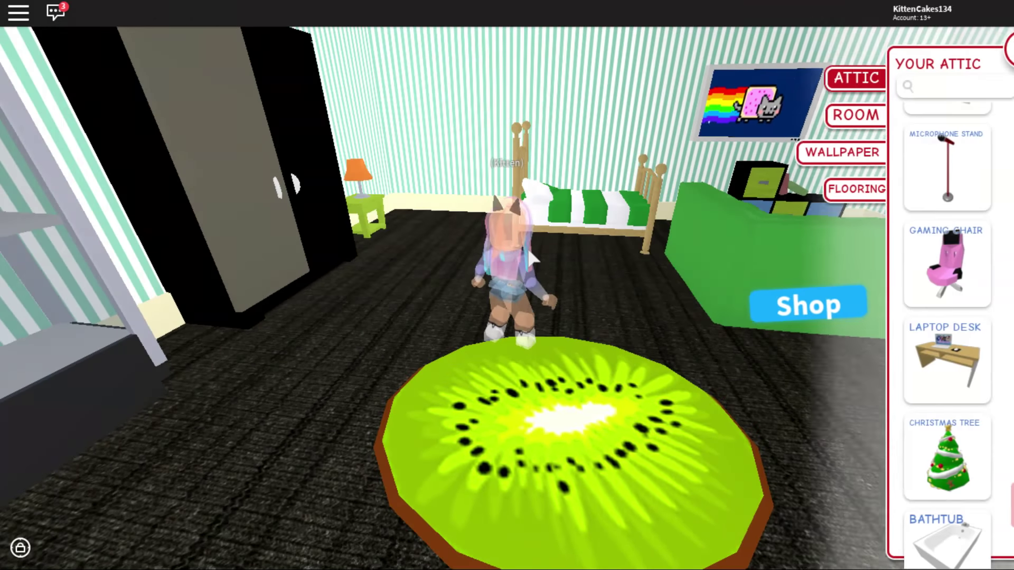
{"action": "left_click", "coordinate": [614, 231]}
{"action": "left_click_drag", "start_coordinate": [475, 256], "coordinate": [411, 253]}
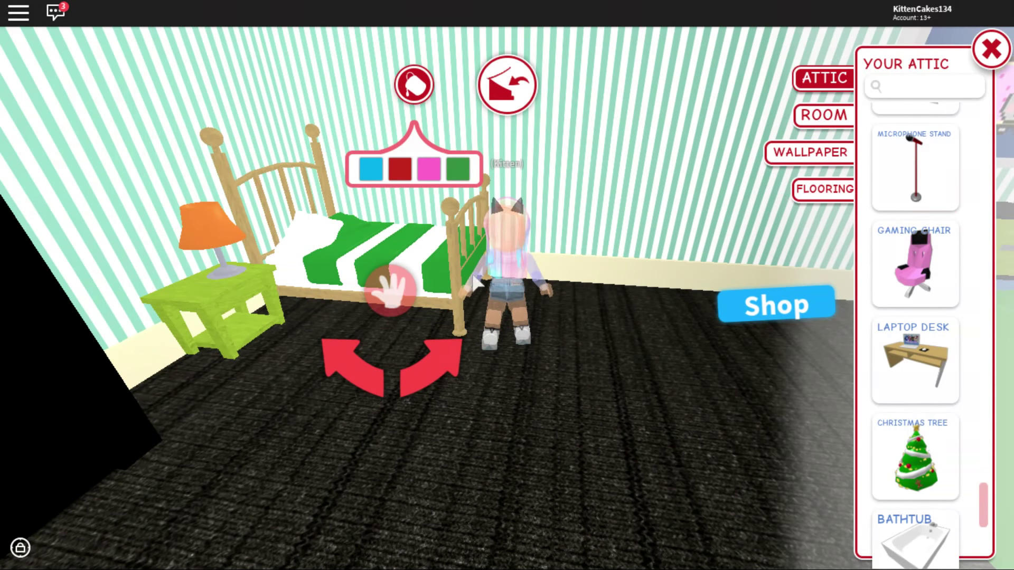
Walk around the bedroom, exit furnishing, and head forward into the pink kitchen room.
{"action": "key", "text": "w"}
{"action": "scroll", "coordinate": [915, 317], "scroll_direction": "up", "scroll_amount": 5}
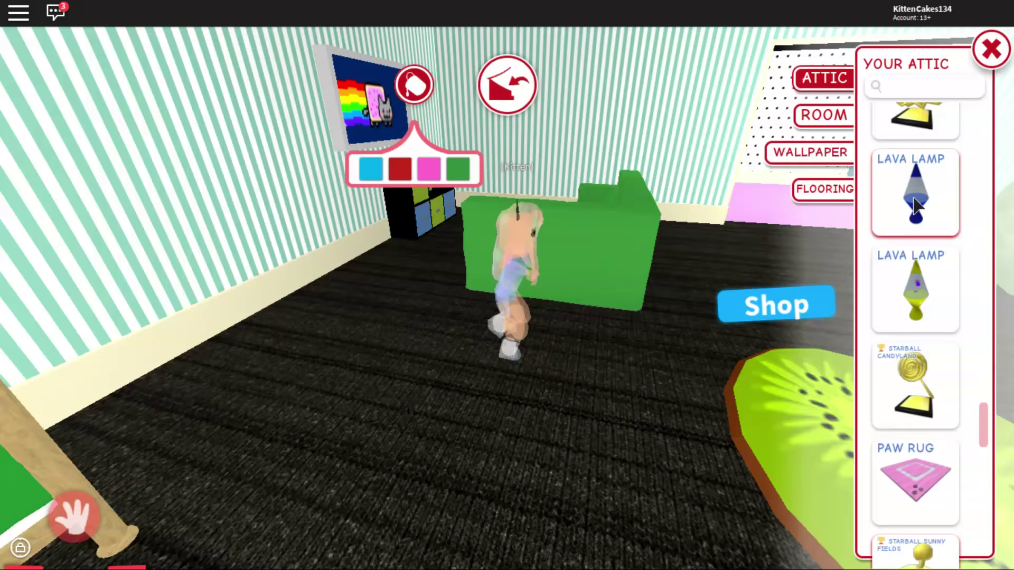
{"action": "scroll", "coordinate": [910, 238], "scroll_direction": "up", "scroll_amount": 5}
{"action": "scroll", "coordinate": [910, 194], "scroll_direction": "up", "scroll_amount": 3}
{"action": "scroll", "coordinate": [906, 218], "scroll_direction": "down", "scroll_amount": 5}
{"action": "scroll", "coordinate": [906, 221], "scroll_direction": "down", "scroll_amount": 3}
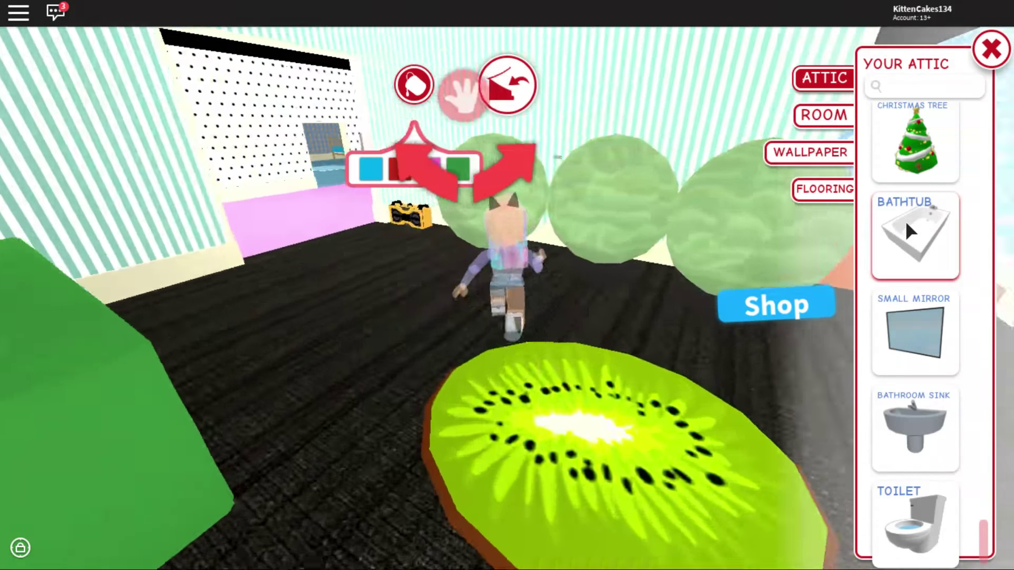
{"action": "scroll", "coordinate": [907, 223], "scroll_direction": "up", "scroll_amount": 5}
{"action": "scroll", "coordinate": [910, 226], "scroll_direction": "up", "scroll_amount": 3}
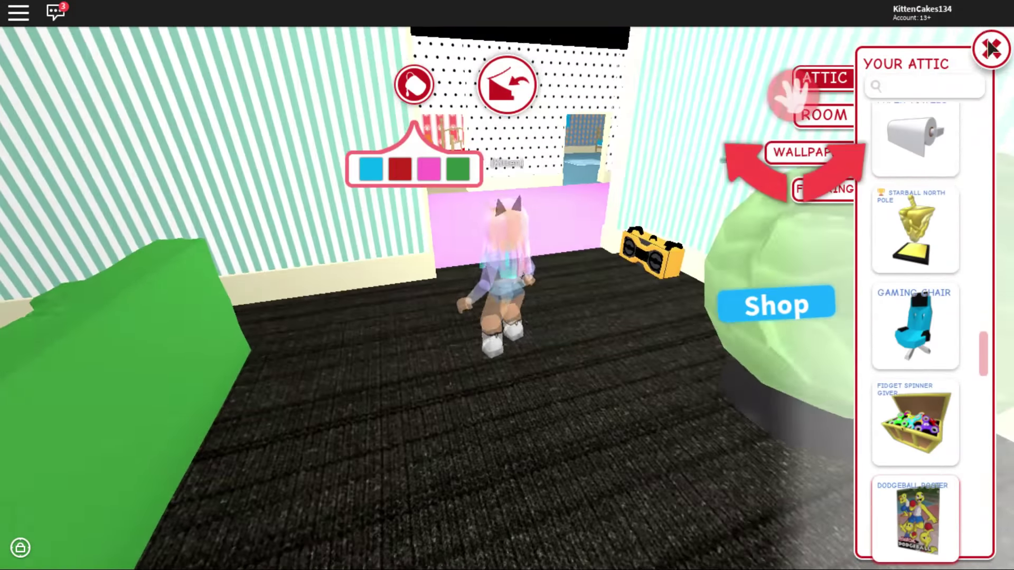
{"action": "left_click", "coordinate": [990, 49]}
{"action": "key", "text": "w"}
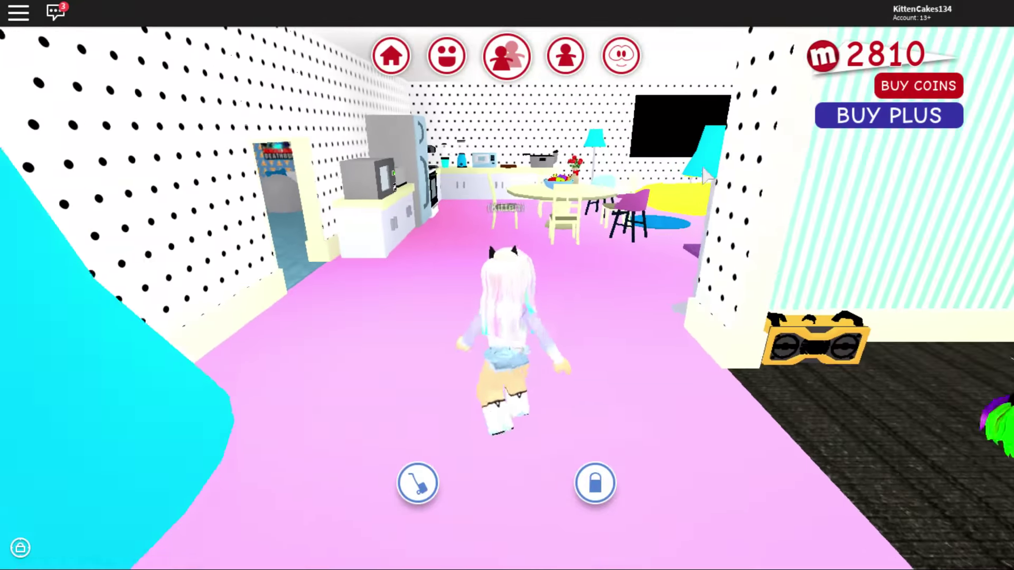
Walk past the banana couch and through the polka-dot kitchen to its doorway.
{"action": "key", "text": "w"}
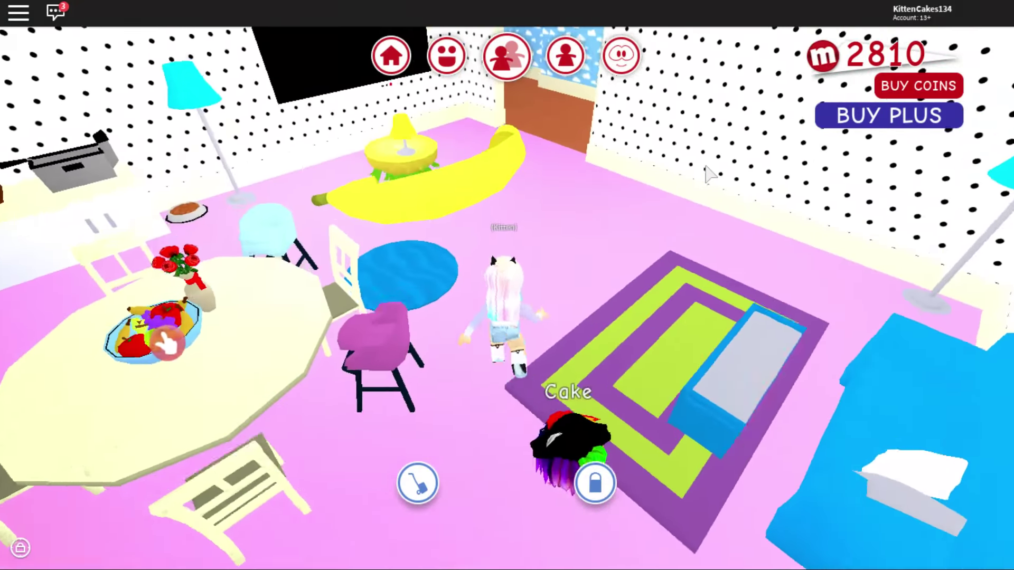
{"action": "key", "text": "w"}
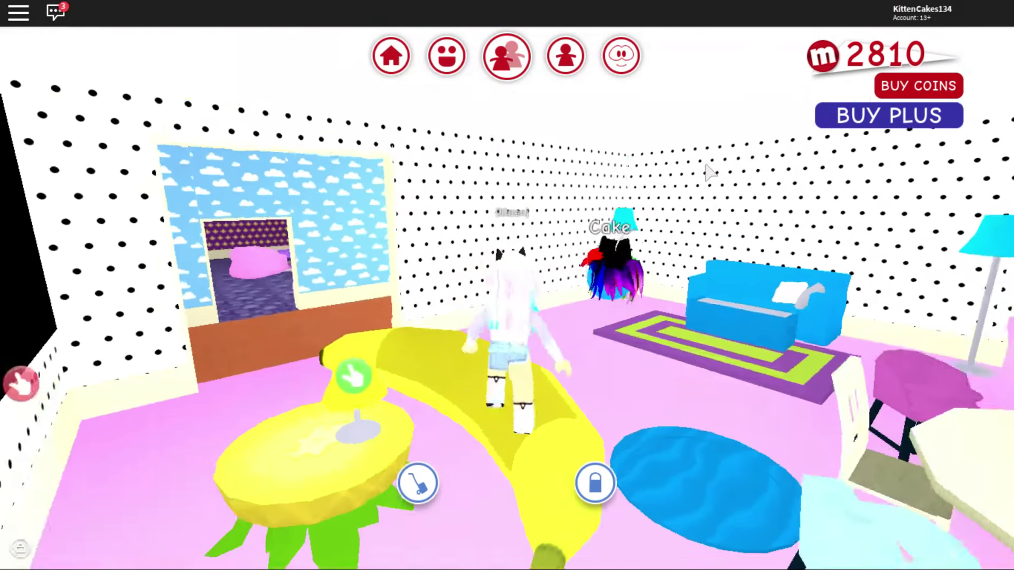
{"action": "key", "text": "Left"}
{"action": "key", "text": "Left"}
{"action": "key", "text": "Left"}
{"action": "key", "text": "Left"}
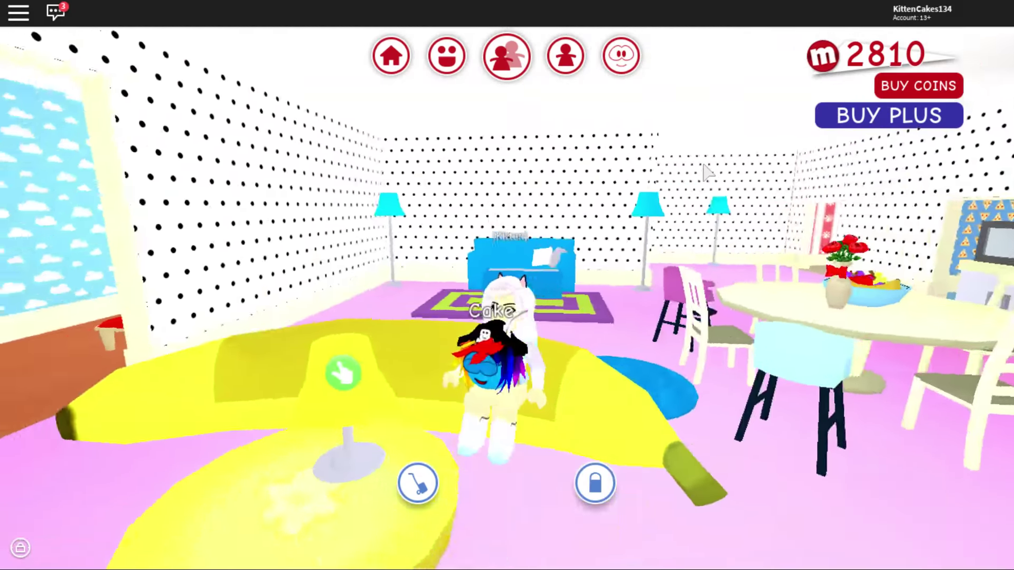
{"action": "key", "text": "s"}
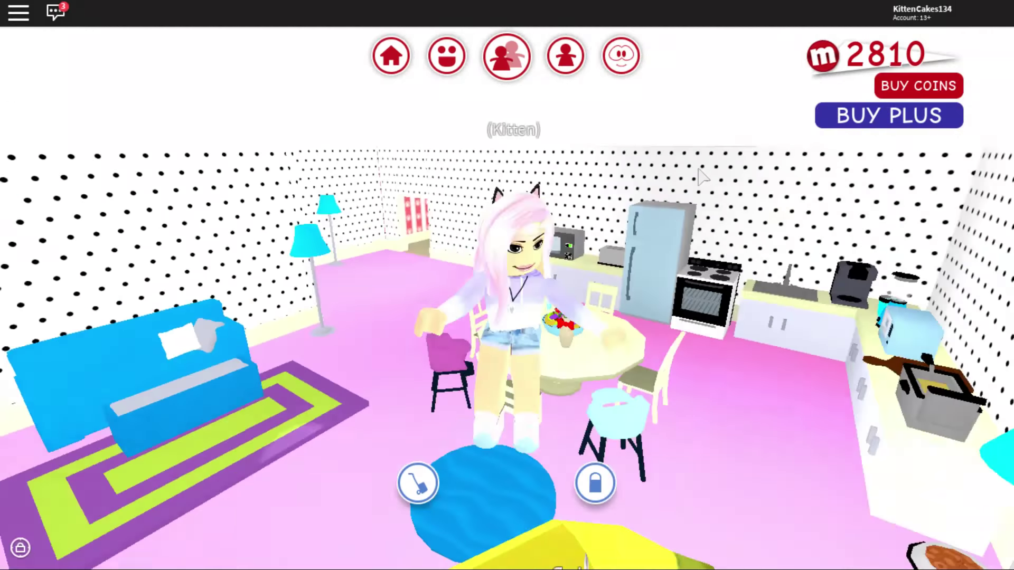
{"action": "key", "text": "w"}
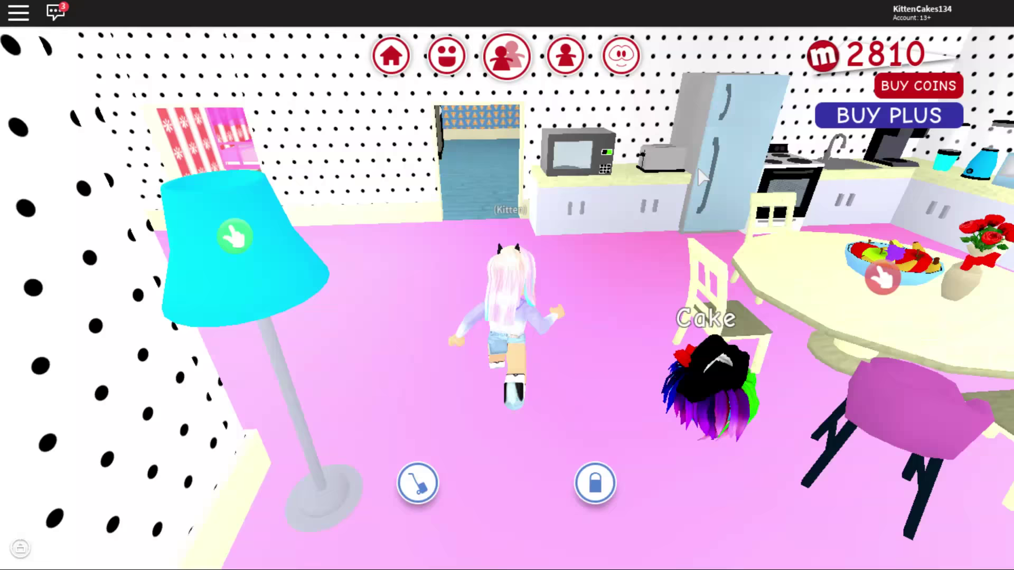
{"action": "key", "text": "w"}
{"action": "key", "text": "w"}
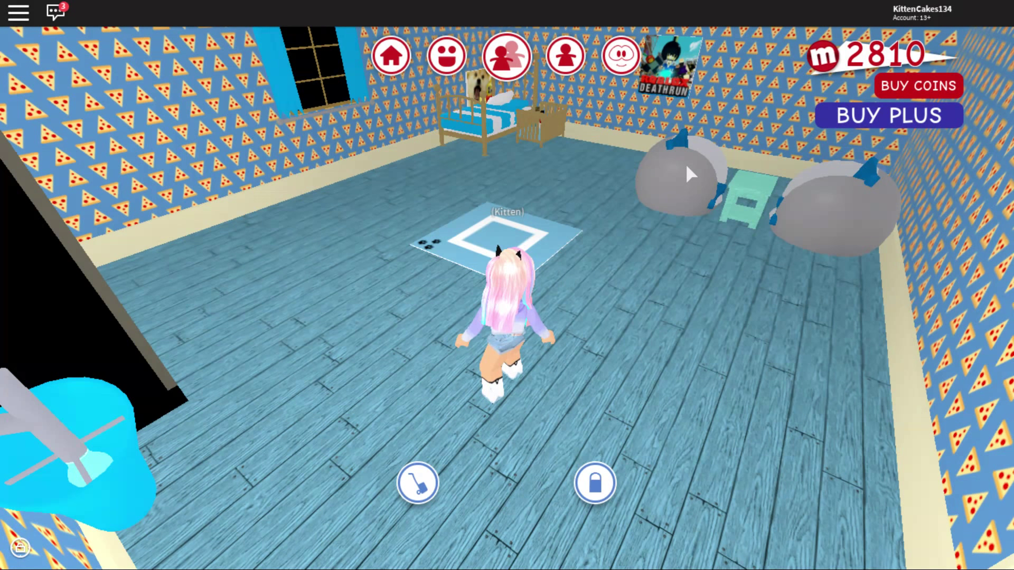
Walk around the pizza bedroom past the blue bunk bed, crib and beanbag.
{"action": "key", "text": "w"}
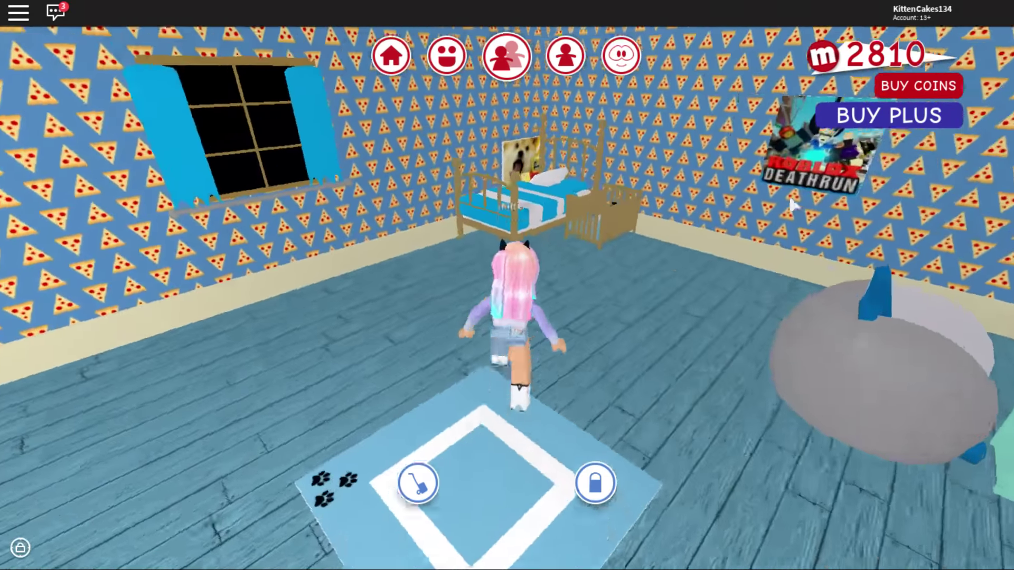
{"action": "key", "text": "d"}
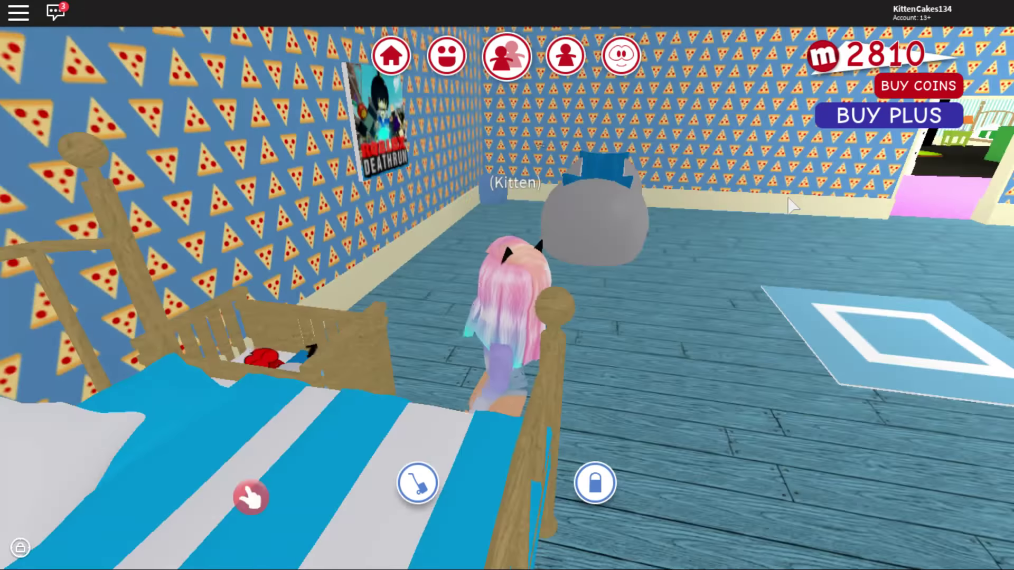
{"action": "key", "text": "a"}
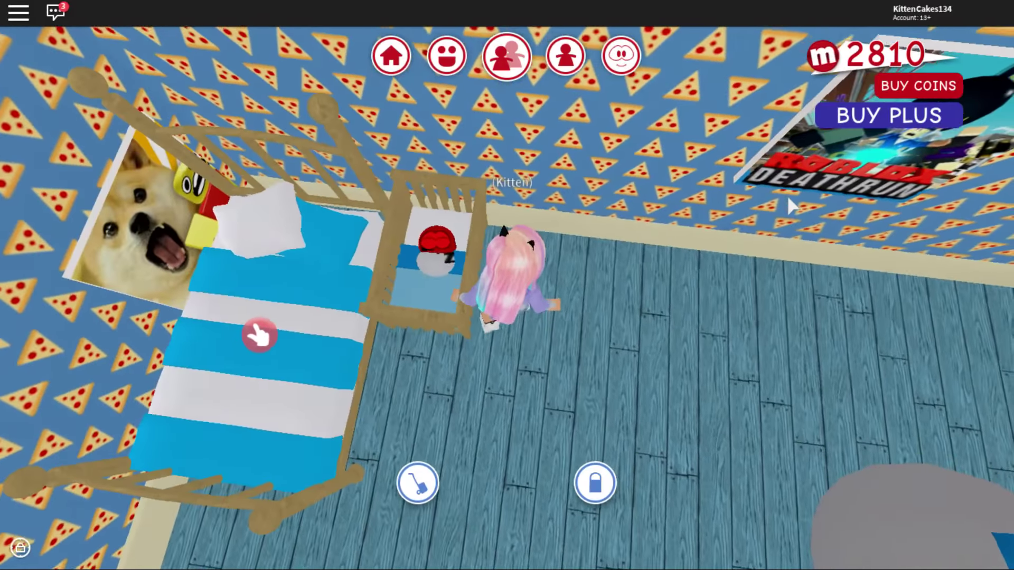
{"action": "key", "text": "d"}
{"action": "key", "text": "a"}
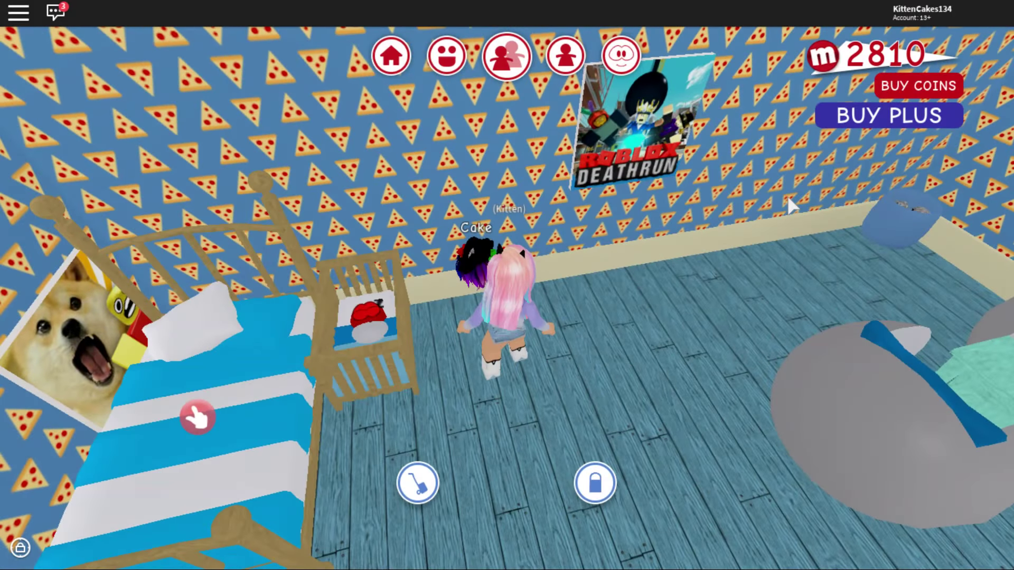
{"action": "key", "text": "a"}
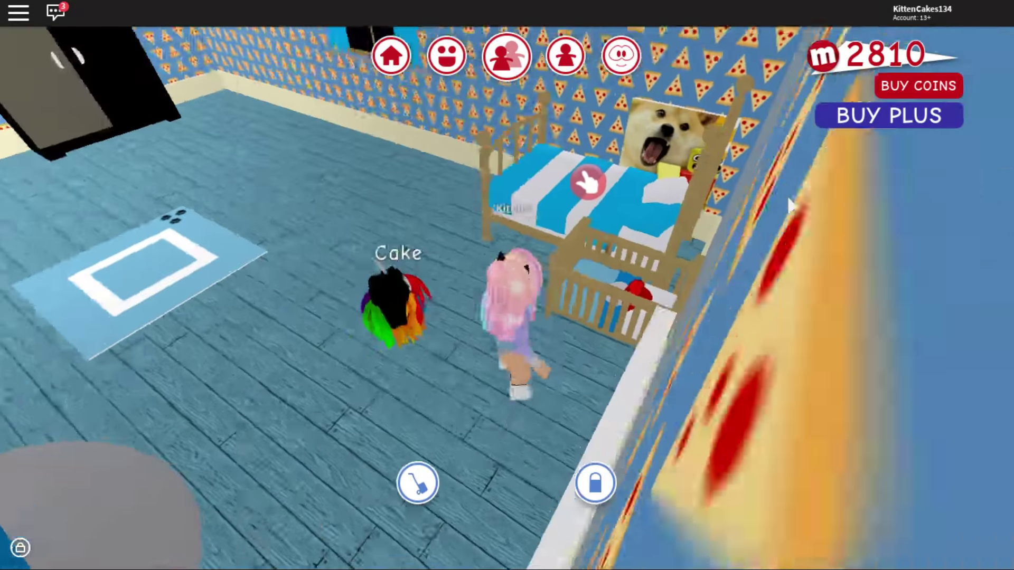
{"action": "key", "text": "a"}
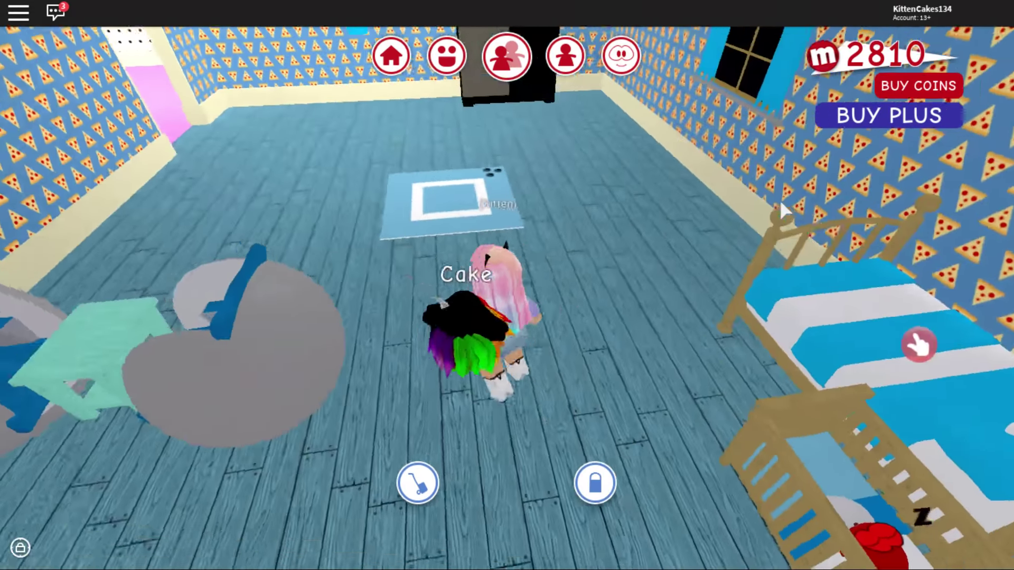
{"action": "key", "text": "s"}
{"action": "key", "text": "d"}
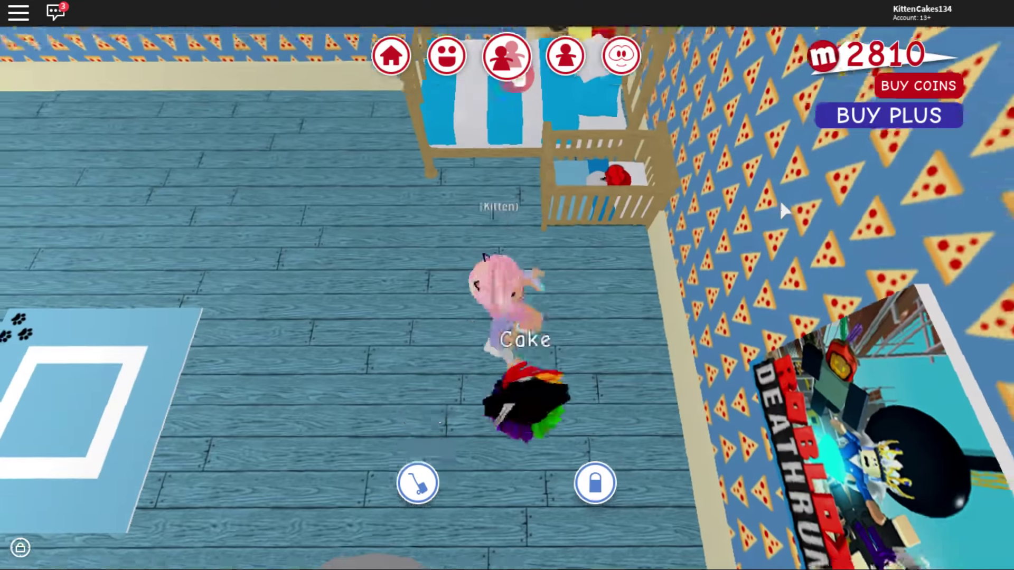
{"action": "key", "text": "w"}
{"action": "key", "text": "a"}
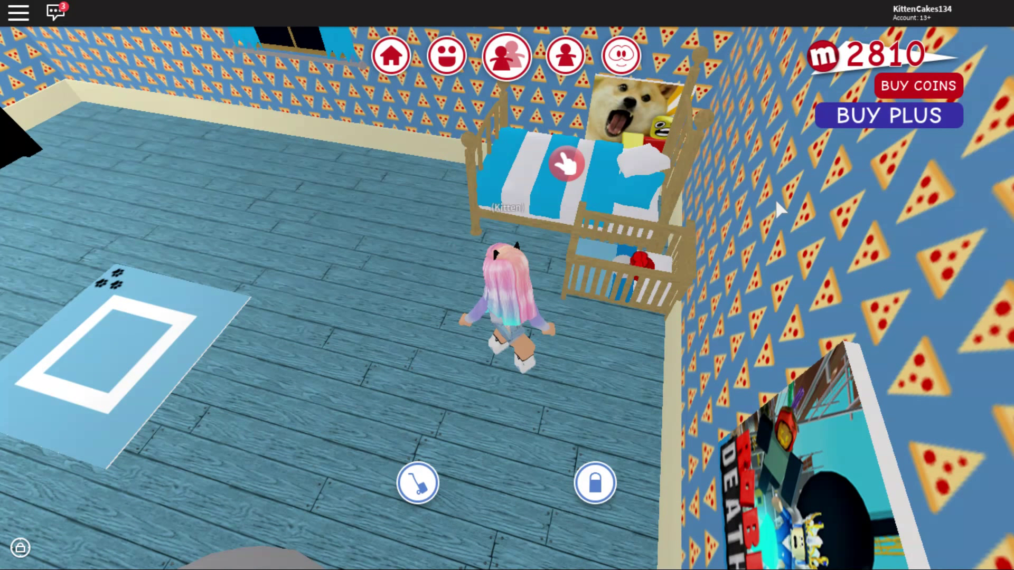
Orbit the view around the avatar and walk back across the bedroom.
{"action": "key", "text": "Right"}
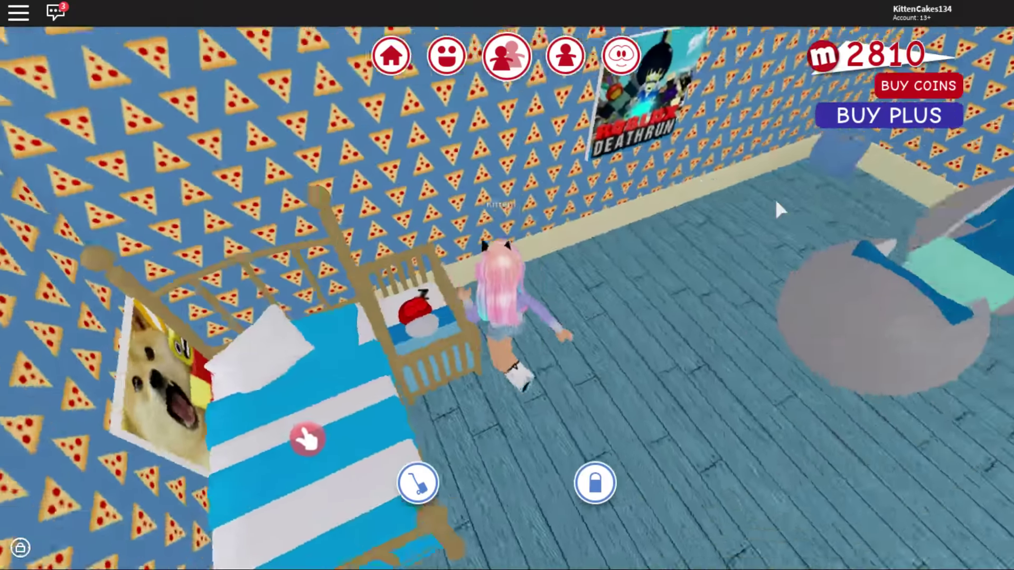
{"action": "key", "text": "Left"}
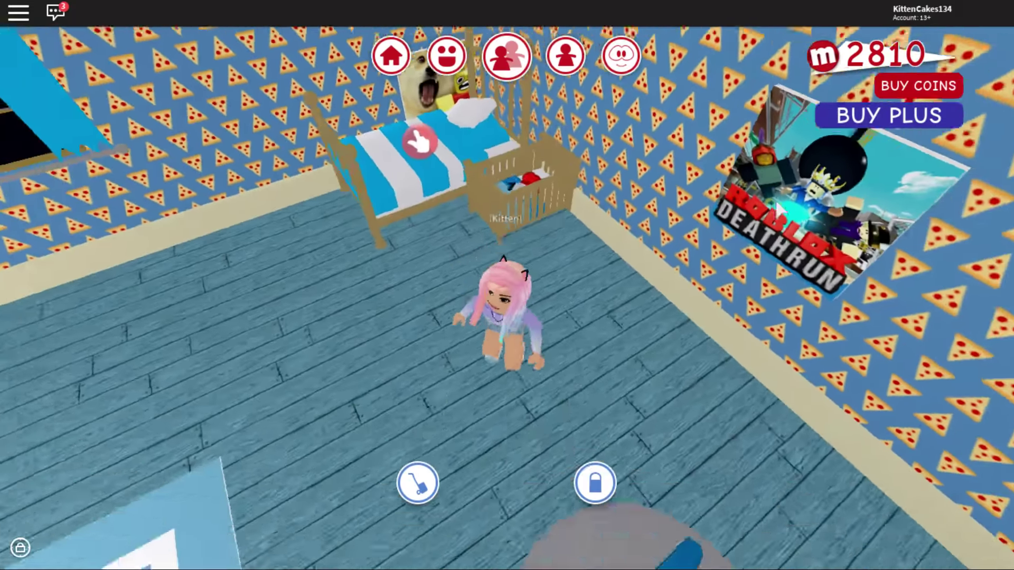
{"action": "key", "text": "Left"}
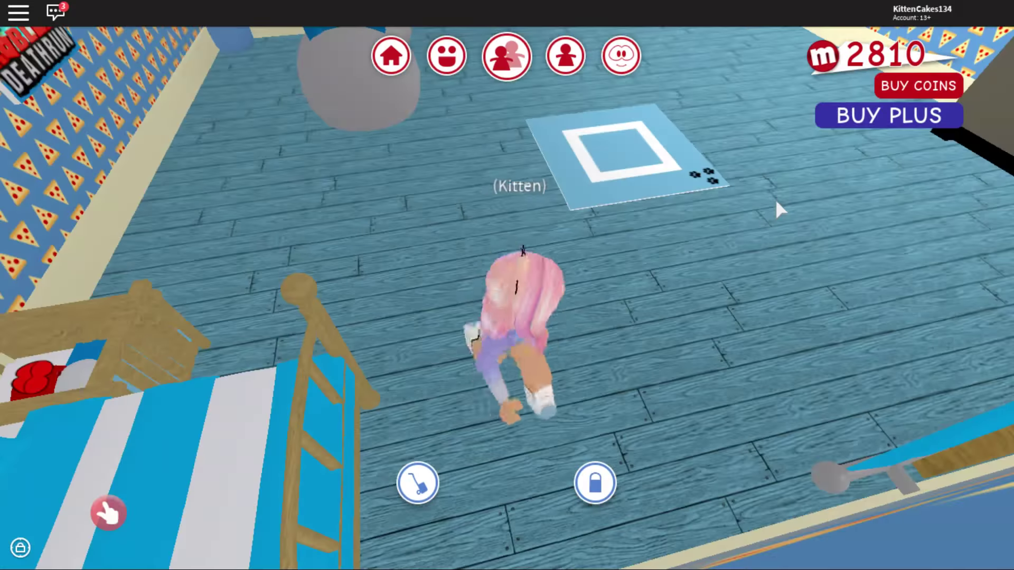
{"action": "key", "text": "Left"}
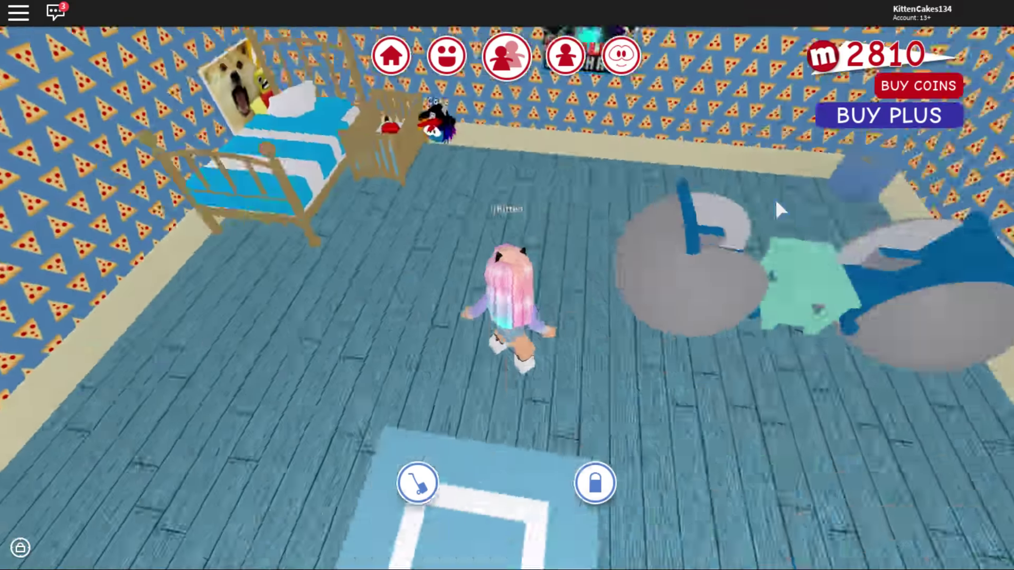
{"action": "key", "text": "Down"}
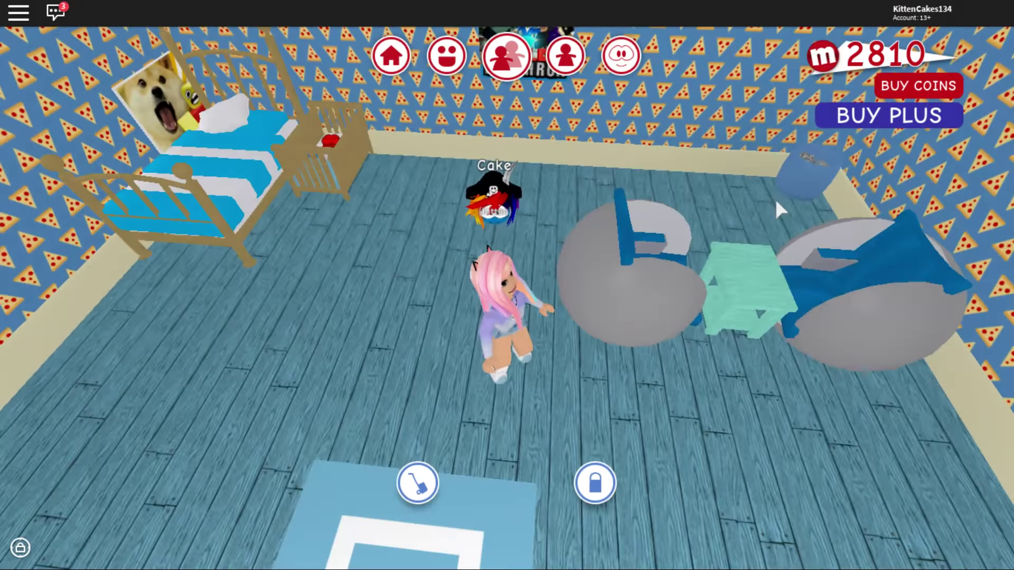
{"action": "key", "text": "Up"}
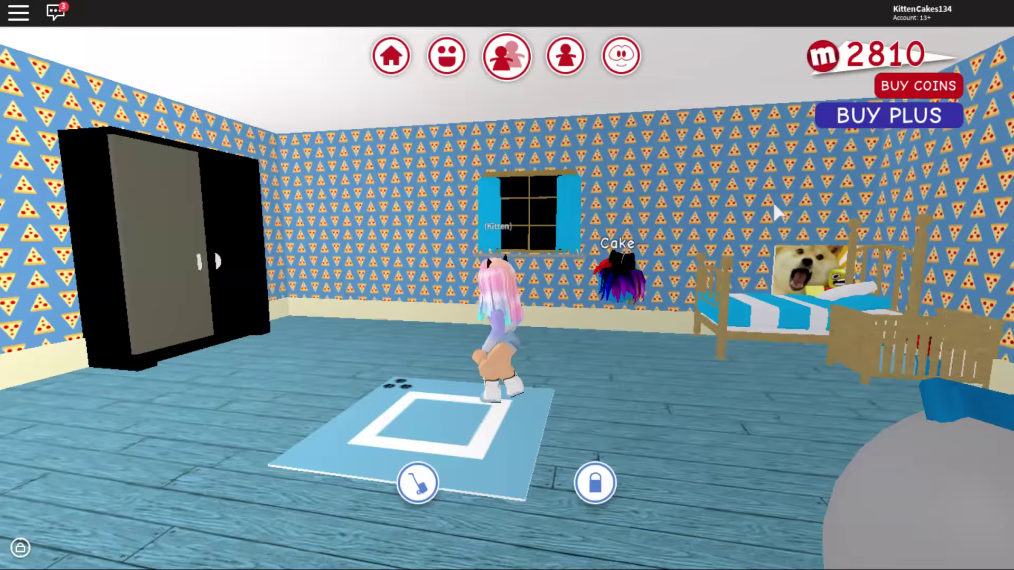
Walk through the polka-dot room into the red-striped bedroom and open Your Attic.
{"action": "key", "text": "Right"}
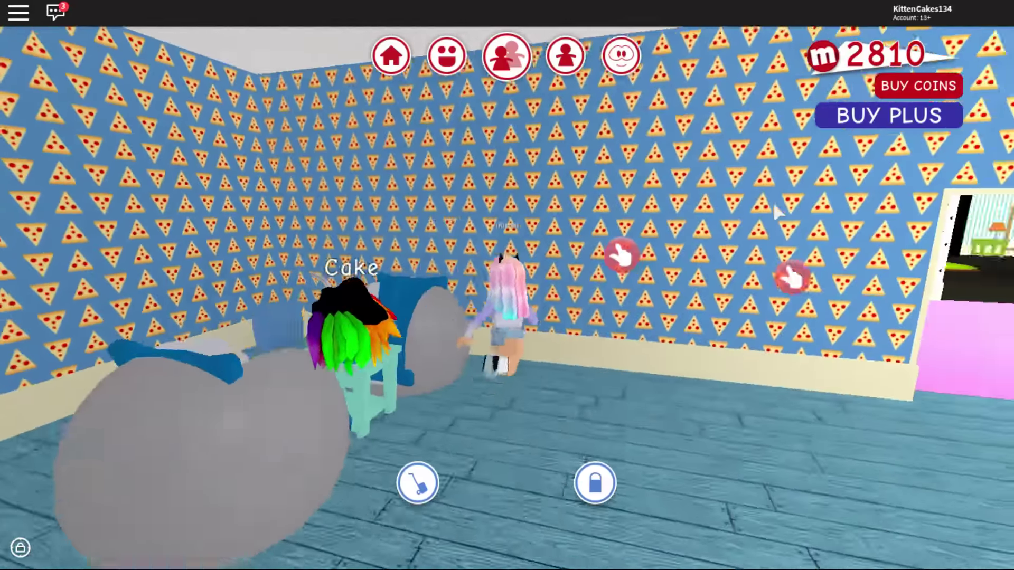
{"action": "key", "text": "Up"}
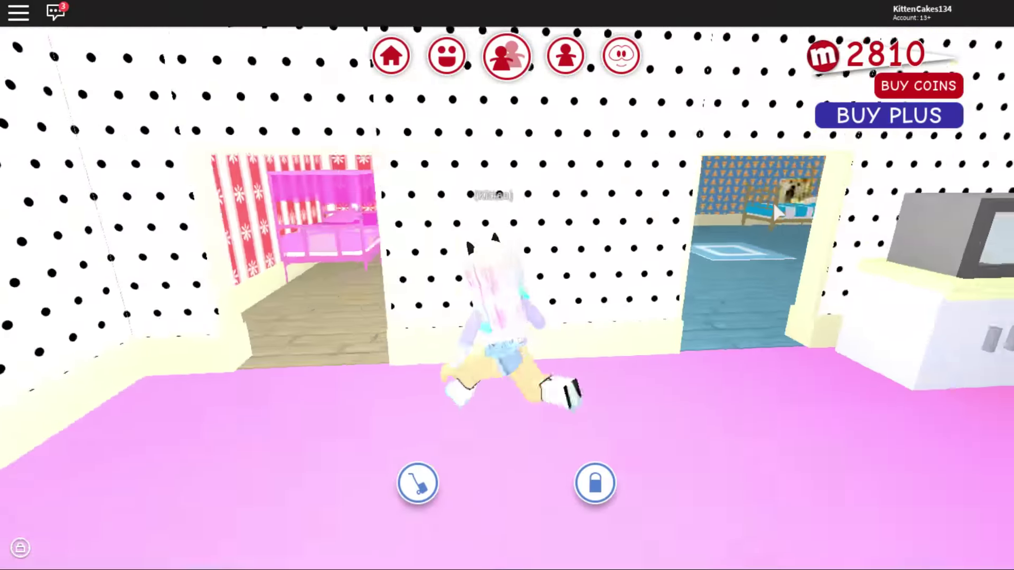
{"action": "key", "text": "Up"}
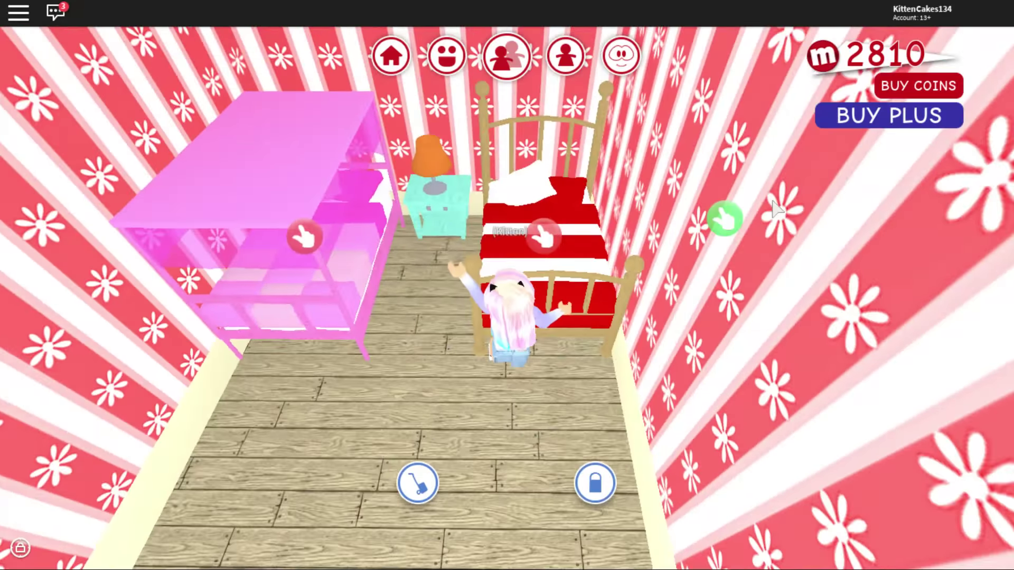
{"action": "left_click", "coordinate": [415, 485]}
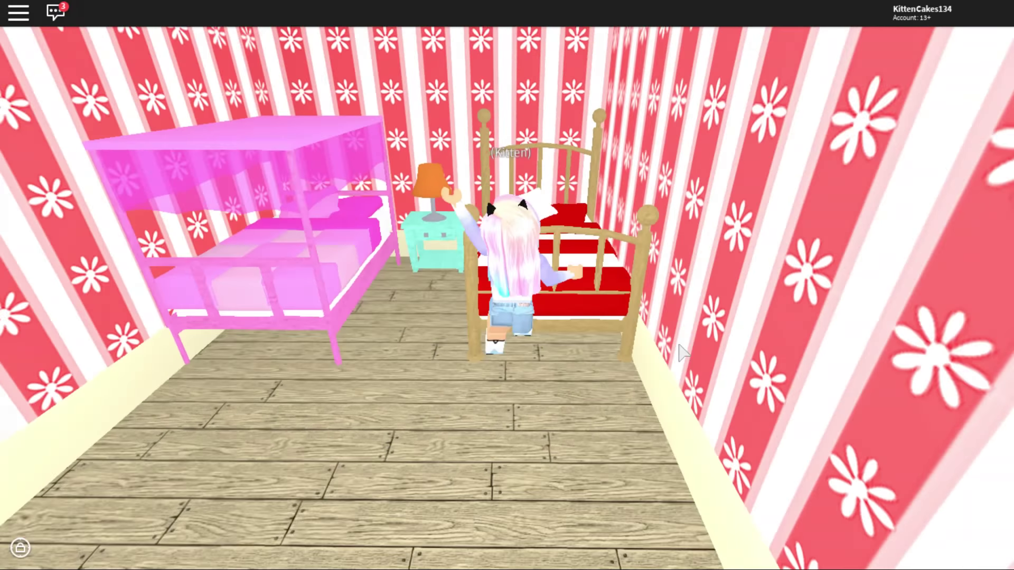
Take the yellow placemat from the attic and set it on the kitchen table.
{"action": "key", "text": "Up"}
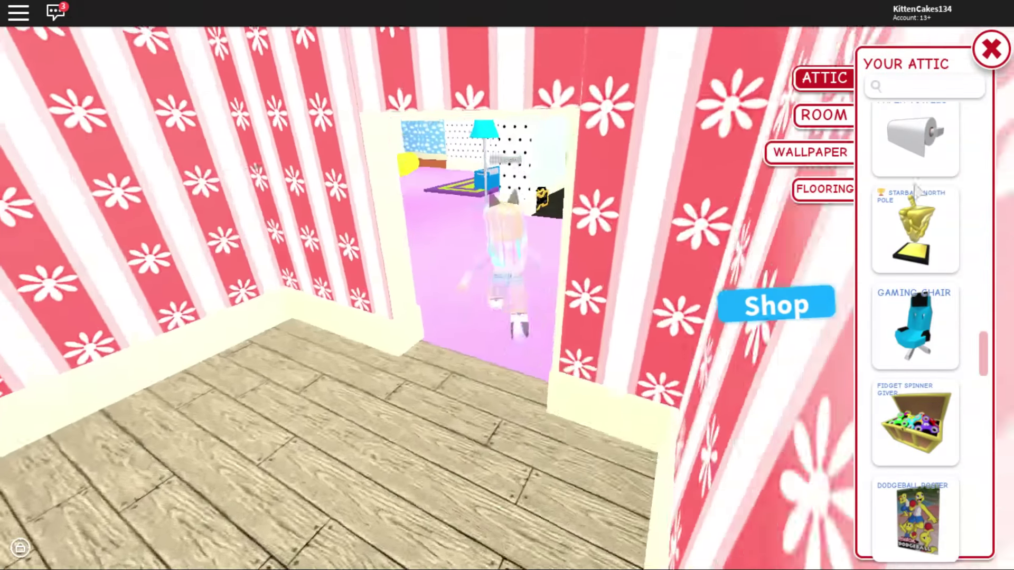
{"action": "scroll", "coordinate": [948, 154], "scroll_direction": "up", "scroll_amount": 5}
{"action": "scroll", "coordinate": [948, 156], "scroll_direction": "up", "scroll_amount": 3}
{"action": "scroll", "coordinate": [948, 157], "scroll_direction": "up", "scroll_amount": 3}
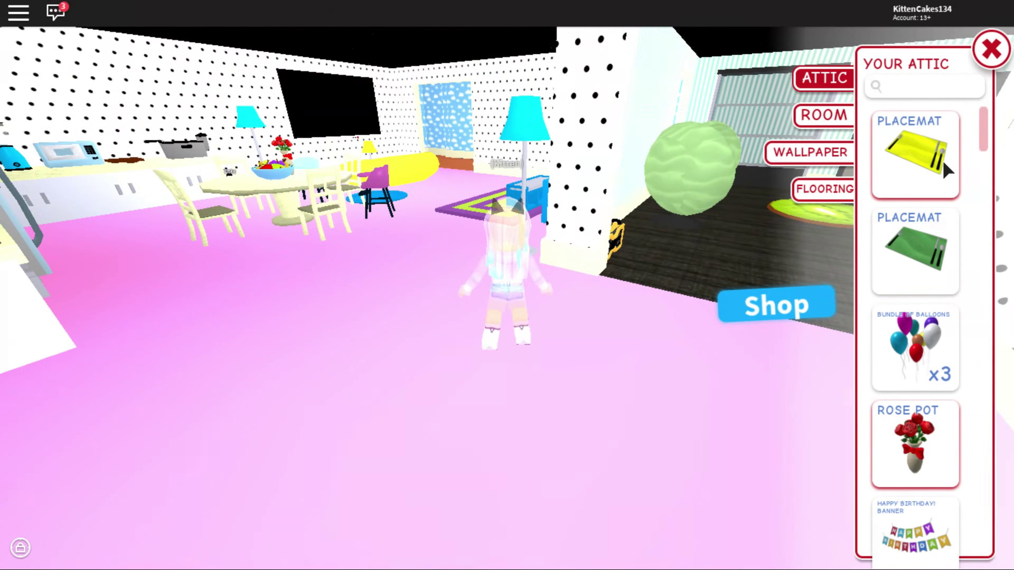
{"action": "key", "text": "Left"}
{"action": "left_click", "coordinate": [915, 154]}
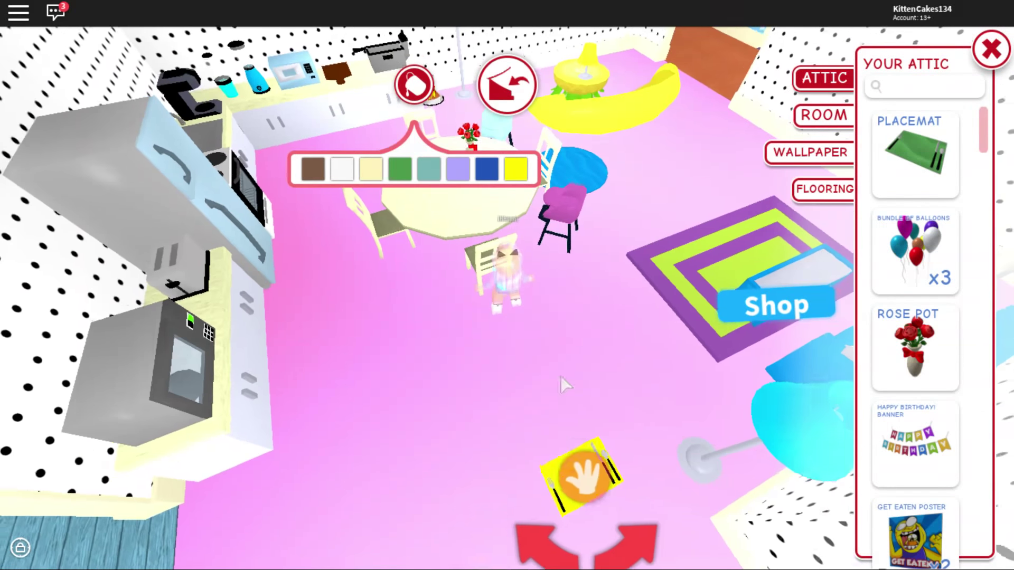
{"action": "left_click_drag", "start_coordinate": [631, 460], "coordinate": [712, 460]}
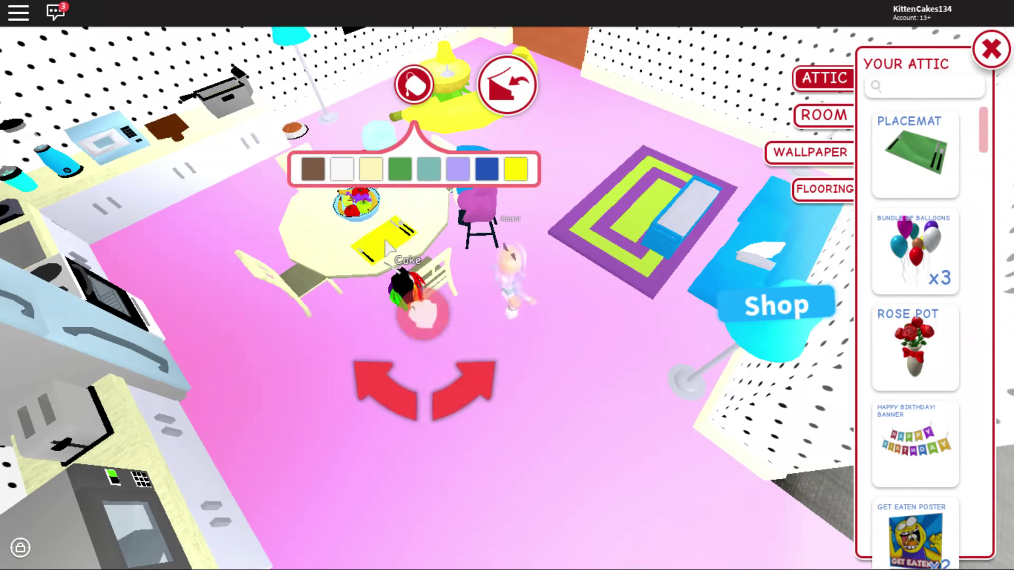
{"action": "left_click_drag", "start_coordinate": [545, 439], "coordinate": [408, 231]}
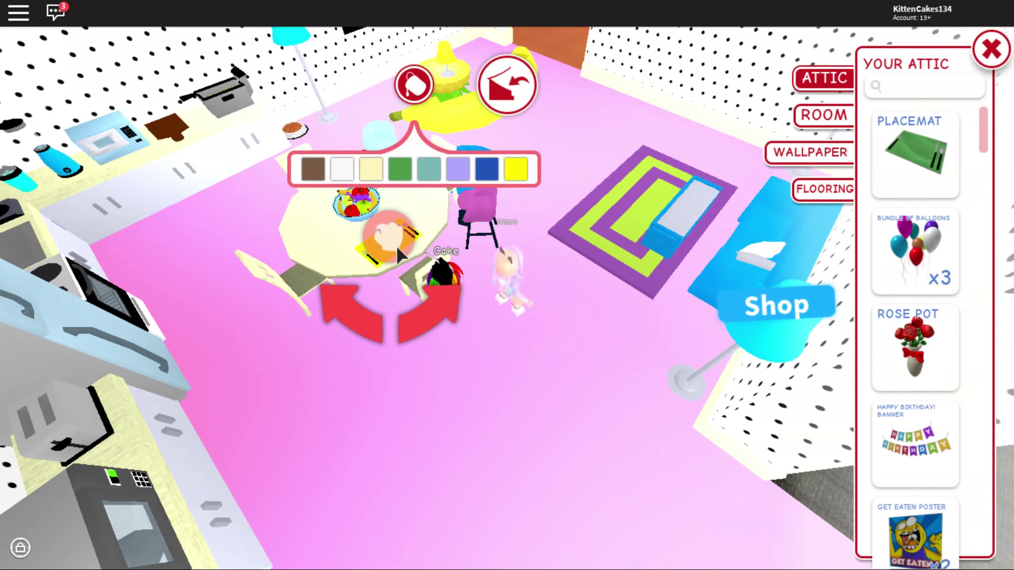
{"action": "scroll", "coordinate": [398, 243], "scroll_direction": "up", "scroll_amount": 5}
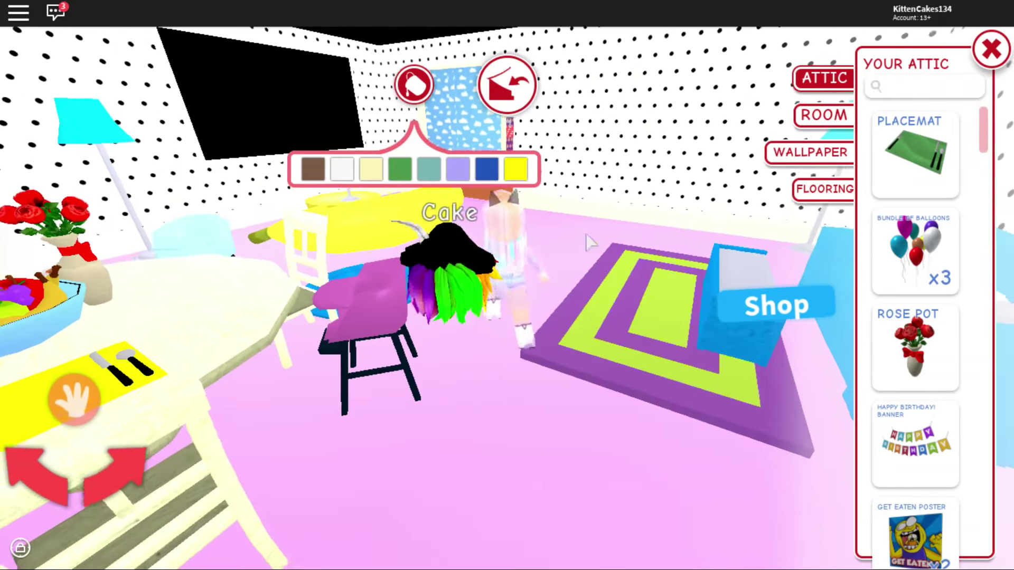
Leave furnishing, stroll past the blue couch into the green bedroom, then resume furniture editing.
{"action": "left_click", "coordinate": [991, 50]}
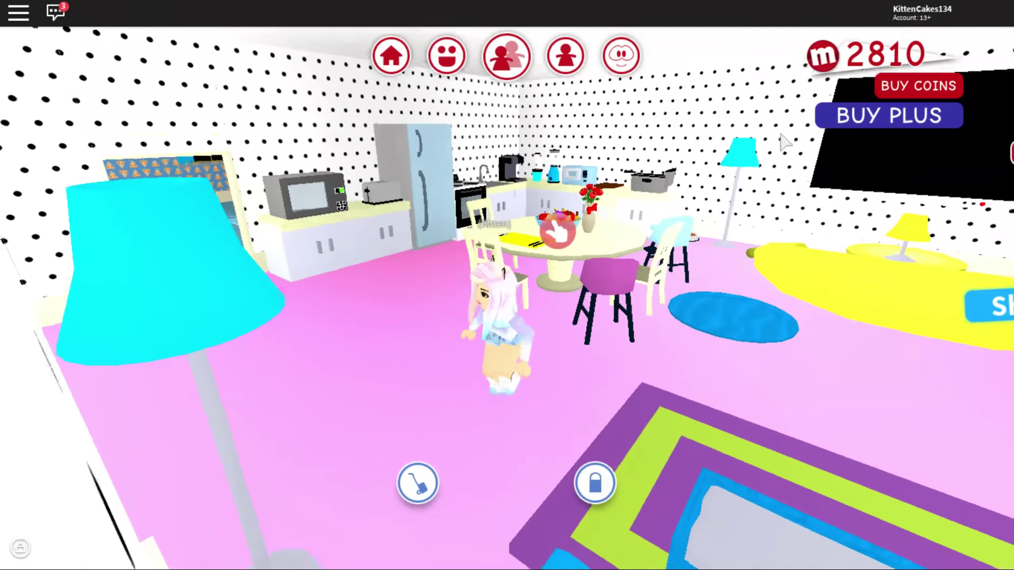
{"action": "key", "text": "s"}
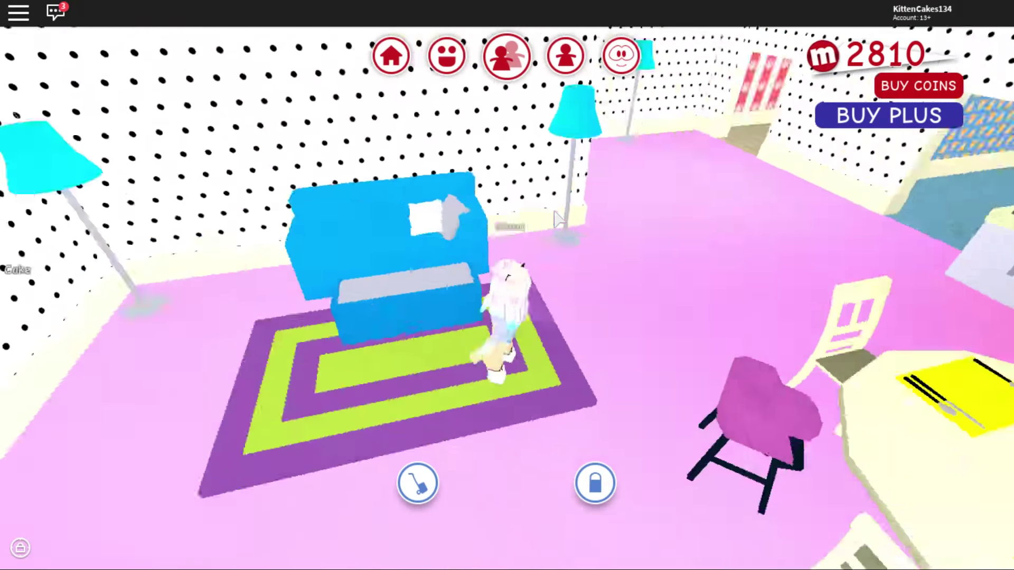
{"action": "key", "text": "Right"}
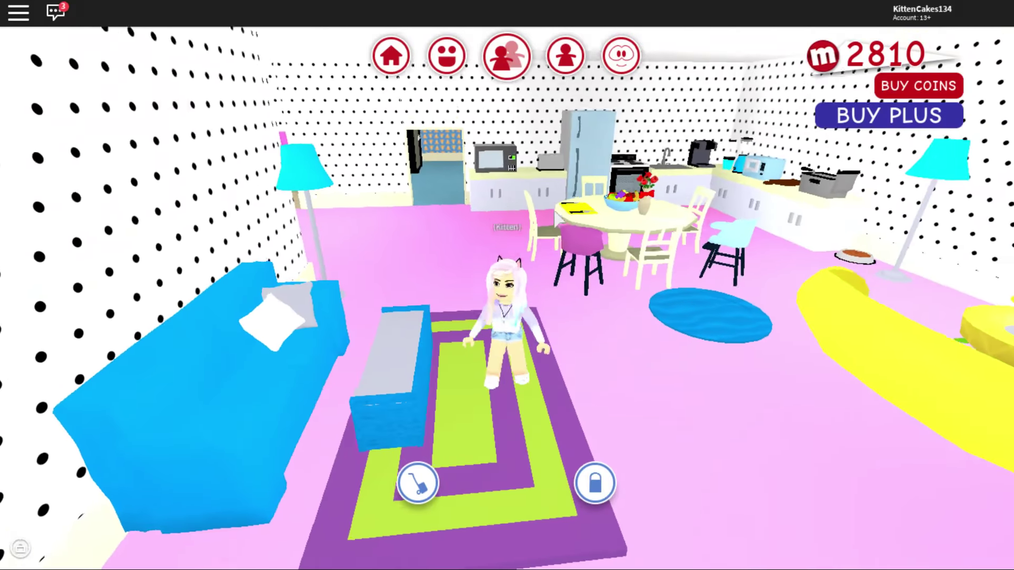
{"action": "key", "text": "s"}
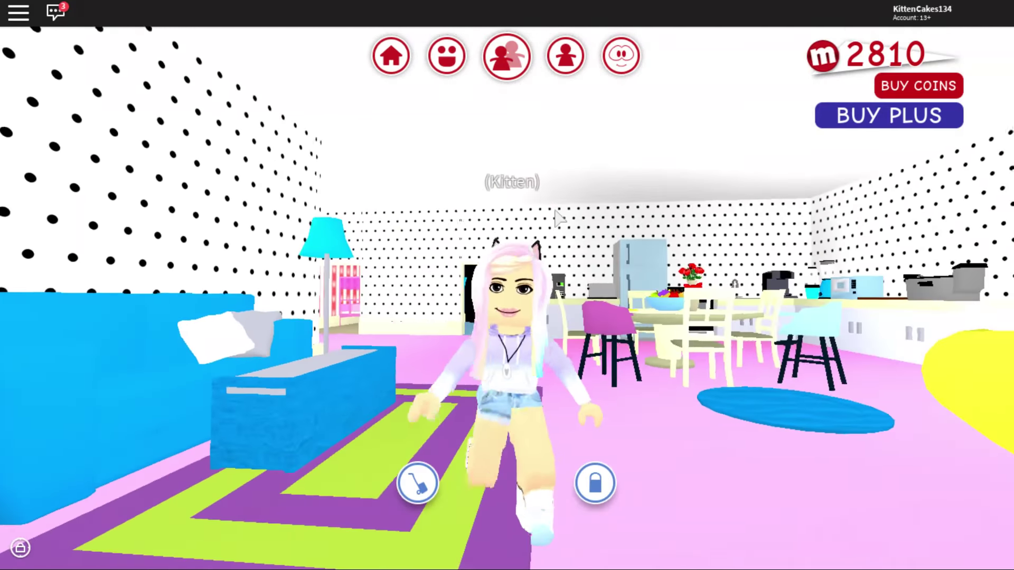
{"action": "key", "text": "w"}
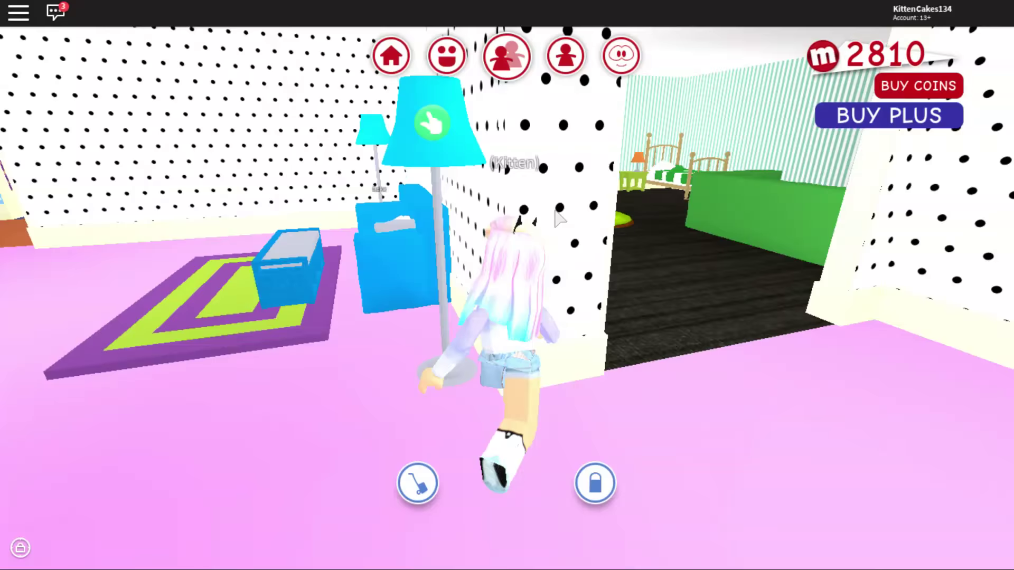
{"action": "key", "text": "w"}
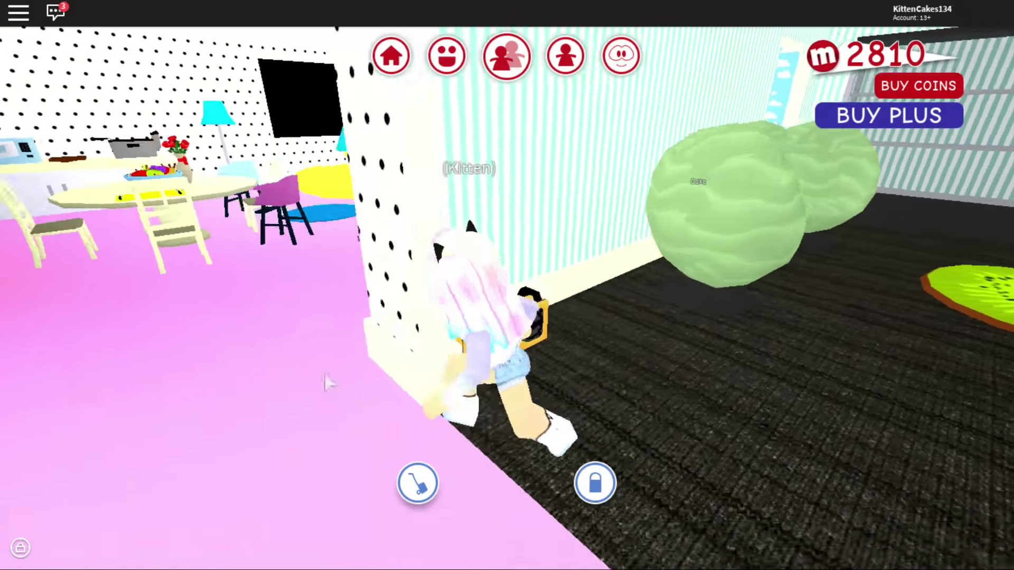
{"action": "left_click", "coordinate": [417, 483]}
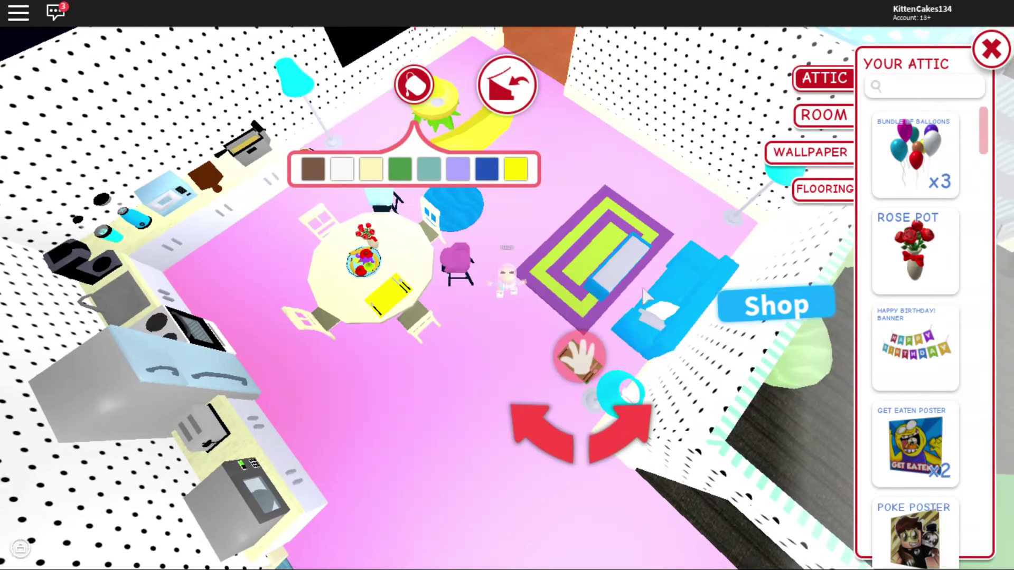
Set the red flower centerpiece on the kitchen table, then walk into the purple room.
{"action": "mouse_move", "coordinate": [587, 355]}
{"action": "left_mouse_down"}
{"action": "mouse_move", "coordinate": [452, 305]}
{"action": "mouse_move", "coordinate": [322, 280]}
{"action": "left_mouse_up"}
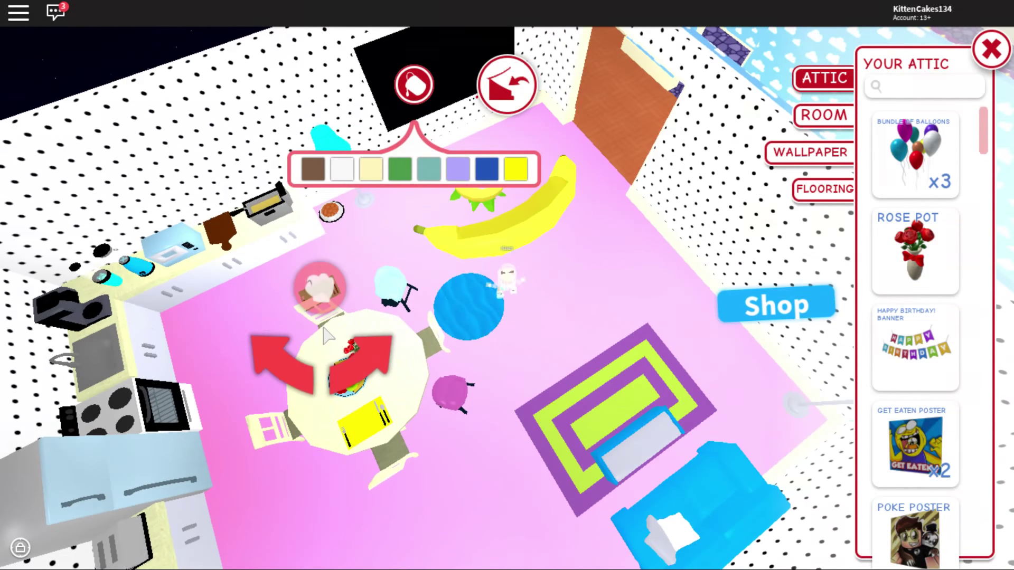
{"action": "left_click_drag", "start_coordinate": [332, 342], "coordinate": [330, 338]}
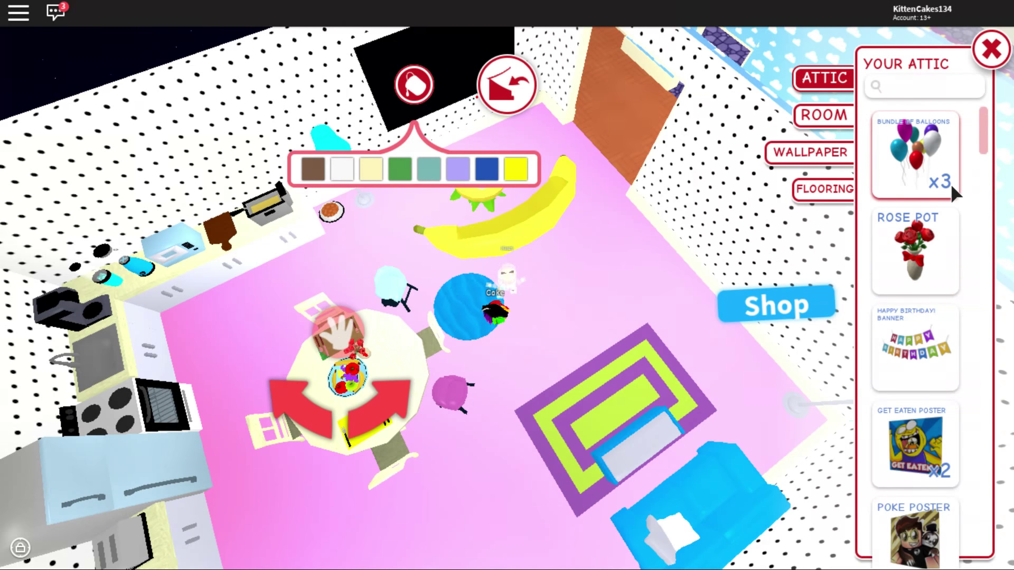
{"action": "key", "text": "w"}
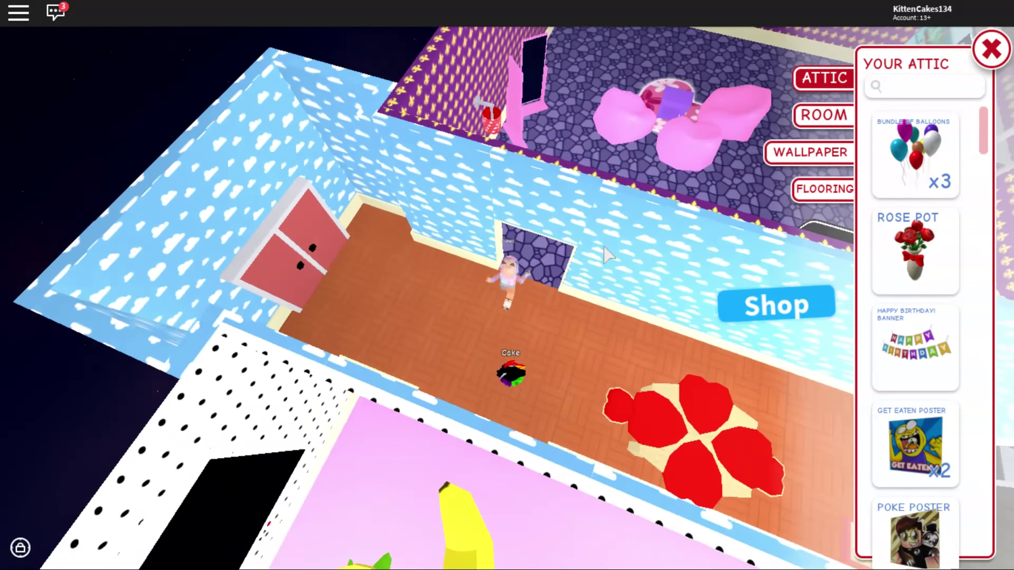
{"action": "key", "text": "w"}
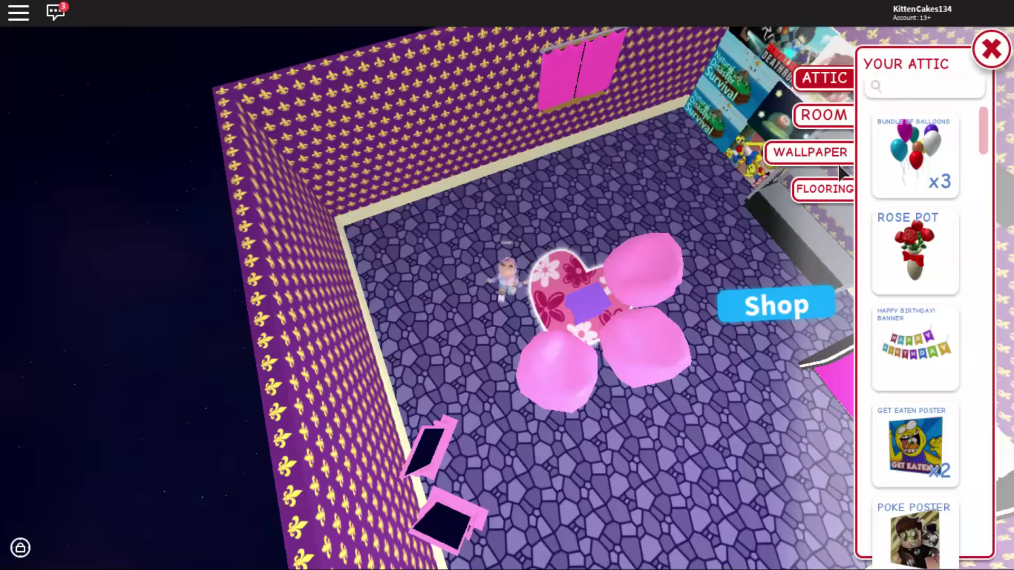
{"action": "key", "text": "Right"}
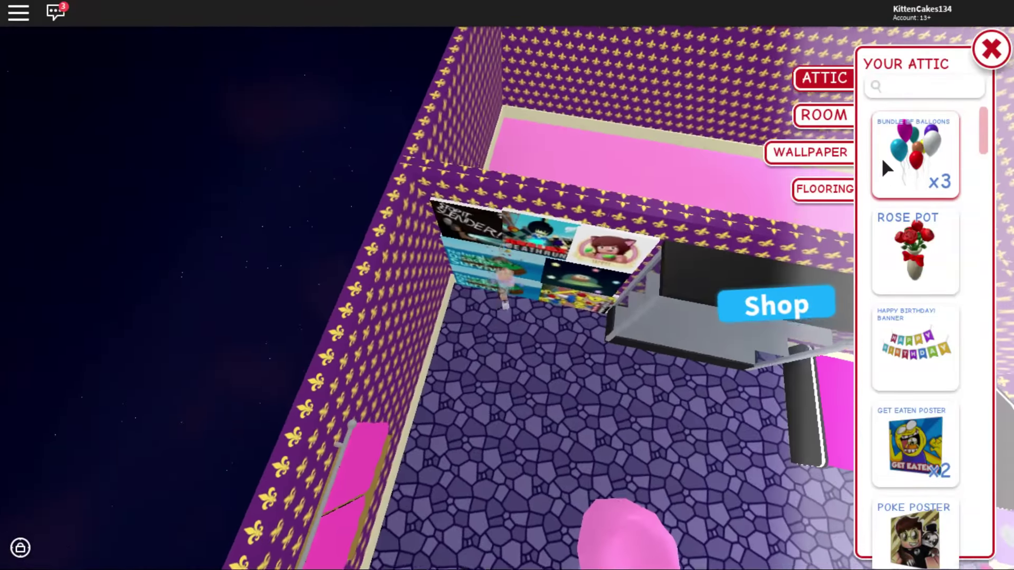
{"action": "key", "text": "Right"}
{"action": "scroll", "coordinate": [526, 224], "scroll_direction": "up", "scroll_amount": 3}
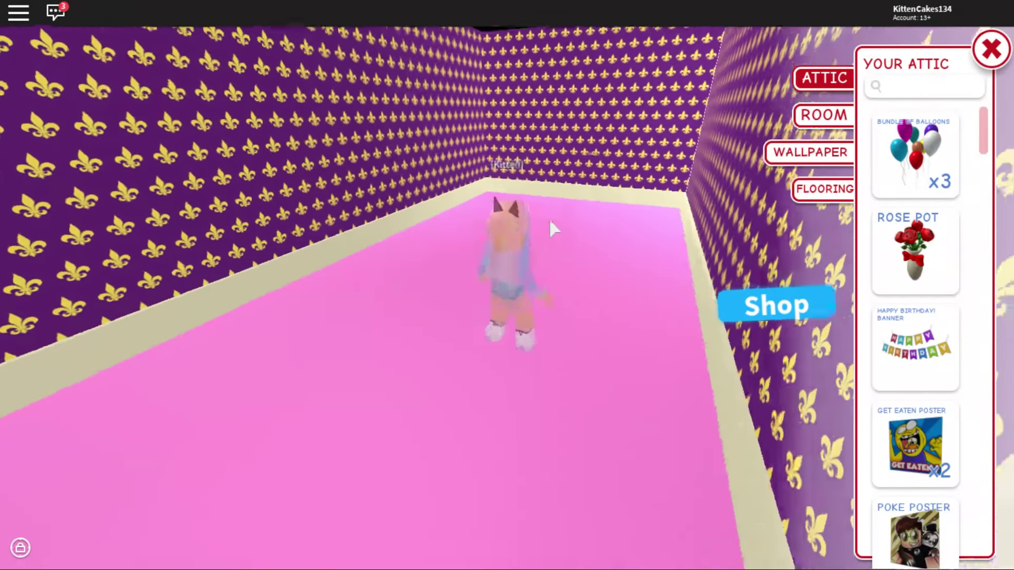
{"action": "scroll", "coordinate": [551, 228], "scroll_direction": "down", "scroll_amount": 5}
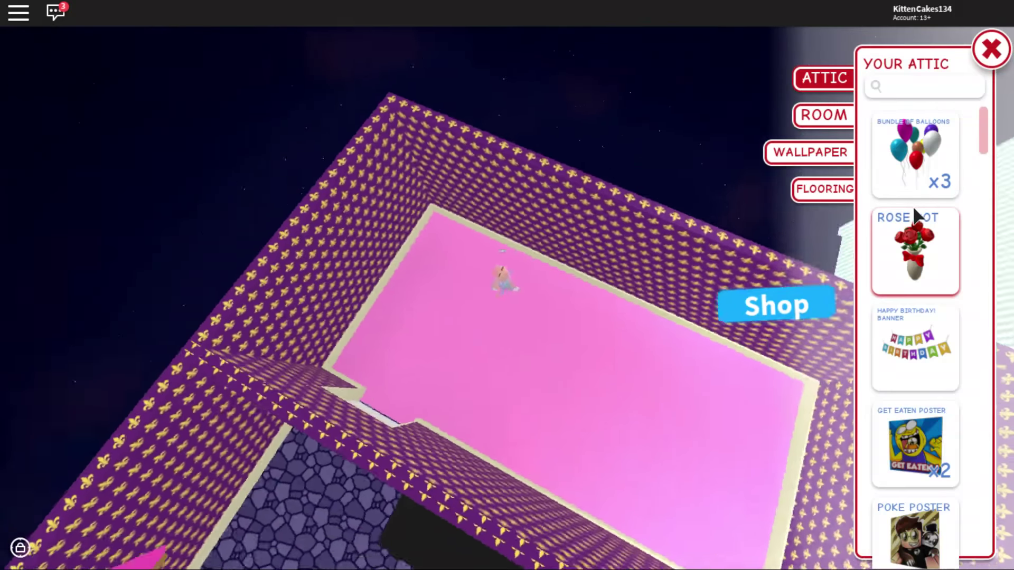
Place the Rose Pot on the floor, then return it to the attic.
{"action": "left_click", "coordinate": [911, 216]}
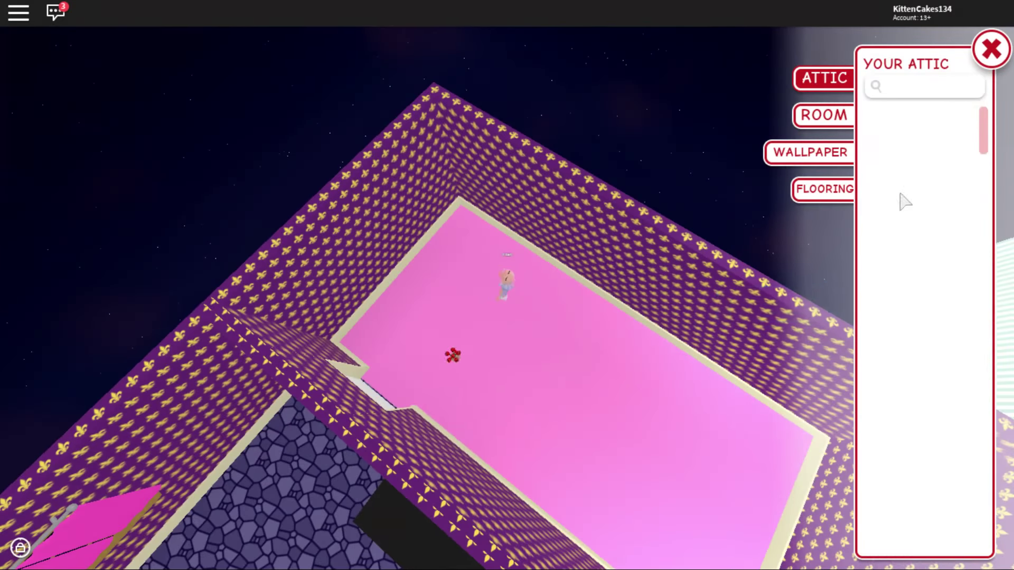
{"action": "scroll", "coordinate": [483, 231], "scroll_direction": "up", "scroll_amount": 3}
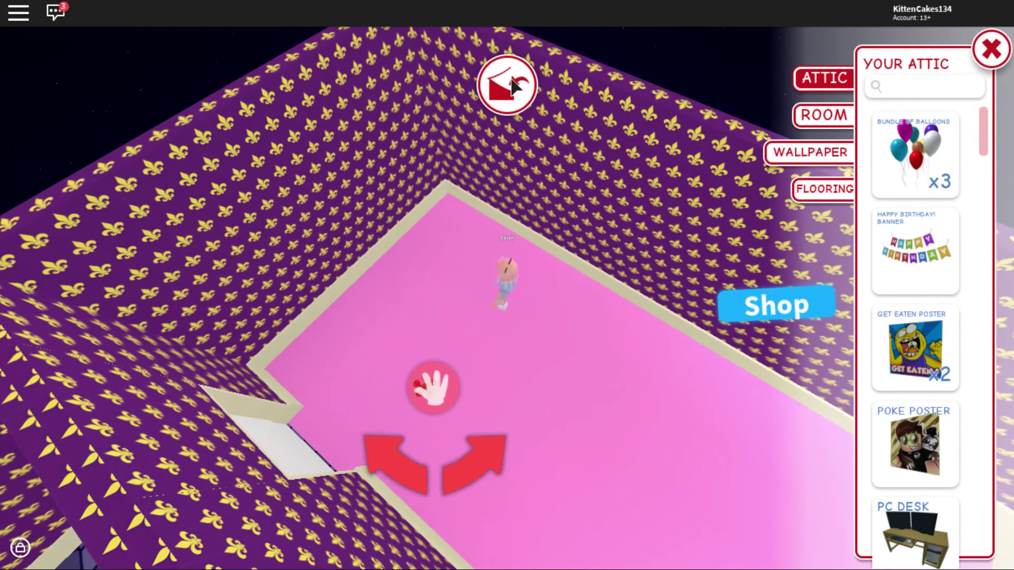
{"action": "left_click", "coordinate": [511, 86]}
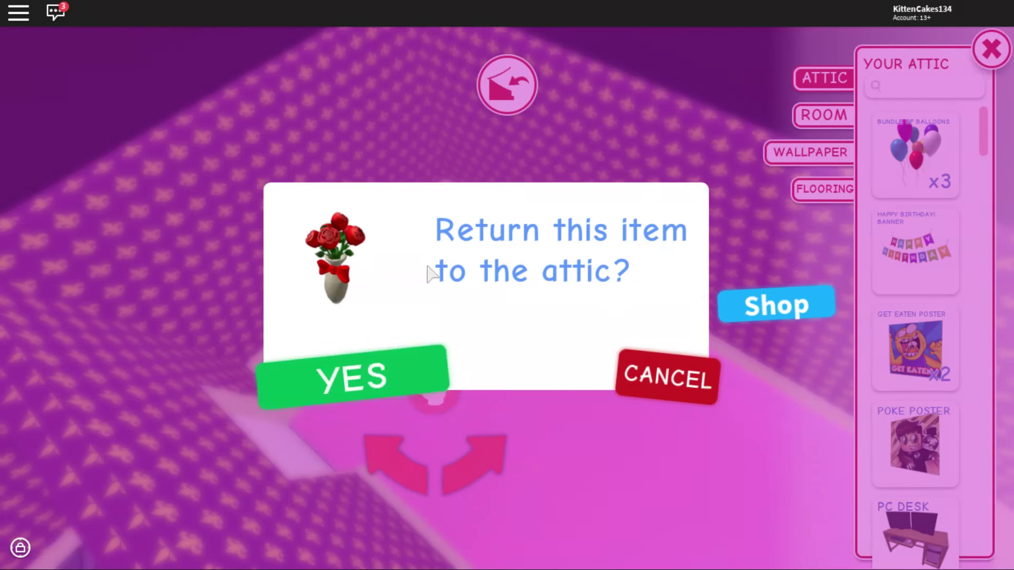
{"action": "left_click", "coordinate": [412, 377]}
Place two balloon bundles and drag them toward the room centre.
{"action": "left_click", "coordinate": [955, 187]}
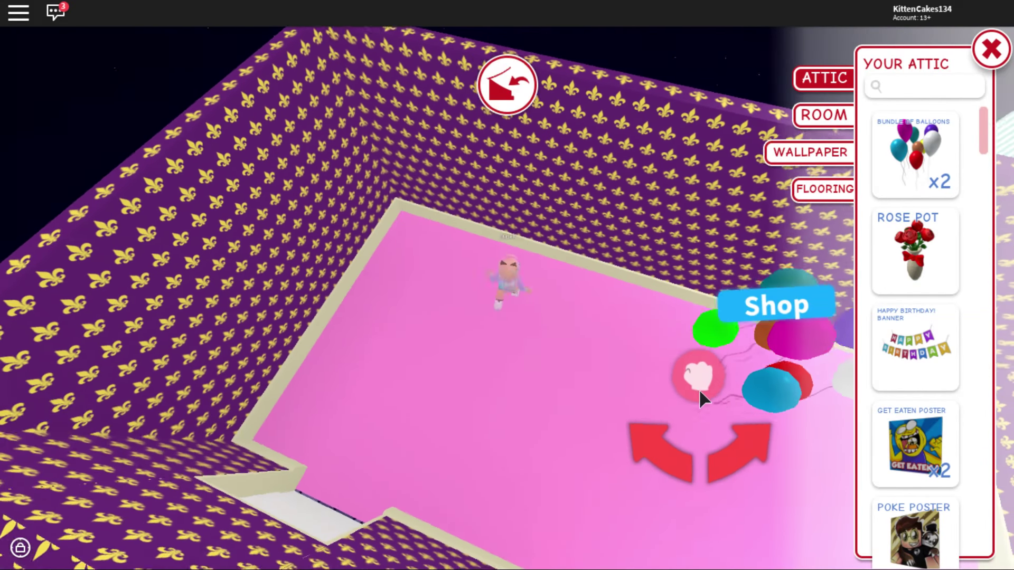
{"action": "left_click_drag", "start_coordinate": [414, 378], "coordinate": [711, 338]}
{"action": "left_click", "coordinate": [922, 158]}
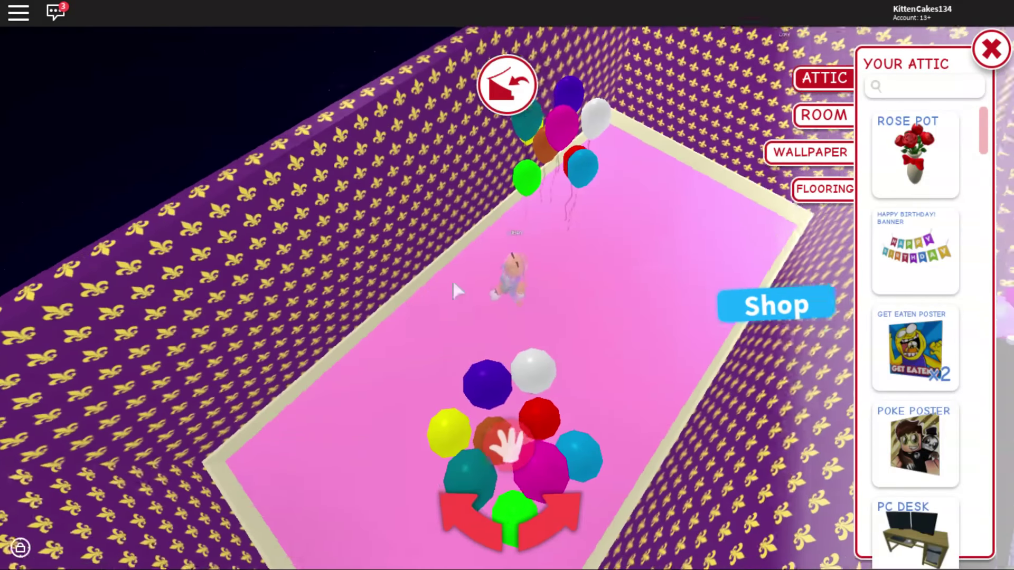
{"action": "mouse_move", "coordinate": [503, 445]}
{"action": "left_mouse_down"}
{"action": "mouse_move", "coordinate": [610, 326]}
{"action": "mouse_move", "coordinate": [617, 260]}
{"action": "mouse_move", "coordinate": [609, 265]}
{"action": "left_mouse_up"}
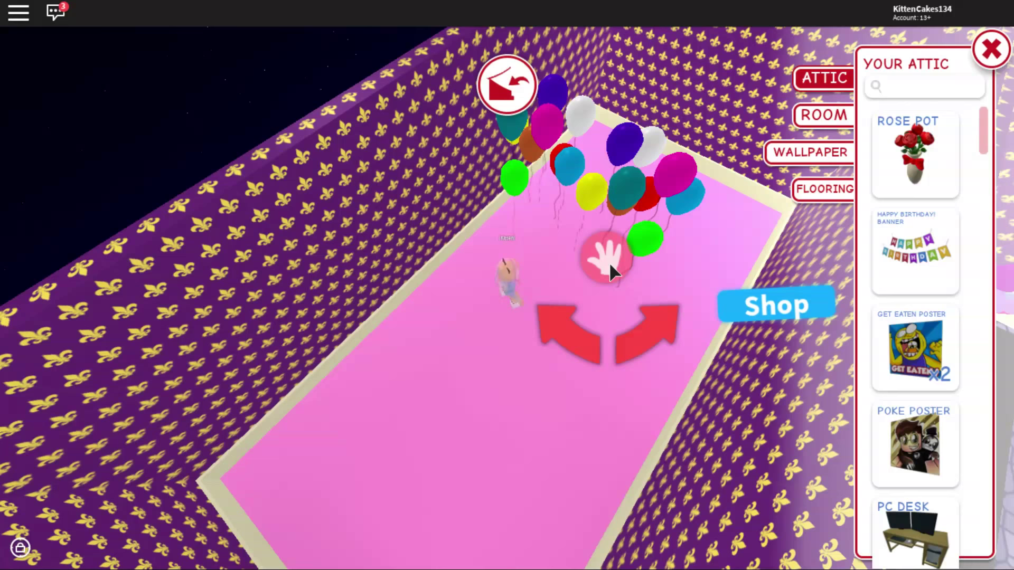
{"action": "scroll", "coordinate": [943, 195], "scroll_direction": "down", "scroll_amount": 2}
{"action": "scroll", "coordinate": [943, 196], "scroll_direction": "down", "scroll_amount": 2}
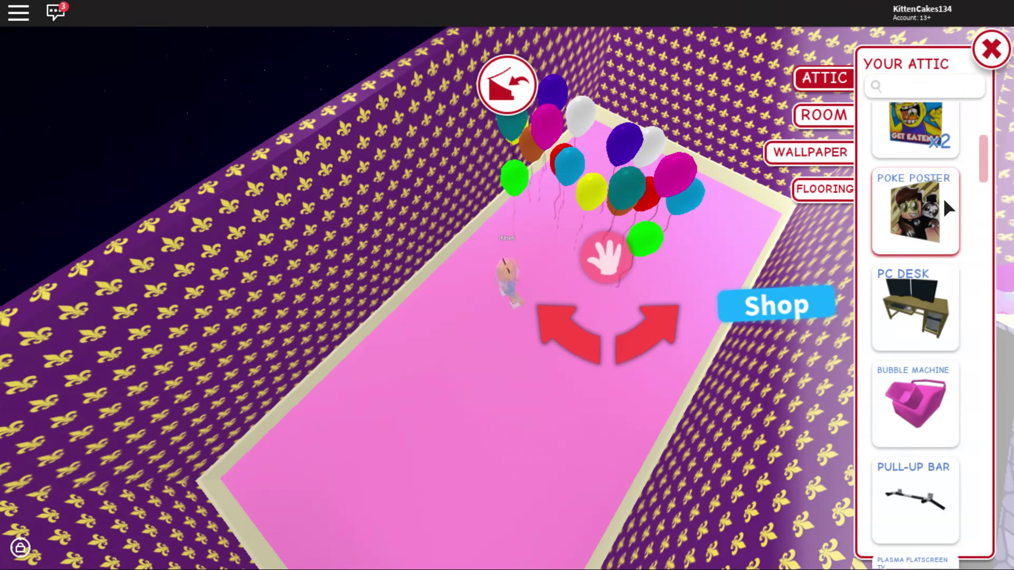
{"action": "scroll", "coordinate": [944, 197], "scroll_direction": "up", "scroll_amount": 4}
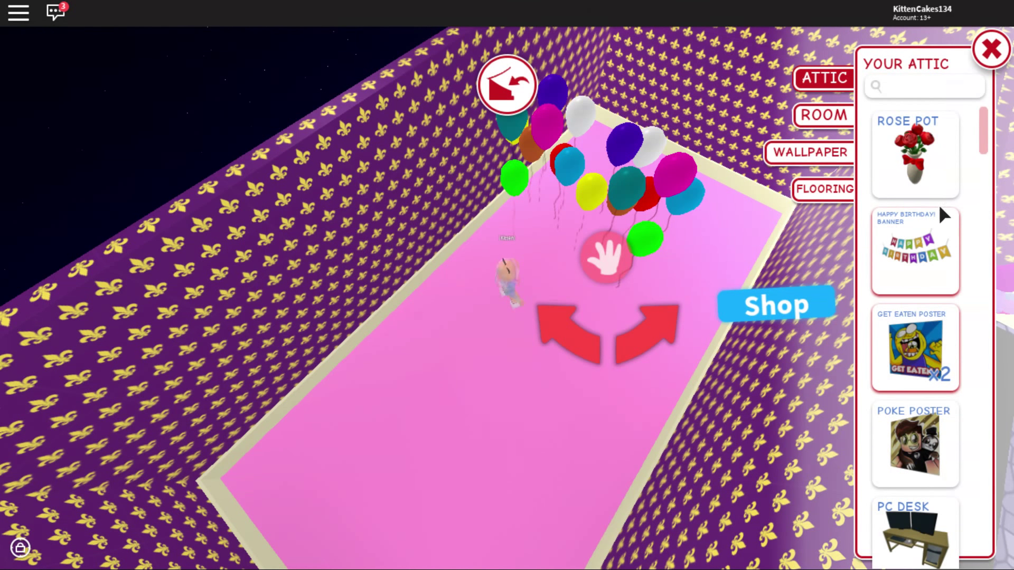
Send every balloon bundle back to the attic, confirming each with YES.
{"action": "left_click", "coordinate": [525, 75]}
{"action": "left_click", "coordinate": [372, 393]}
{"action": "left_click", "coordinate": [550, 209]}
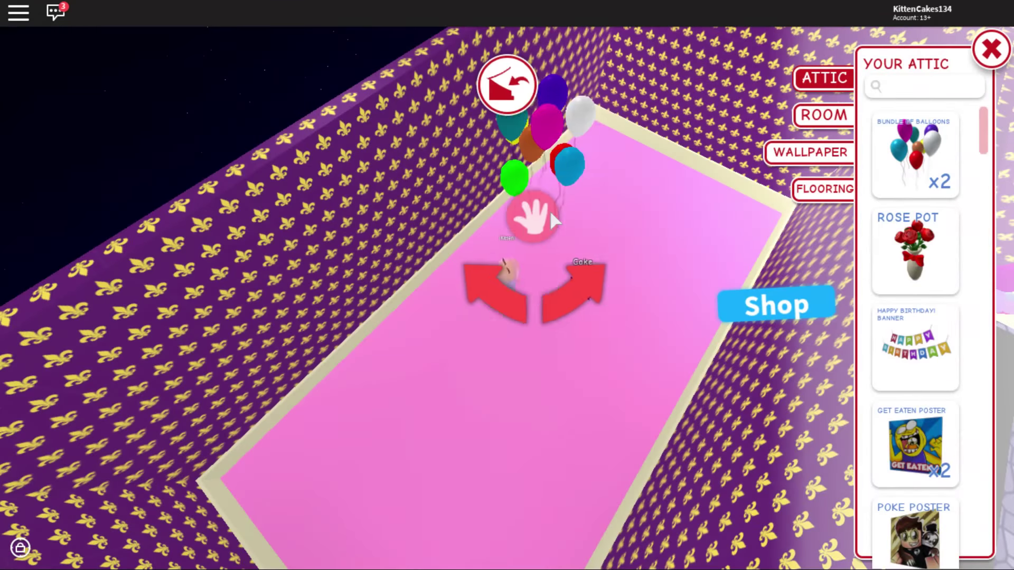
{"action": "left_click", "coordinate": [508, 83]}
{"action": "left_click", "coordinate": [363, 369]}
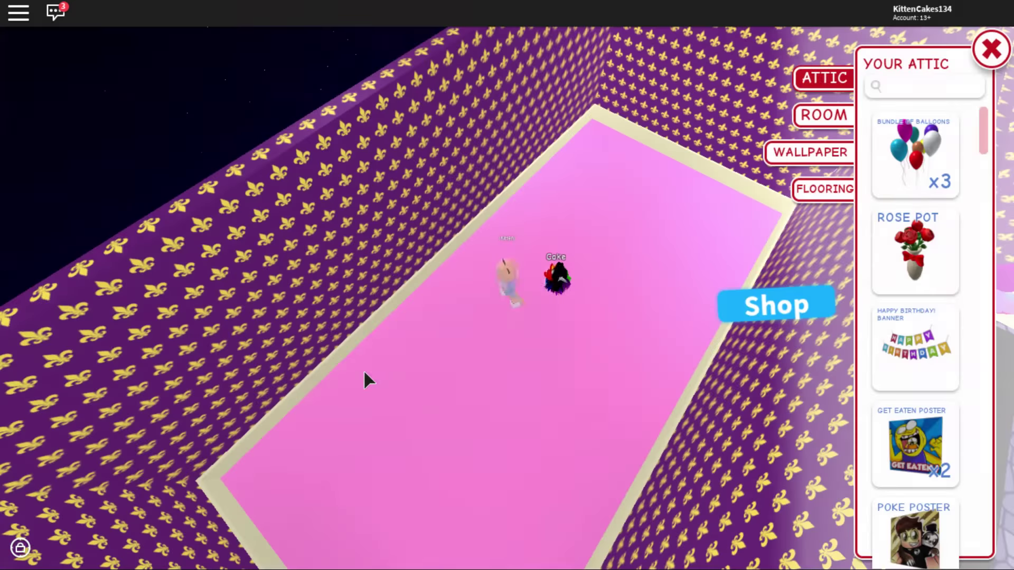
{"action": "scroll", "coordinate": [732, 207], "scroll_direction": "up", "scroll_amount": 5}
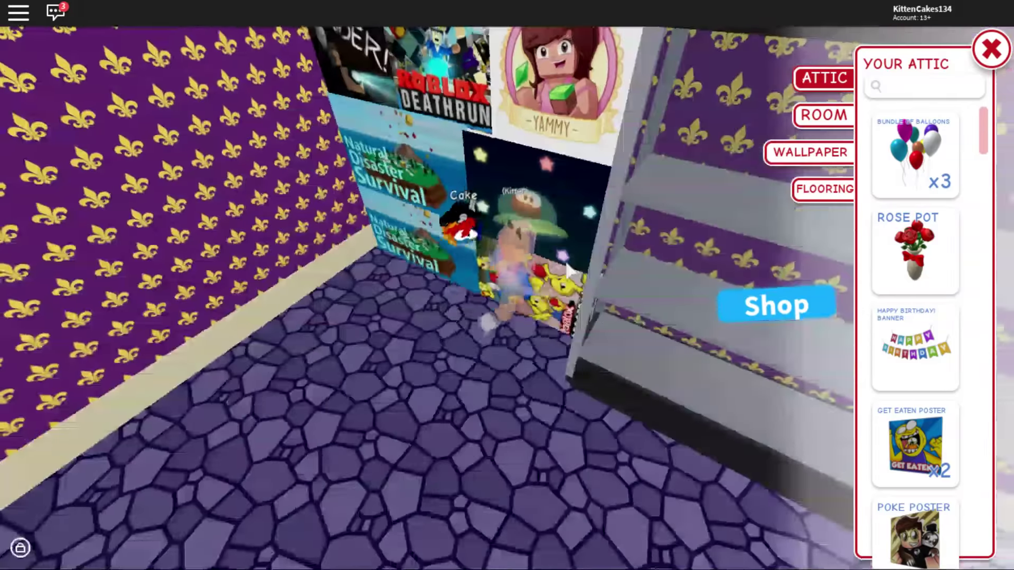
Walk along the back wall past the bed toward the mirrors.
{"action": "left_click_drag", "start_coordinate": [566, 269], "coordinate": [743, 241]}
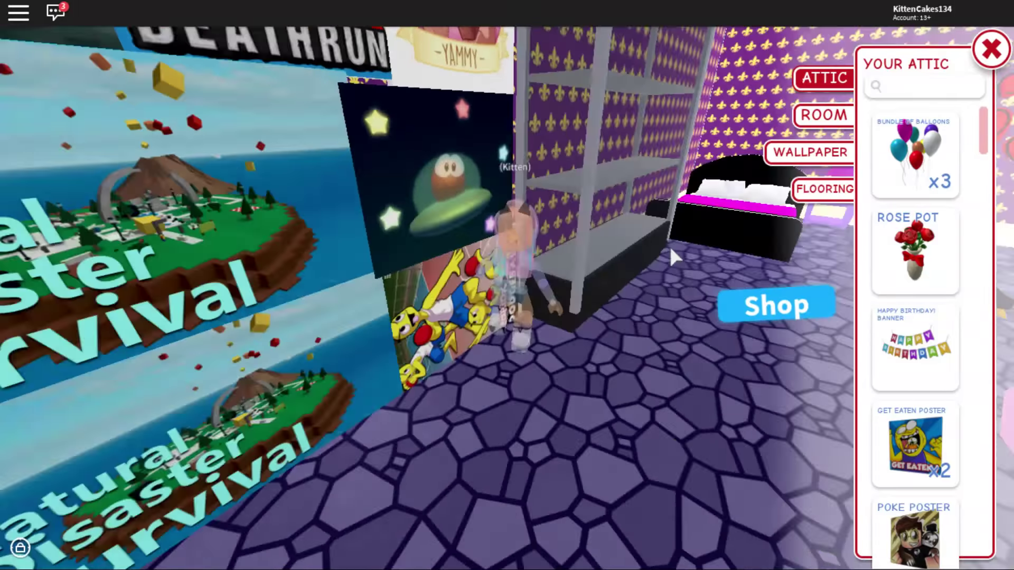
{"action": "key", "text": "w"}
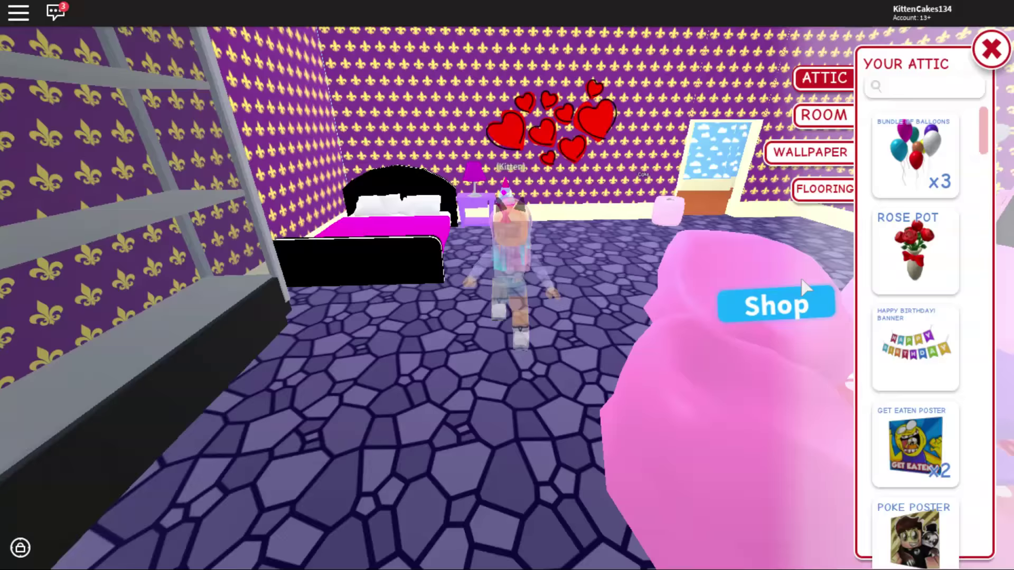
{"action": "key", "text": "w"}
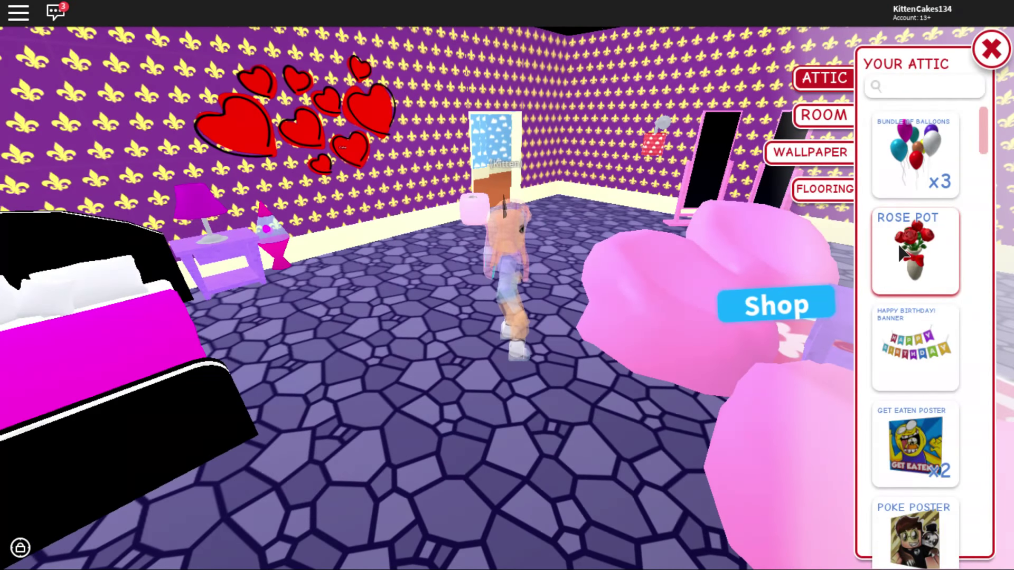
{"action": "key", "text": "d"}
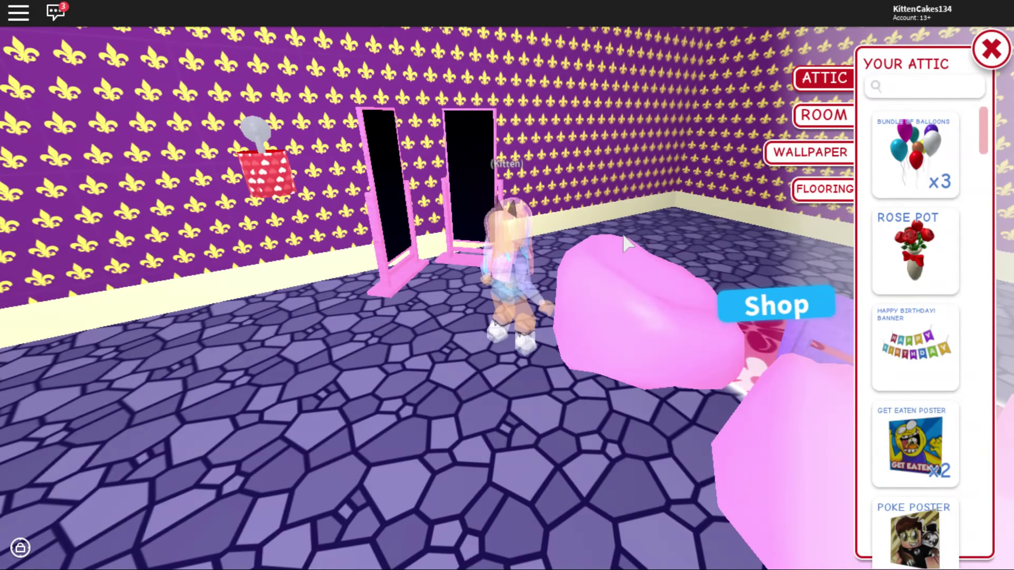
{"action": "key", "text": "s"}
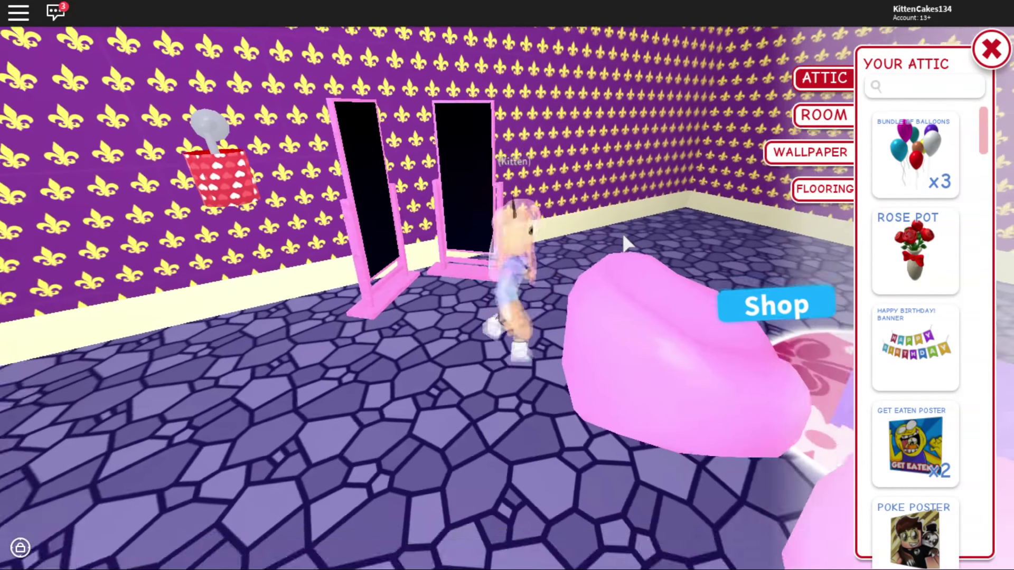
Set the Rose Pot on the purple side table and place the Get Eaten Poster by the bed.
{"action": "key", "text": "d"}
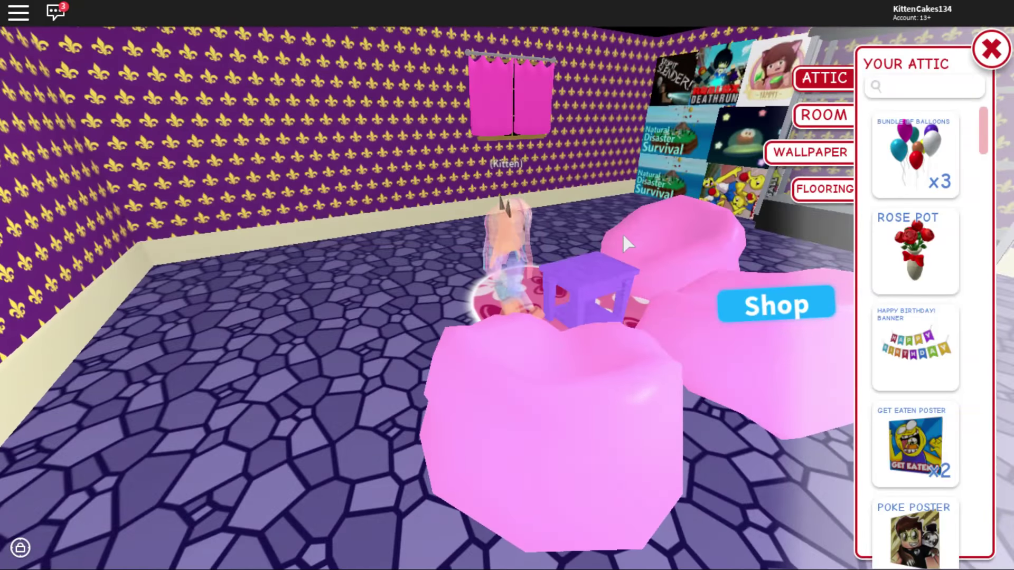
{"action": "left_click", "coordinate": [610, 313]}
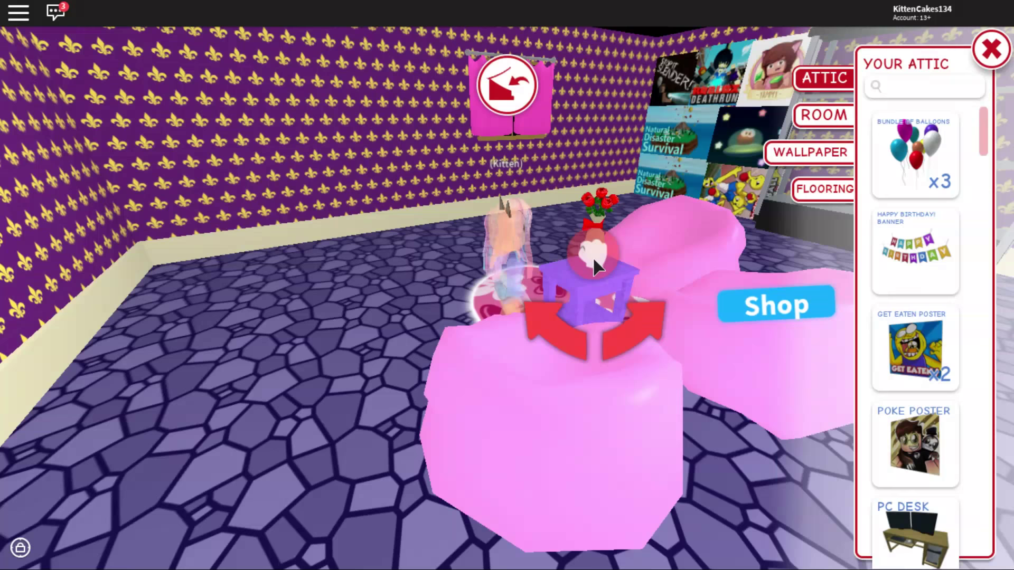
{"action": "left_click", "coordinate": [349, 309]}
{"action": "key", "text": "w"}
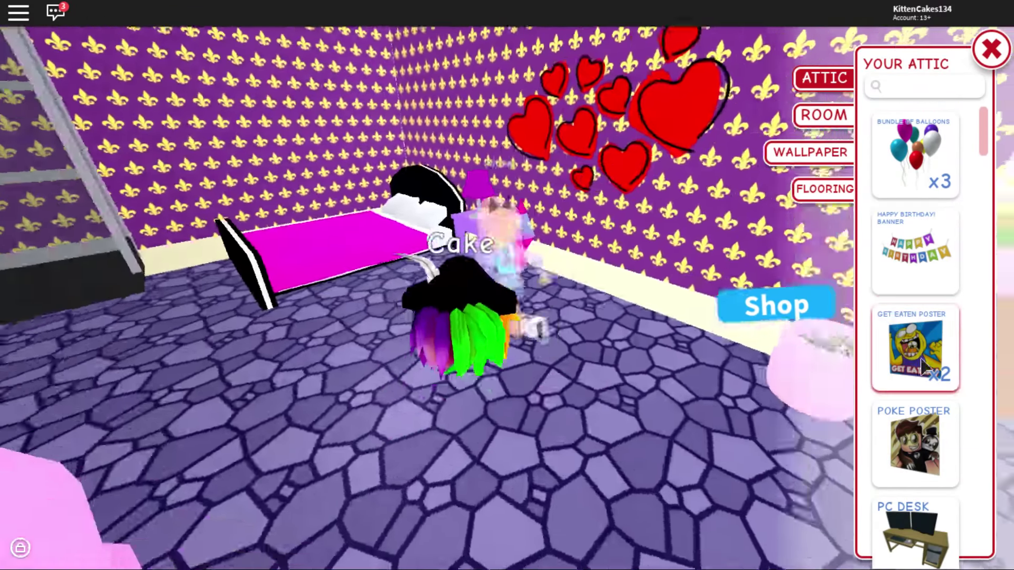
{"action": "left_click", "coordinate": [915, 349]}
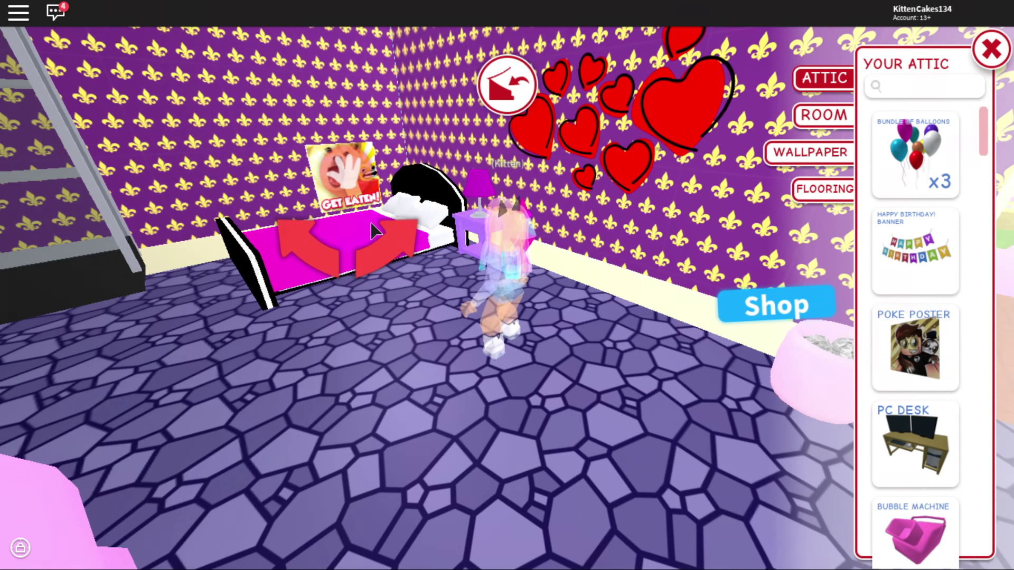
{"action": "key", "text": "d"}
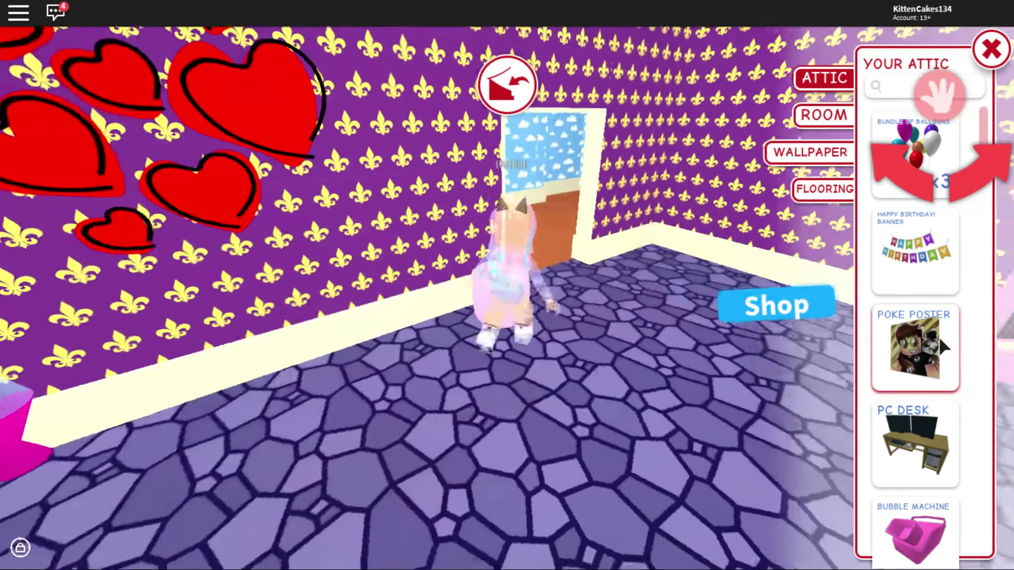
Walk through the cloud-wallpaper room and across the pink floor into the pizza room.
{"action": "key", "text": "w"}
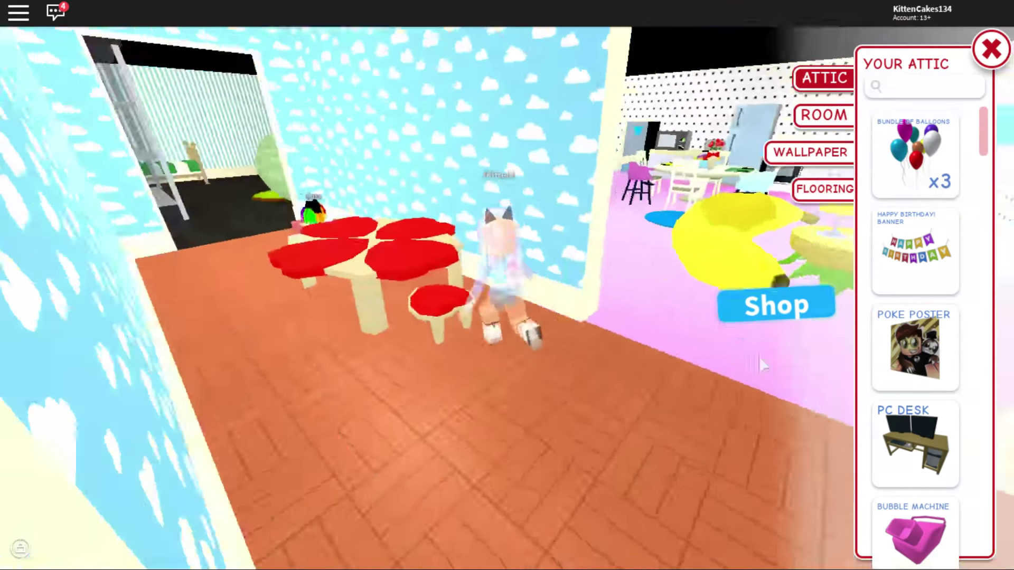
{"action": "key", "text": "w"}
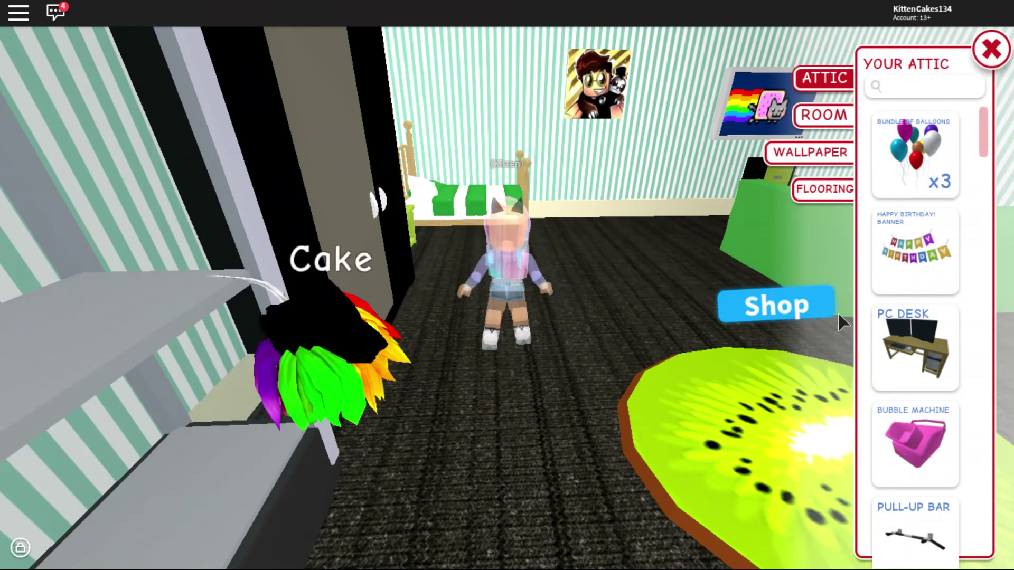
{"action": "key", "text": "d"}
{"action": "key", "text": "w"}
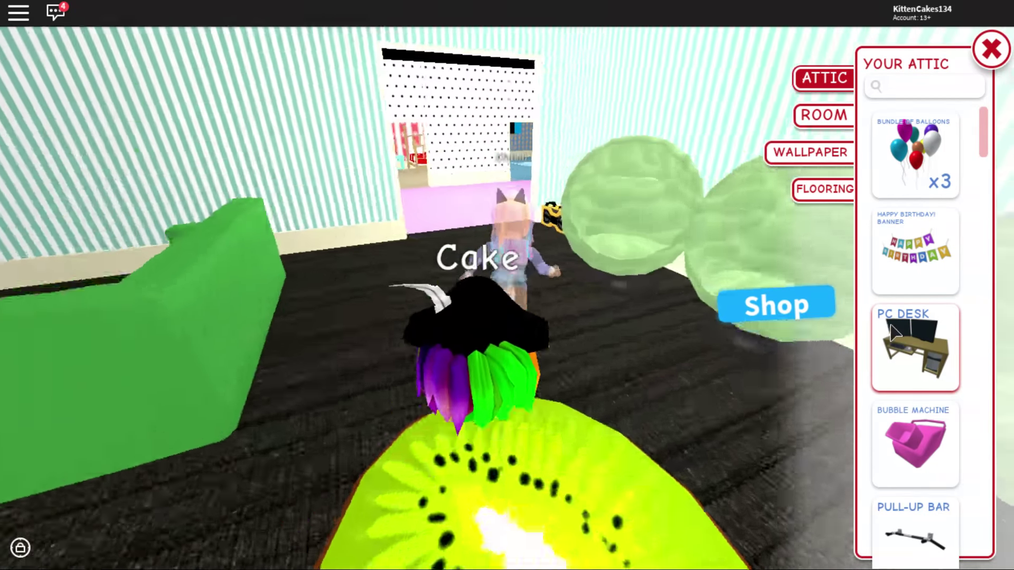
{"action": "key", "text": "w"}
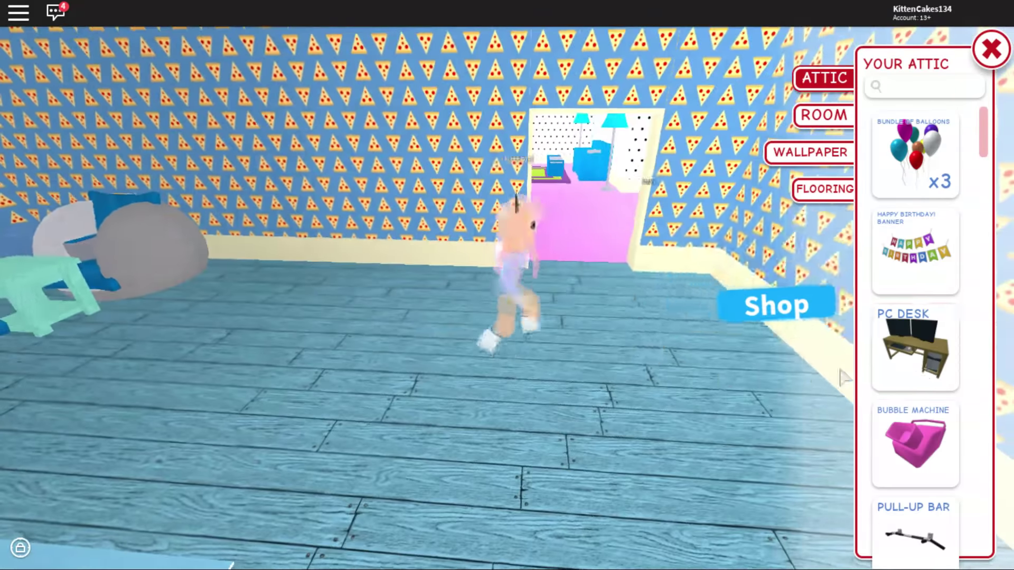
Take the PC Desk from the attic and slide it against the back wall.
{"action": "left_click", "coordinate": [919, 348]}
{"action": "left_click_drag", "start_coordinate": [545, 363], "coordinate": [384, 276]}
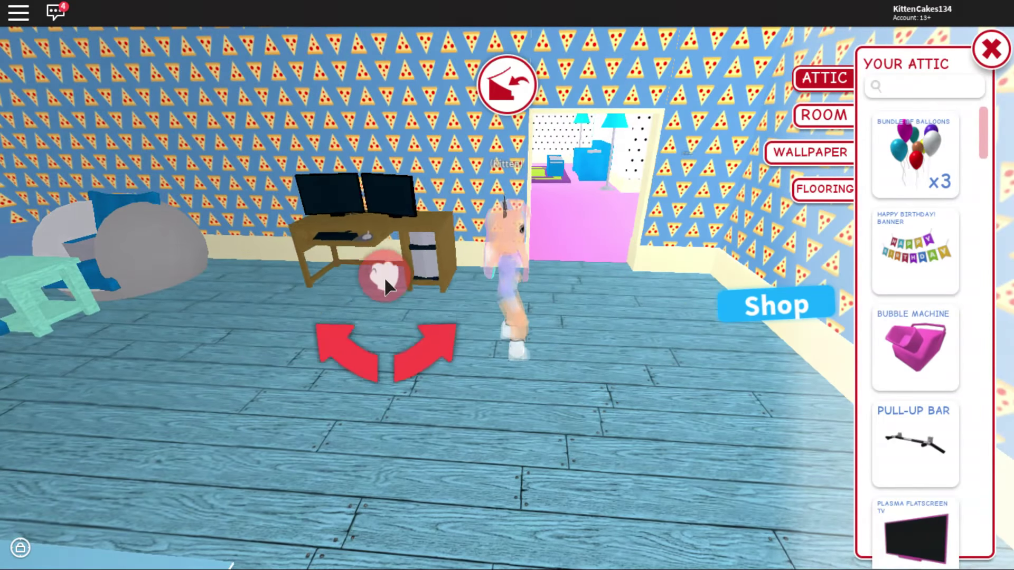
{"action": "left_click", "coordinate": [674, 348]}
{"action": "key", "text": "s"}
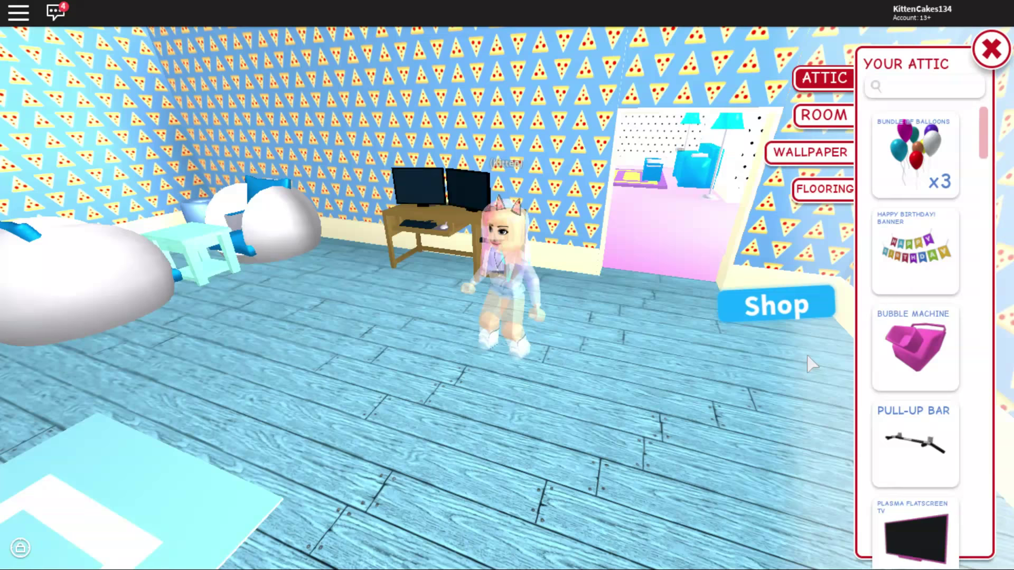
{"action": "key", "text": "w"}
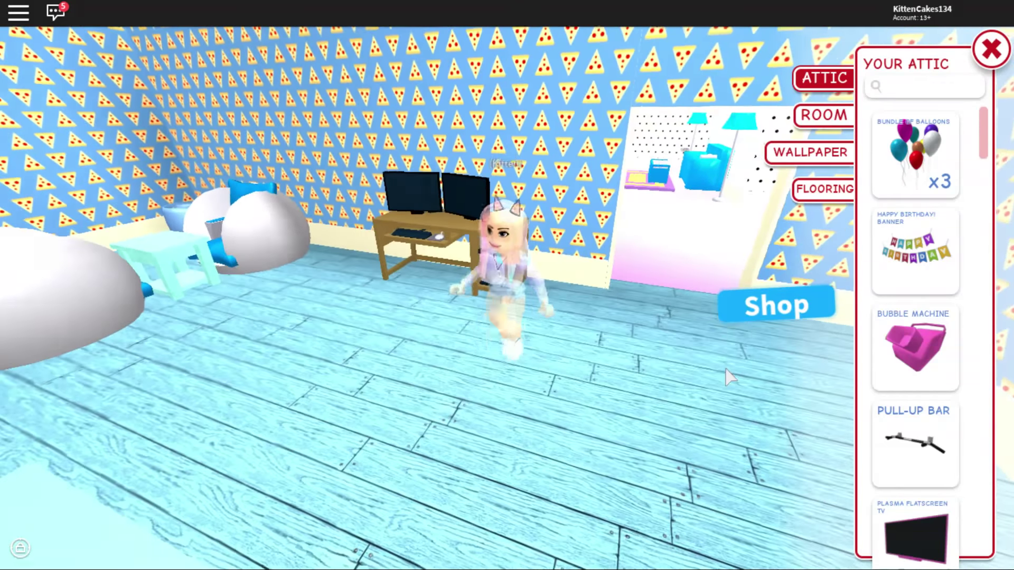
{"action": "scroll", "coordinate": [507, 285], "scroll_direction": "down", "scroll_amount": 5}
{"action": "scroll", "coordinate": [507, 285], "scroll_direction": "up", "scroll_amount": 5}
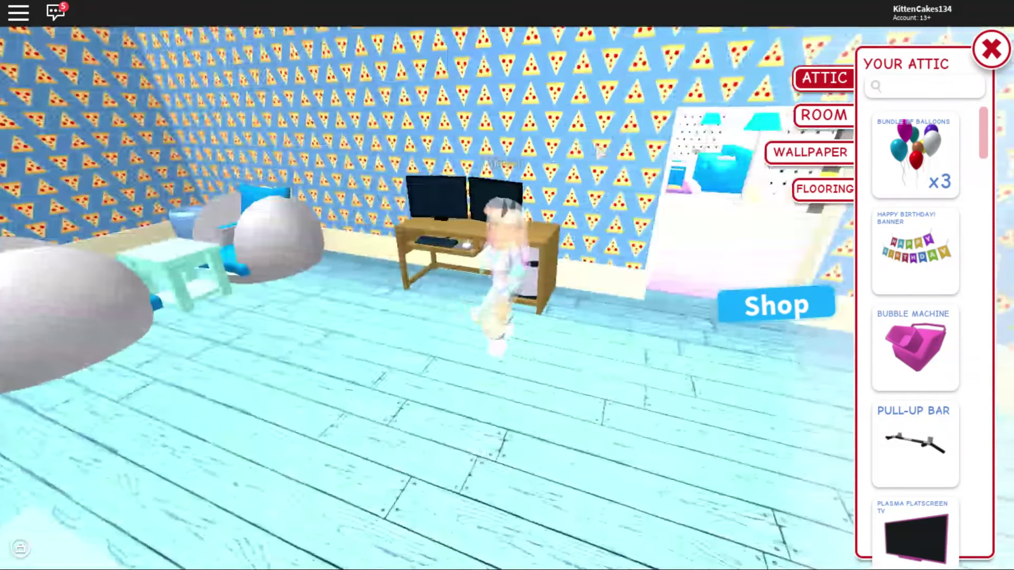
{"action": "scroll", "coordinate": [892, 343], "scroll_direction": "down", "scroll_amount": 2}
{"action": "scroll", "coordinate": [911, 356], "scroll_direction": "down", "scroll_amount": 5}
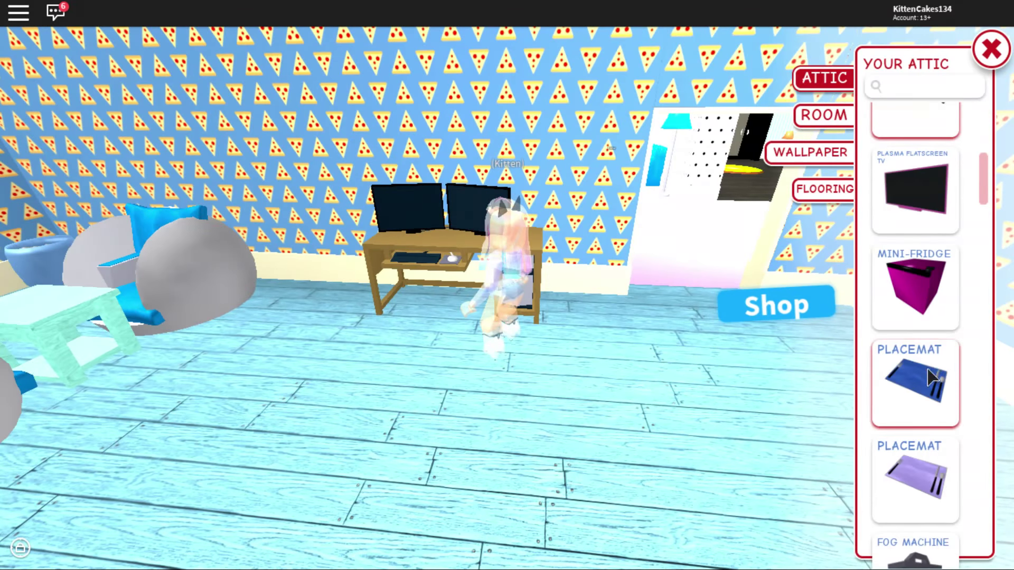
{"action": "scroll", "coordinate": [934, 366], "scroll_direction": "down", "scroll_amount": 1}
{"action": "scroll", "coordinate": [922, 381], "scroll_direction": "down", "scroll_amount": 3}
{"action": "scroll", "coordinate": [921, 382], "scroll_direction": "down", "scroll_amount": 3}
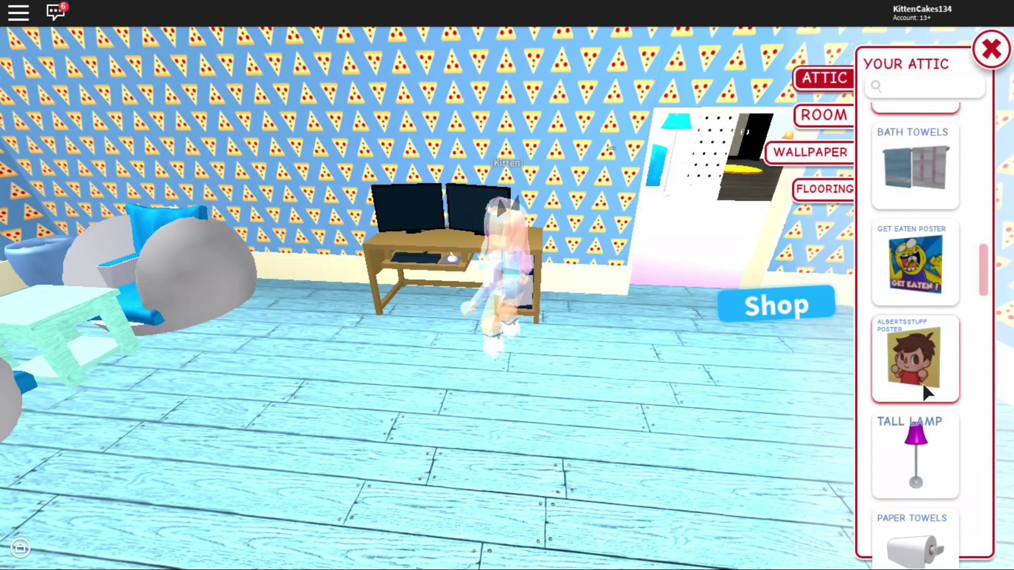
{"action": "scroll", "coordinate": [922, 380], "scroll_direction": "down", "scroll_amount": 2}
{"action": "scroll", "coordinate": [926, 384], "scroll_direction": "down", "scroll_amount": 3}
{"action": "scroll", "coordinate": [923, 380], "scroll_direction": "down", "scroll_amount": 3}
{"action": "scroll", "coordinate": [923, 378], "scroll_direction": "down", "scroll_amount": 3}
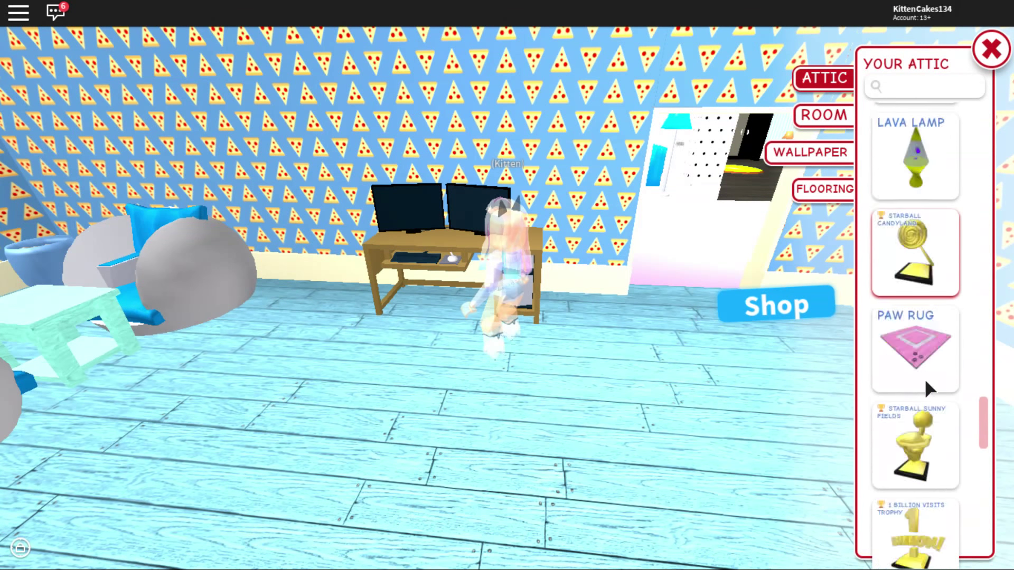
{"action": "scroll", "coordinate": [923, 374], "scroll_direction": "down", "scroll_amount": 3}
{"action": "scroll", "coordinate": [923, 376], "scroll_direction": "down", "scroll_amount": 2}
{"action": "scroll", "coordinate": [924, 378], "scroll_direction": "down", "scroll_amount": 2}
{"action": "scroll", "coordinate": [924, 378], "scroll_direction": "up", "scroll_amount": 2}
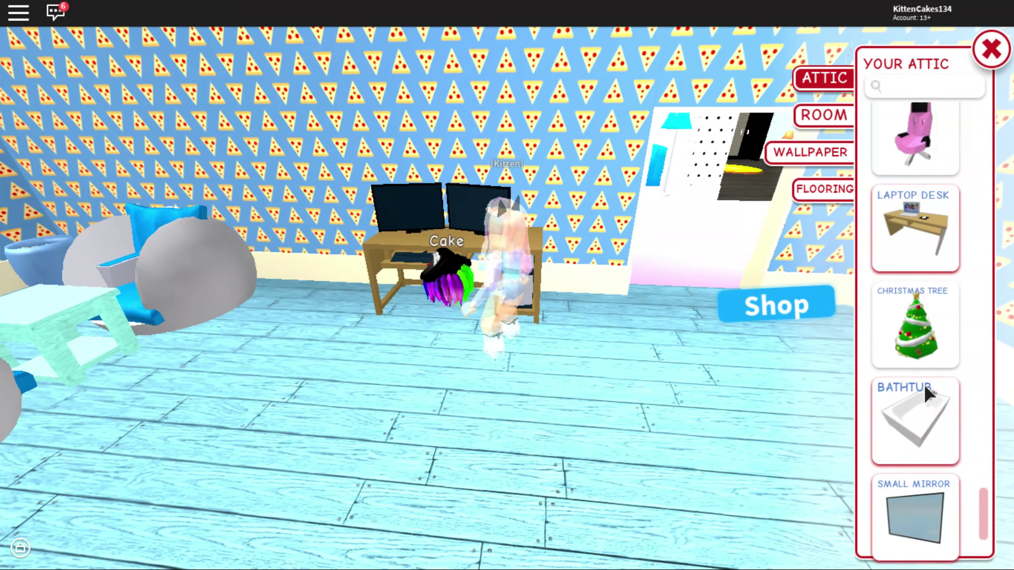
{"action": "scroll", "coordinate": [924, 384], "scroll_direction": "up", "scroll_amount": 3}
{"action": "scroll", "coordinate": [920, 384], "scroll_direction": "up", "scroll_amount": 2}
{"action": "scroll", "coordinate": [920, 384], "scroll_direction": "down", "scroll_amount": 3}
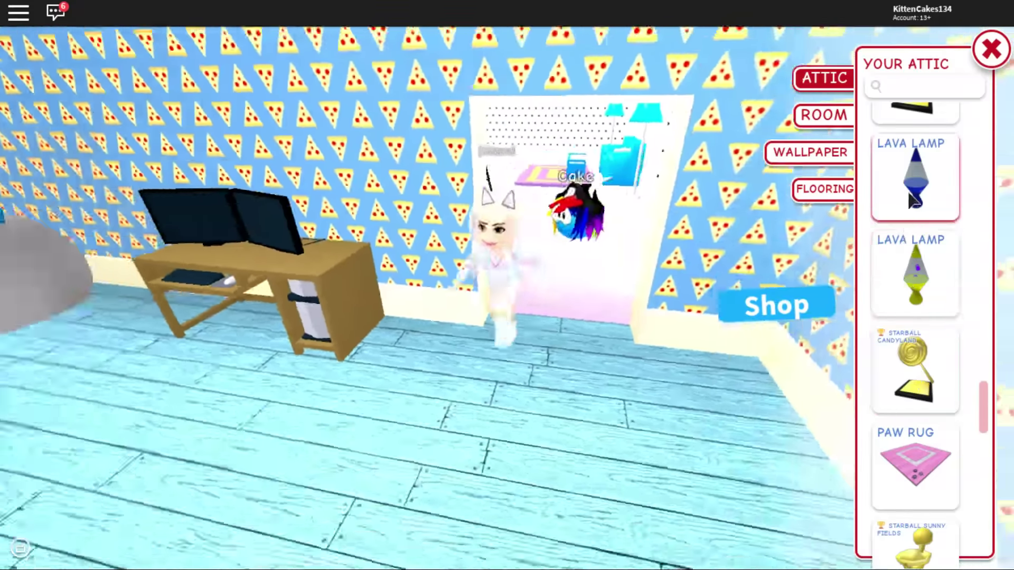
Take the Lava Lamp from the attic and place it on the bedside table.
{"action": "left_click", "coordinate": [913, 200]}
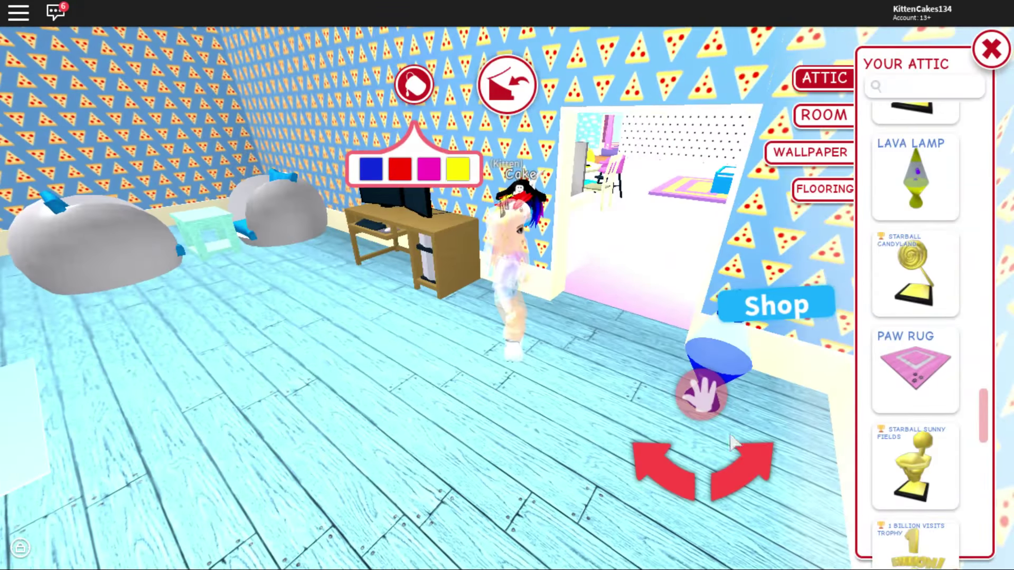
{"action": "left_click_drag", "start_coordinate": [732, 444], "coordinate": [541, 263]}
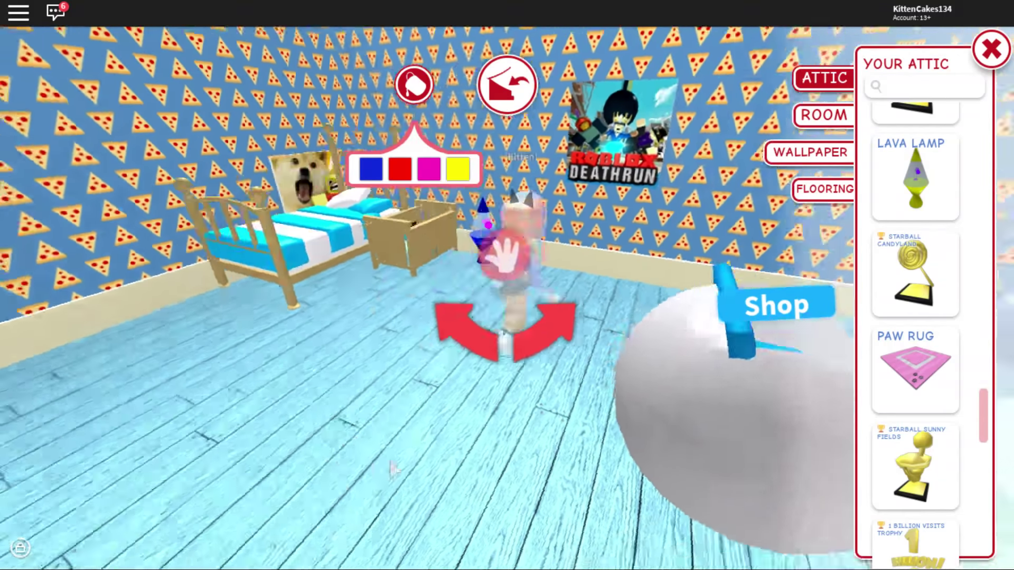
{"action": "left_click_drag", "start_coordinate": [541, 261], "coordinate": [195, 293]}
{"action": "key", "text": "w"}
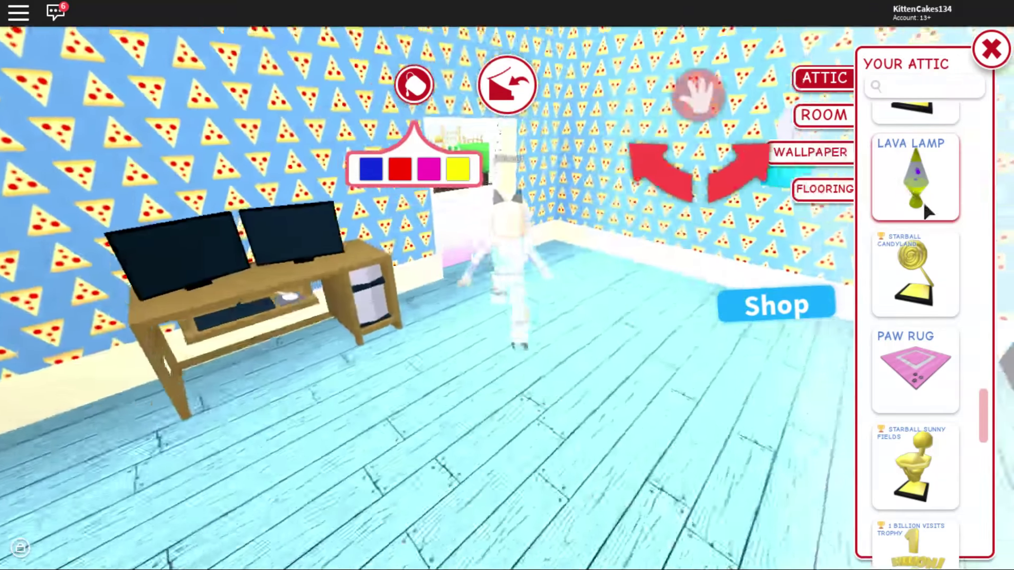
{"action": "key", "text": "w"}
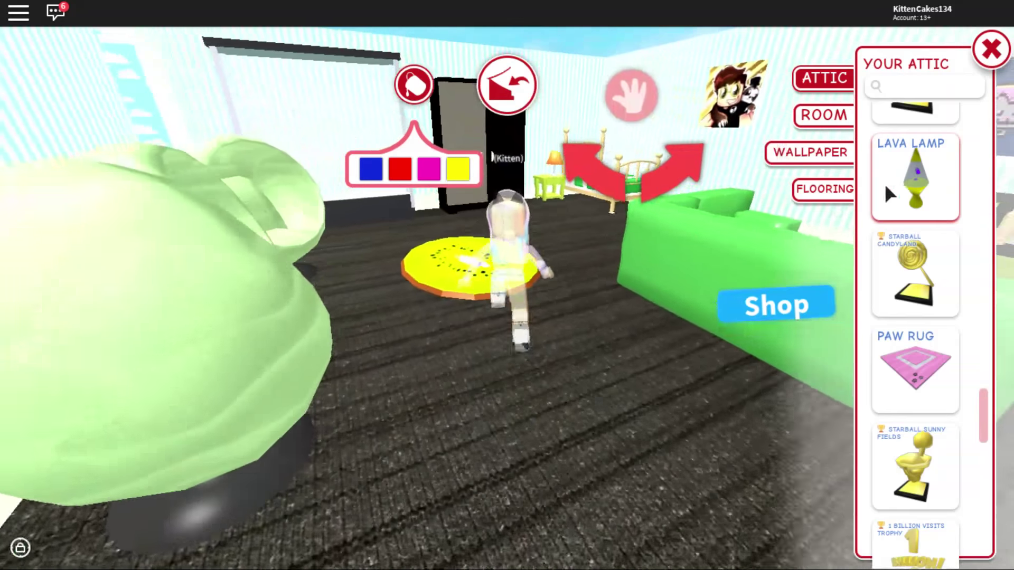
{"action": "left_click", "coordinate": [889, 194]}
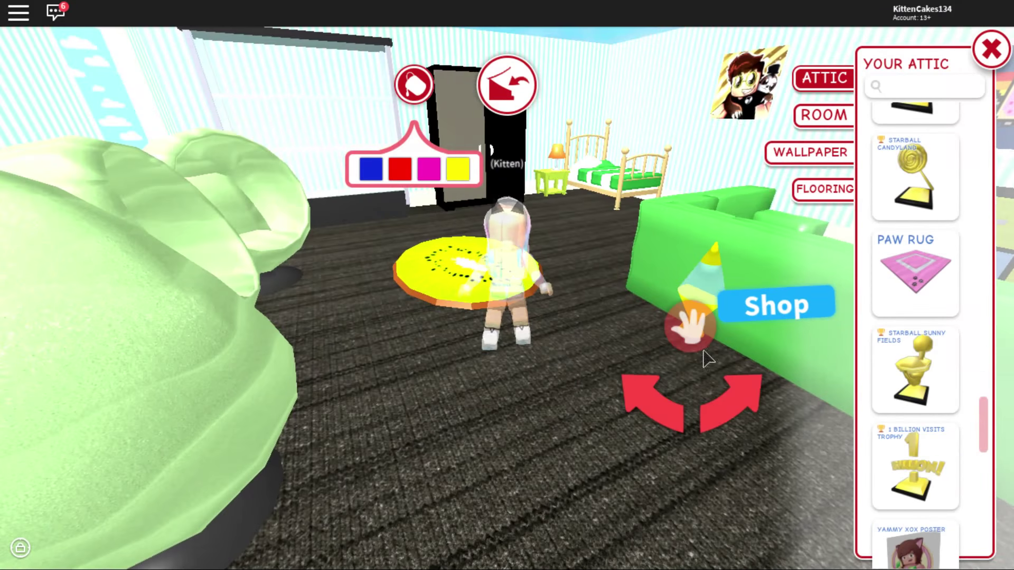
{"action": "left_click_drag", "start_coordinate": [707, 358], "coordinate": [251, 252]}
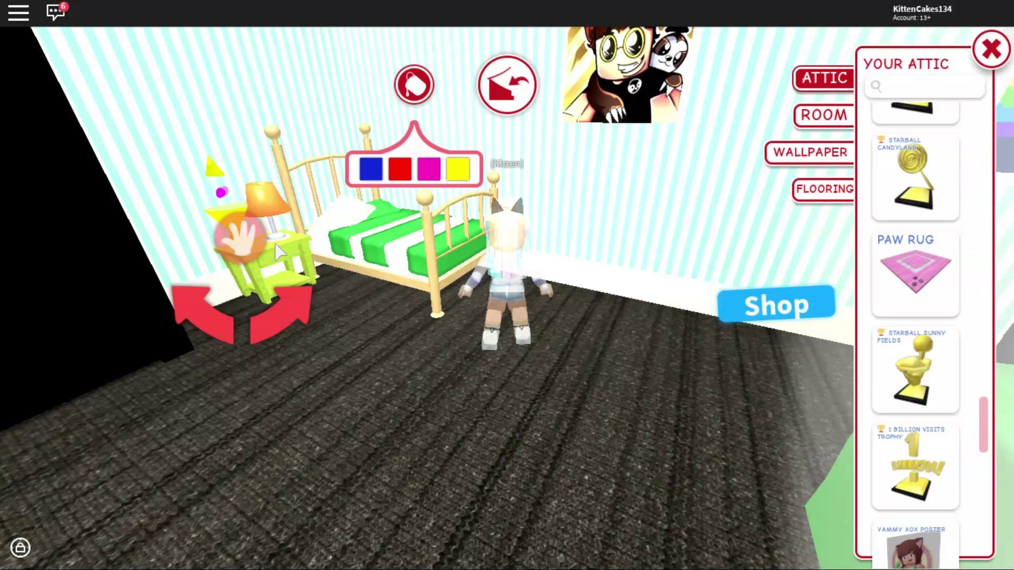
{"action": "left_click", "coordinate": [567, 379]}
Carry the Meep Bed from the attic into the purple room and set it on the floor.
{"action": "key", "text": "w"}
{"action": "scroll", "coordinate": [919, 238], "scroll_direction": "up", "scroll_amount": 3}
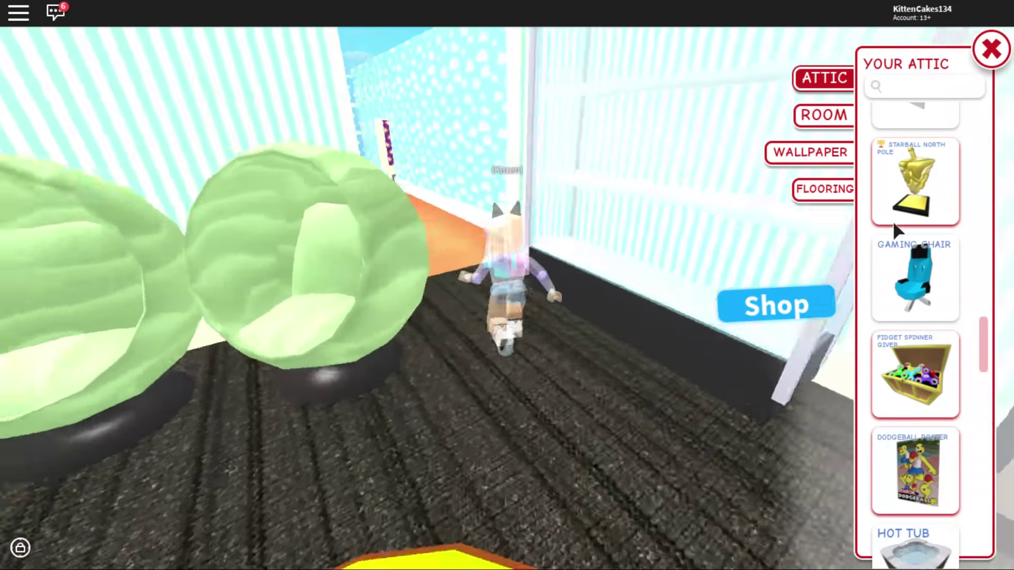
{"action": "key", "text": "w"}
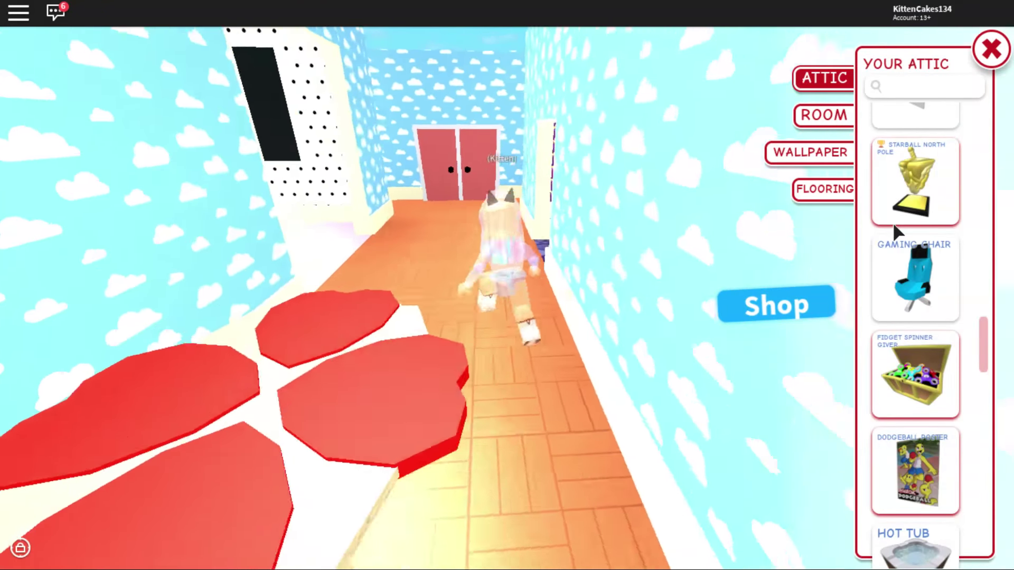
{"action": "scroll", "coordinate": [901, 213], "scroll_direction": "up", "scroll_amount": 2}
{"action": "scroll", "coordinate": [900, 217], "scroll_direction": "down", "scroll_amount": 2}
{"action": "scroll", "coordinate": [898, 222], "scroll_direction": "up", "scroll_amount": 1}
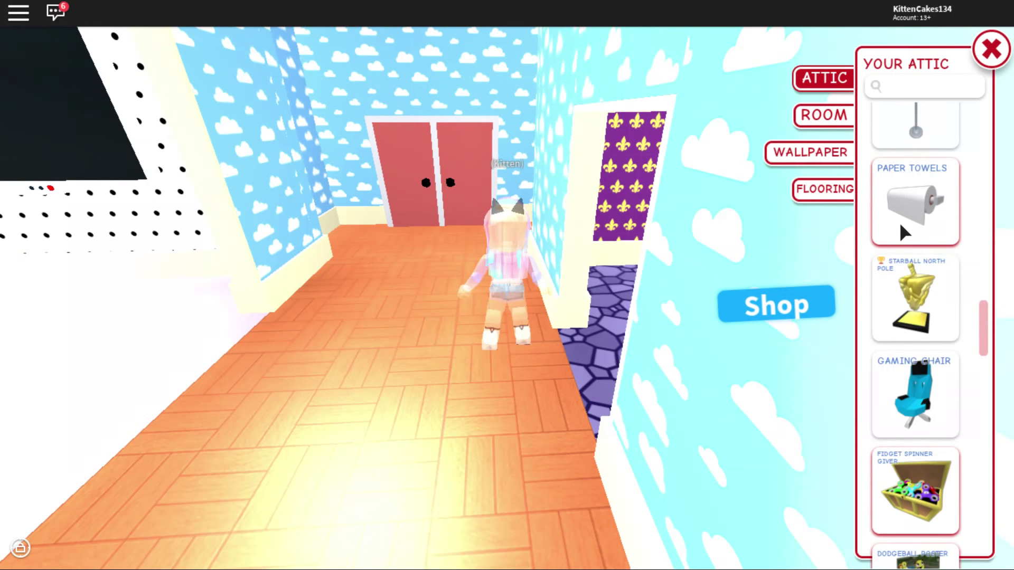
{"action": "scroll", "coordinate": [899, 226], "scroll_direction": "up", "scroll_amount": 2}
{"action": "scroll", "coordinate": [896, 223], "scroll_direction": "up", "scroll_amount": 2}
{"action": "scroll", "coordinate": [898, 226], "scroll_direction": "up", "scroll_amount": 2}
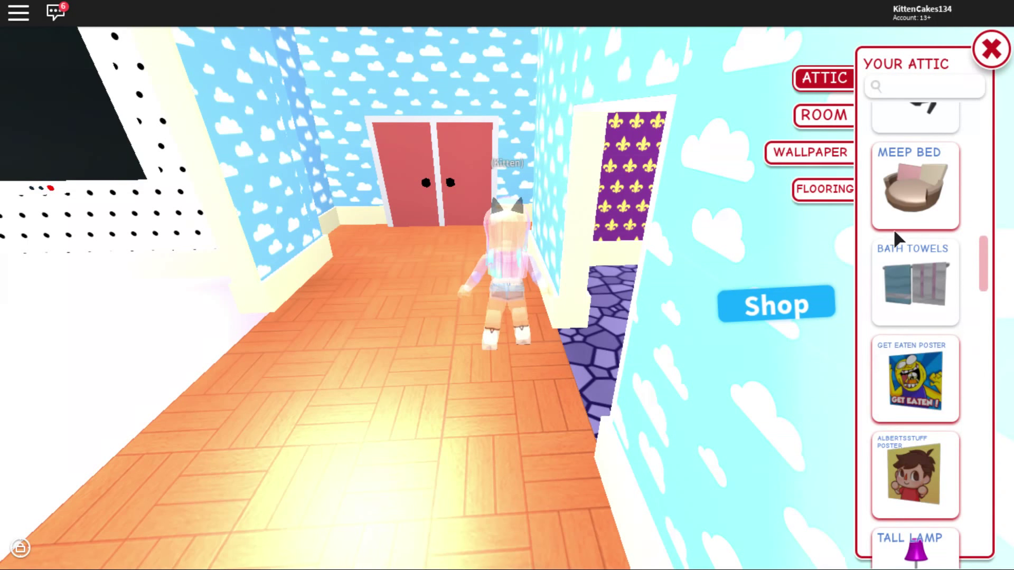
{"action": "scroll", "coordinate": [934, 160], "scroll_direction": "up", "scroll_amount": 1}
{"action": "left_click", "coordinate": [941, 306]}
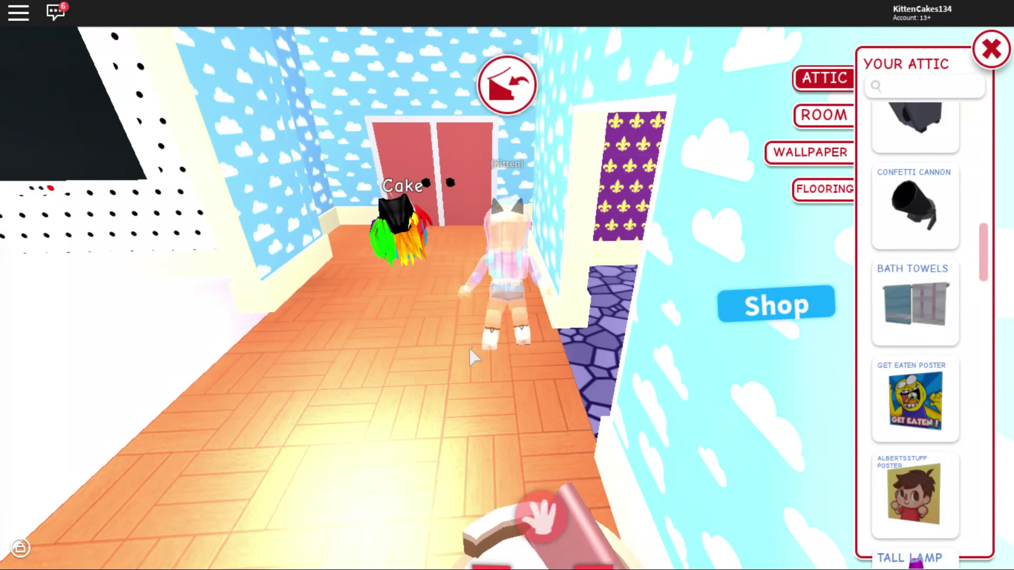
{"action": "key", "text": "w"}
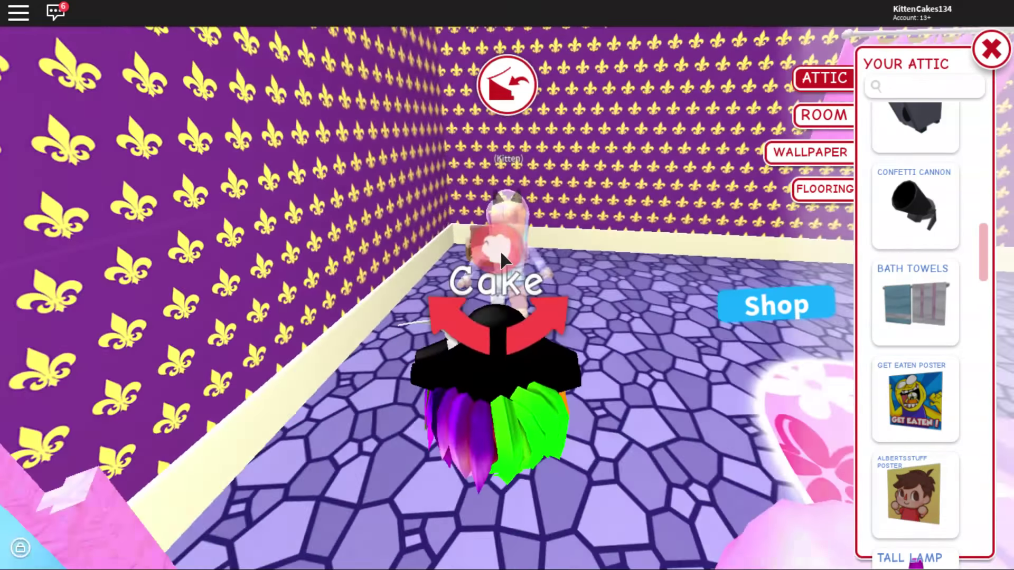
{"action": "key", "text": "w"}
{"action": "left_click", "coordinate": [619, 270]}
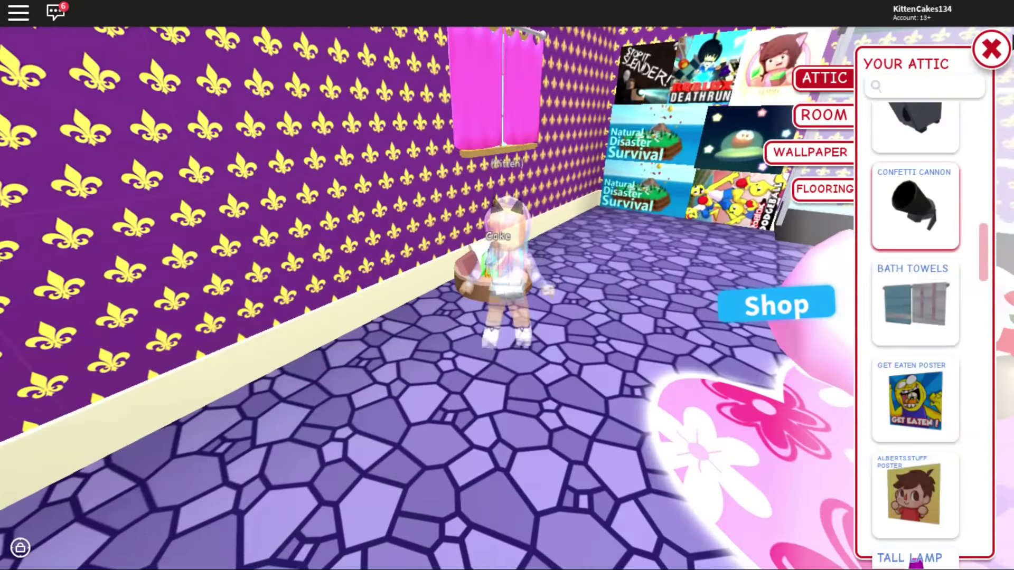
Close the attic and give Cake the pink hair through Dress Up.
{"action": "left_click", "coordinate": [990, 50]}
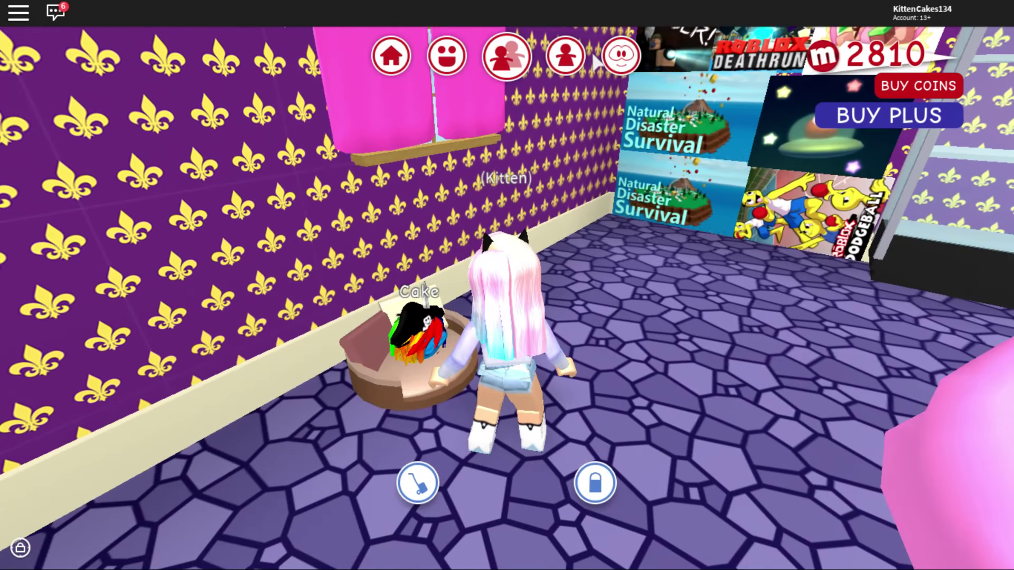
{"action": "left_click", "coordinate": [614, 57]}
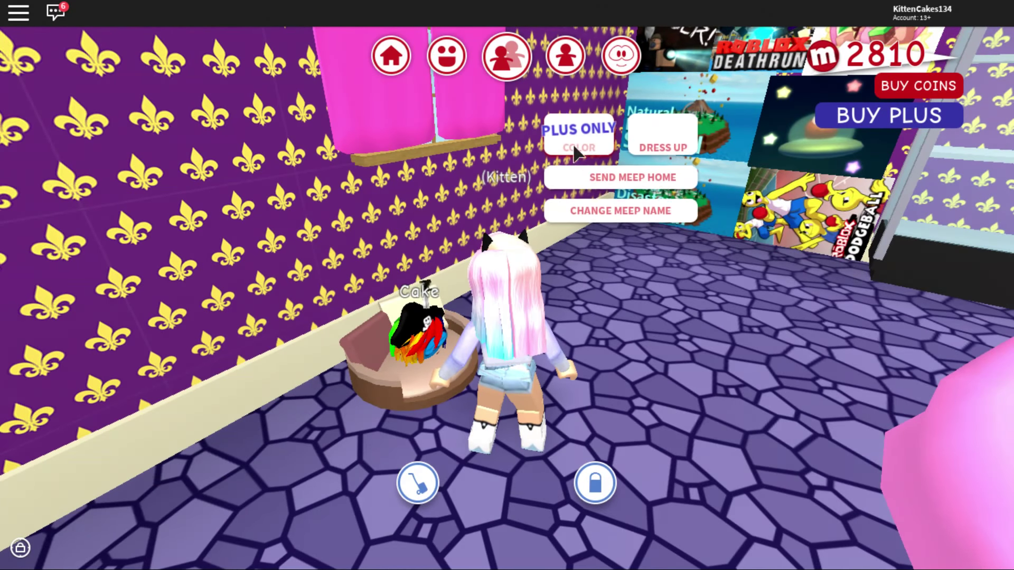
{"action": "key", "text": "w"}
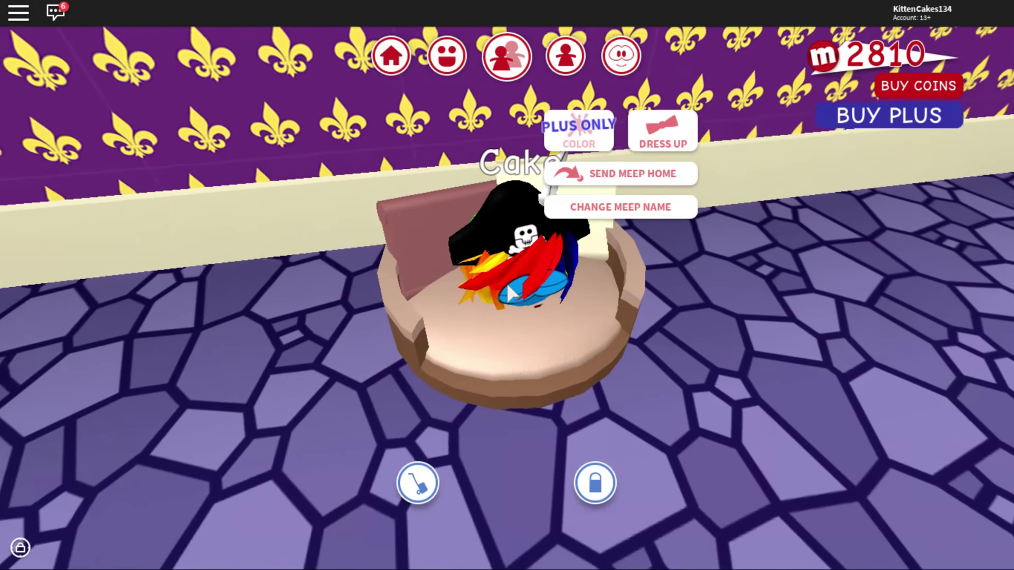
{"action": "key", "text": "w"}
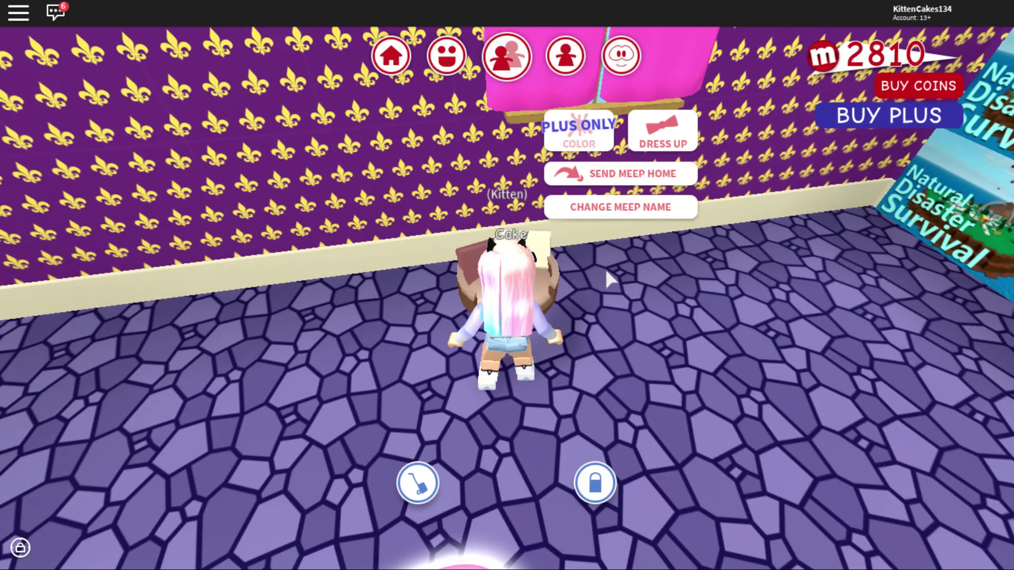
{"action": "left_click", "coordinate": [654, 117]}
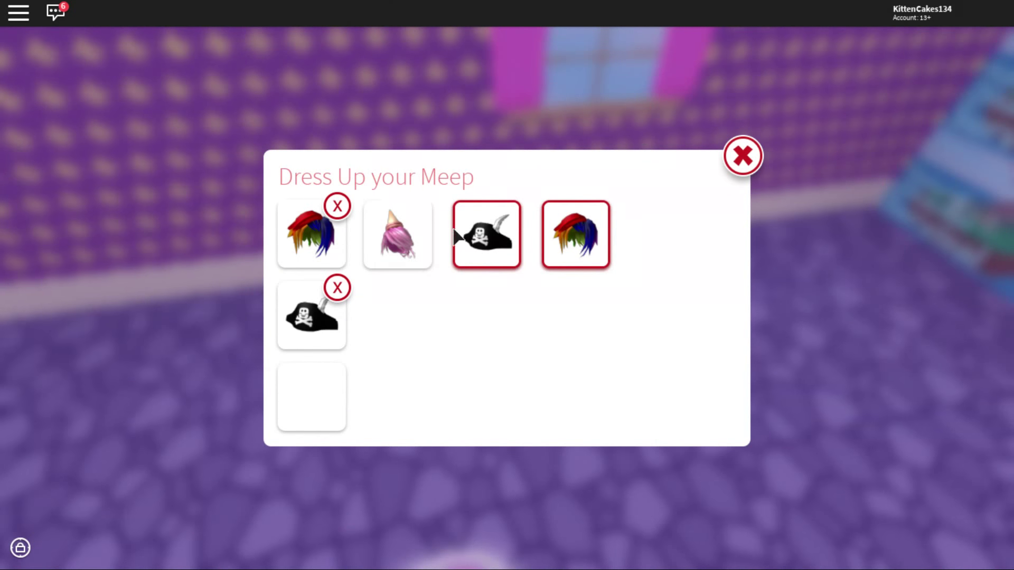
{"action": "left_click", "coordinate": [406, 215]}
{"action": "left_click", "coordinate": [743, 156]}
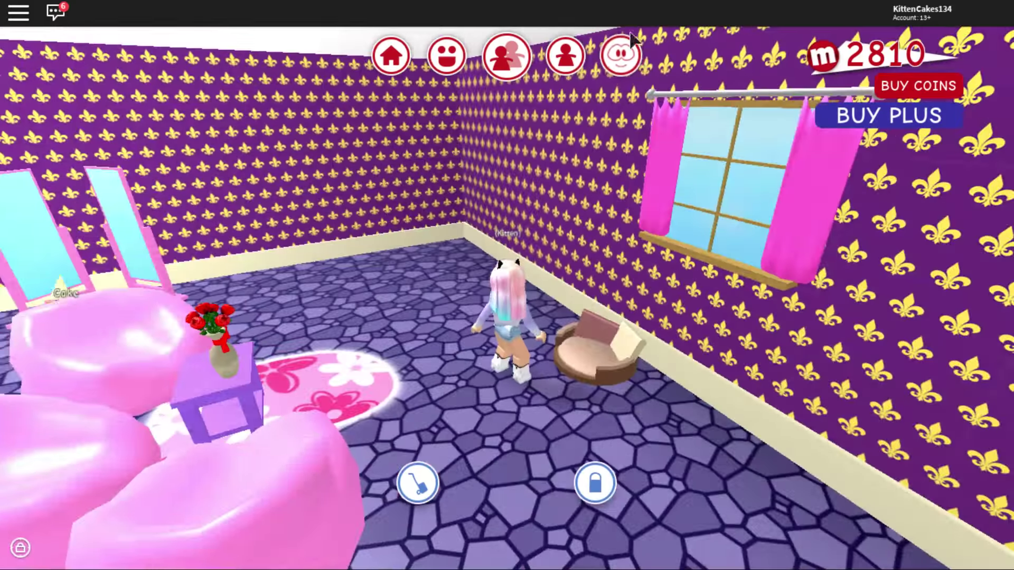
Switch Cake to the rainbow hair, then walk into the cloud-wallpaper room.
{"action": "left_click", "coordinate": [622, 57]}
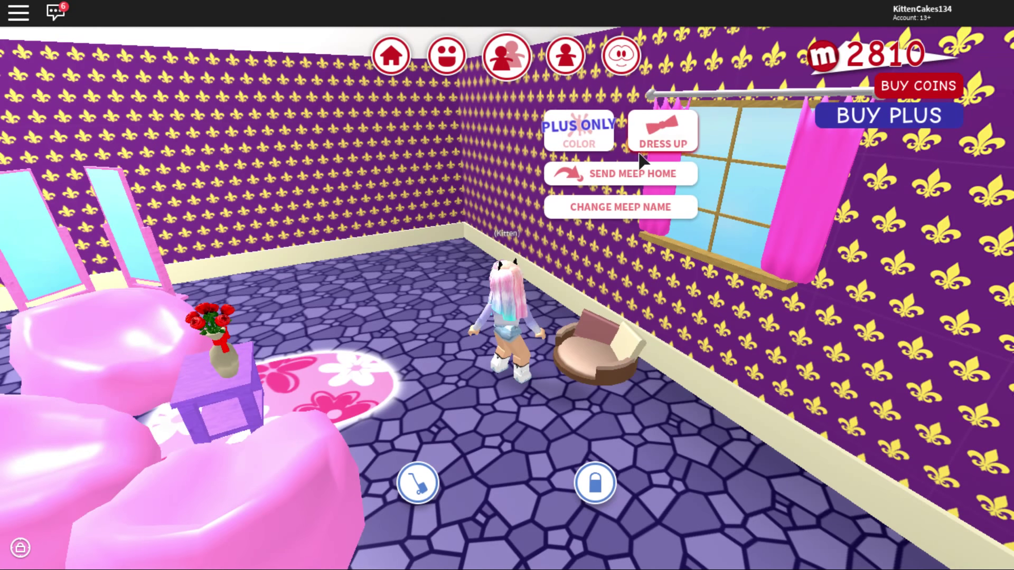
{"action": "left_click", "coordinate": [651, 136]}
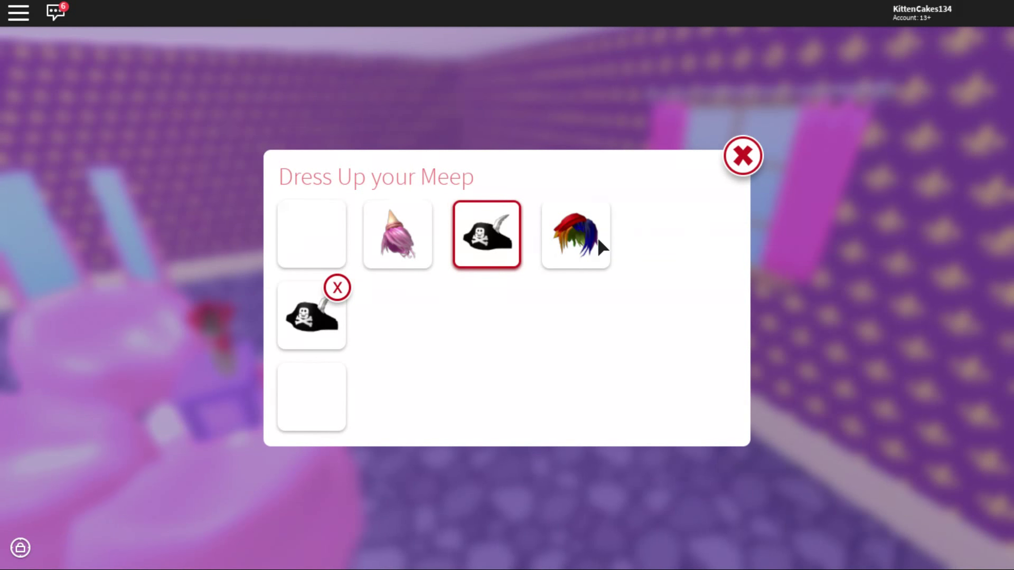
{"action": "left_click", "coordinate": [576, 236]}
{"action": "left_click", "coordinate": [742, 156]}
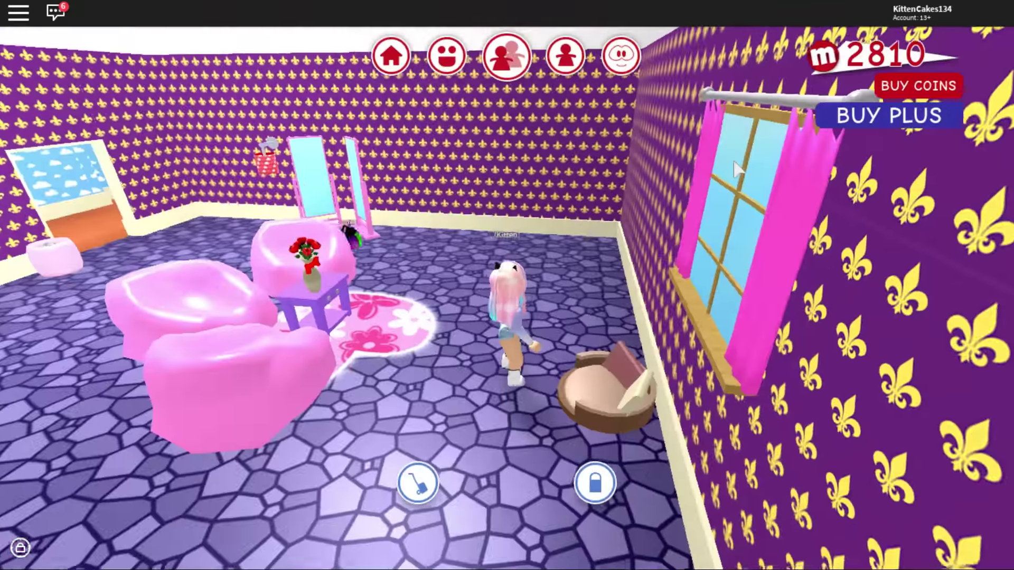
{"action": "key", "text": "Left"}
{"action": "key", "text": "Left"}
{"action": "key", "text": "Left"}
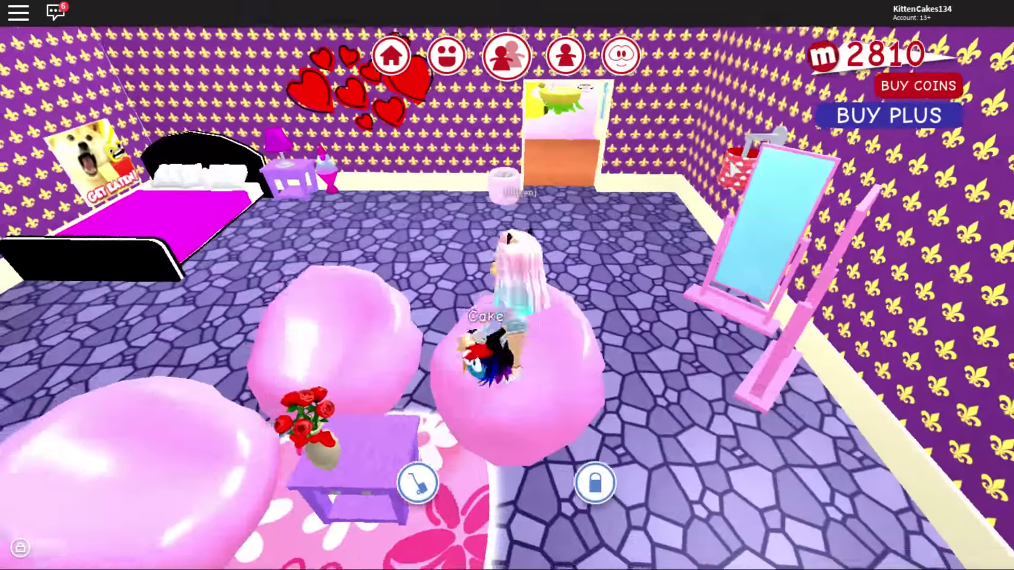
{"action": "key", "text": "w"}
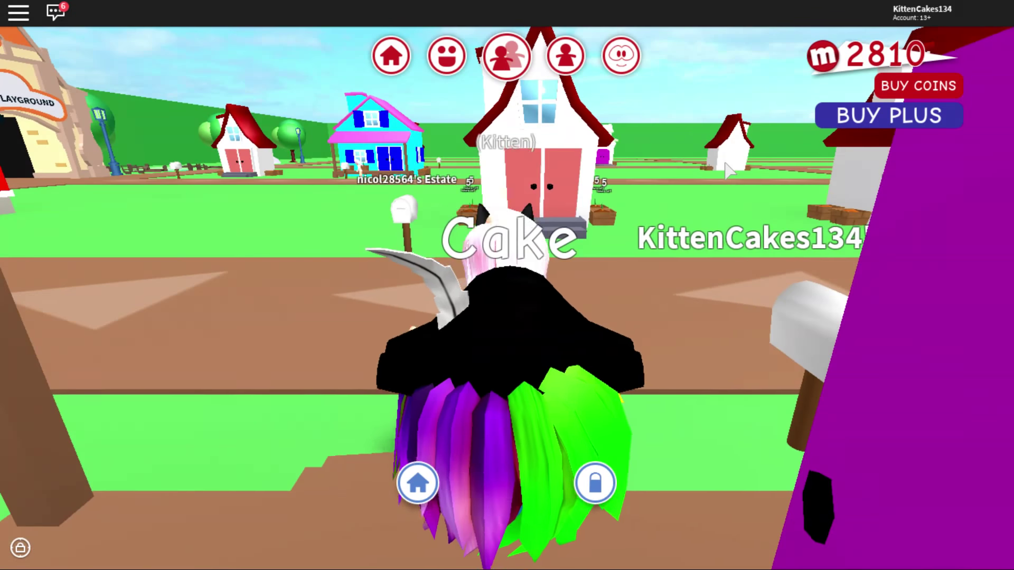
Run from the house toward the road, briefly checking the Players list.
{"action": "key", "text": "w"}
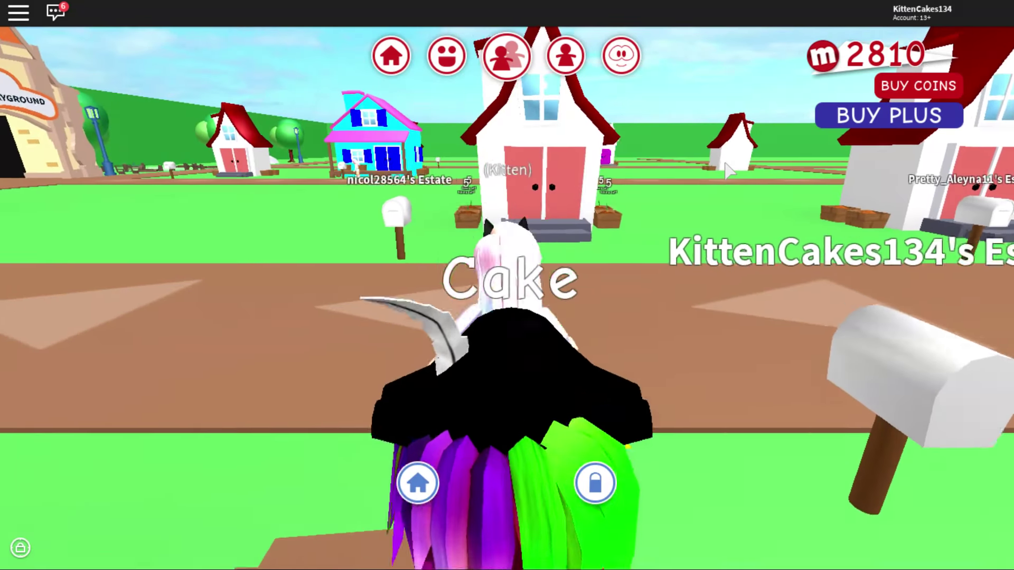
{"action": "scroll", "coordinate": [727, 173], "scroll_direction": "down", "scroll_amount": 5}
{"action": "scroll", "coordinate": [727, 172], "scroll_direction": "down", "scroll_amount": 5}
{"action": "scroll", "coordinate": [727, 173], "scroll_direction": "down", "scroll_amount": 3}
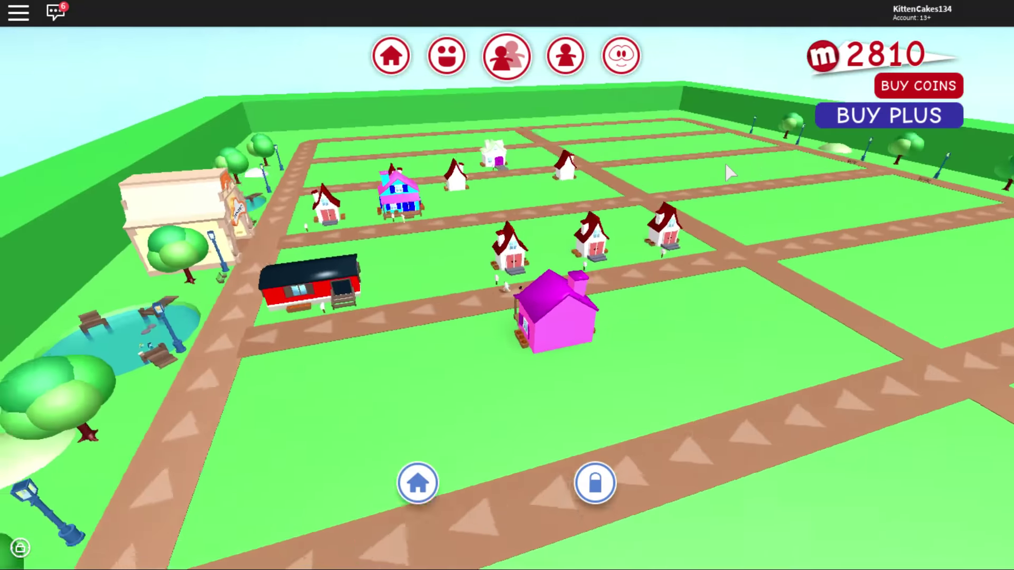
{"action": "scroll", "coordinate": [727, 174], "scroll_direction": "up", "scroll_amount": 3}
{"action": "scroll", "coordinate": [727, 173], "scroll_direction": "up", "scroll_amount": 3}
{"action": "scroll", "coordinate": [727, 173], "scroll_direction": "up", "scroll_amount": 3}
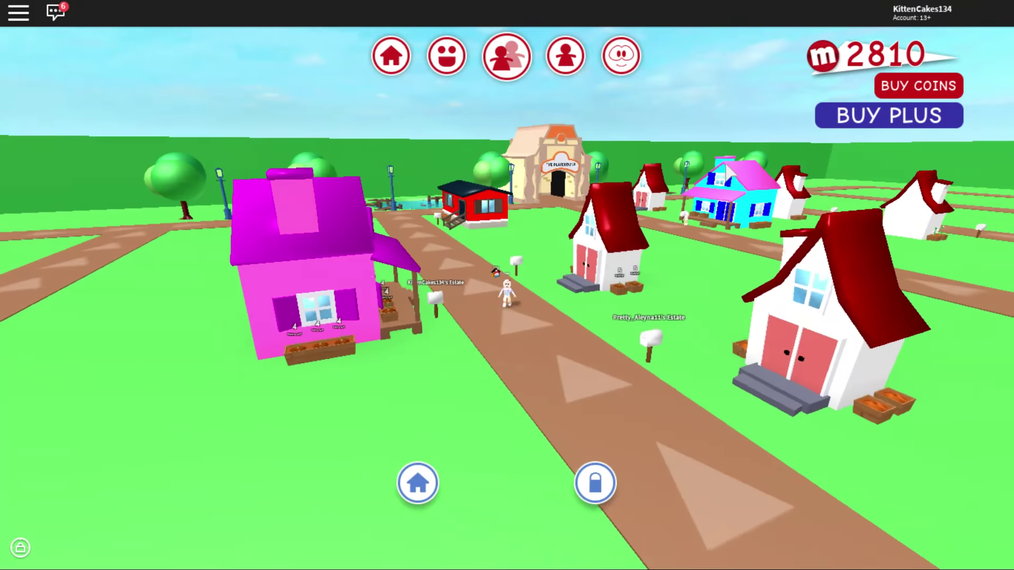
{"action": "scroll", "coordinate": [728, 173], "scroll_direction": "up", "scroll_amount": 1}
{"action": "key", "text": "Escape"}
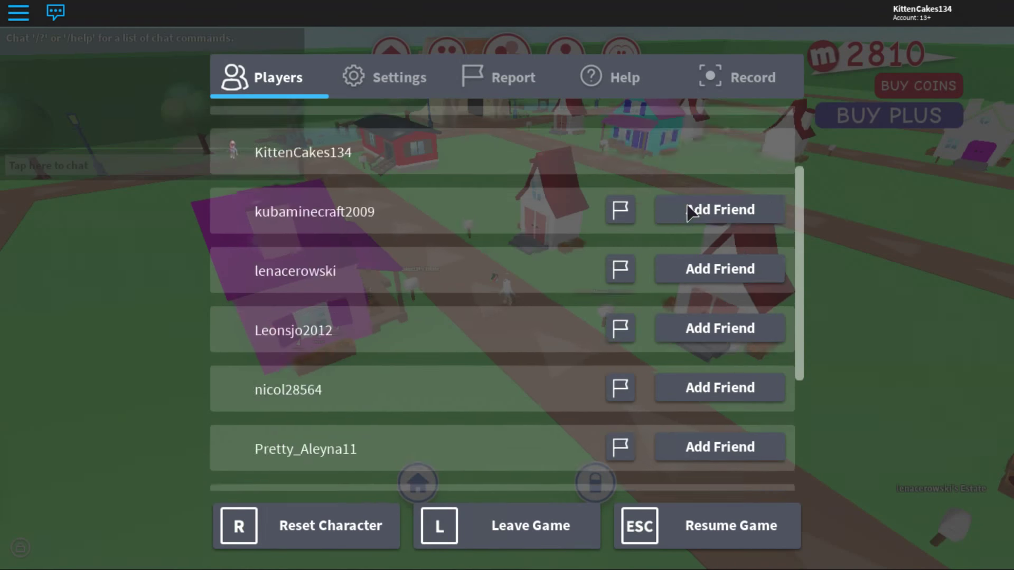
{"action": "scroll", "coordinate": [690, 223], "scroll_direction": "down", "scroll_amount": 3}
{"action": "scroll", "coordinate": [688, 226], "scroll_direction": "up", "scroll_amount": 3}
{"action": "key", "text": "Escape"}
{"action": "scroll", "coordinate": [685, 209], "scroll_direction": "up", "scroll_amount": 2}
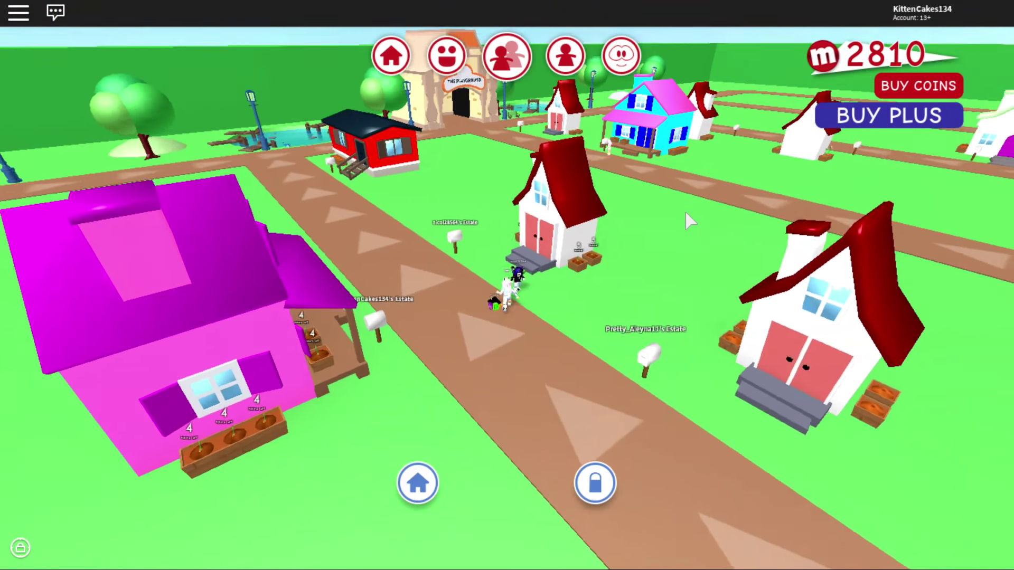
{"action": "scroll", "coordinate": [684, 210], "scroll_direction": "up", "scroll_amount": 4}
{"action": "key", "text": "w"}
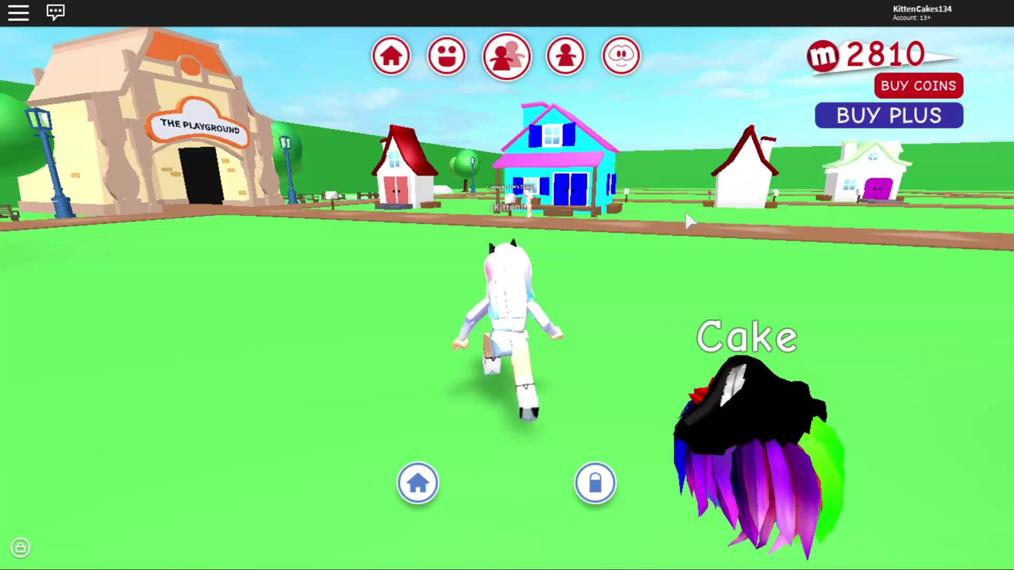
Run with Cake past the blue house and another player, then back to the beige building.
{"action": "key", "text": "w"}
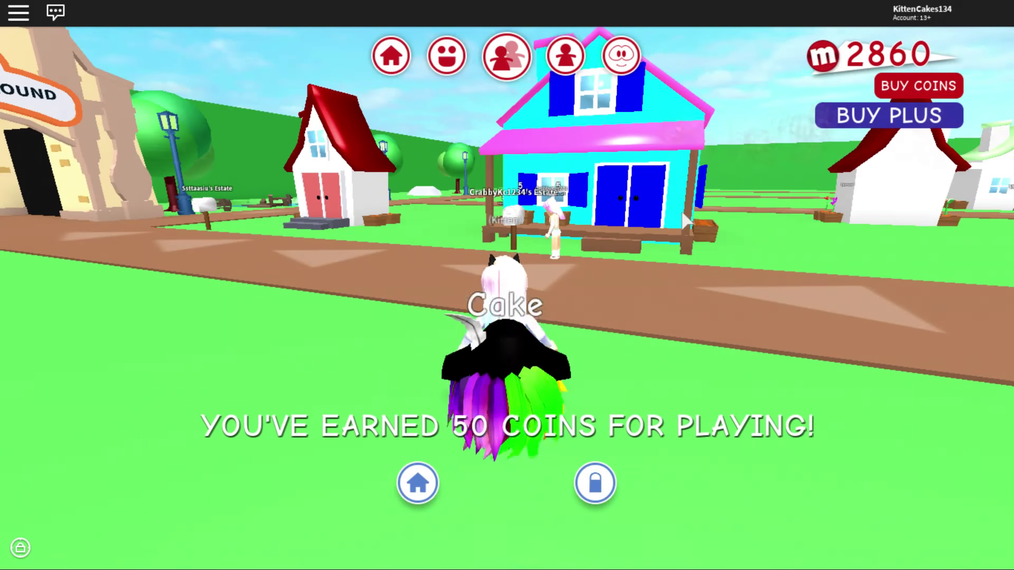
{"action": "key", "text": "w"}
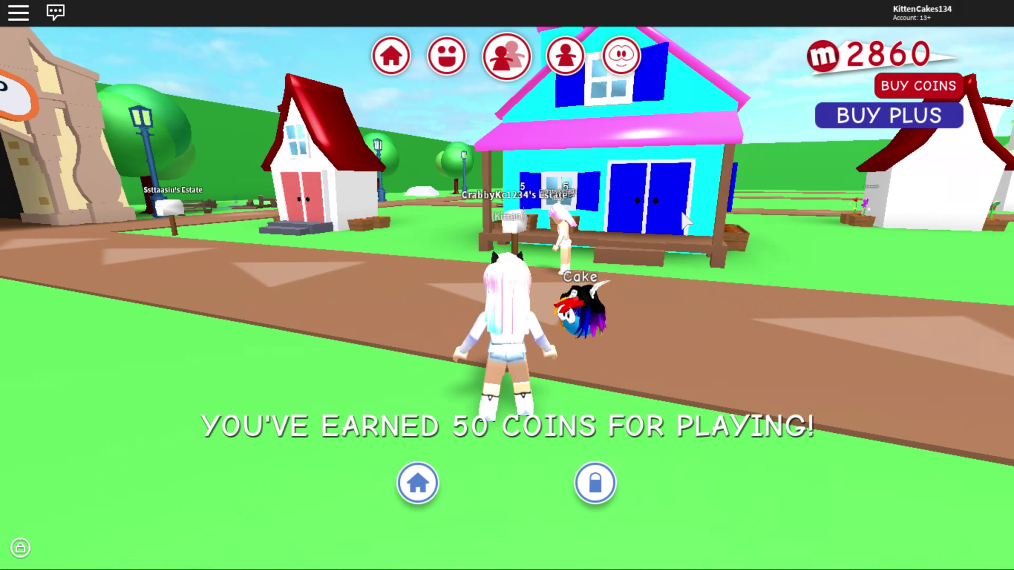
{"action": "key", "text": "w"}
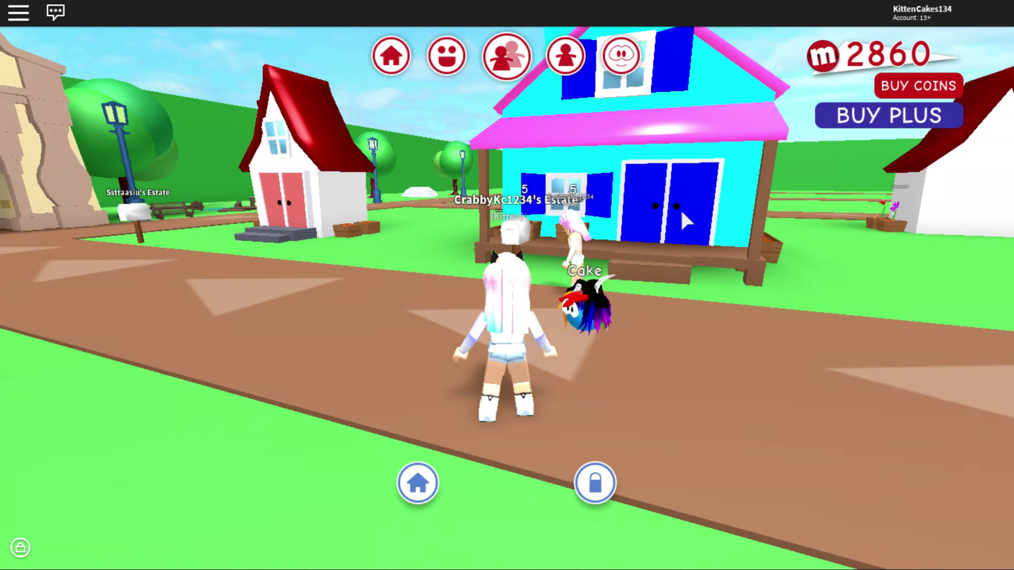
{"action": "key", "text": "a"}
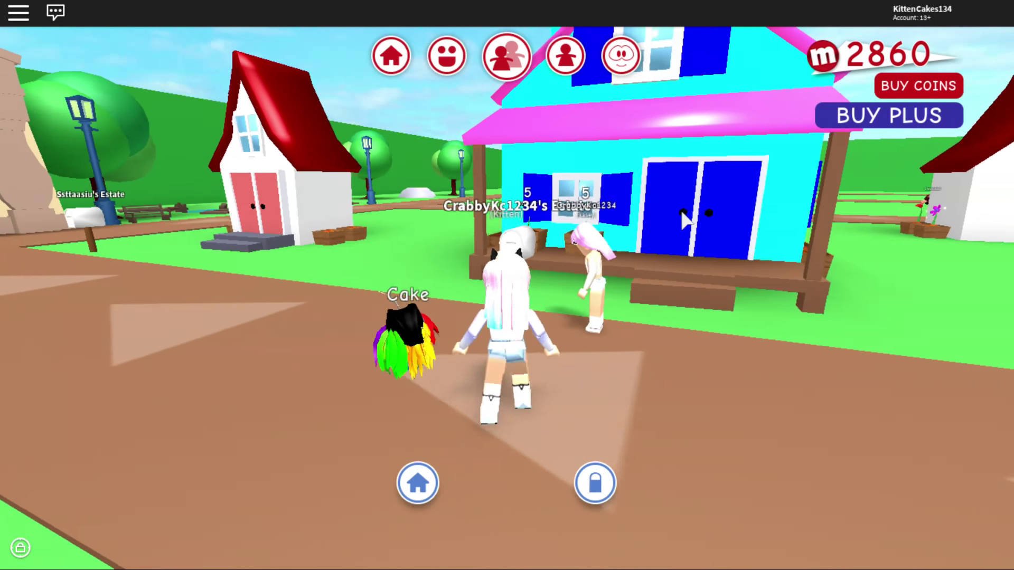
{"action": "key", "text": "w"}
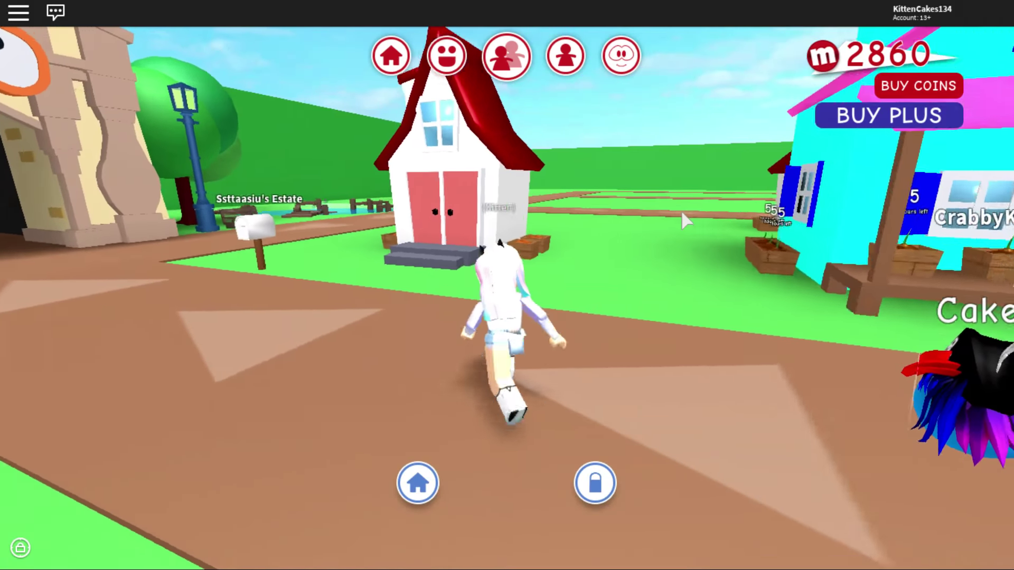
{"action": "key", "text": "a"}
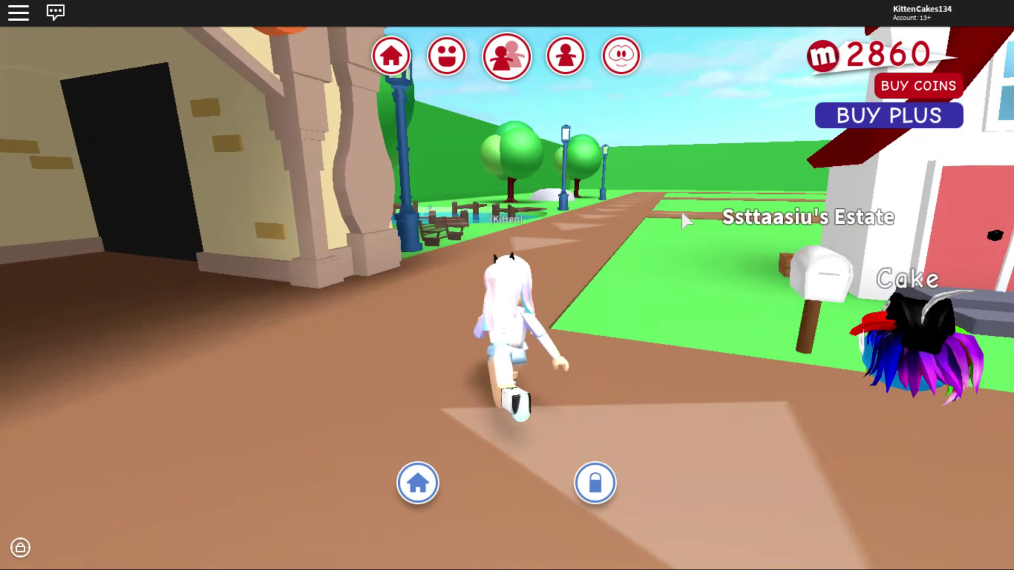
{"action": "key", "text": "d"}
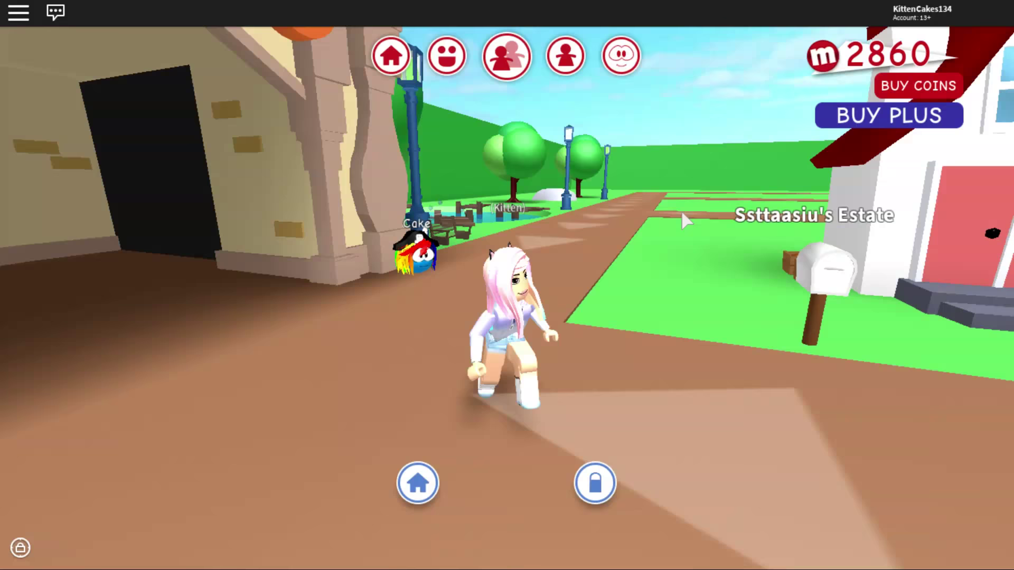
{"action": "key", "text": "w"}
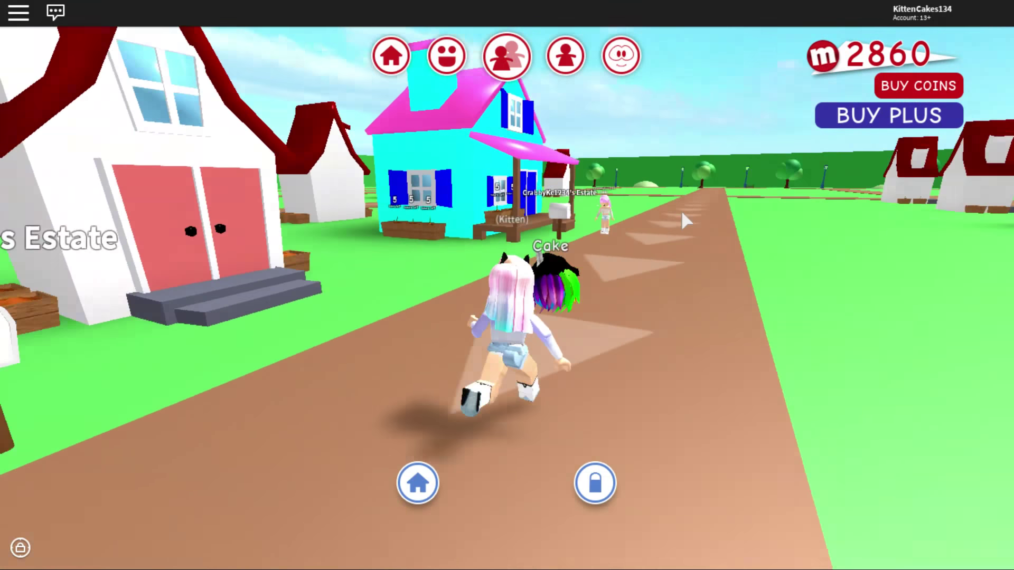
{"action": "key", "text": "w"}
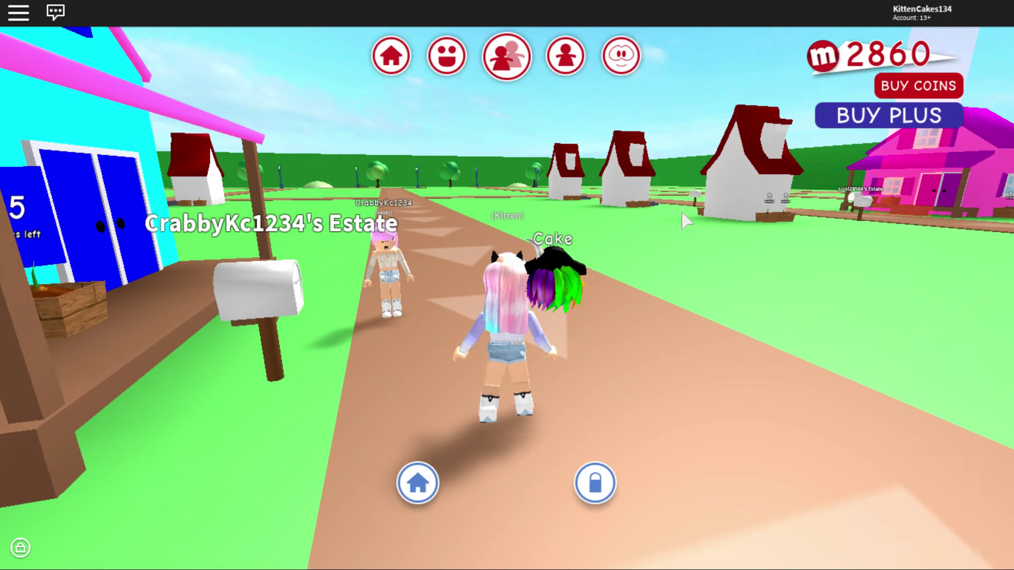
{"action": "key", "text": "s"}
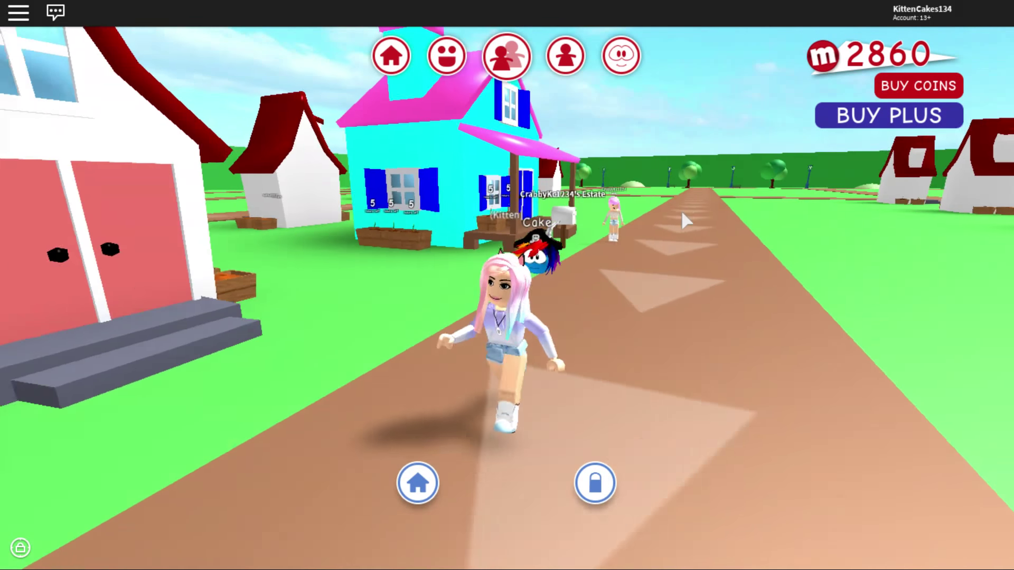
{"action": "key", "text": "a"}
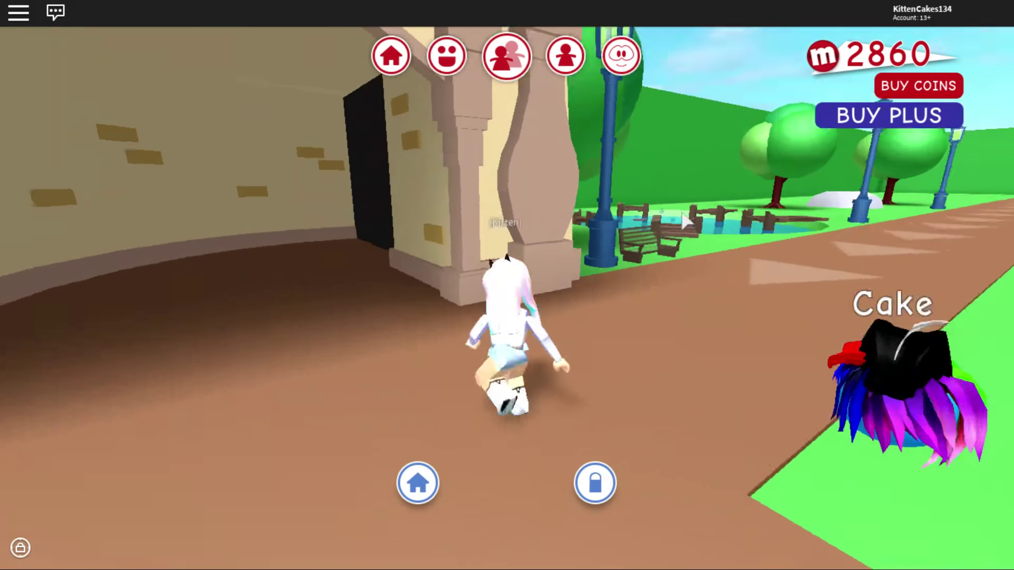
Run through the archway, up the ramp and over the white bridge to the Pet Shop stairs.
{"action": "key", "text": "w"}
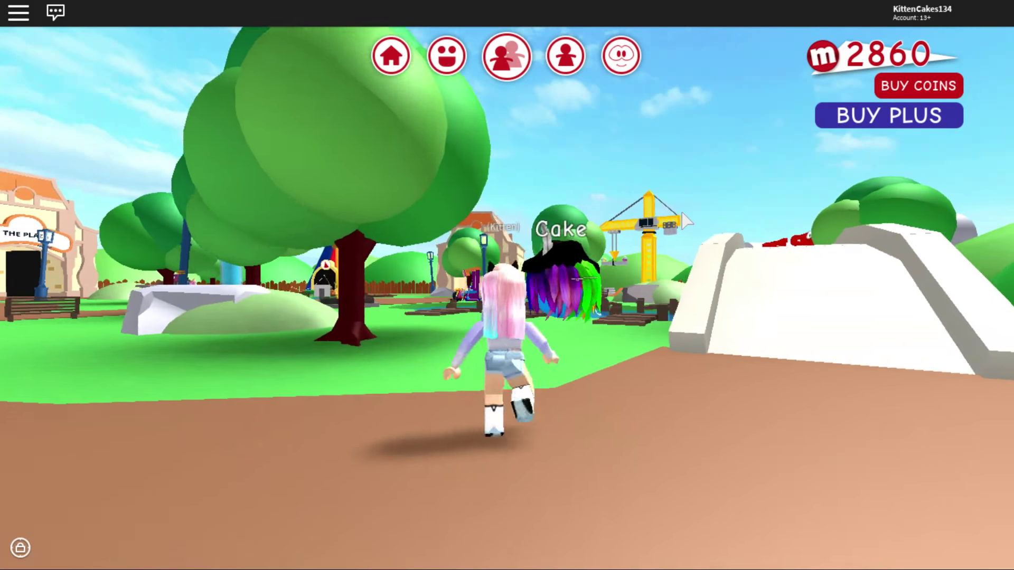
{"action": "key", "text": "d"}
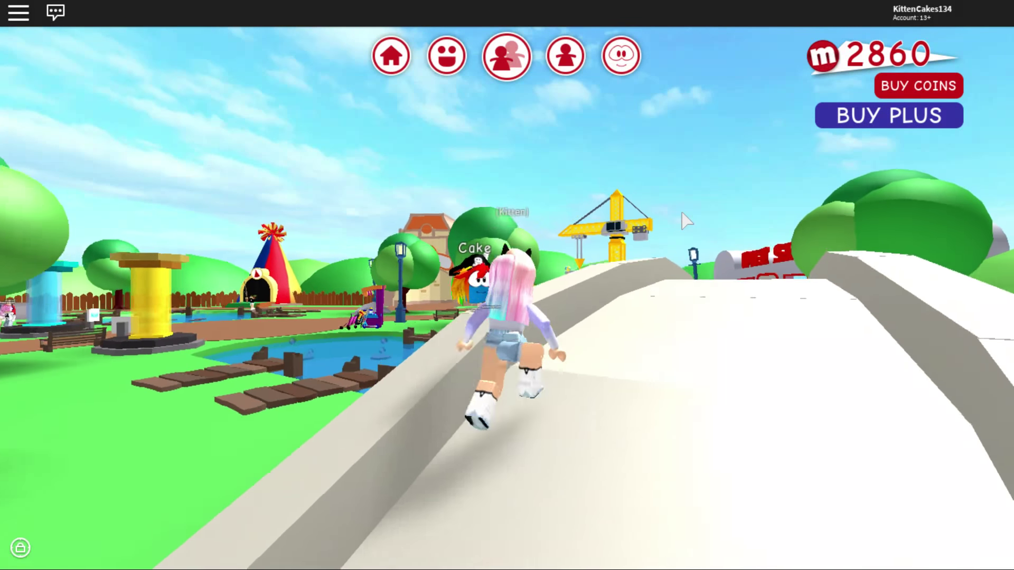
{"action": "key", "text": "w"}
{"action": "key", "text": "w"}
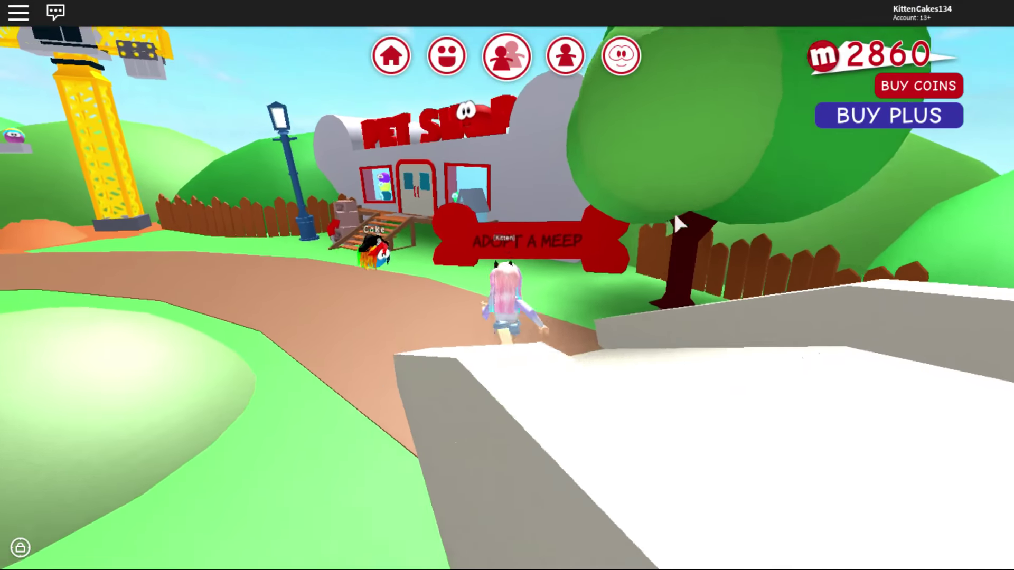
{"action": "key", "text": "w"}
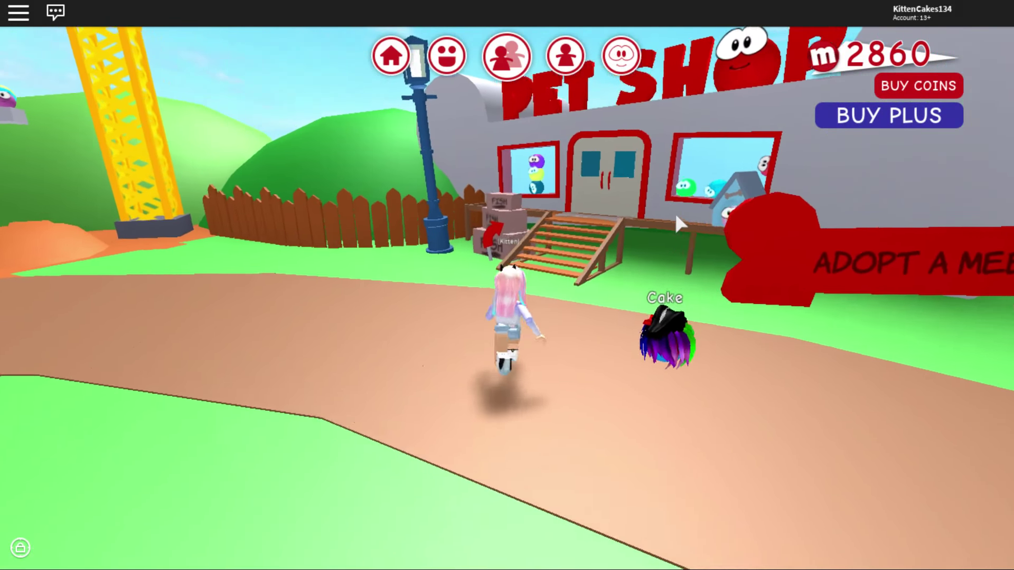
{"action": "key", "text": "w"}
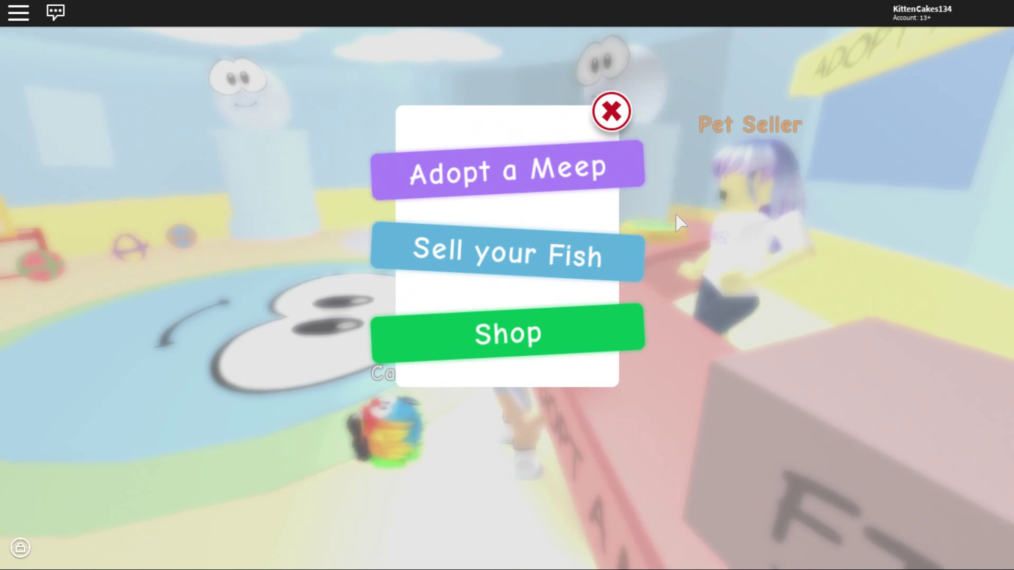
Browse the Meep Accessories and buy the Blue Anime Helm for 100 coins.
{"action": "left_click", "coordinate": [566, 335]}
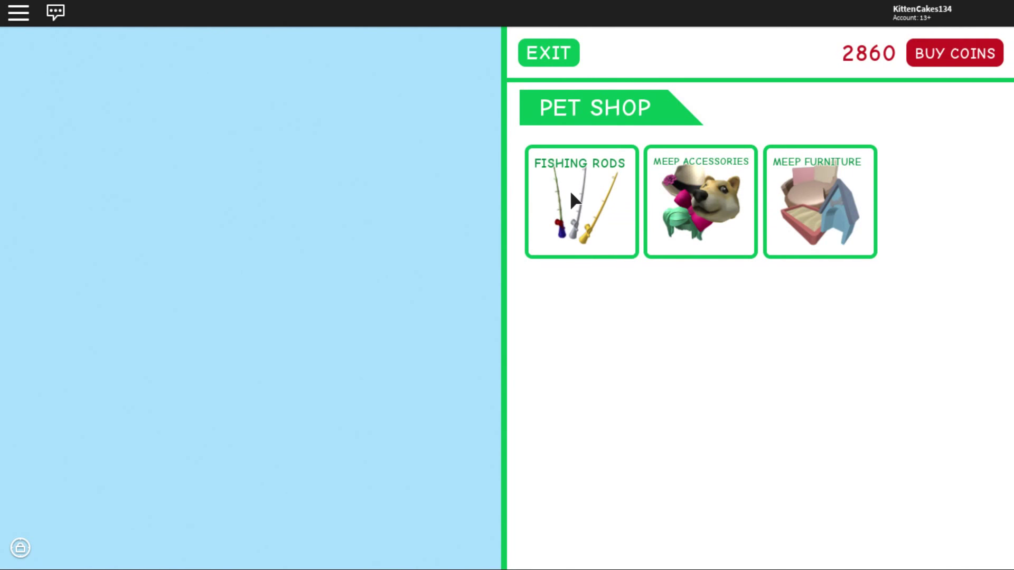
{"action": "left_click", "coordinate": [575, 199]}
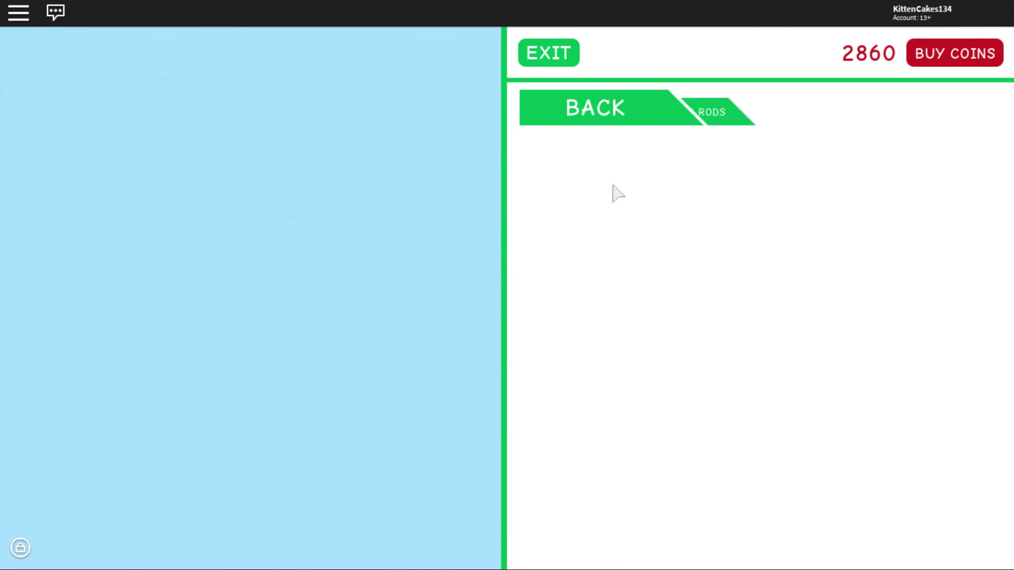
{"action": "left_click", "coordinate": [606, 109]}
{"action": "left_click", "coordinate": [707, 193]}
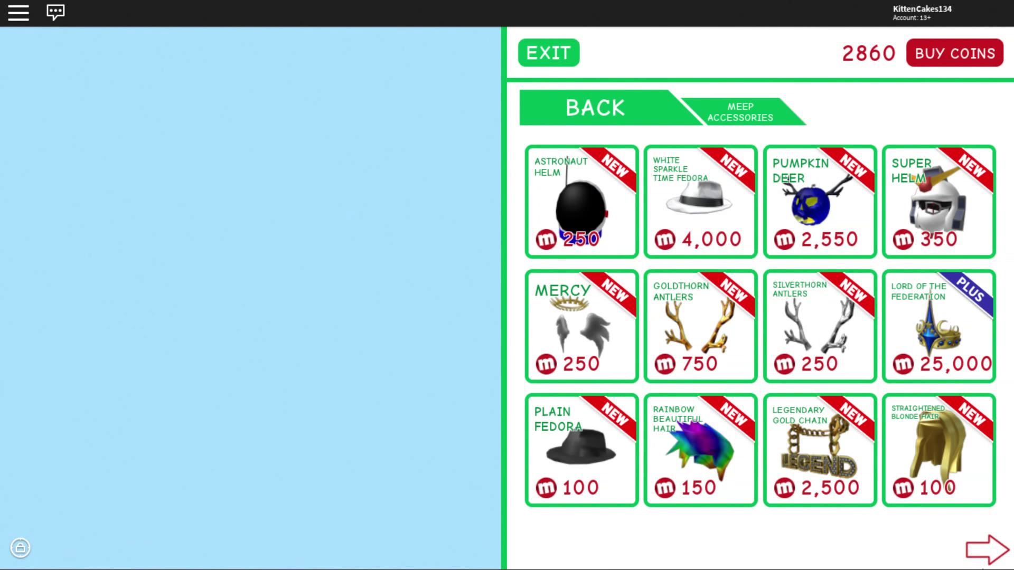
{"action": "left_click", "coordinate": [988, 558]}
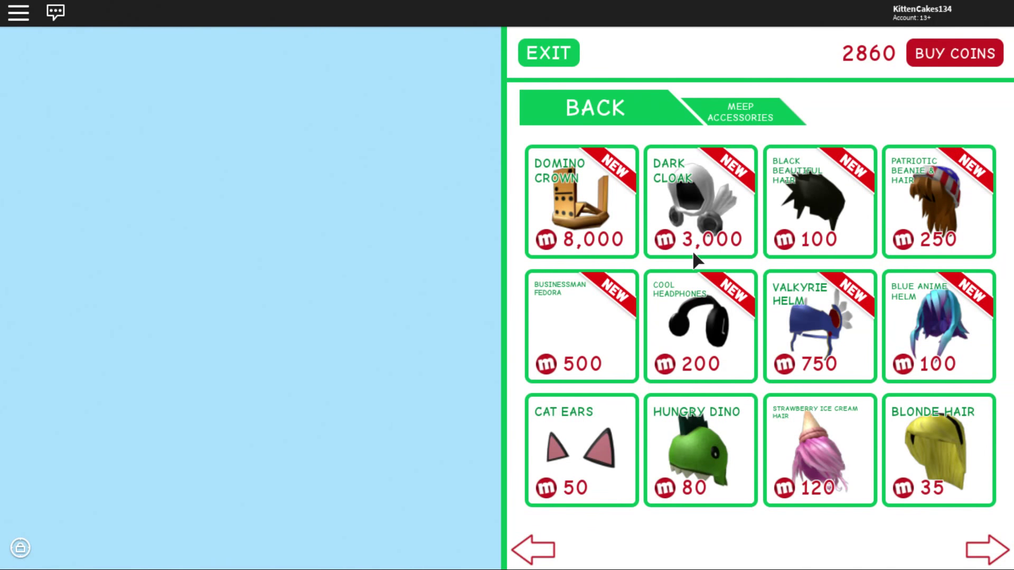
{"action": "left_click", "coordinate": [947, 338]}
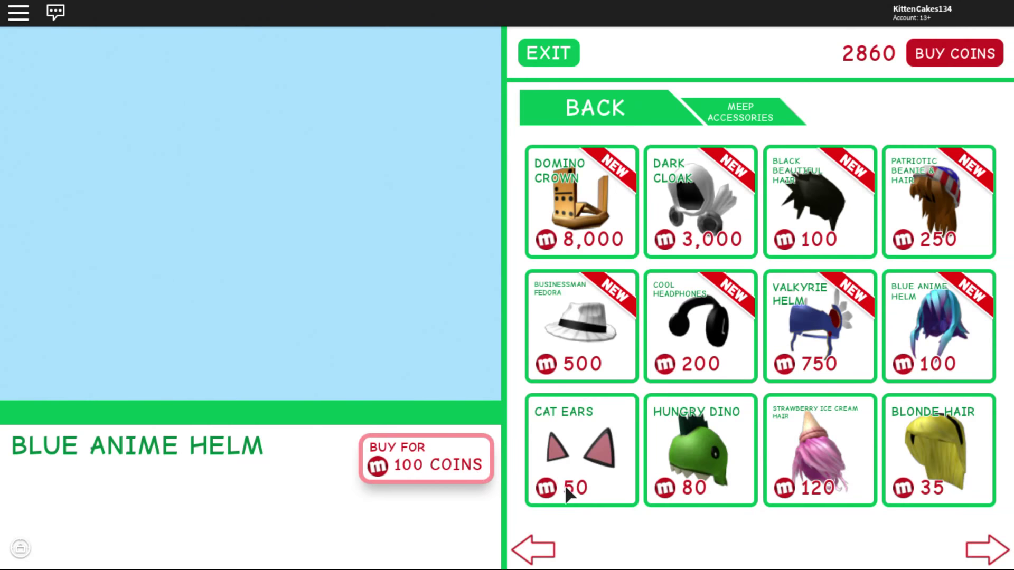
{"action": "left_click", "coordinate": [553, 546]}
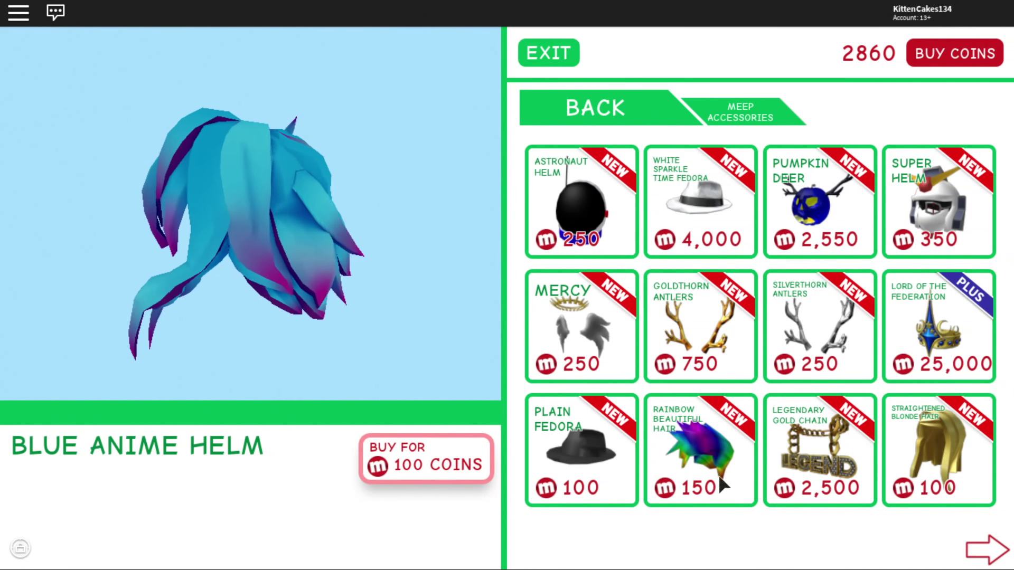
{"action": "left_click", "coordinate": [428, 467]}
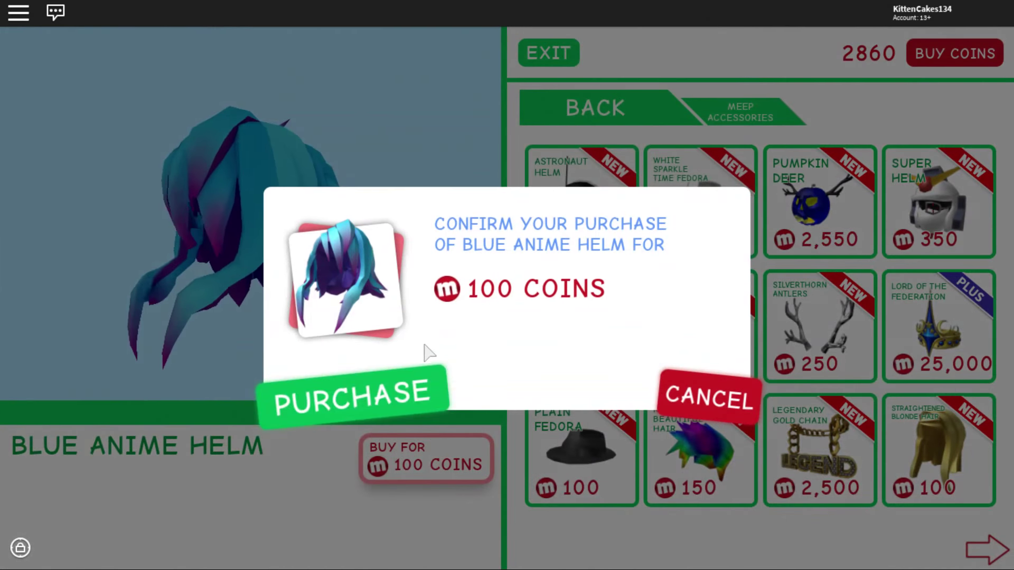
{"action": "left_click", "coordinate": [385, 389]}
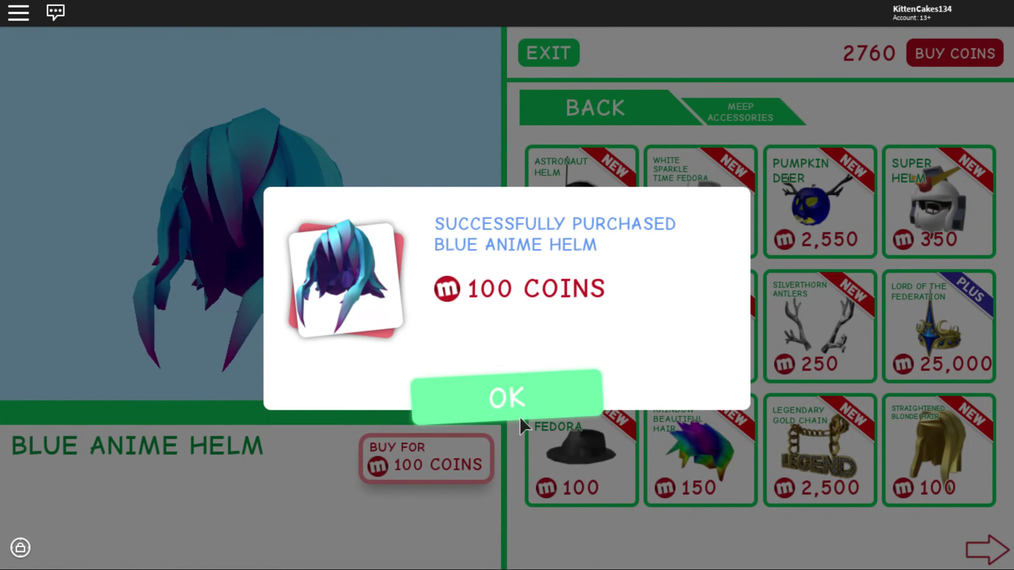
{"action": "left_click", "coordinate": [519, 412]}
Exit the catalogue and Pet Seller menu, then show Cake off around the counter.
{"action": "left_click", "coordinate": [551, 64]}
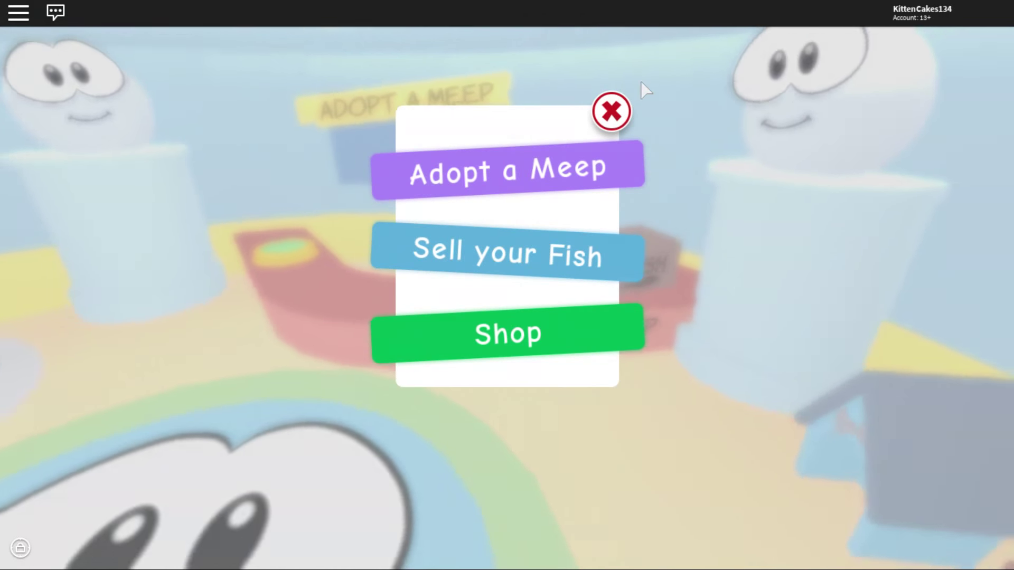
{"action": "left_click", "coordinate": [622, 103]}
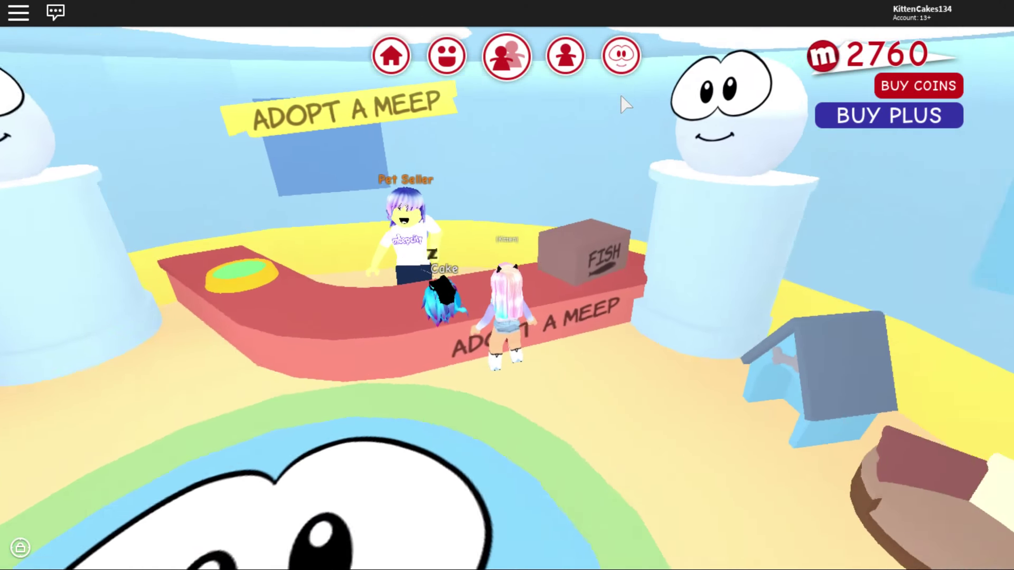
{"action": "key", "text": "s"}
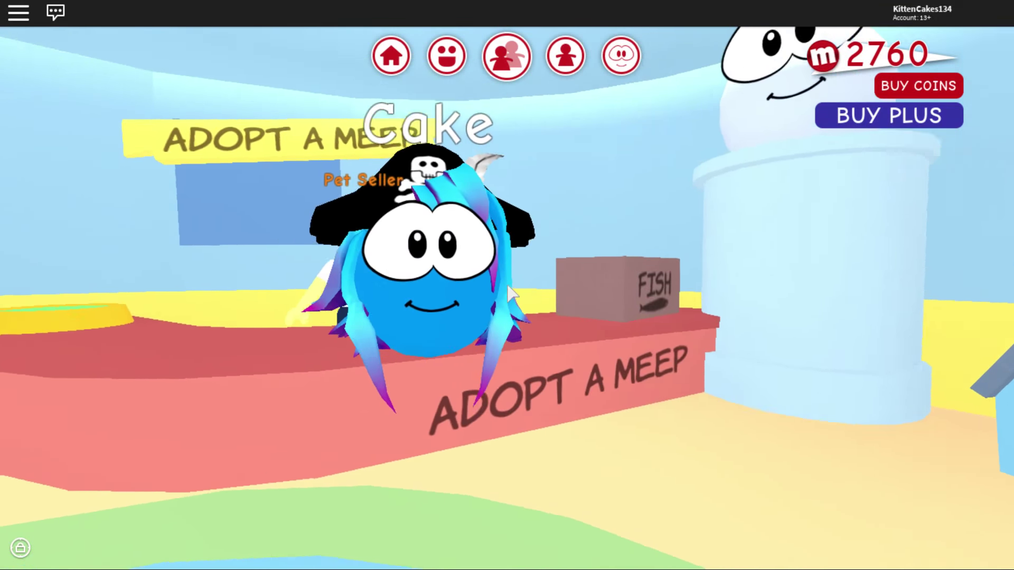
{"action": "key", "text": "w"}
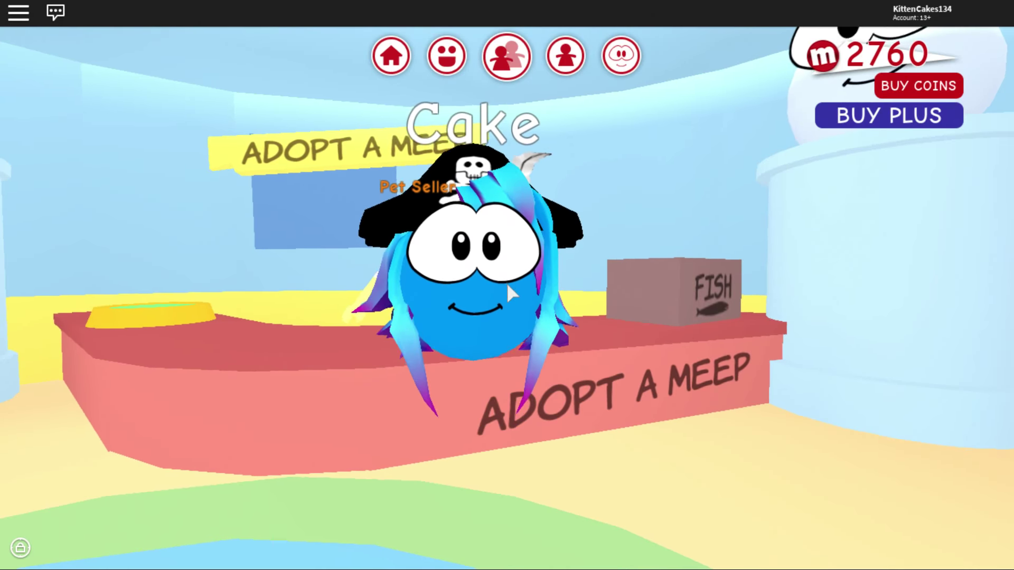
{"action": "key", "text": "d"}
{"action": "key", "text": "s"}
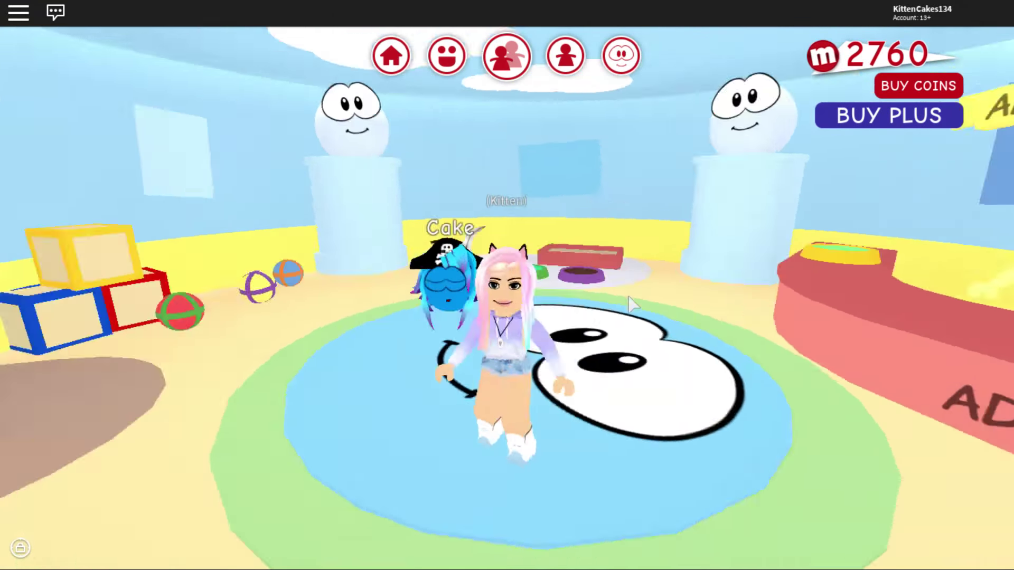
{"action": "key", "text": "a"}
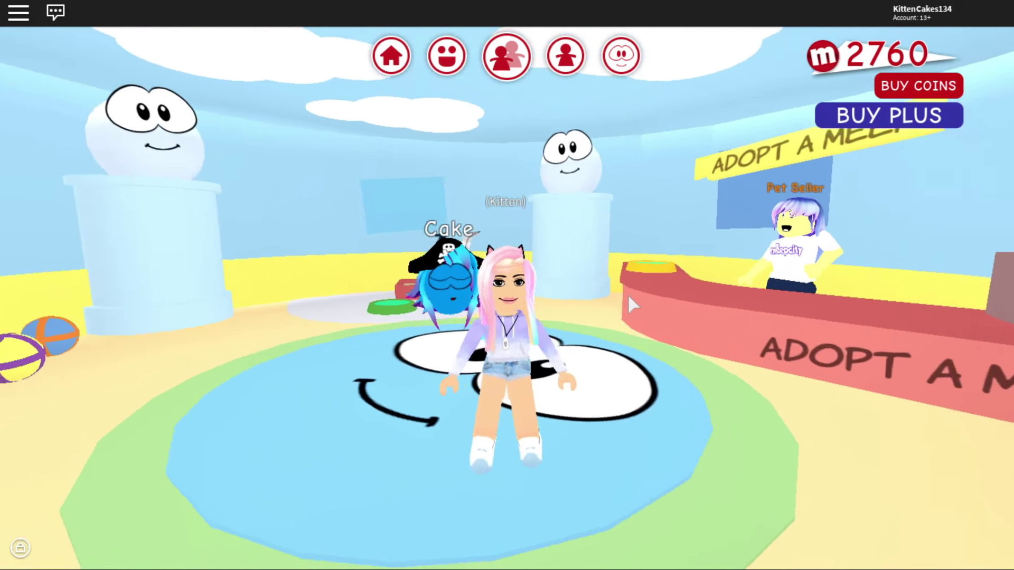
{"action": "key", "text": "w"}
{"action": "key", "text": "w"}
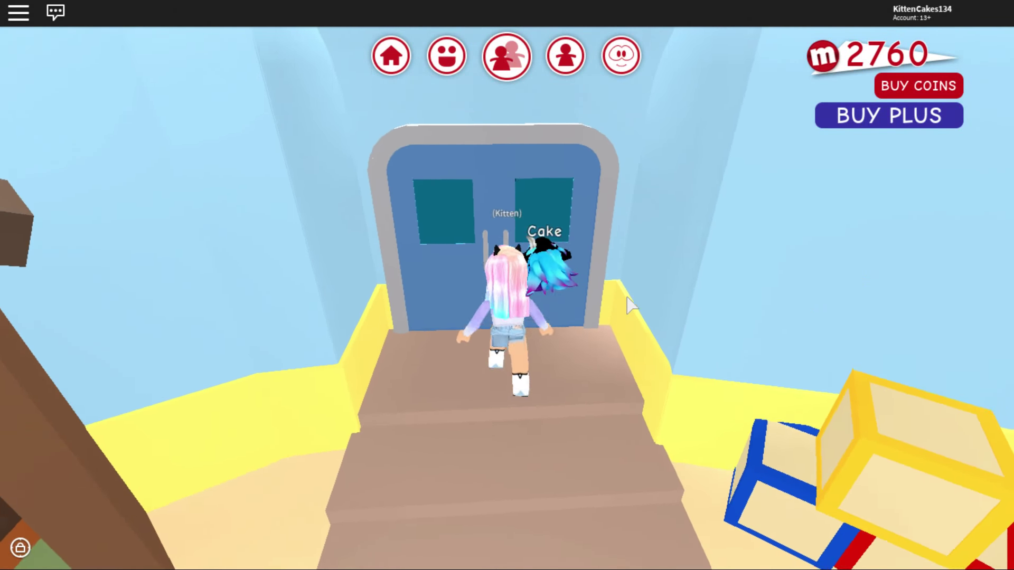
Walk into the shop's meep house and back to the Pet Seller counter.
{"action": "key", "text": "s"}
{"action": "key", "text": "a"}
{"action": "key", "text": "a"}
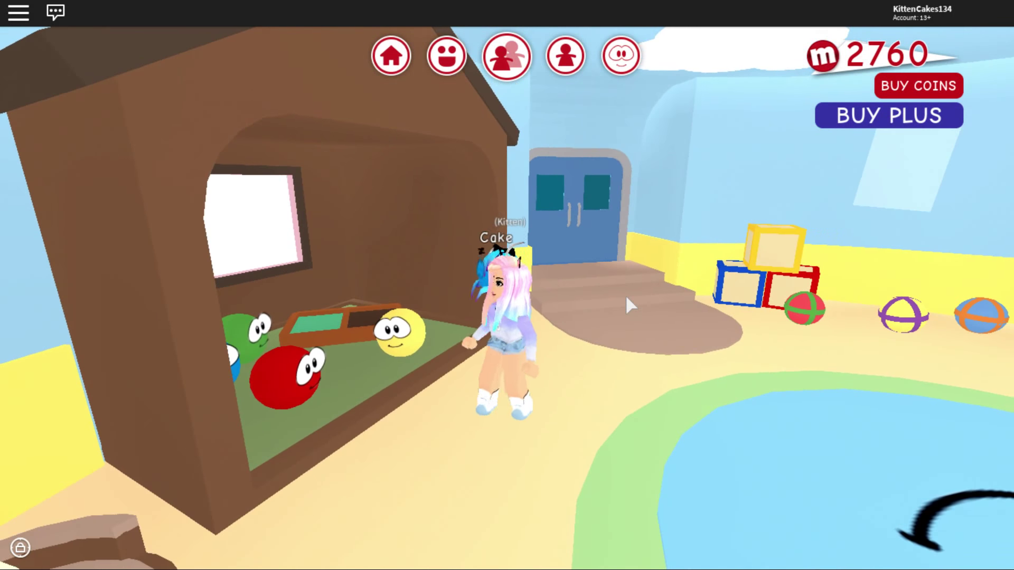
{"action": "key", "text": "w"}
{"action": "key", "text": "Left"}
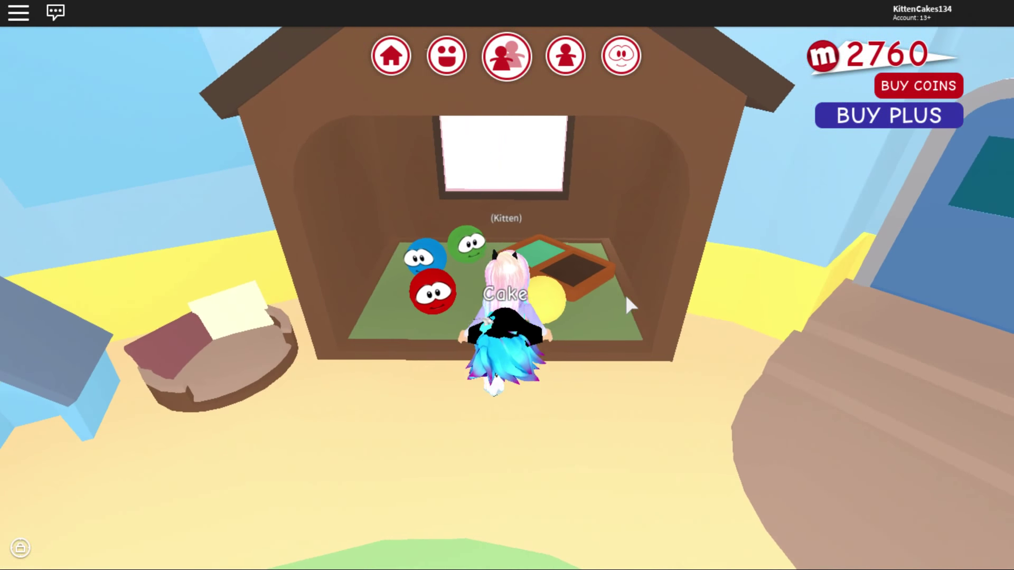
{"action": "key", "text": "s"}
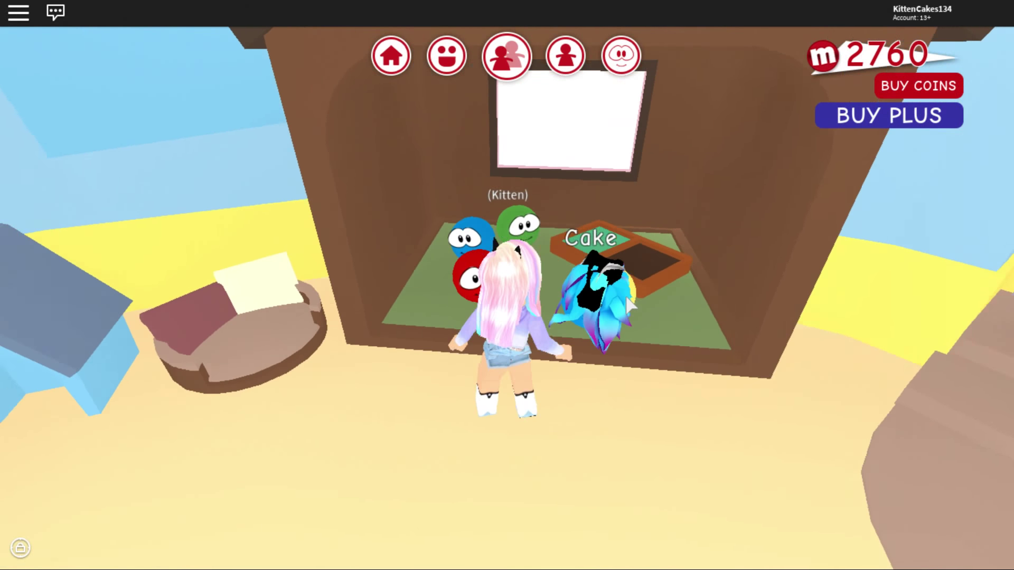
{"action": "key", "text": "a"}
{"action": "key", "text": "w"}
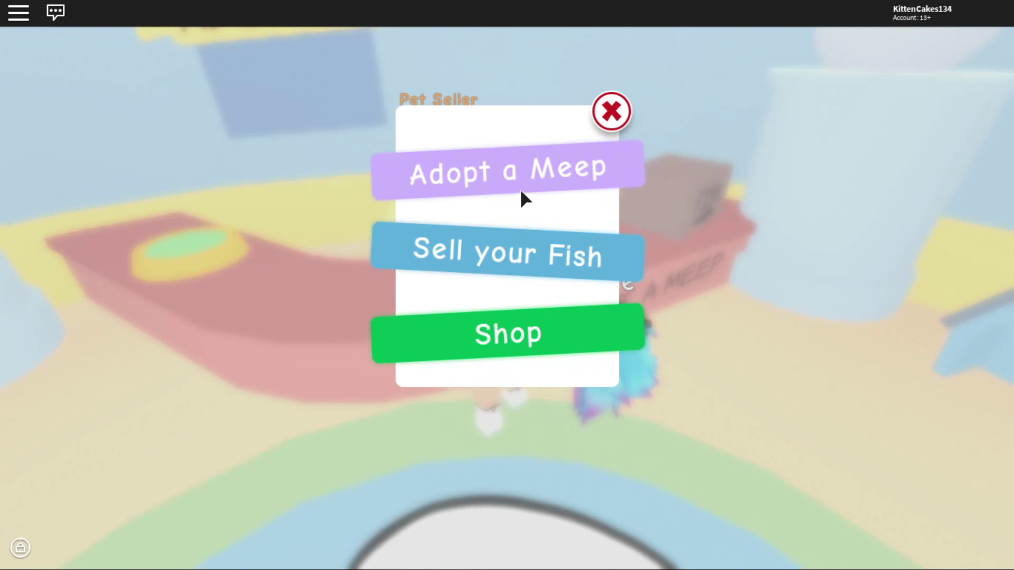
Dismiss the Pet Seller options and the already-adopted message.
{"action": "left_click", "coordinate": [520, 187]}
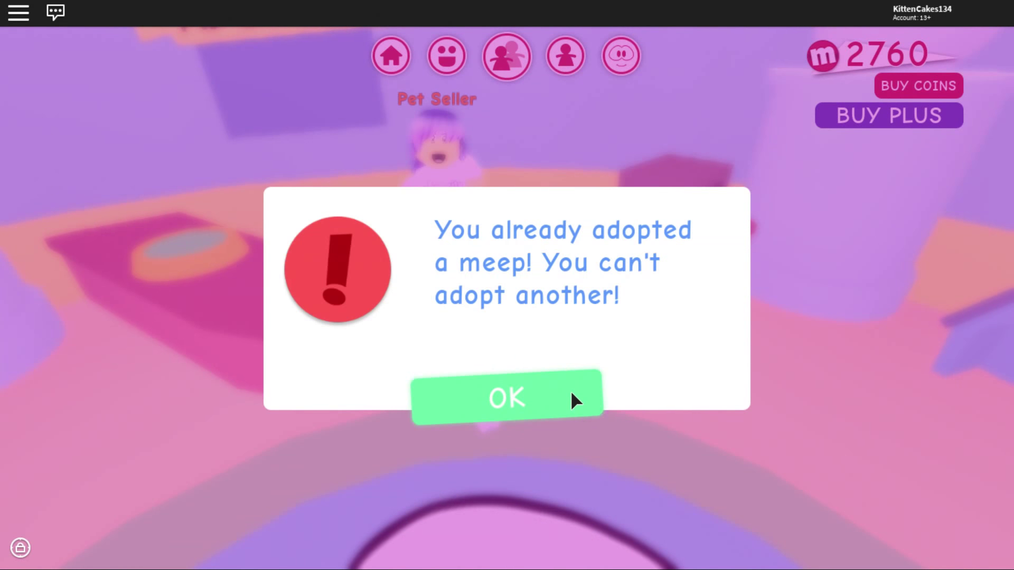
{"action": "left_click", "coordinate": [571, 394]}
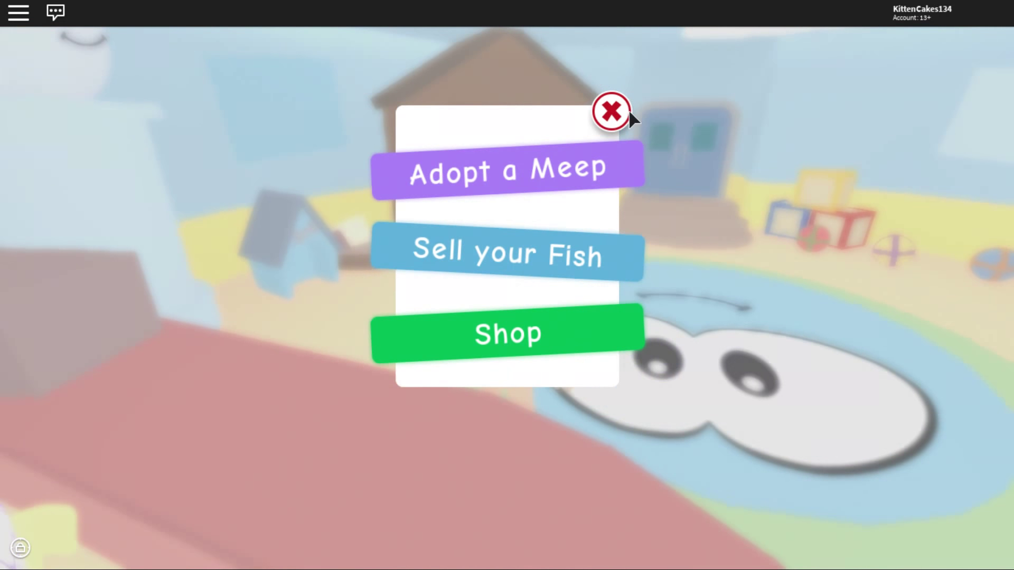
{"action": "left_click", "coordinate": [625, 112]}
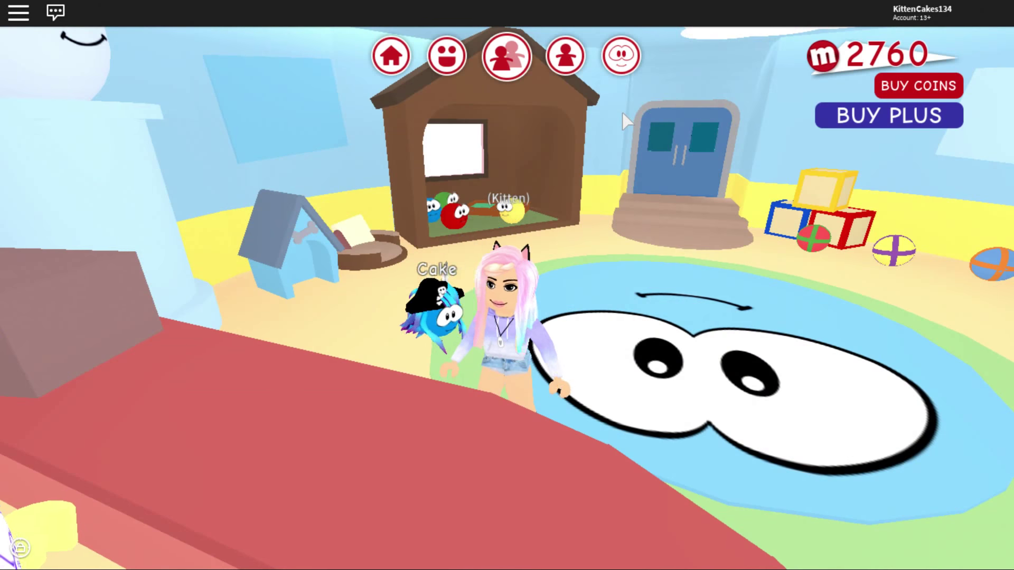
Walk across the pet shop rug and out through the blue exit door.
{"action": "key", "text": "w"}
{"action": "key", "text": "d"}
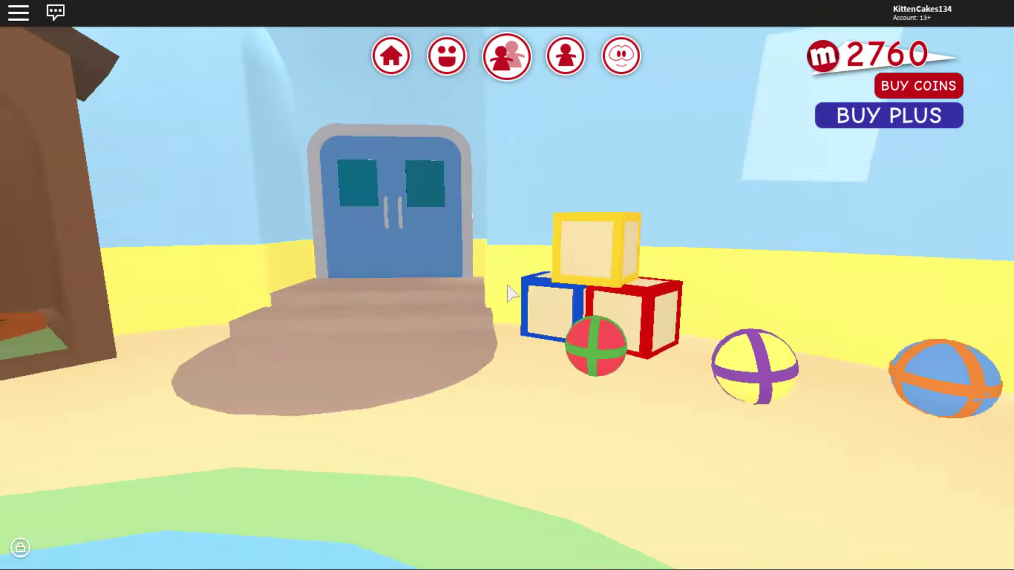
{"action": "key", "text": "a"}
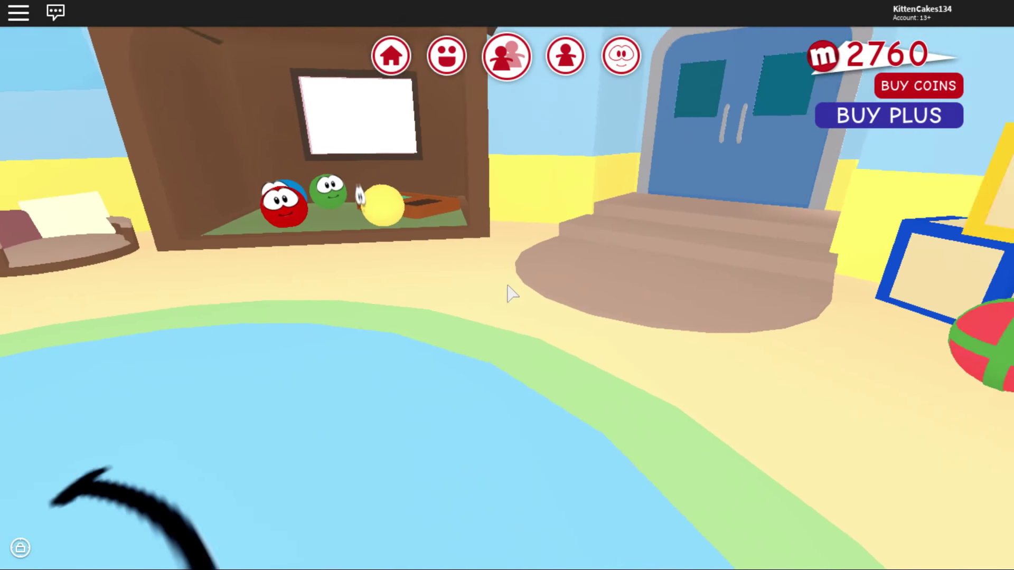
{"action": "key", "text": "d"}
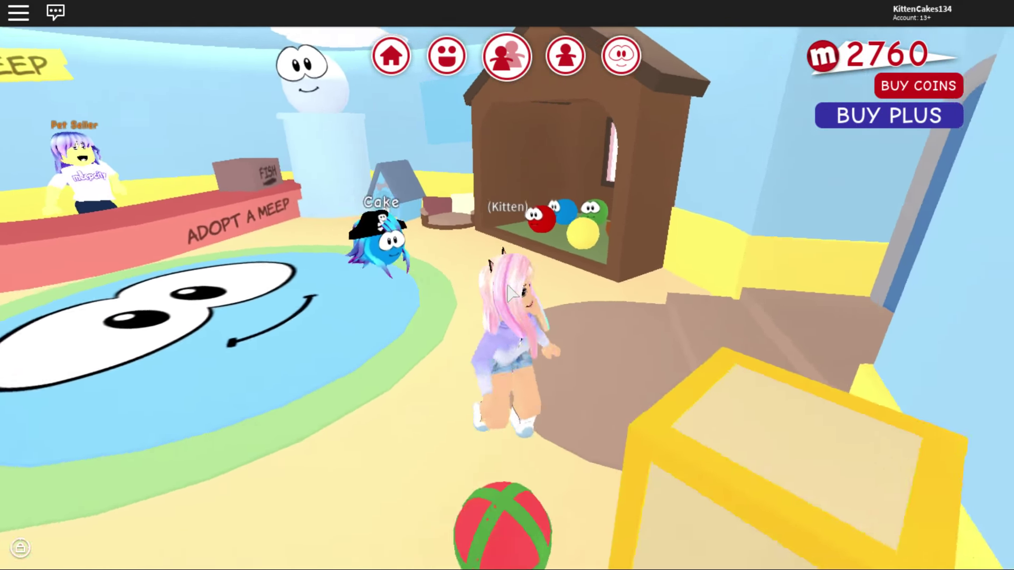
{"action": "key", "text": "w"}
{"action": "key", "text": "w"}
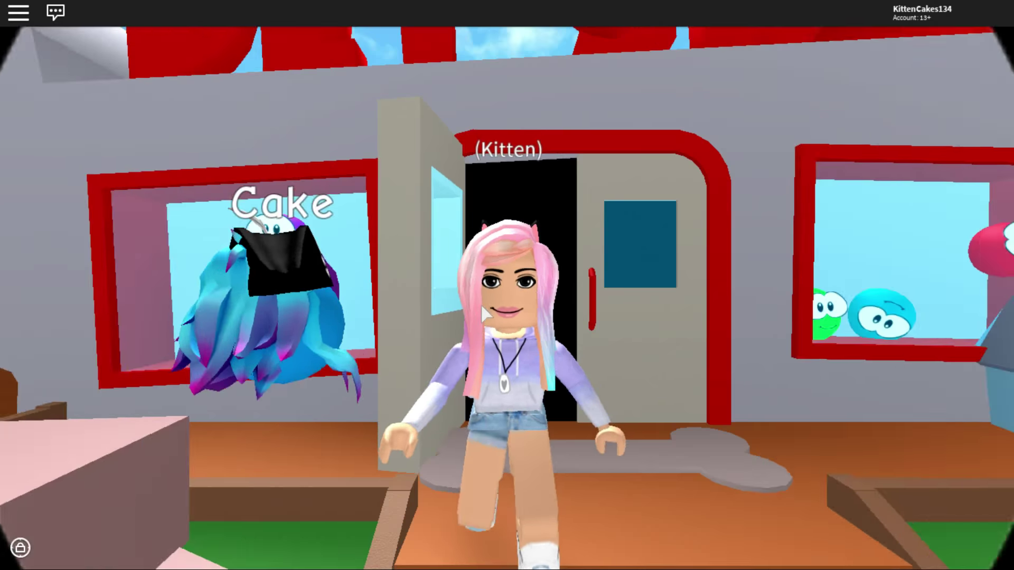
Walk along the park path past the bench to the Toys stand.
{"action": "key", "text": "a"}
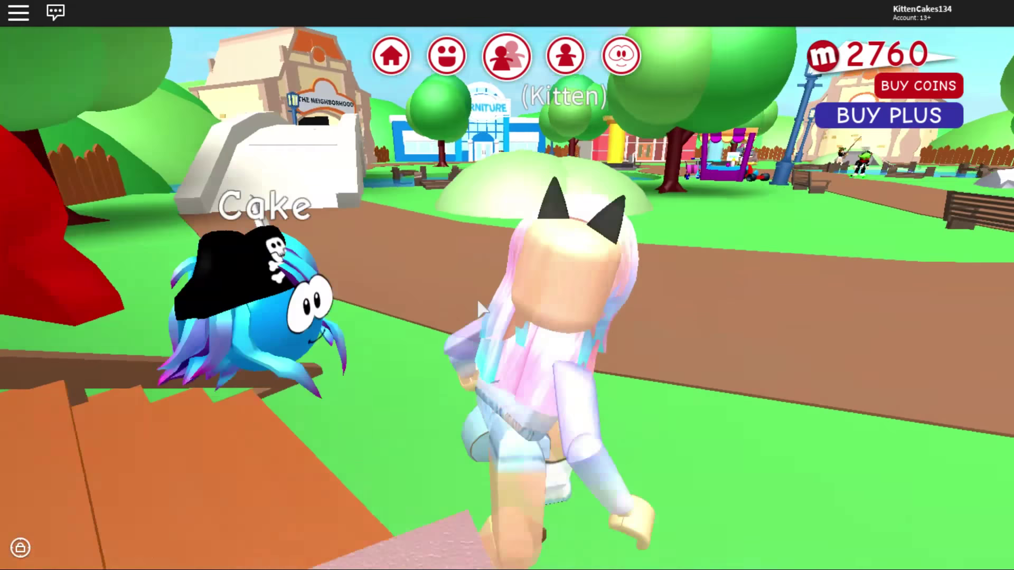
{"action": "key", "text": "w"}
{"action": "key", "text": "d"}
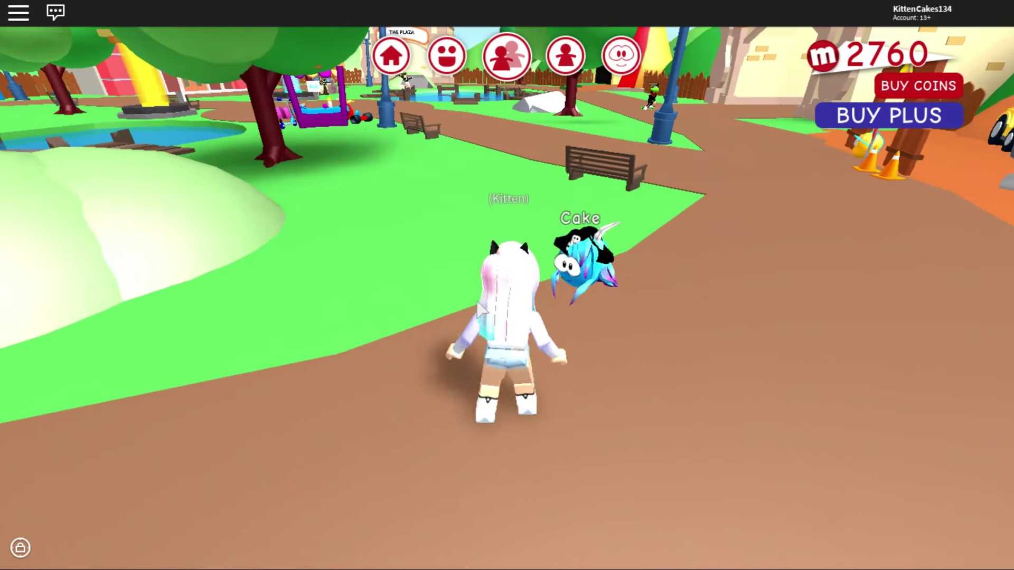
{"action": "key", "text": "a"}
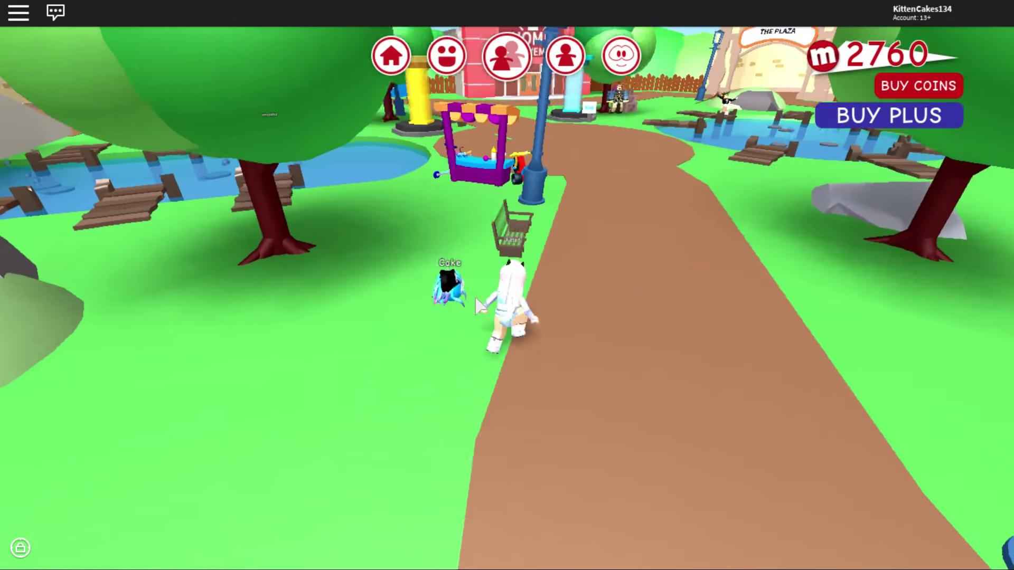
{"action": "key", "text": "a"}
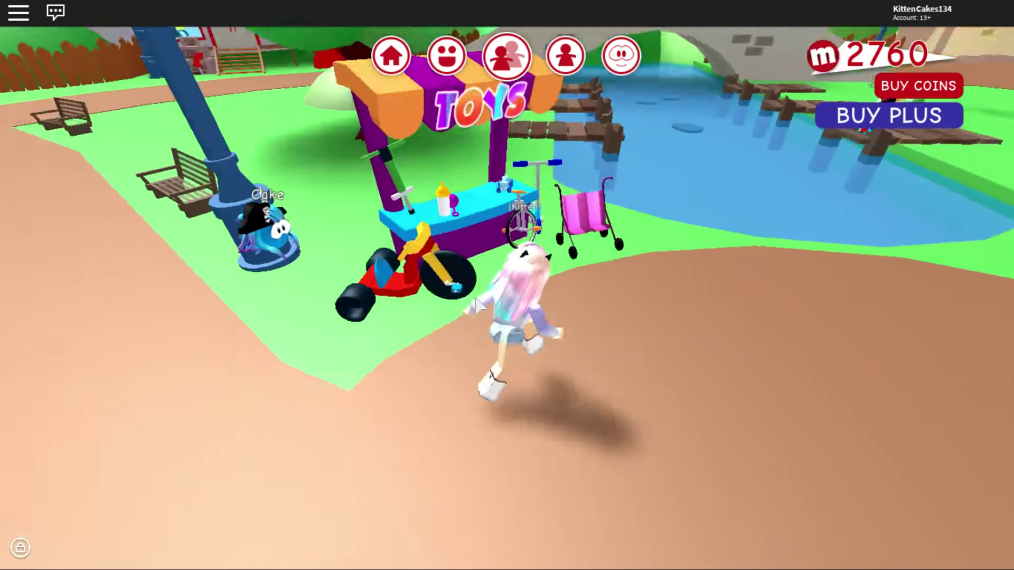
{"action": "key", "text": "w"}
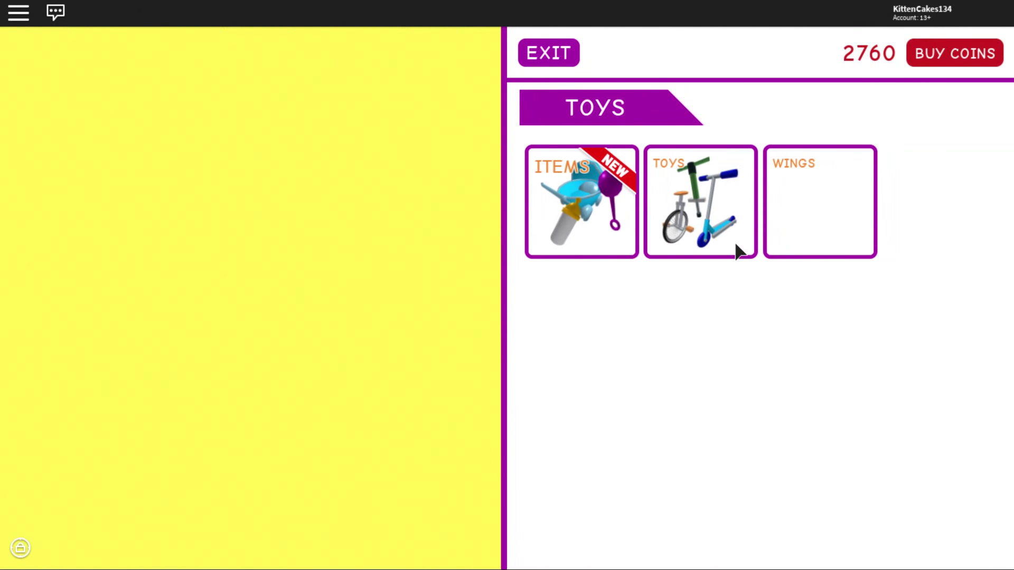
Preview the rollerskates, scooter, rollerblades, big wheel, pogo stick, skateboard and unicycle without buying.
{"action": "left_click", "coordinate": [731, 247]}
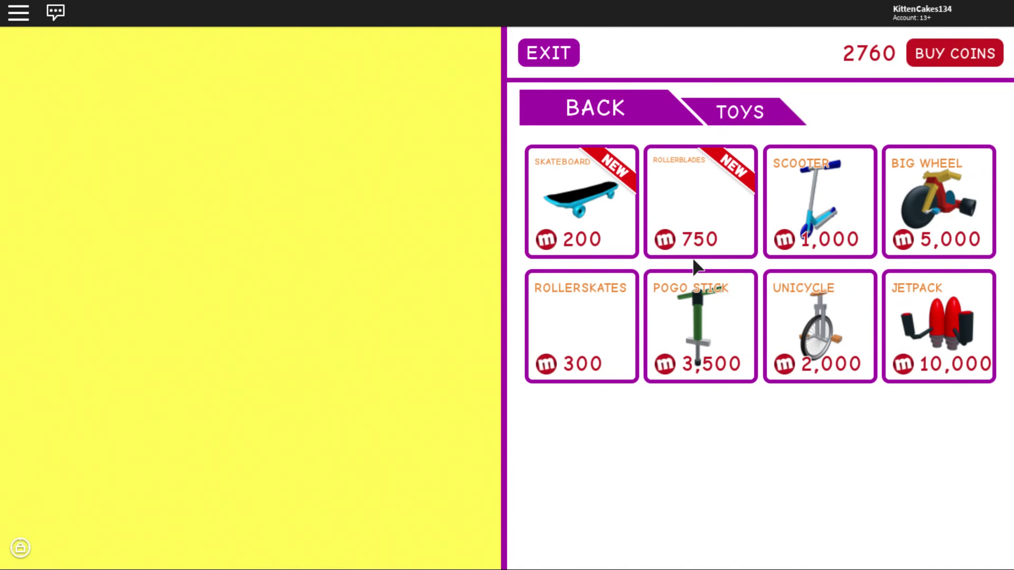
{"action": "left_click", "coordinate": [603, 330]}
{"action": "left_click", "coordinate": [800, 238]}
{"action": "left_click", "coordinate": [714, 218]}
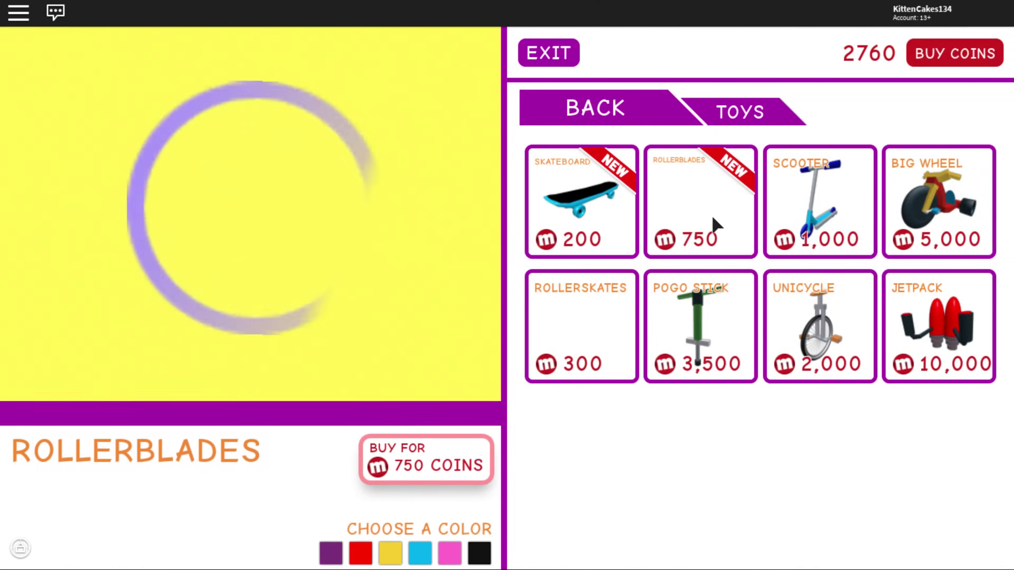
{"action": "left_click", "coordinate": [901, 246]}
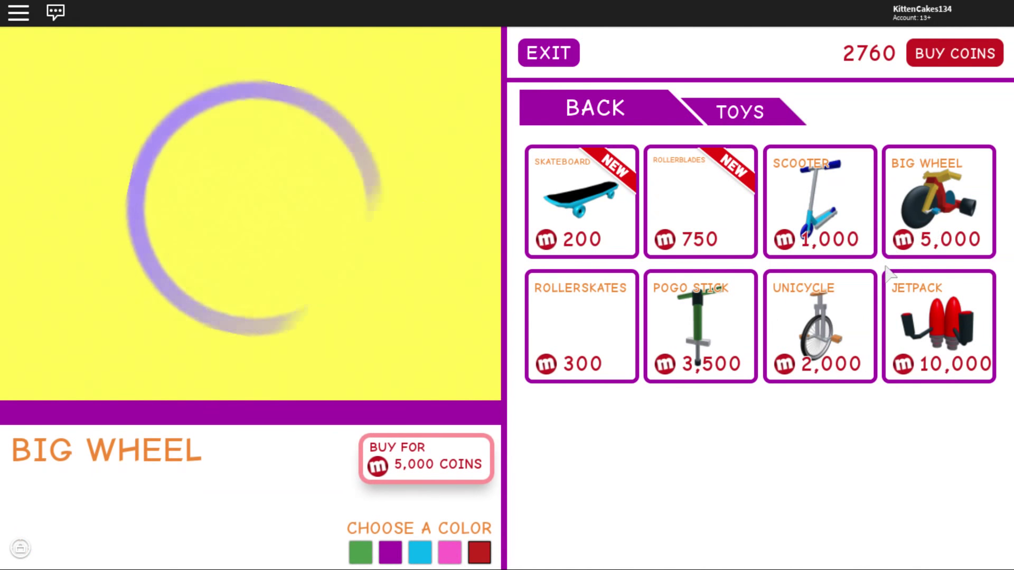
{"action": "left_click", "coordinate": [729, 379]}
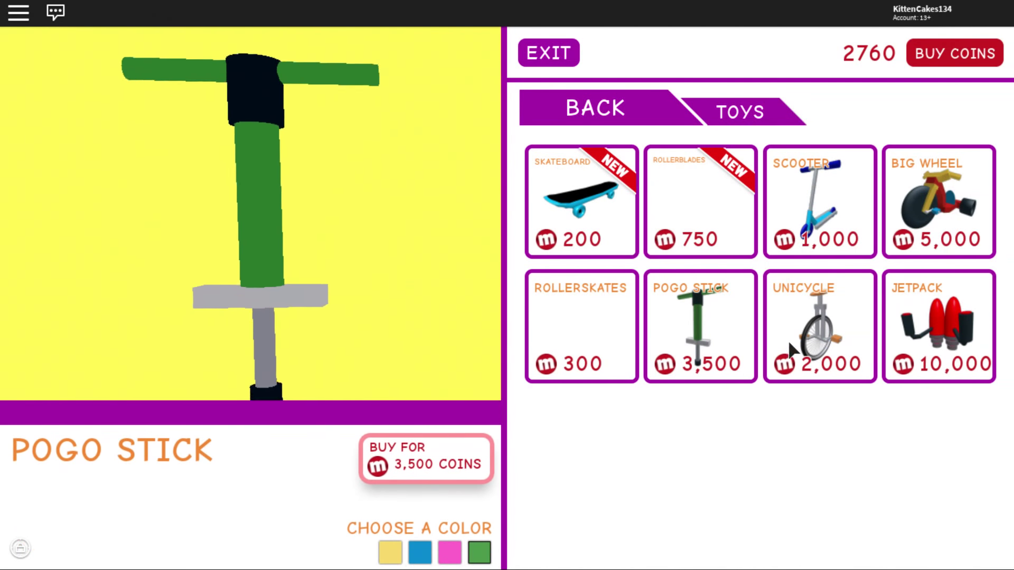
{"action": "left_click", "coordinate": [607, 352]}
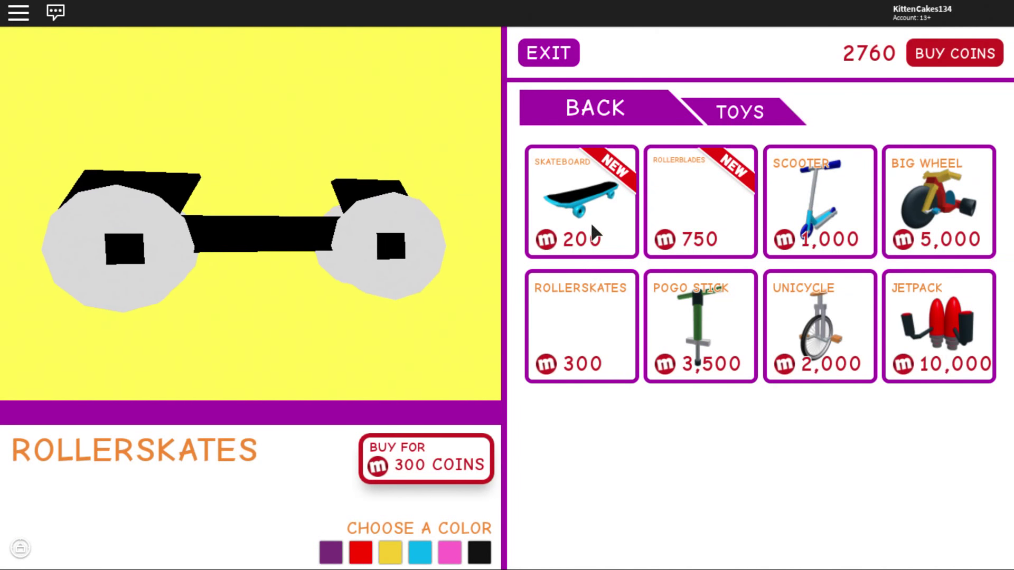
{"action": "left_click", "coordinate": [590, 220]}
{"action": "left_click", "coordinate": [798, 301]}
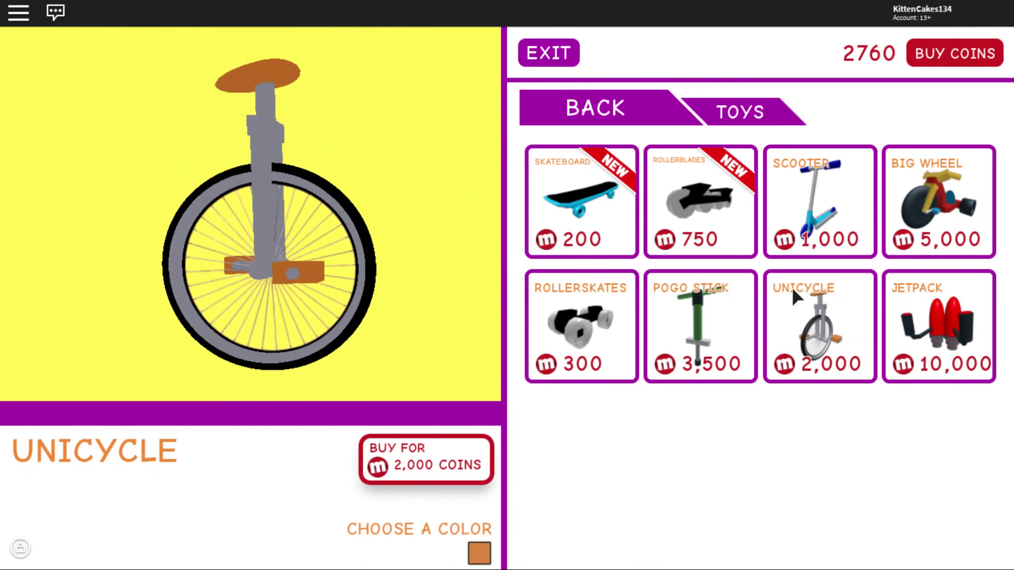
{"action": "left_click", "coordinate": [547, 53]}
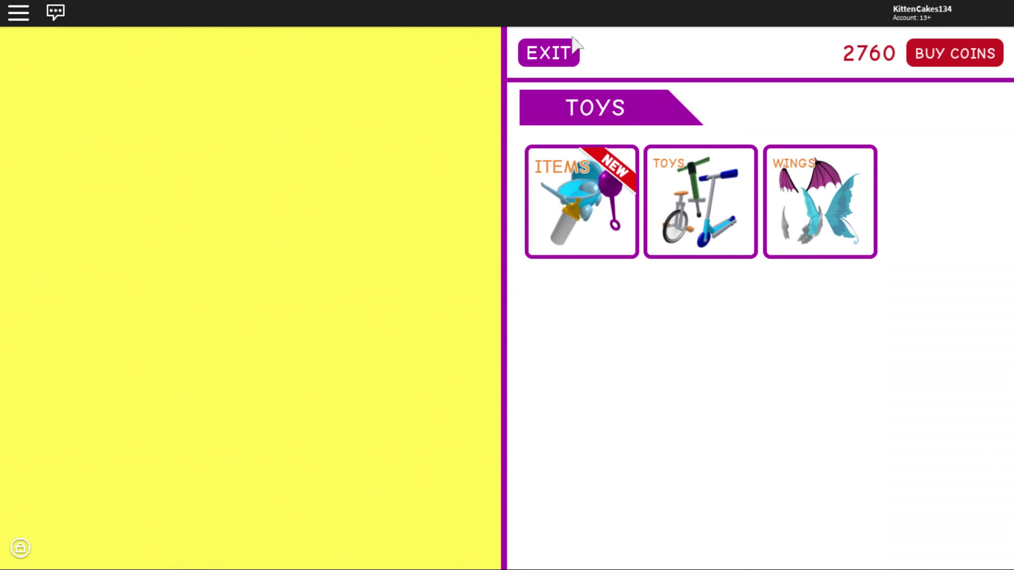
Leave the Toys shop and run across the park with Cake to the fisherman under the tree.
{"action": "left_click", "coordinate": [575, 50]}
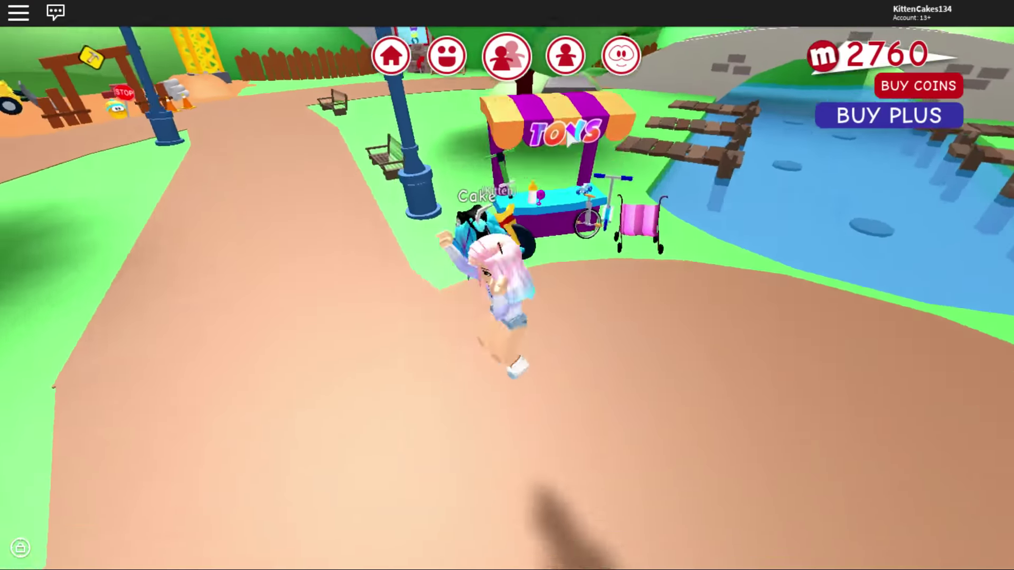
{"action": "key", "text": "w"}
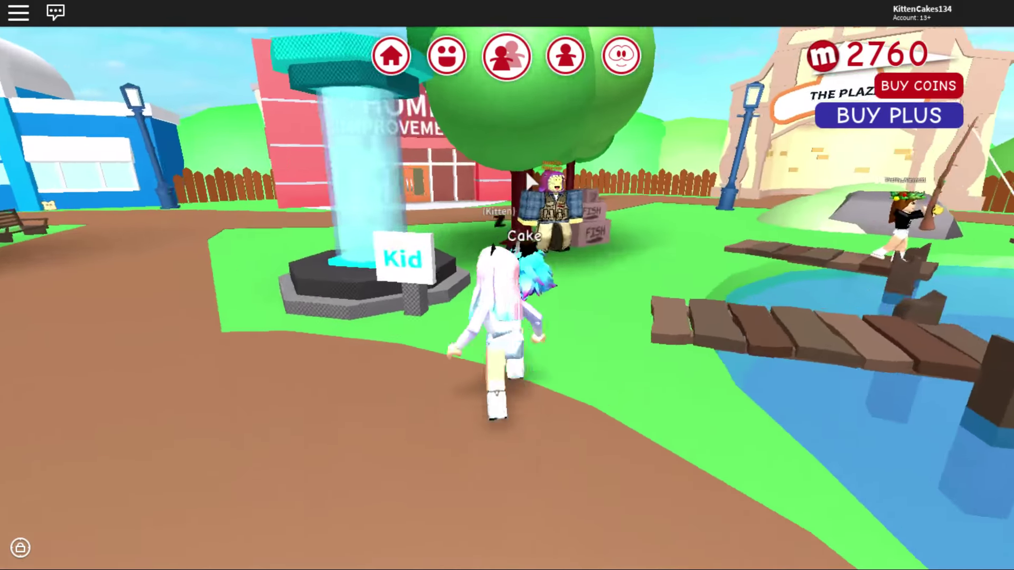
{"action": "key", "text": "w"}
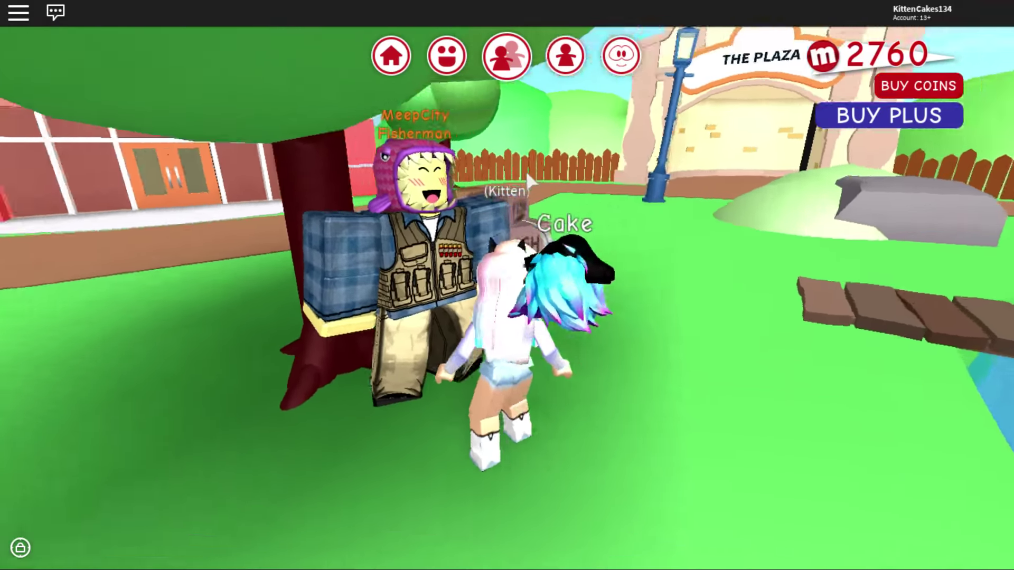
{"action": "key", "text": "w"}
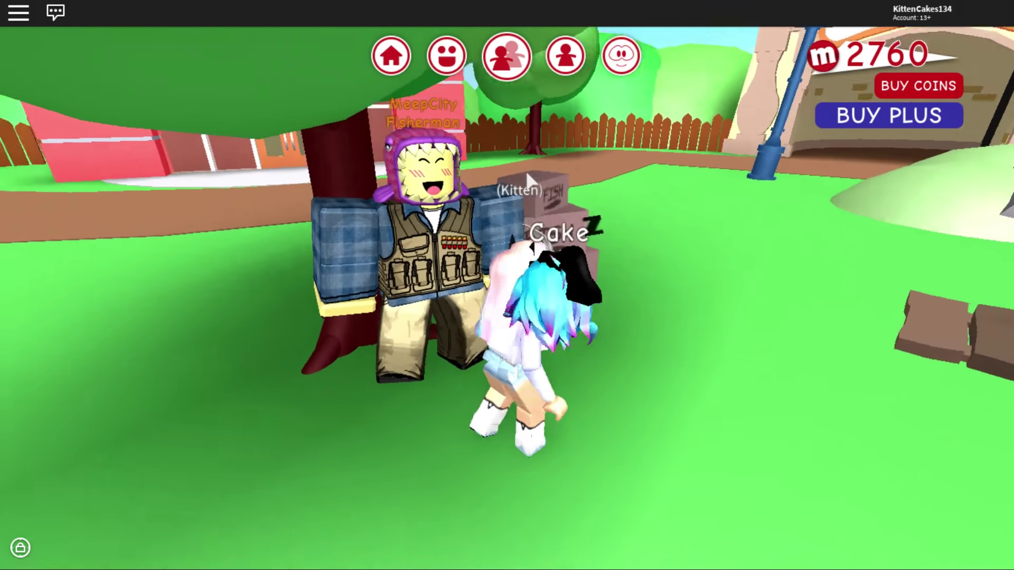
{"action": "key", "text": "s"}
{"action": "key", "text": "w"}
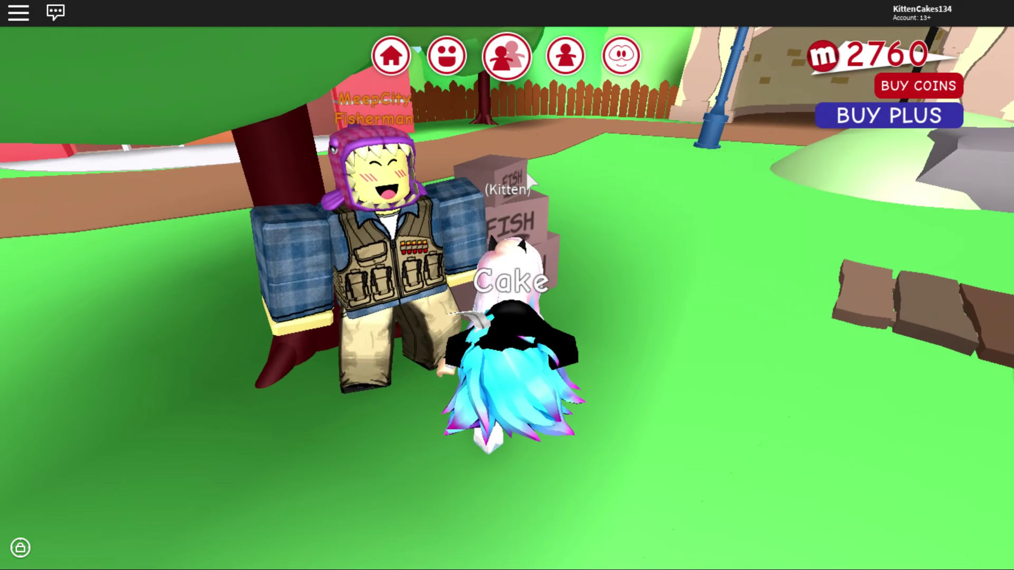
Decline the Sell All Fish offer and step onto the pond dock to start fishing.
{"action": "key", "text": "d"}
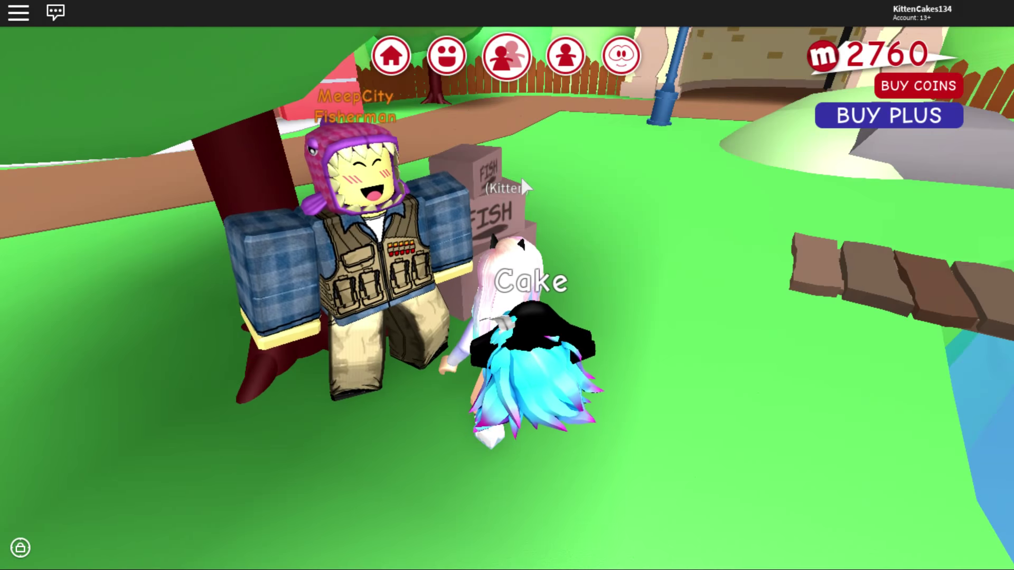
{"action": "key", "text": "d"}
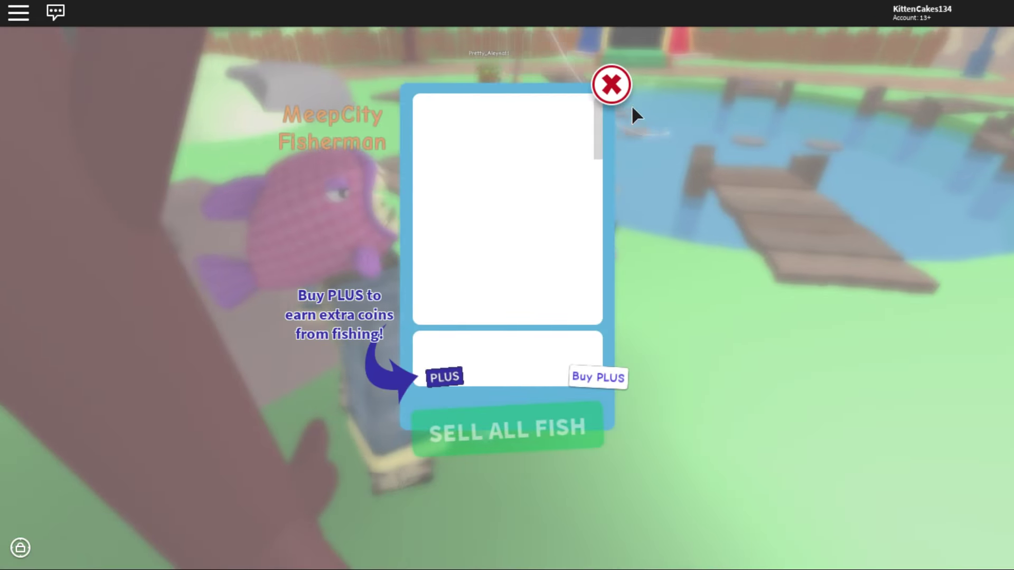
{"action": "left_click", "coordinate": [610, 85]}
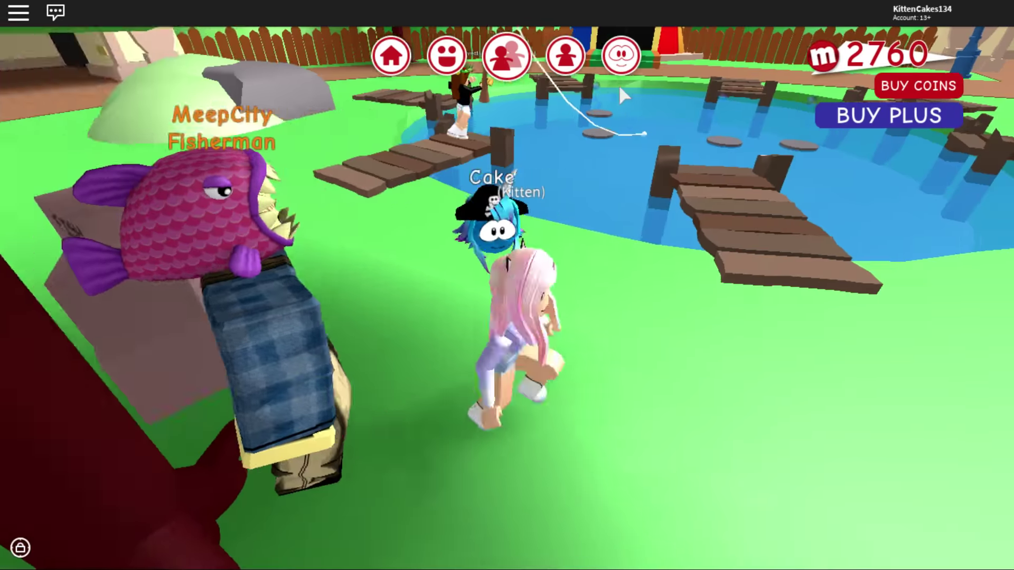
{"action": "key", "text": "w"}
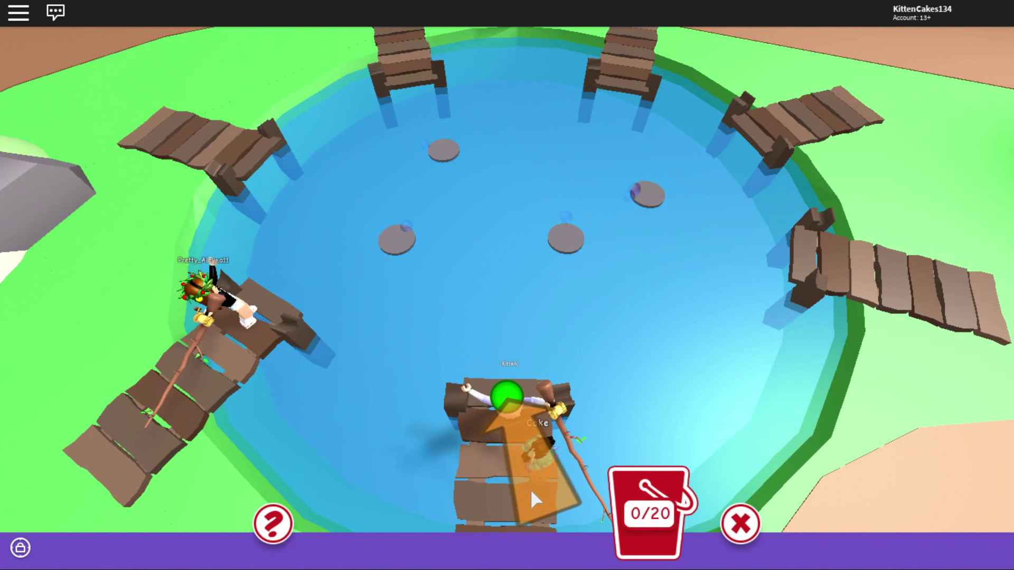
Cast and reel repeatedly, keeping the stone-grey and Pebble Alder fish, until the bucket holds 4/20.
{"action": "left_click", "coordinate": [530, 497]}
{"action": "left_click", "coordinate": [526, 485]}
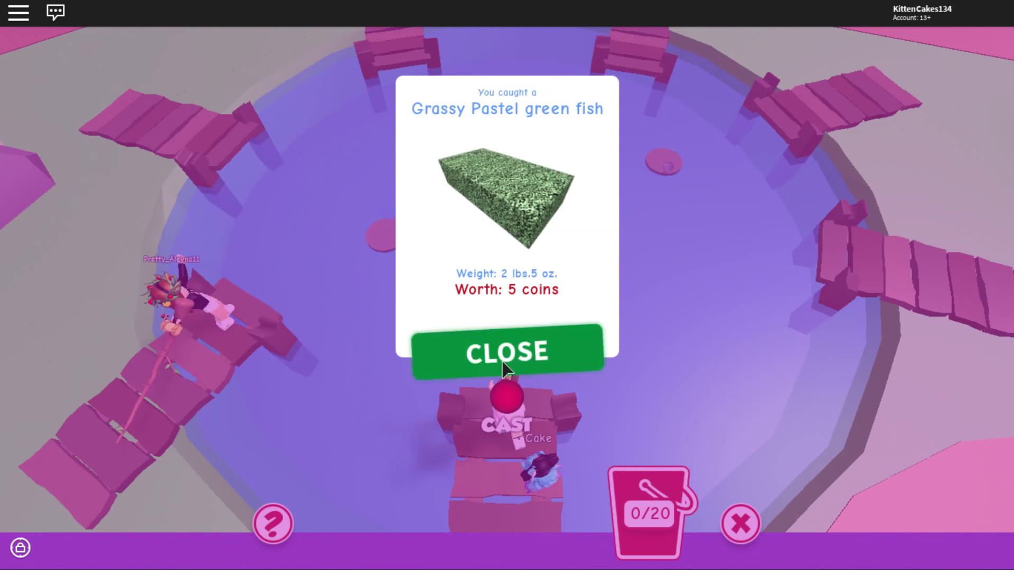
{"action": "left_click", "coordinate": [505, 376]}
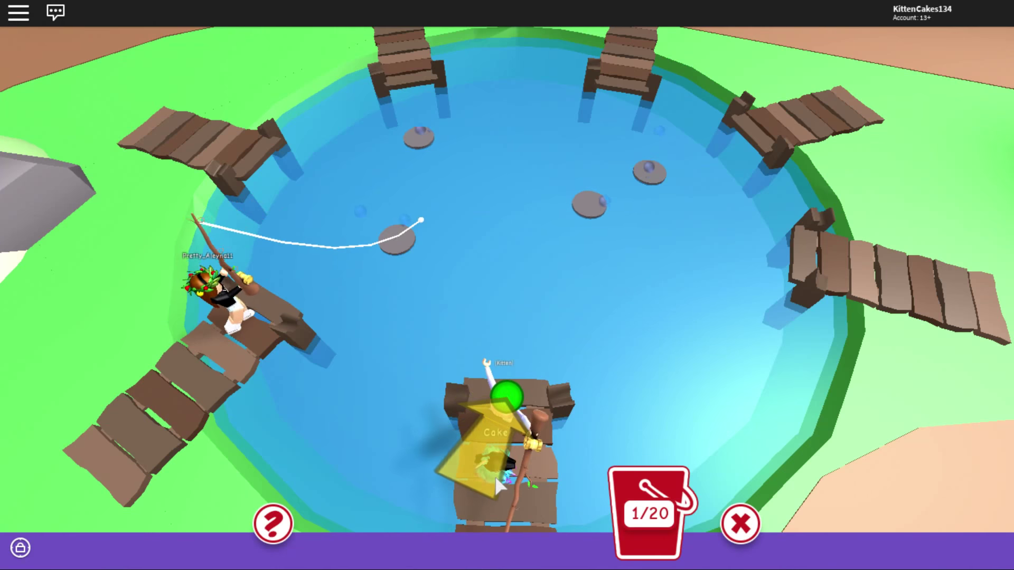
{"action": "left_click", "coordinate": [491, 480]}
{"action": "left_click", "coordinate": [489, 475]}
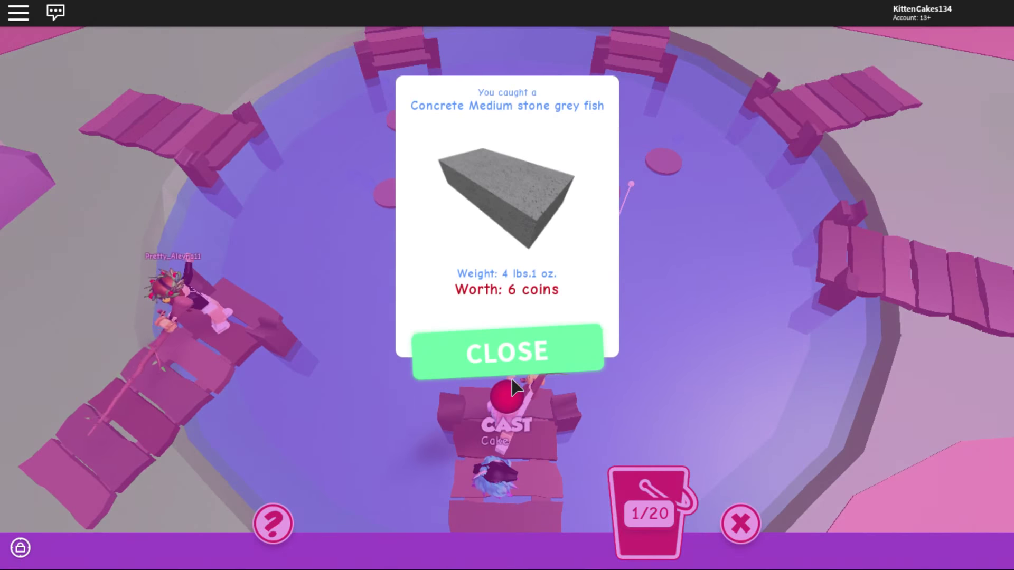
{"action": "left_click", "coordinate": [504, 353]}
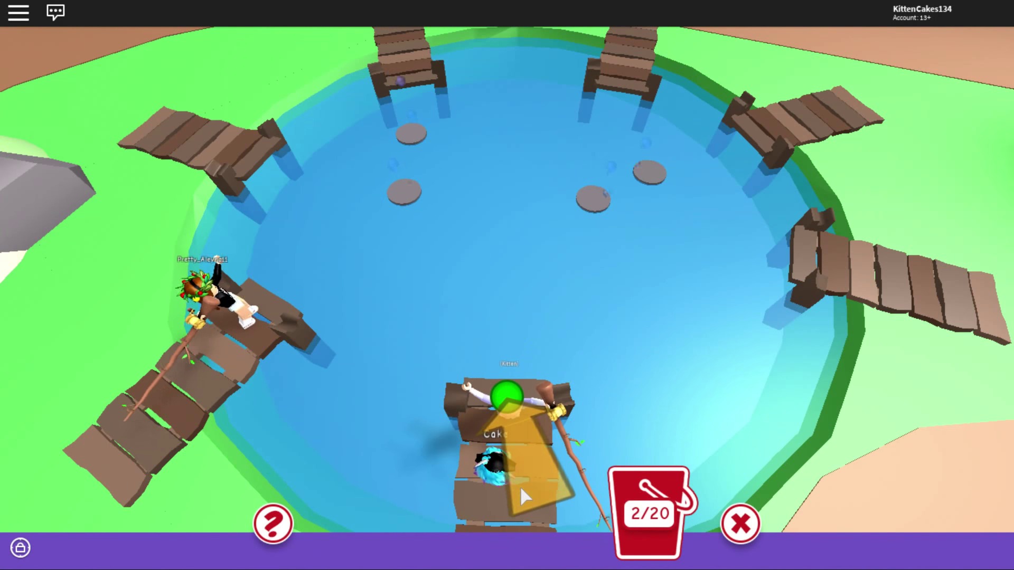
{"action": "left_click", "coordinate": [519, 488]}
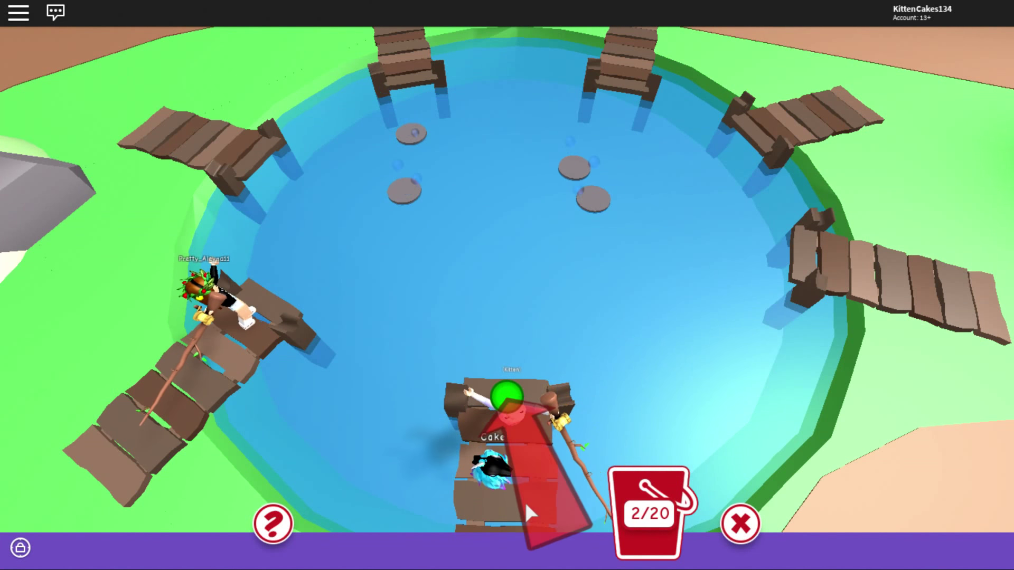
{"action": "left_click", "coordinate": [524, 501]}
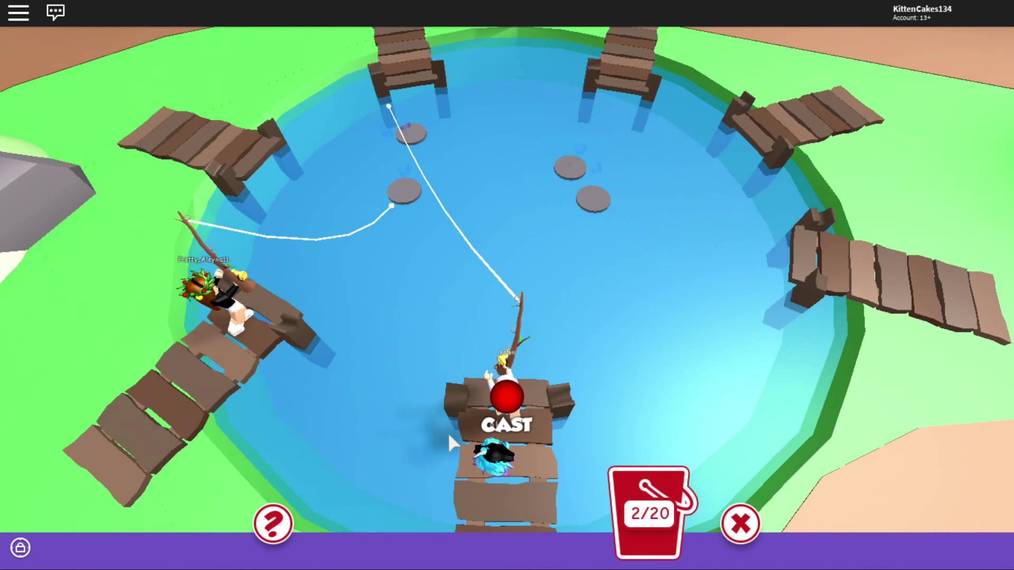
{"action": "left_click", "coordinate": [511, 394]}
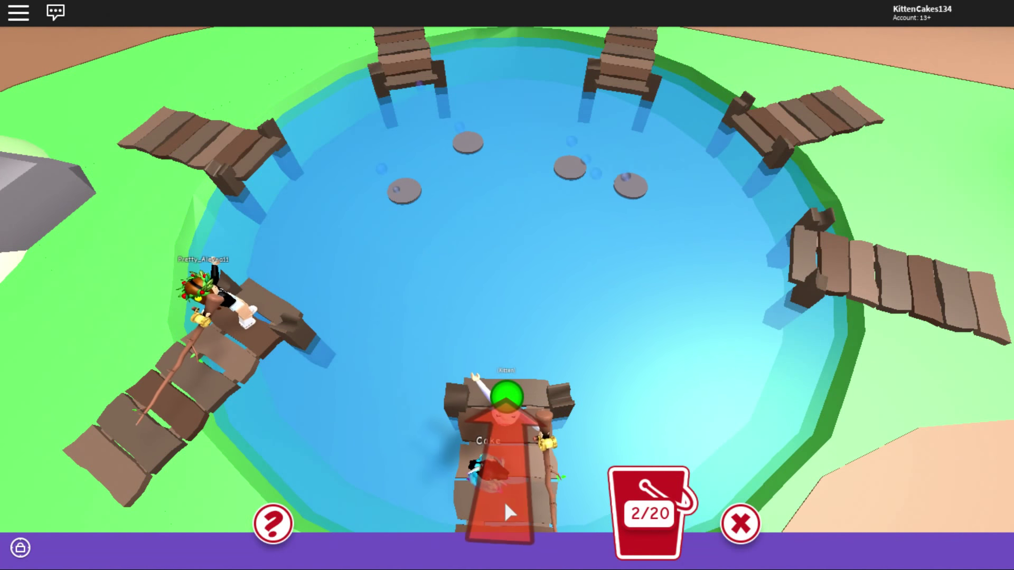
{"action": "left_click", "coordinate": [516, 497]}
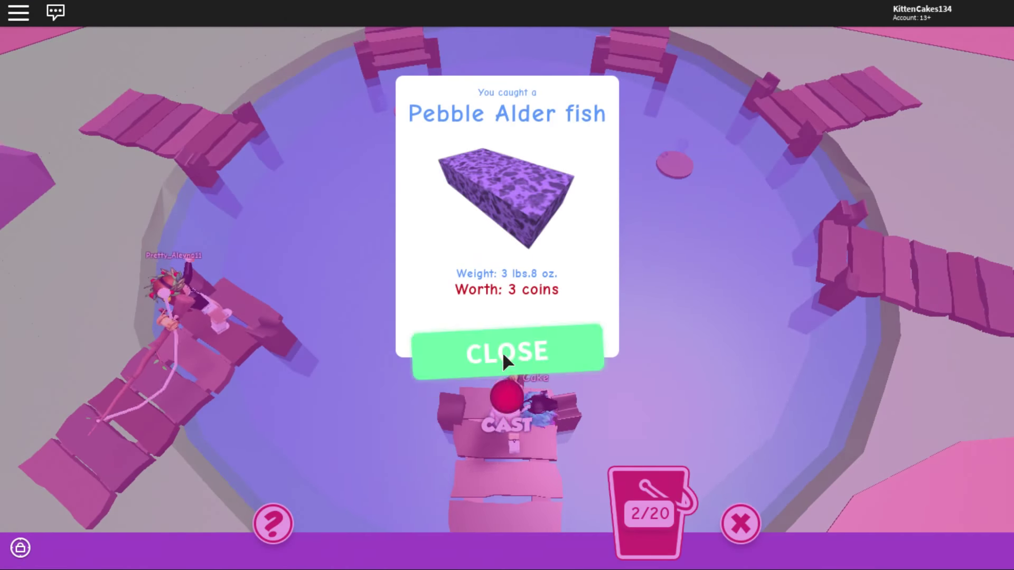
{"action": "left_click", "coordinate": [502, 353]}
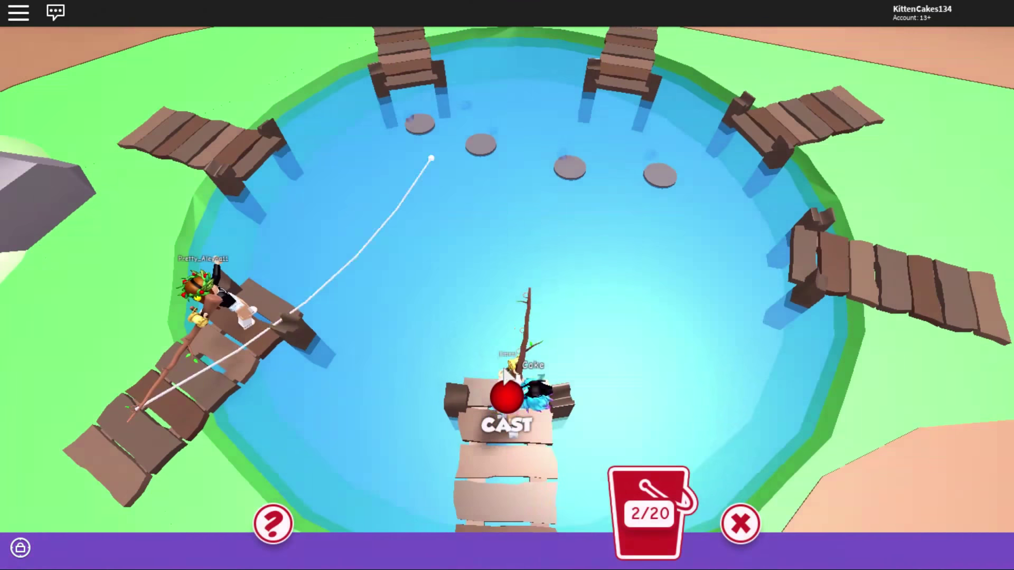
{"action": "left_click", "coordinate": [496, 406]}
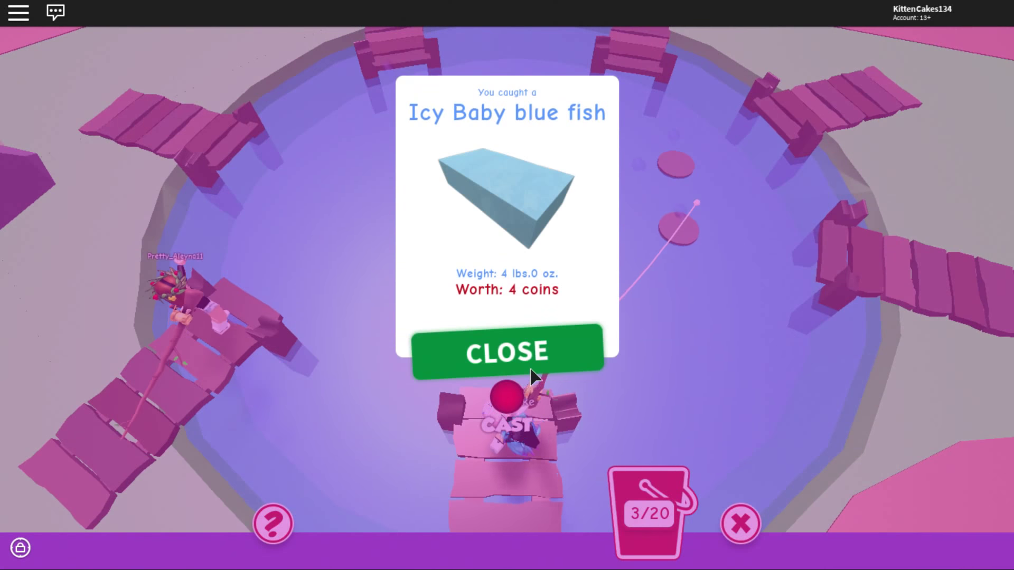
{"action": "left_click", "coordinate": [529, 339]}
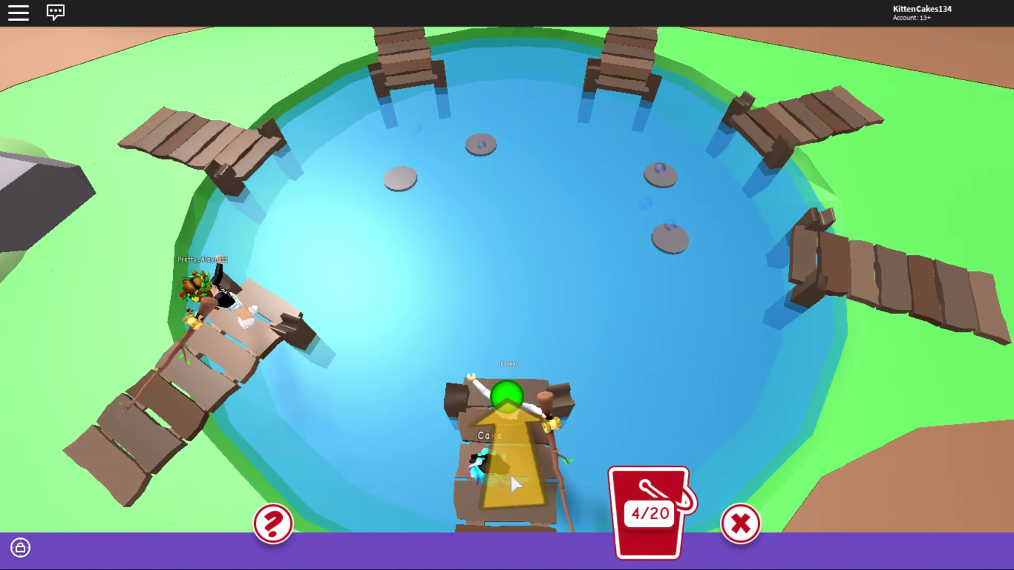
Keep casting, keeping the Wooden Bronze and Pebble Lily white fish, then recast the line.
{"action": "left_click", "coordinate": [516, 496]}
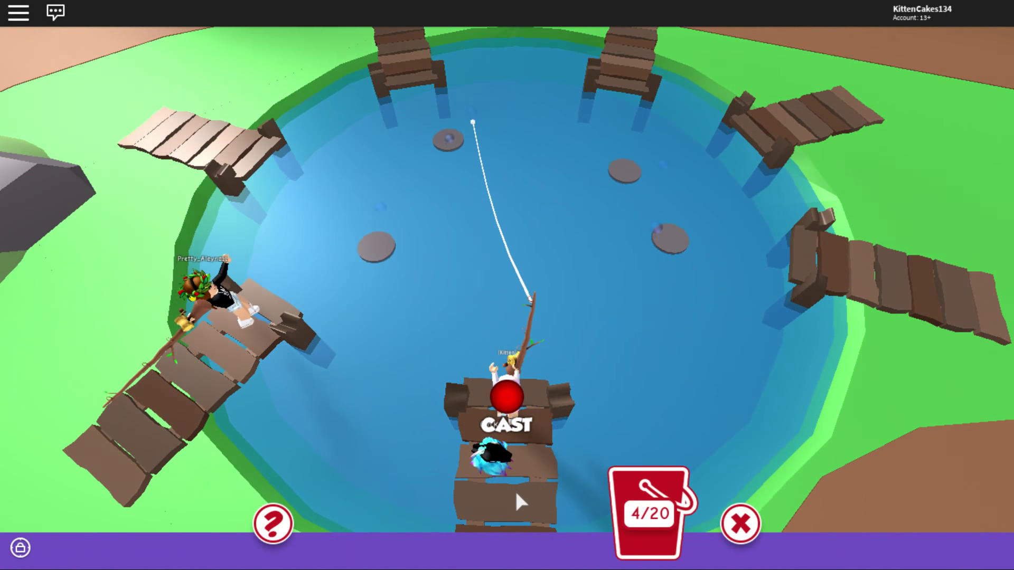
{"action": "left_click", "coordinate": [507, 398]}
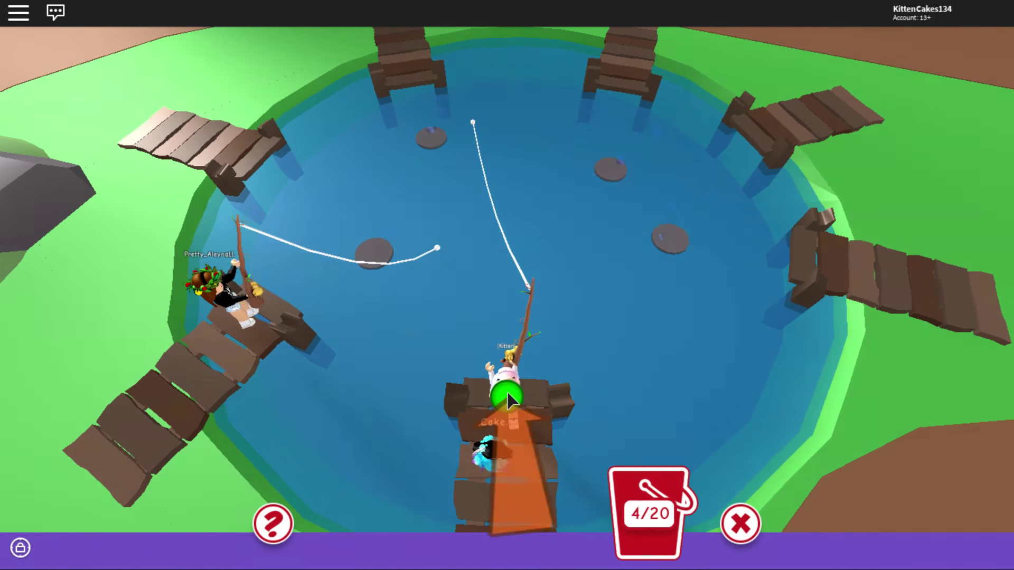
{"action": "left_click", "coordinate": [543, 476]}
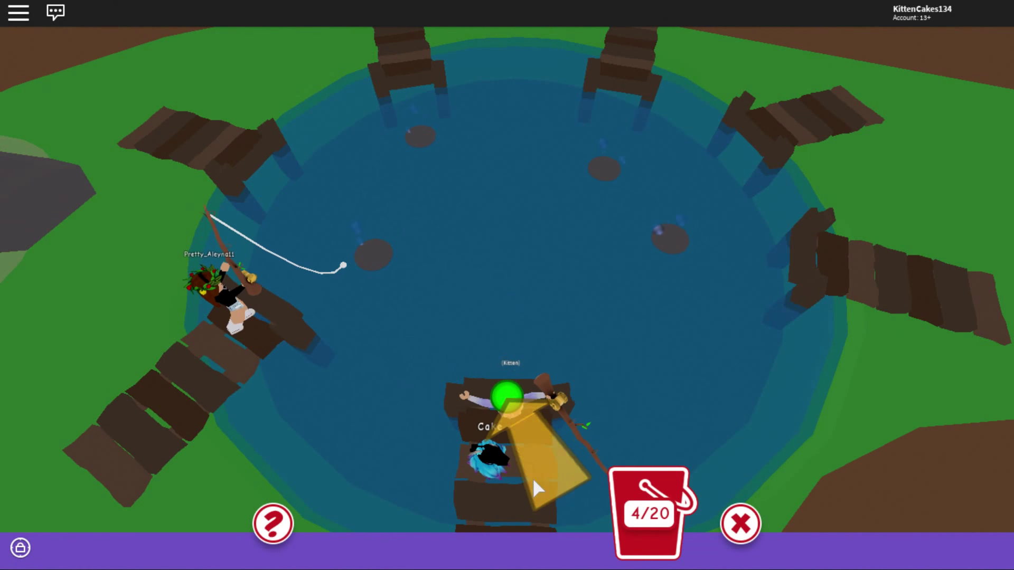
{"action": "left_click", "coordinate": [533, 506]}
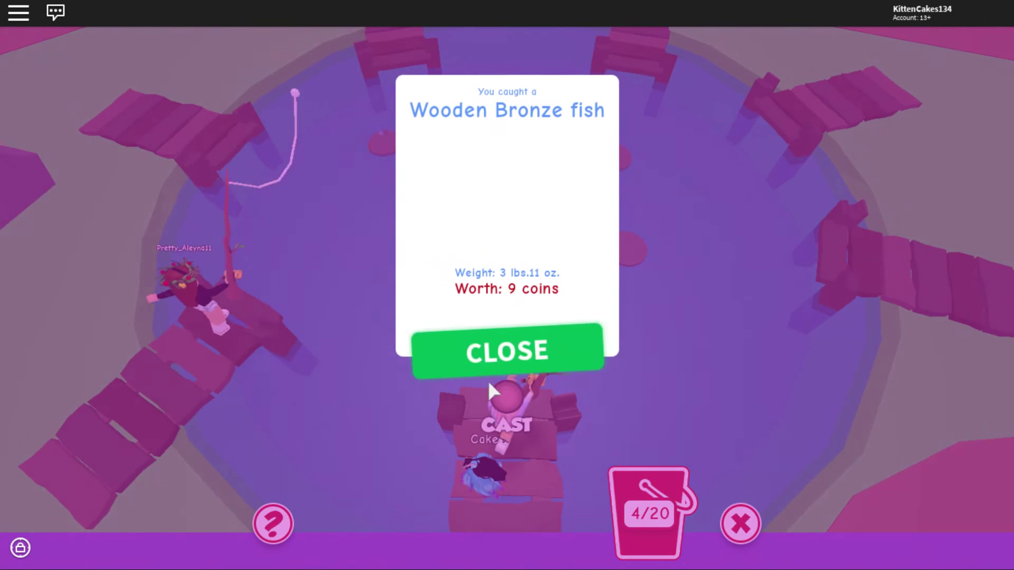
{"action": "left_click", "coordinate": [506, 360]}
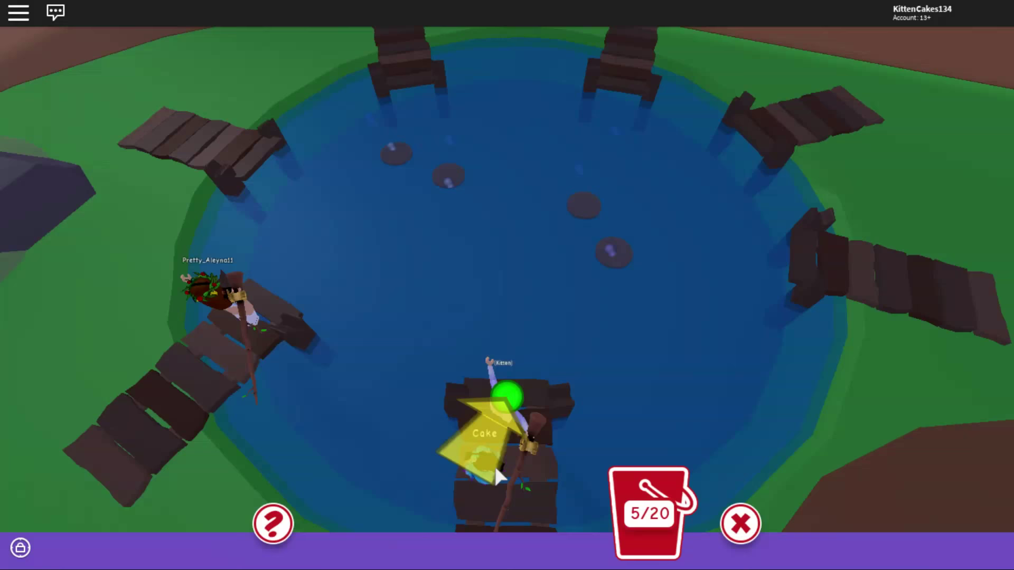
{"action": "left_click", "coordinate": [493, 463]}
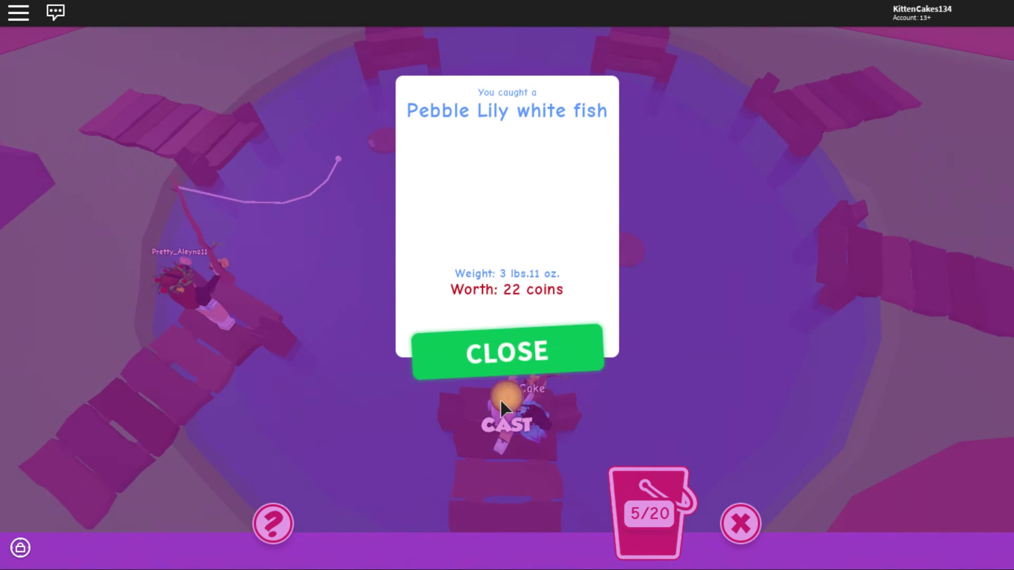
{"action": "left_click", "coordinate": [500, 394]}
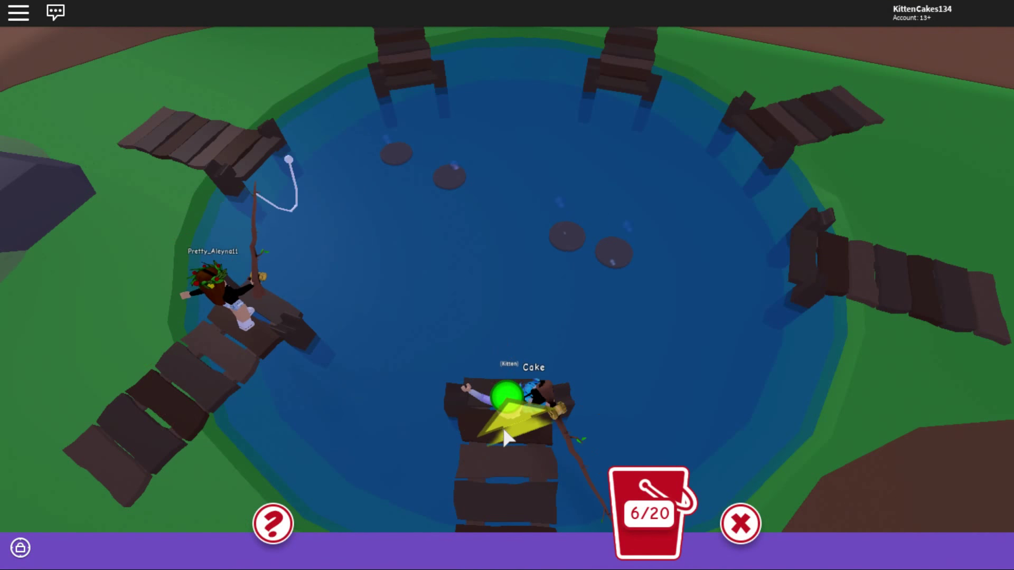
{"action": "left_click", "coordinate": [482, 456]}
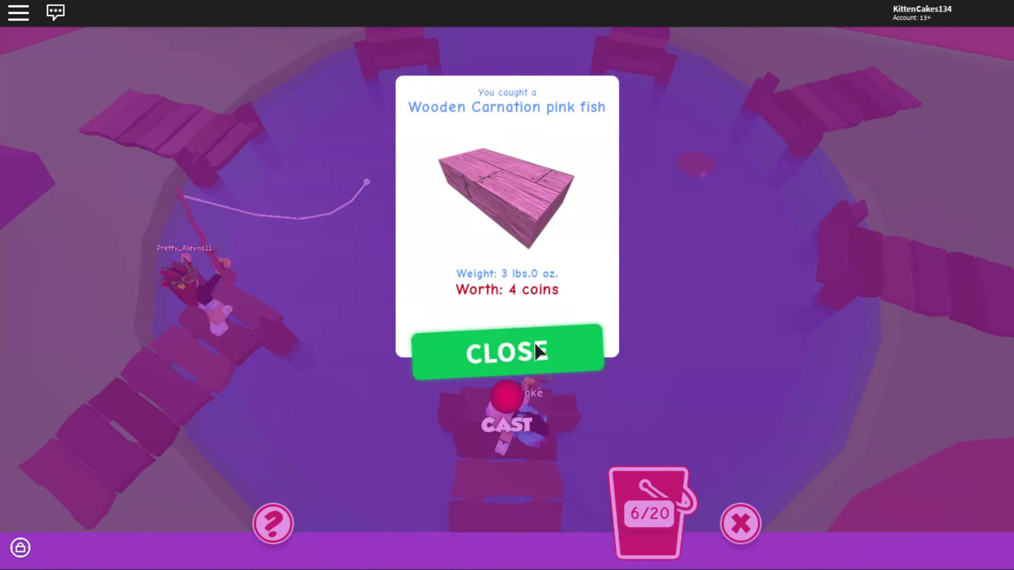
Stop fishing at 7/20, sell all fish for 53 coins (2813 total), and run toward the plaza.
{"action": "left_click", "coordinate": [538, 351]}
{"action": "left_click", "coordinate": [740, 524]}
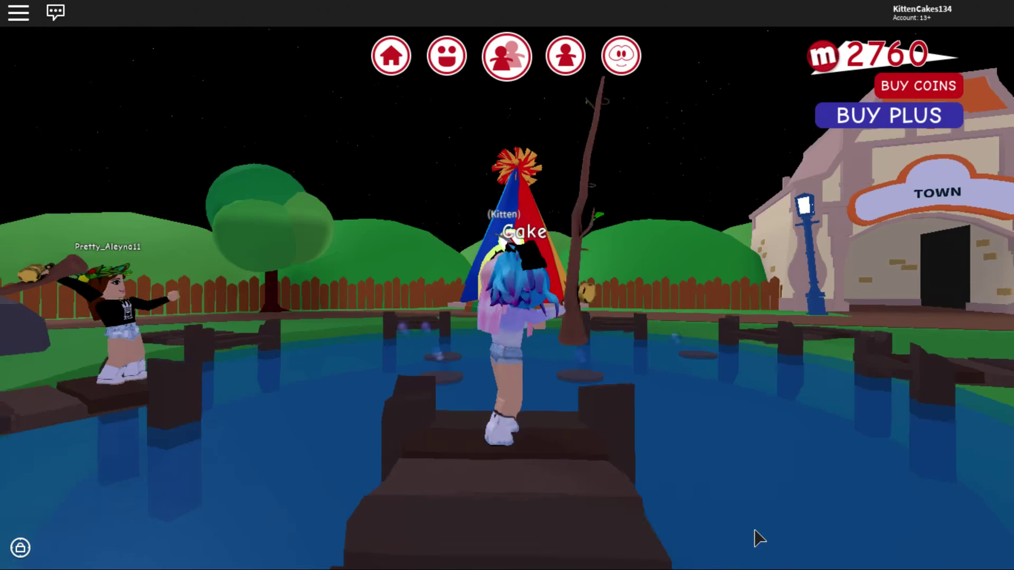
{"action": "key", "text": "w"}
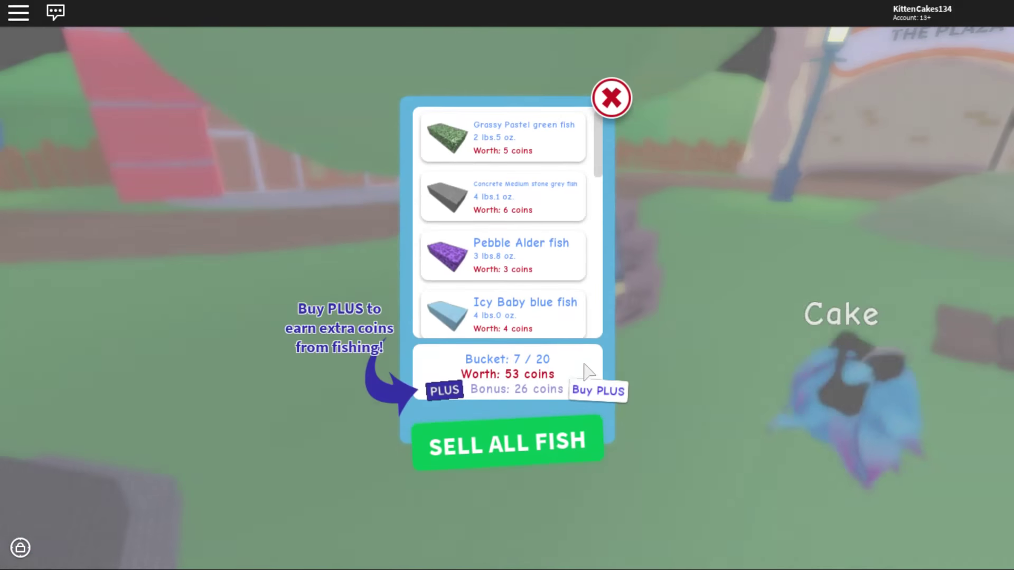
{"action": "left_click", "coordinate": [491, 442]}
{"action": "key", "text": "w"}
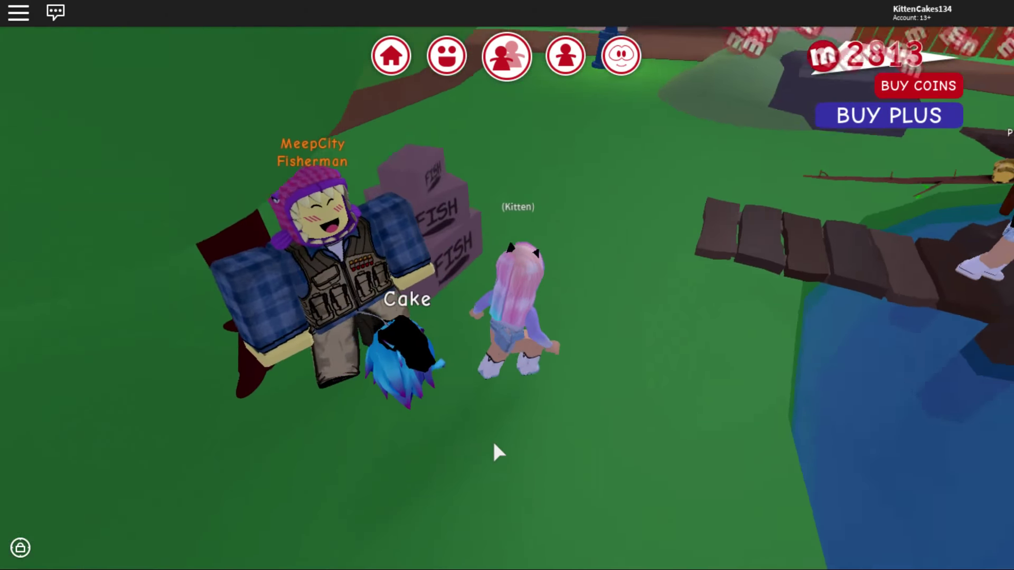
{"action": "key", "text": "w"}
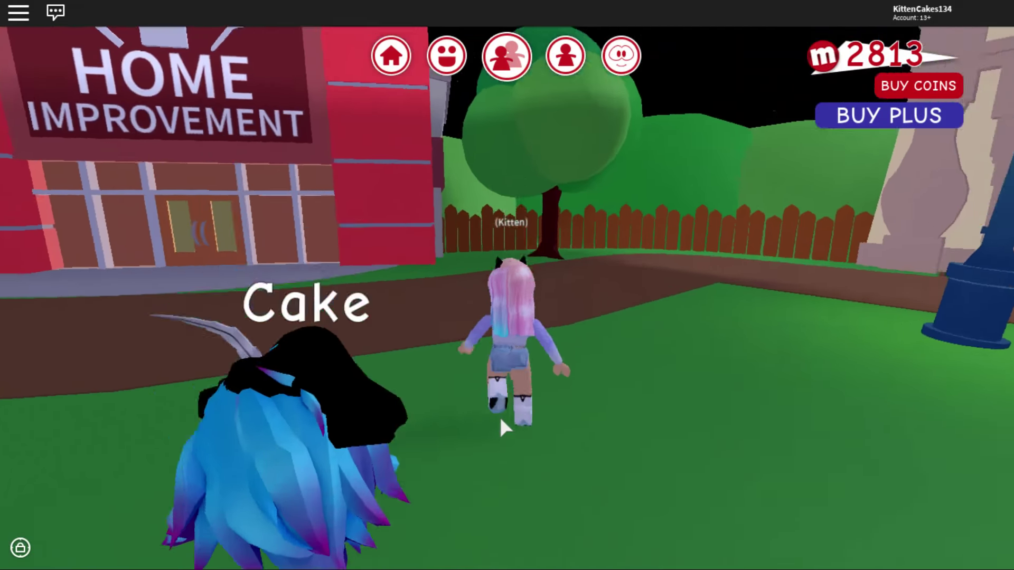
Run with Cake through The Plaza archway, past the racing building, to the pizza shop's blue door.
{"action": "key", "text": "w"}
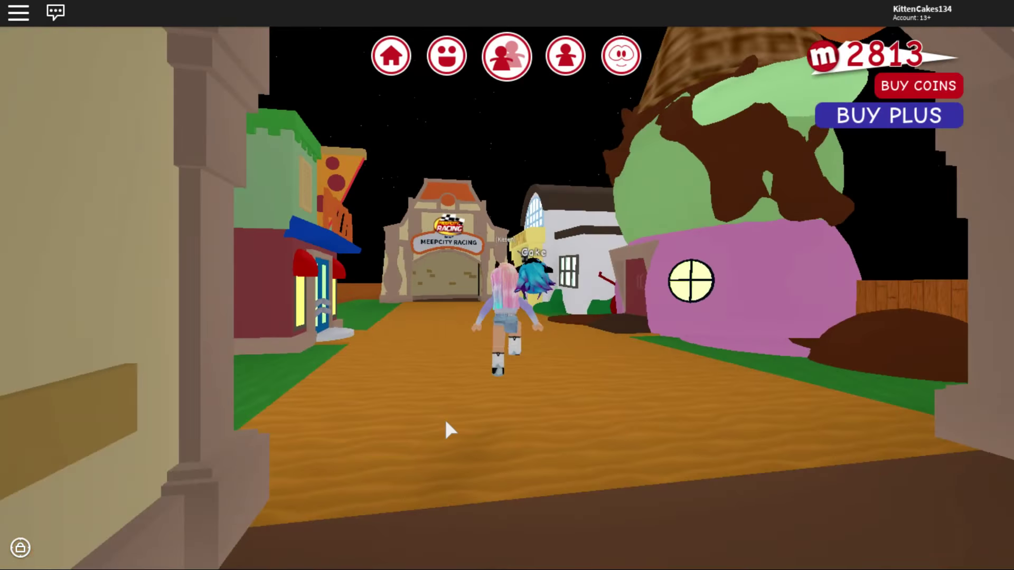
{"action": "key", "text": "w"}
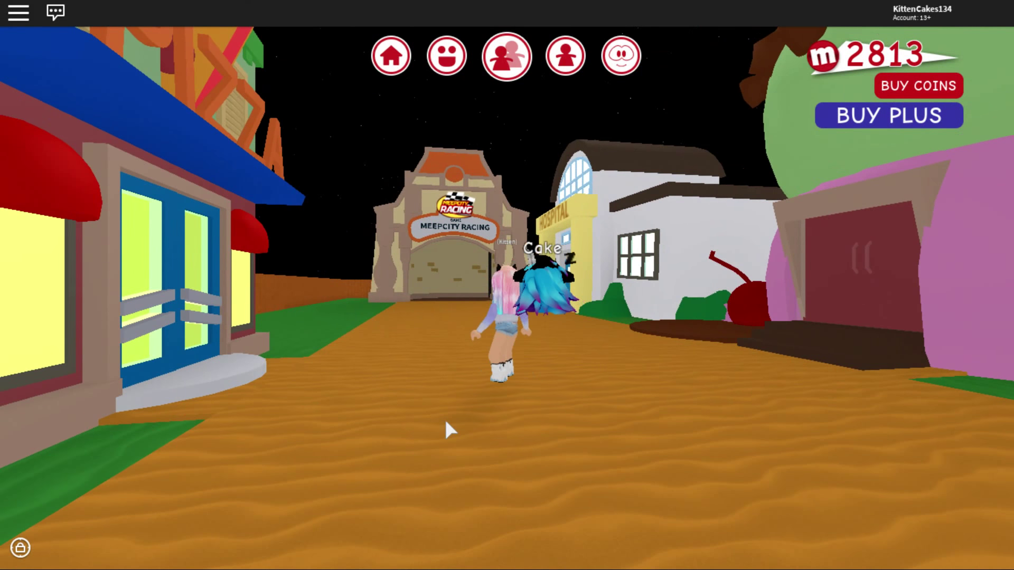
{"action": "key", "text": "s"}
{"action": "key", "text": "w"}
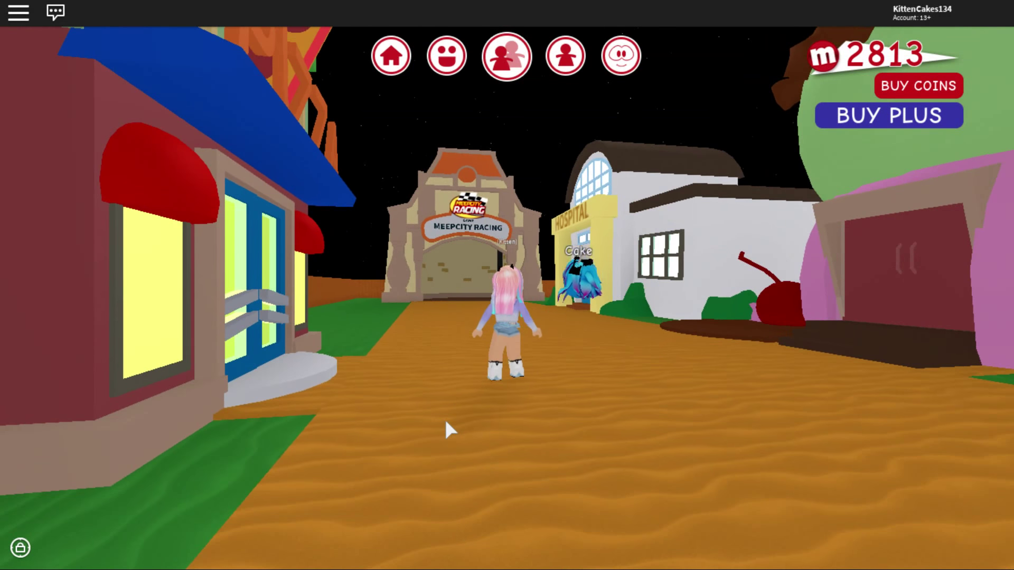
{"action": "key", "text": "a"}
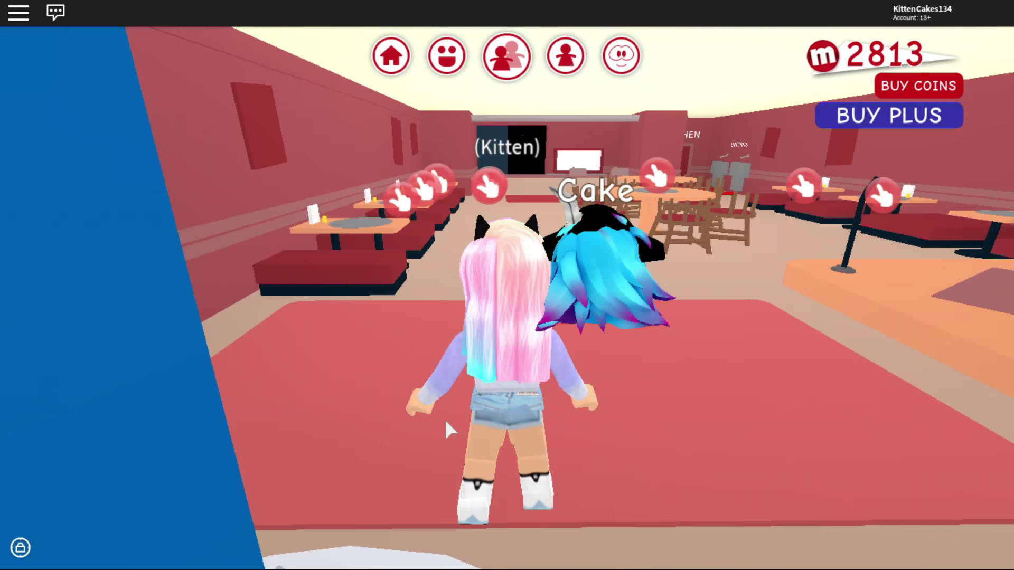
Walk through the pizza restaurant past the booths and tables, declining the uniform choices.
{"action": "key", "text": "w"}
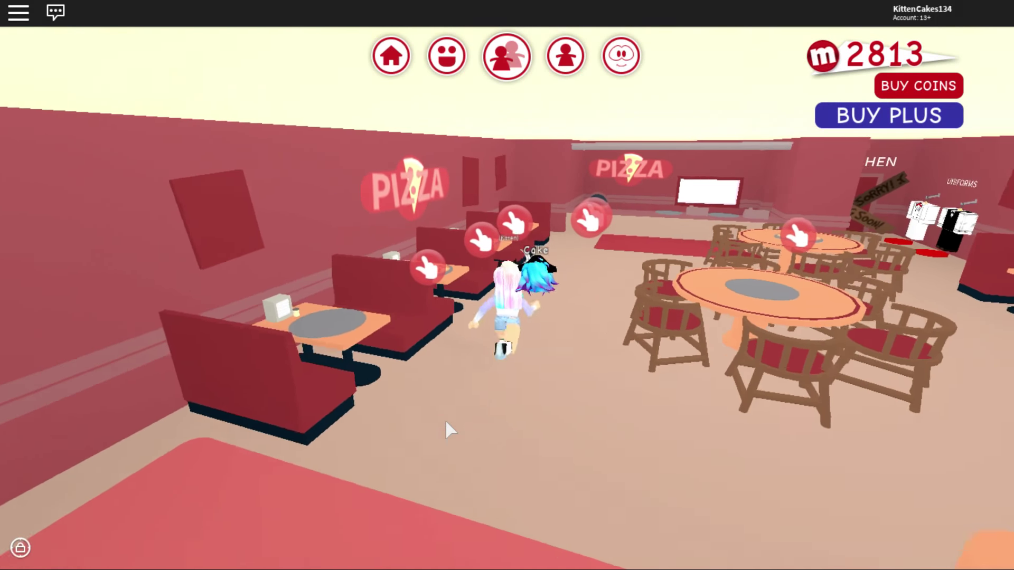
{"action": "key", "text": "w"}
{"action": "key", "text": "w"}
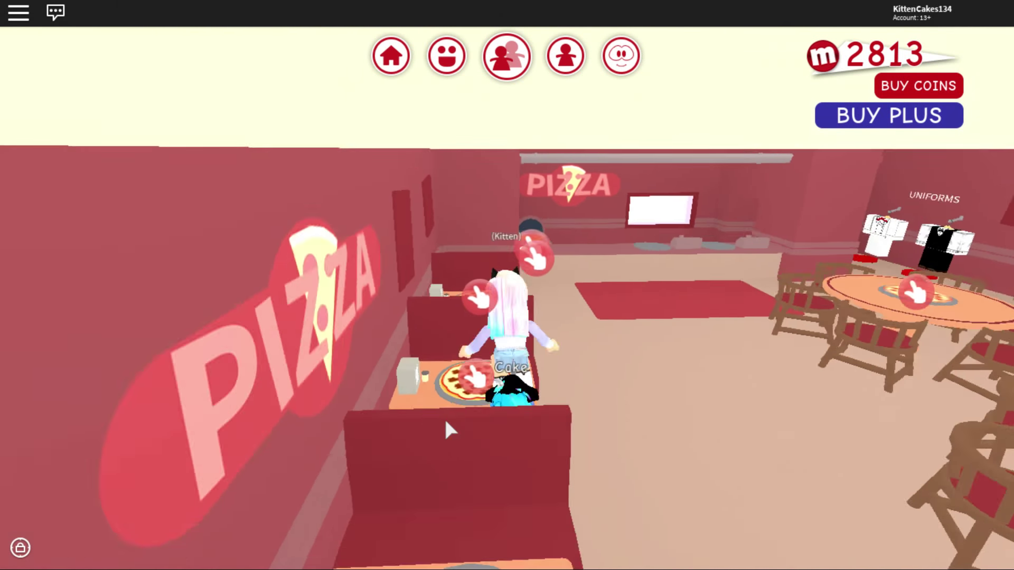
{"action": "key", "text": "w"}
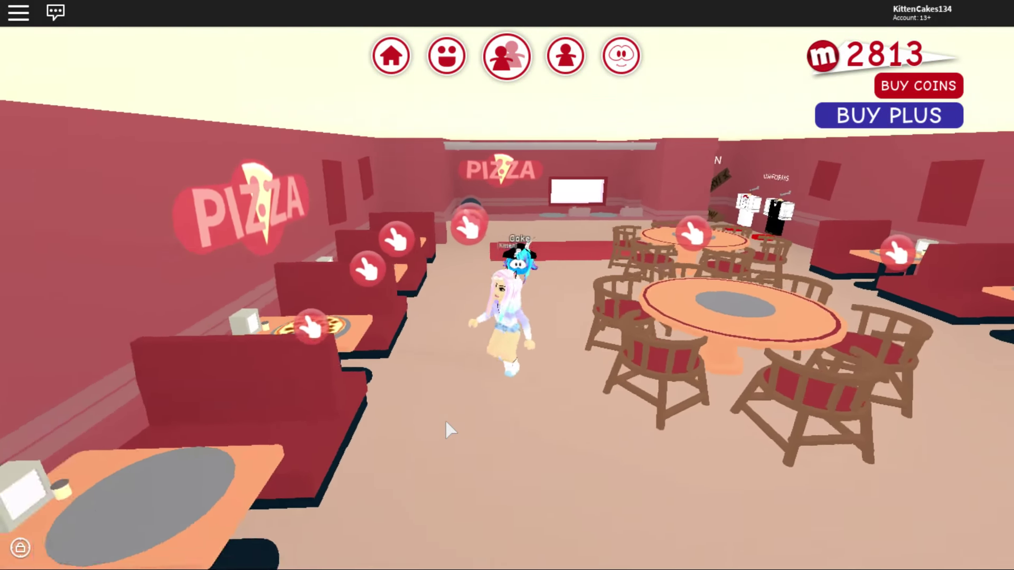
{"action": "key", "text": "w"}
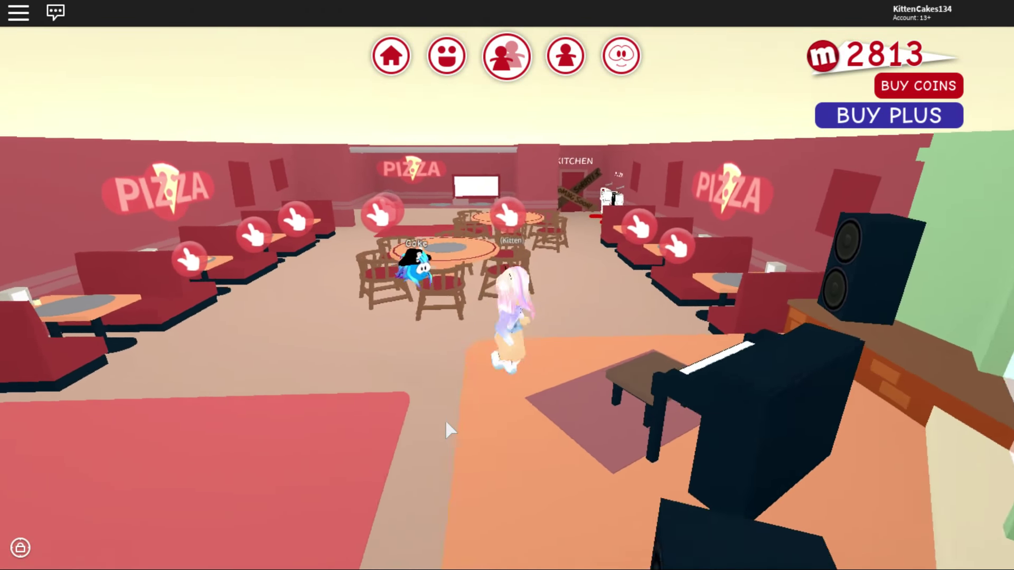
{"action": "key", "text": "w"}
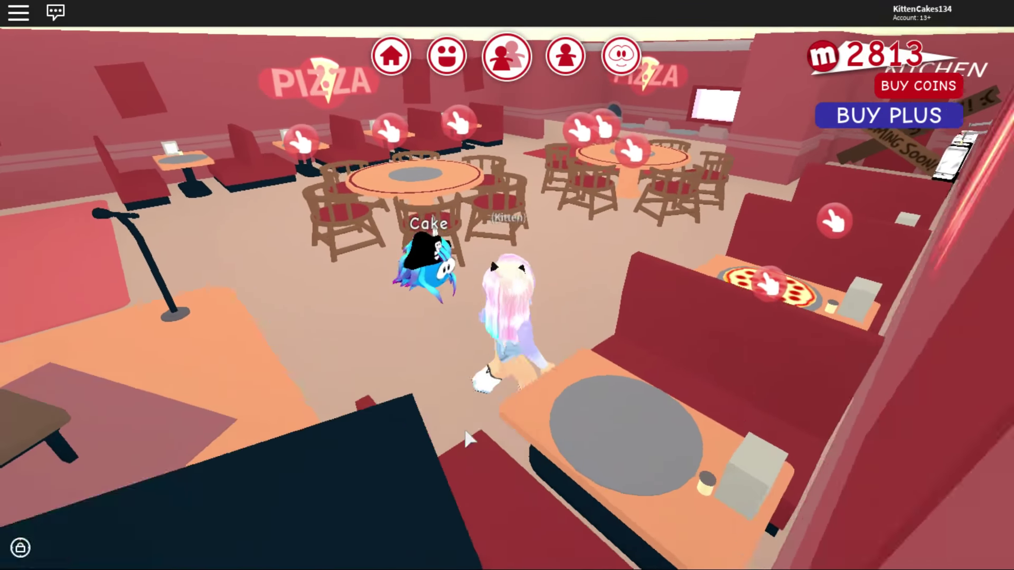
{"action": "key", "text": "w"}
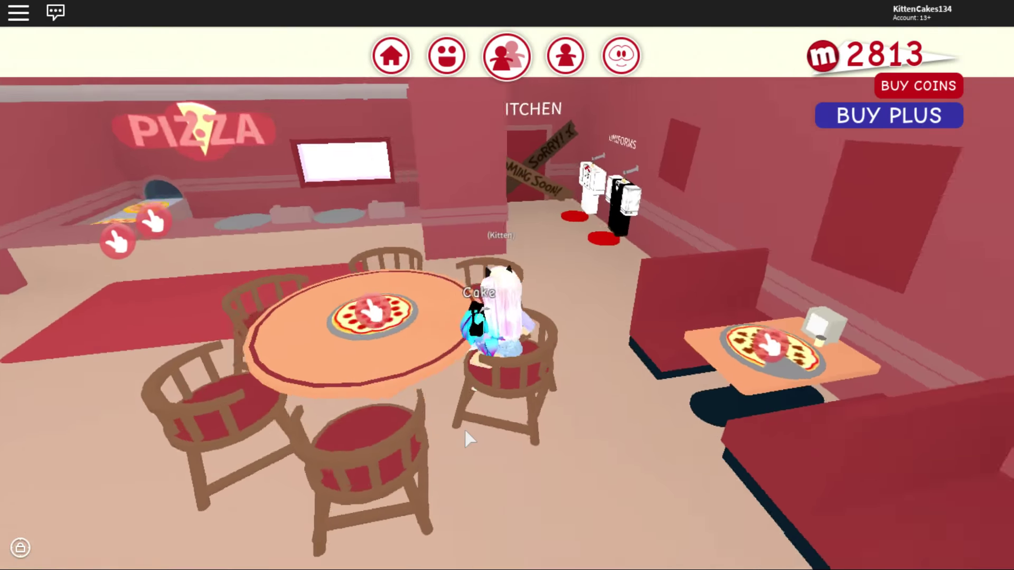
{"action": "key", "text": "w"}
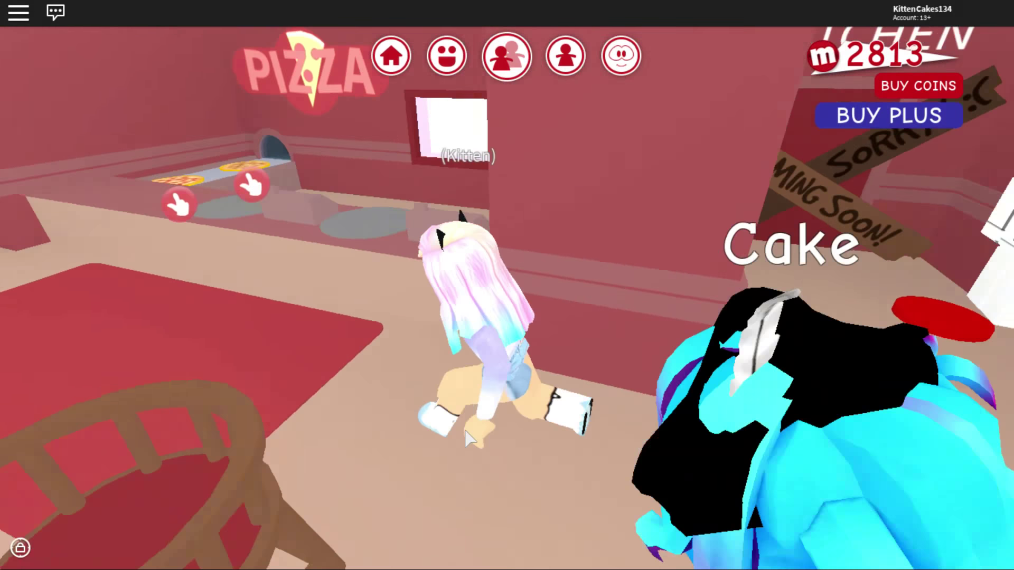
{"action": "key", "text": "w"}
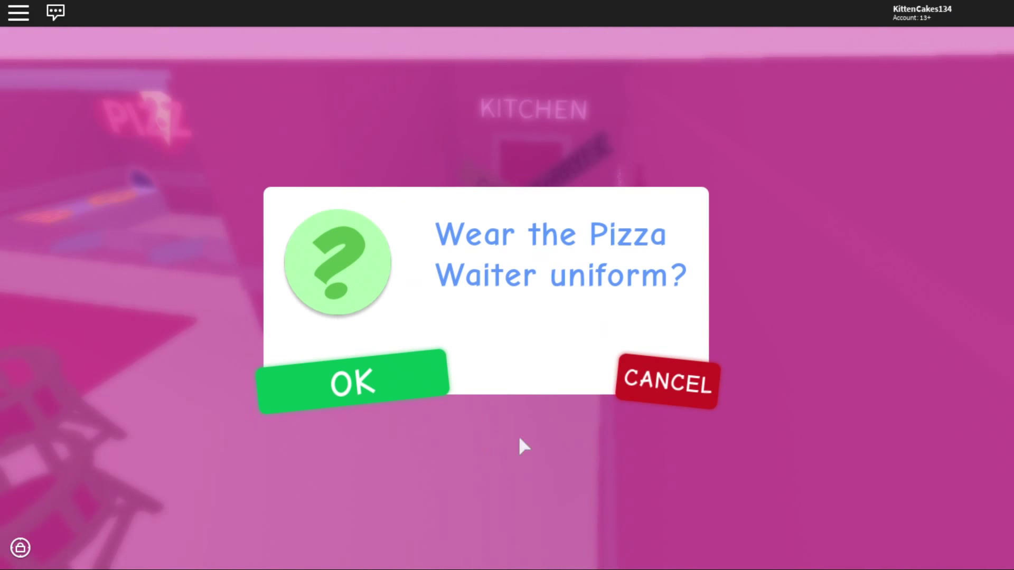
{"action": "left_click", "coordinate": [645, 403]}
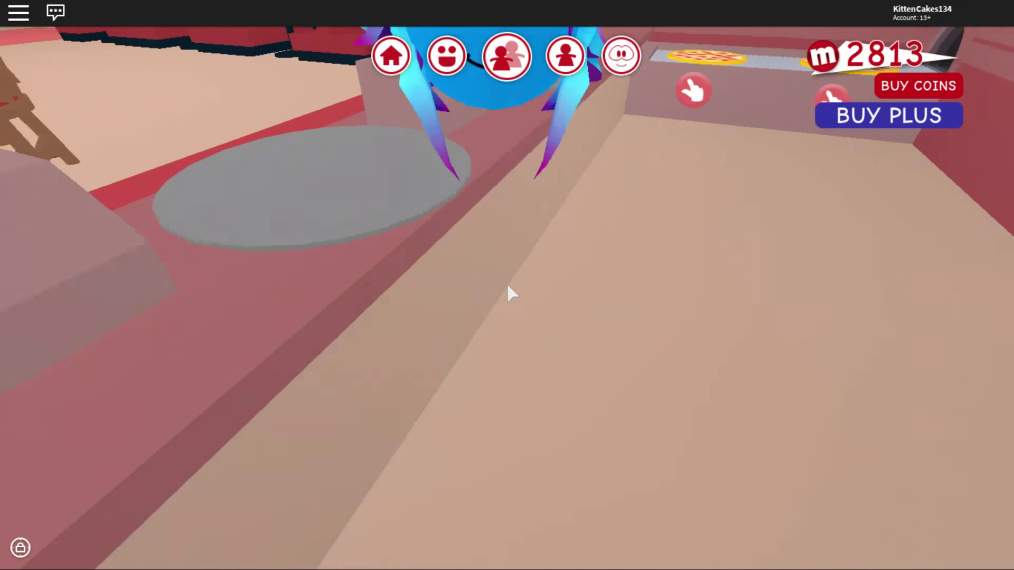
Pick up a pepperoni pizza from the counter.
{"action": "key", "text": "w"}
{"action": "key", "text": "d"}
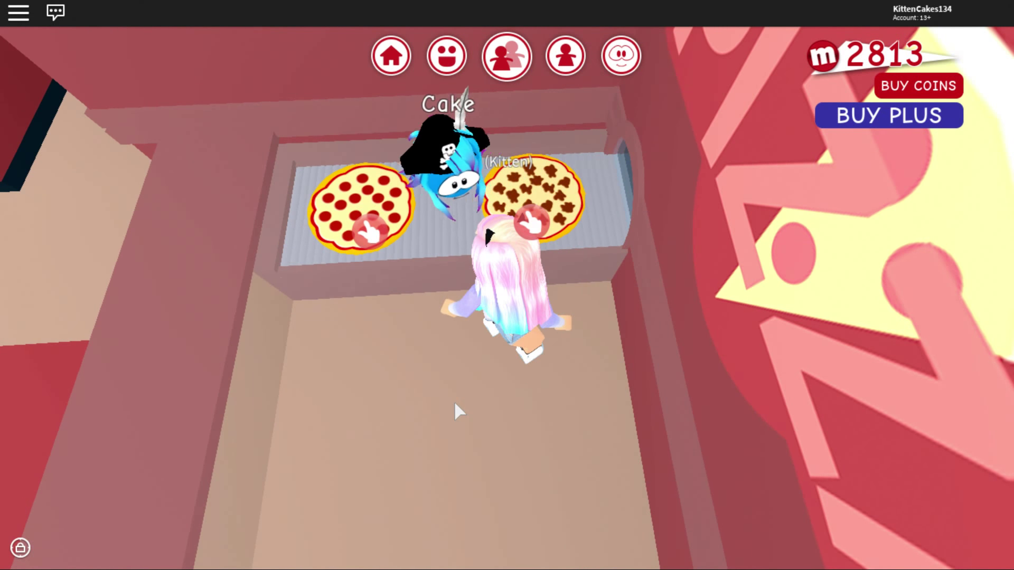
{"action": "key", "text": "w"}
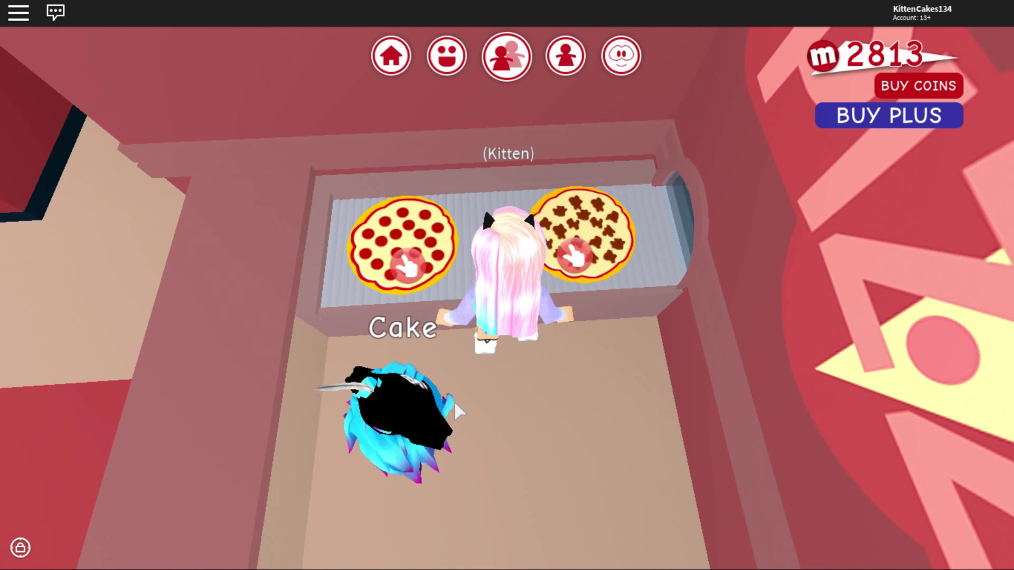
{"action": "key", "text": "a"}
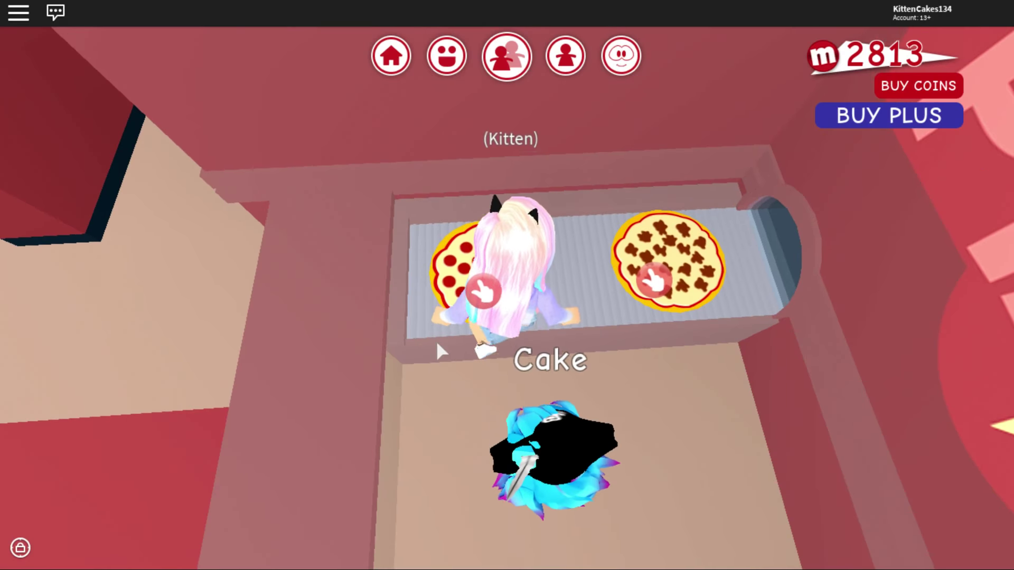
{"action": "left_click", "coordinate": [478, 295]}
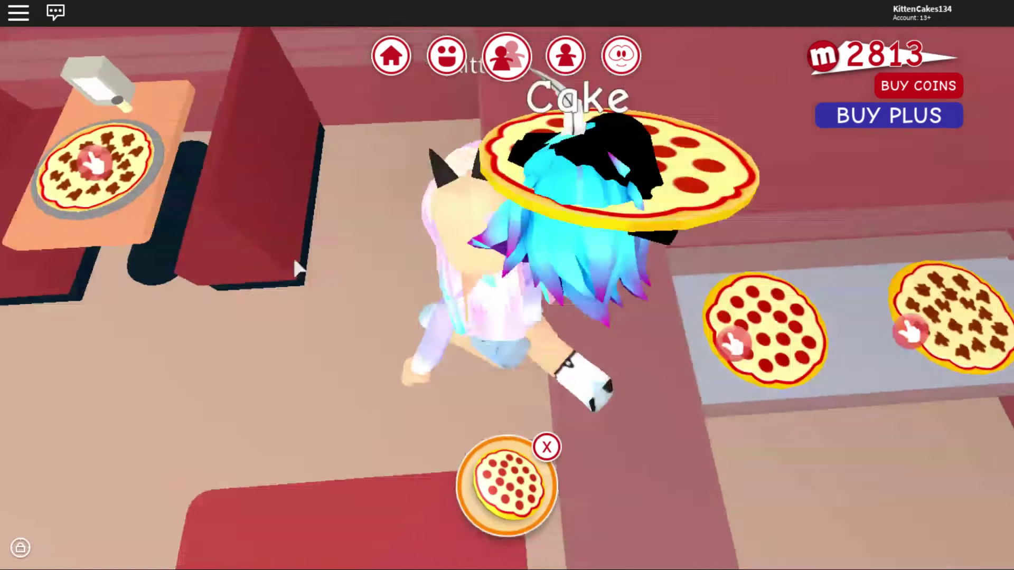
Sit at a booth and eat every slice of the pepperoni pizza to earn 50 coins.
{"action": "key", "text": "w"}
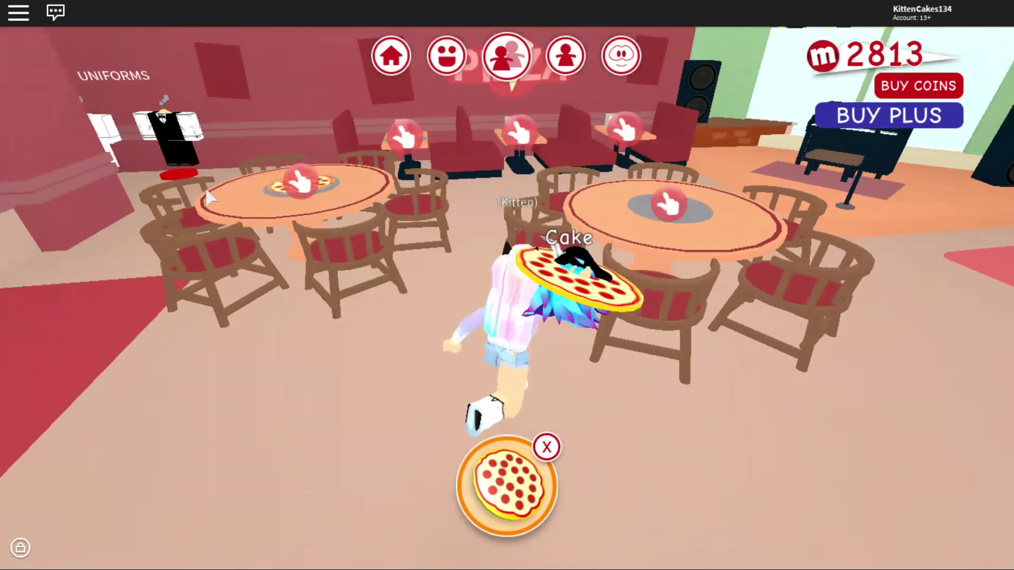
{"action": "key", "text": "w"}
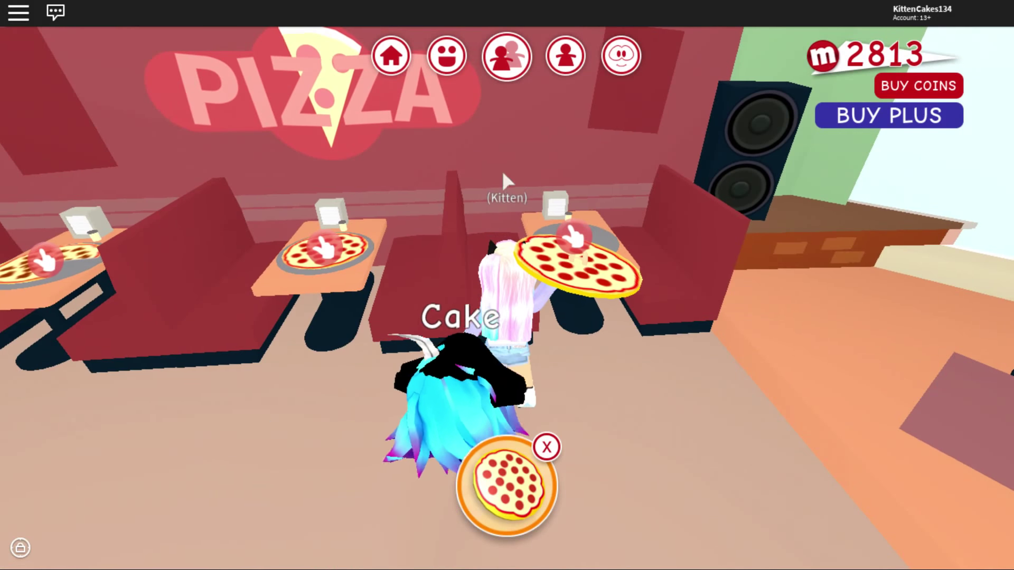
{"action": "key", "text": "w"}
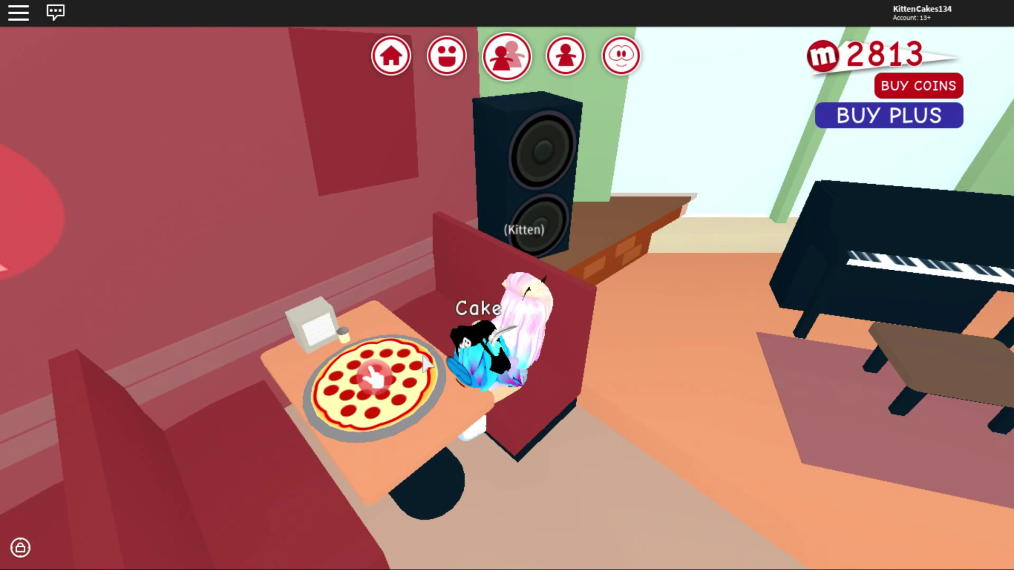
{"action": "left_click_drag", "start_coordinate": [473, 313], "coordinate": [420, 351]}
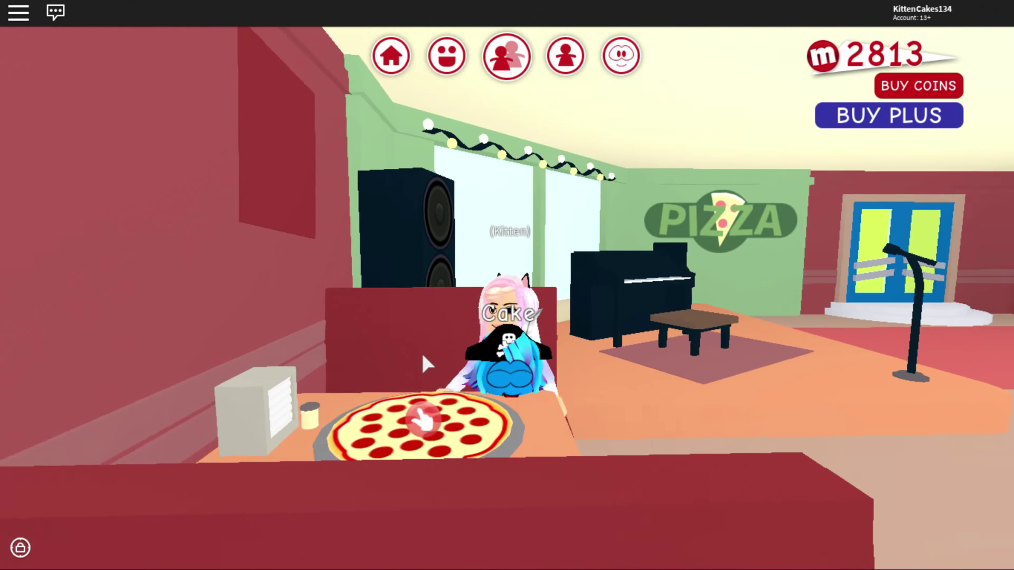
{"action": "left_click", "coordinate": [414, 417]}
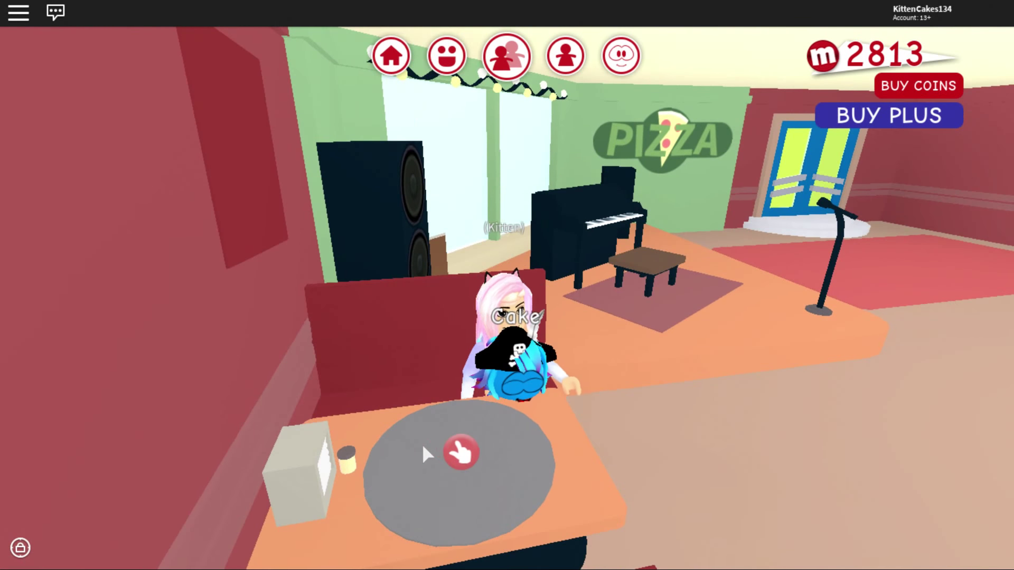
{"action": "left_click", "coordinate": [459, 449]}
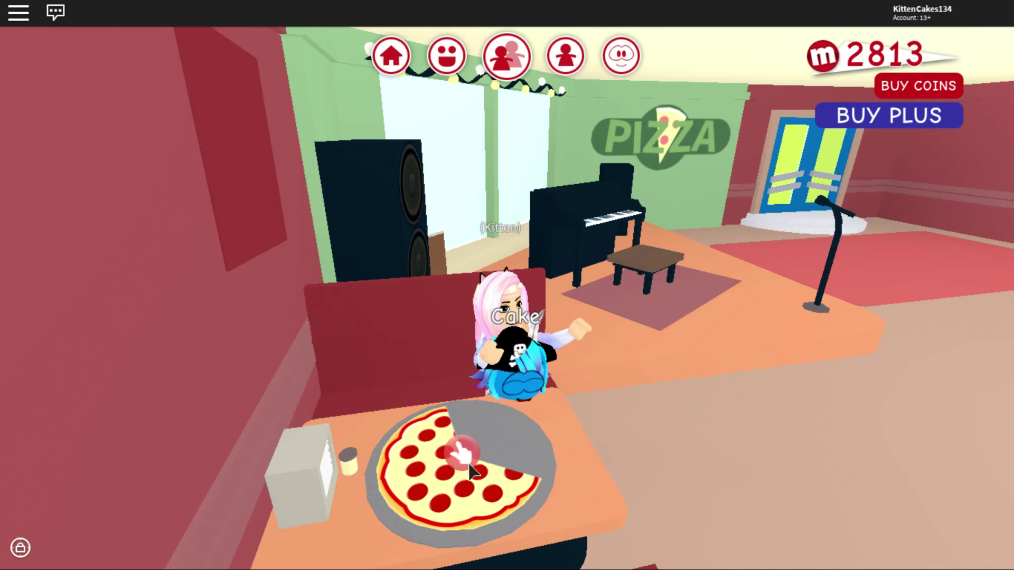
{"action": "left_click", "coordinate": [470, 465]}
{"action": "left_click", "coordinate": [469, 465]}
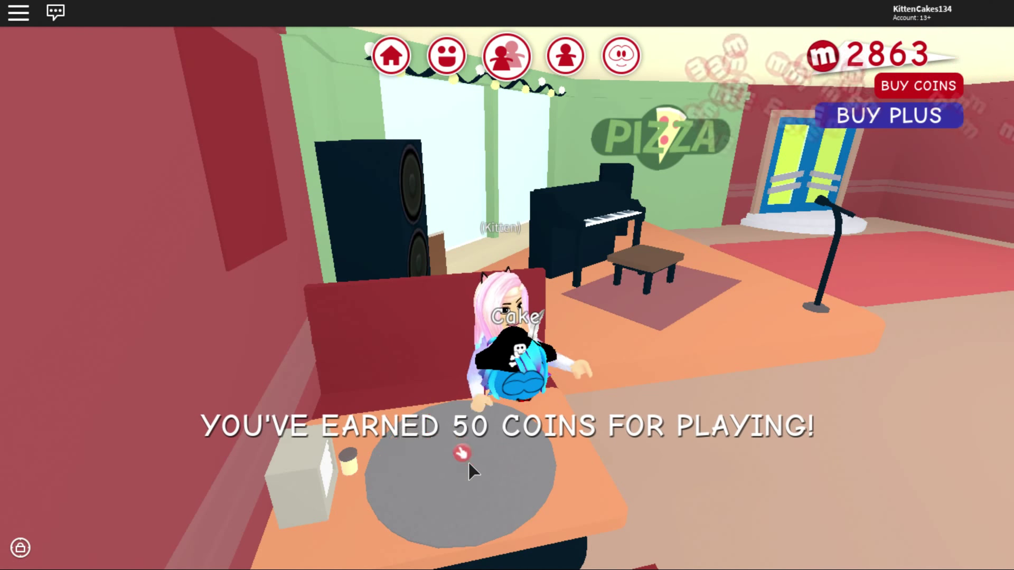
{"action": "left_click", "coordinate": [469, 464]}
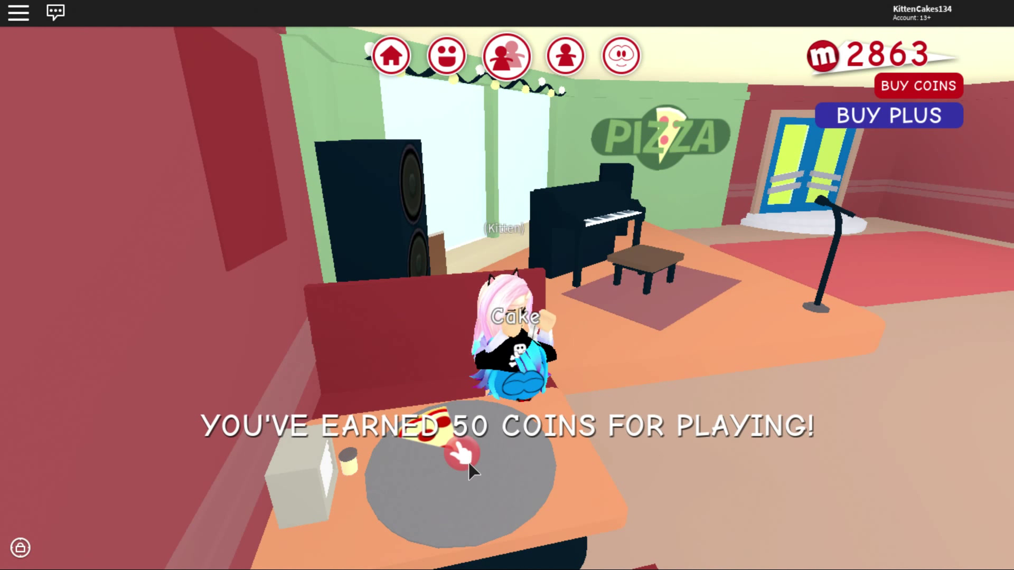
{"action": "left_click", "coordinate": [464, 463]}
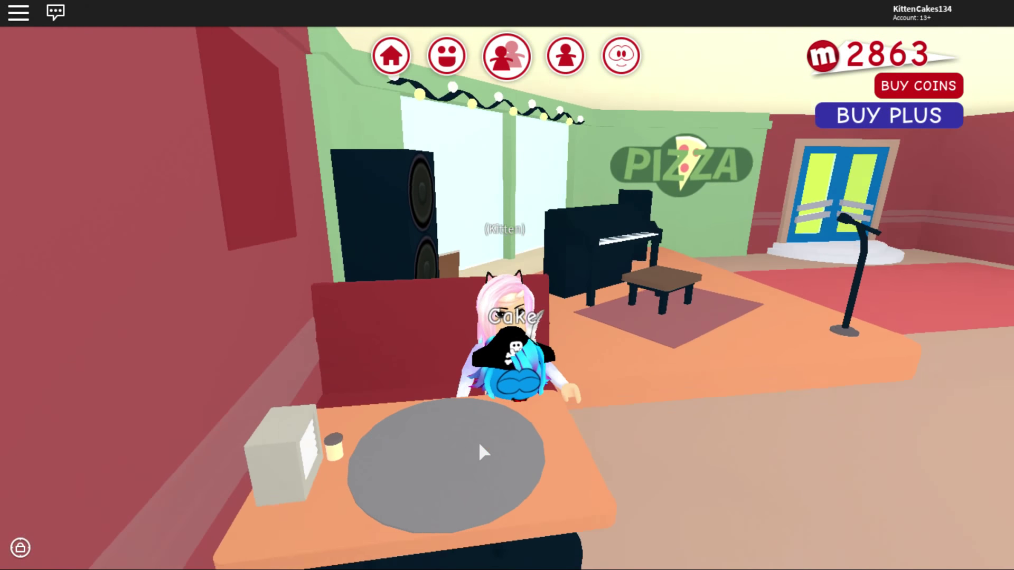
Get up from the booth and walk across the room to the blue door.
{"action": "key", "text": "space"}
{"action": "key", "text": "w"}
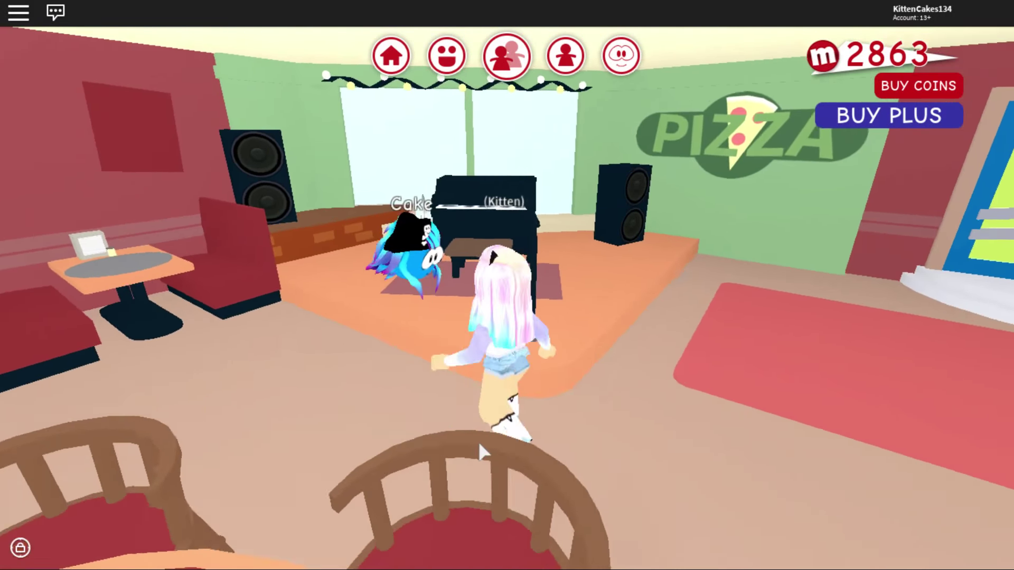
{"action": "key", "text": "a"}
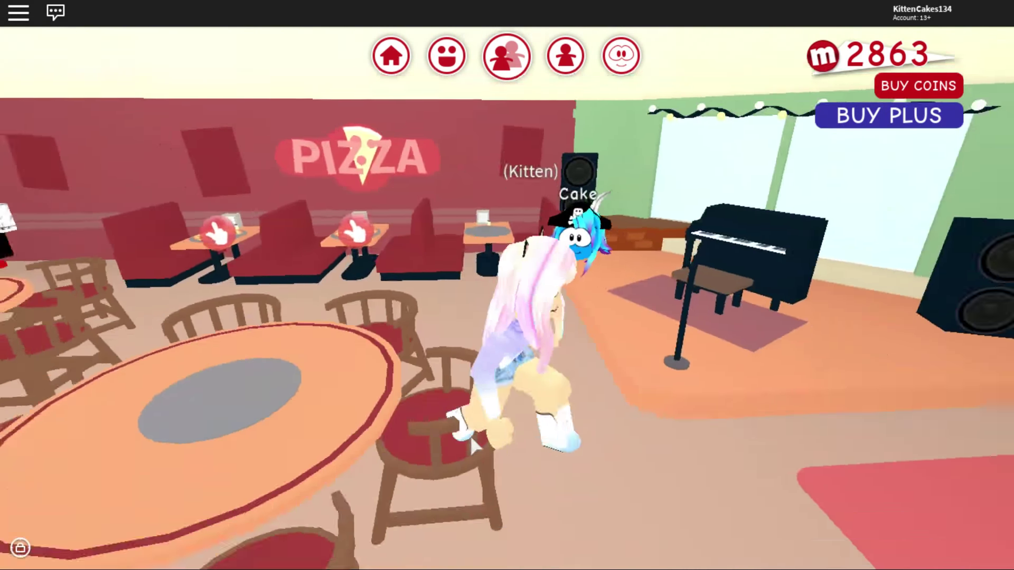
{"action": "key", "text": "d"}
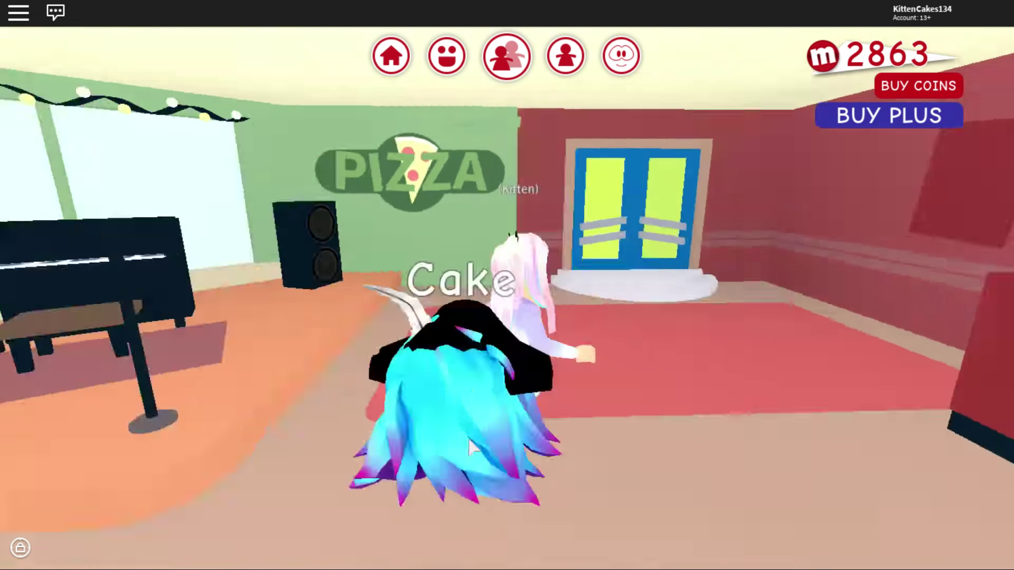
{"action": "key", "text": "w"}
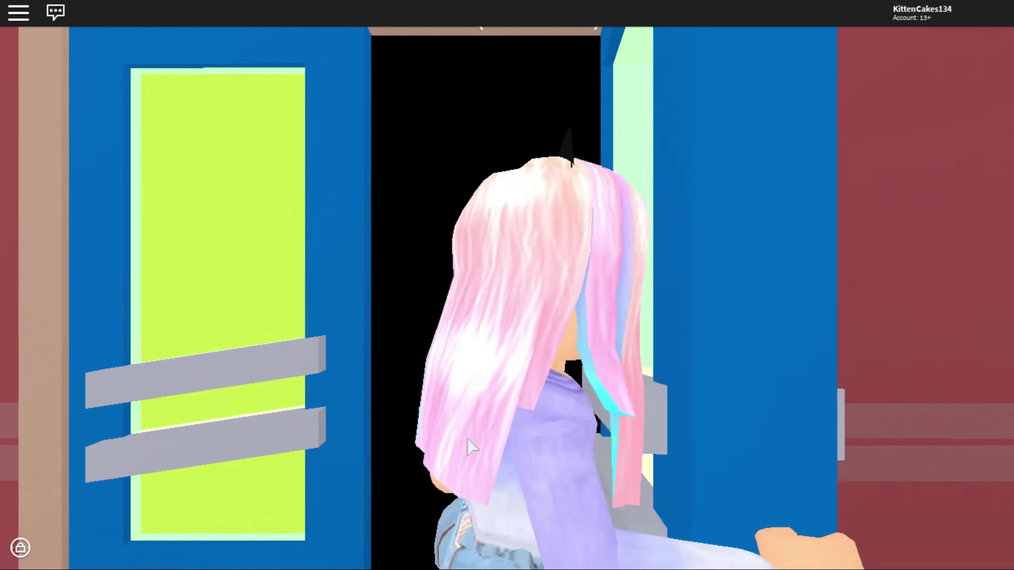
Enter the ice cream parlour, pick up a cone at the counter, then put it away.
{"action": "key", "text": "w"}
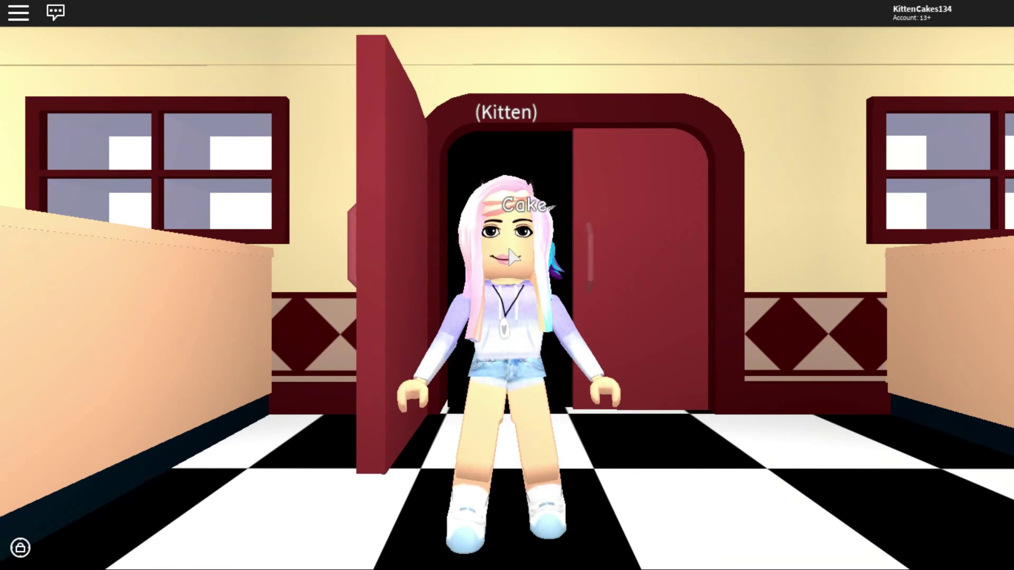
{"action": "key", "text": "w"}
{"action": "key", "text": "w"}
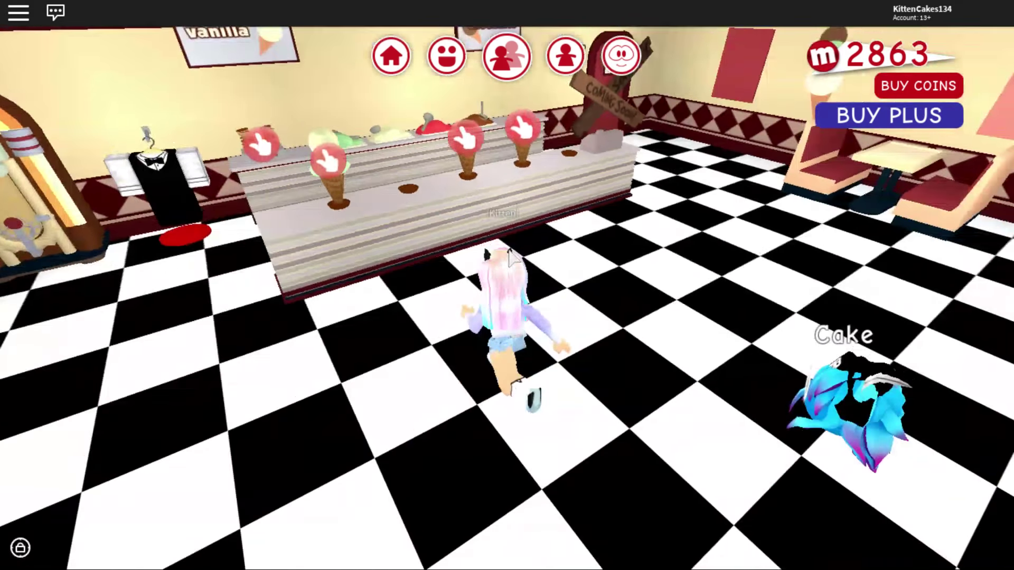
{"action": "key", "text": "a"}
{"action": "key", "text": "a"}
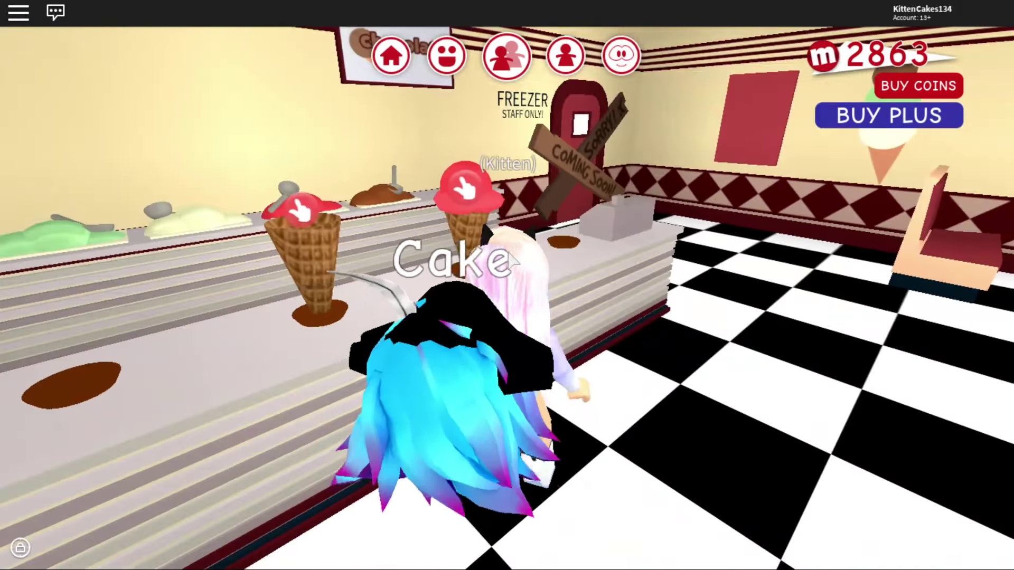
{"action": "left_click", "coordinate": [453, 178]}
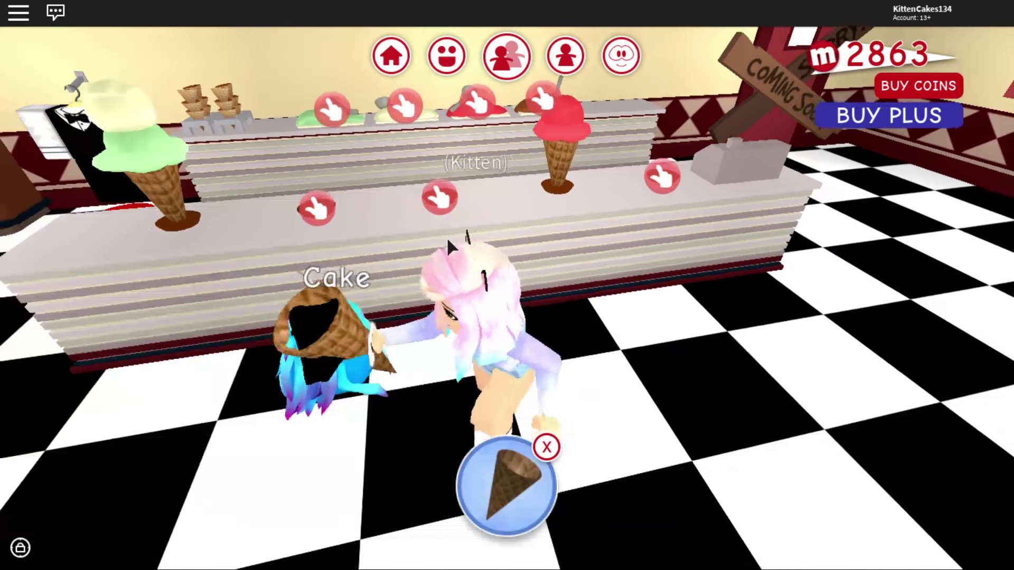
{"action": "key", "text": "s"}
{"action": "key", "text": "w"}
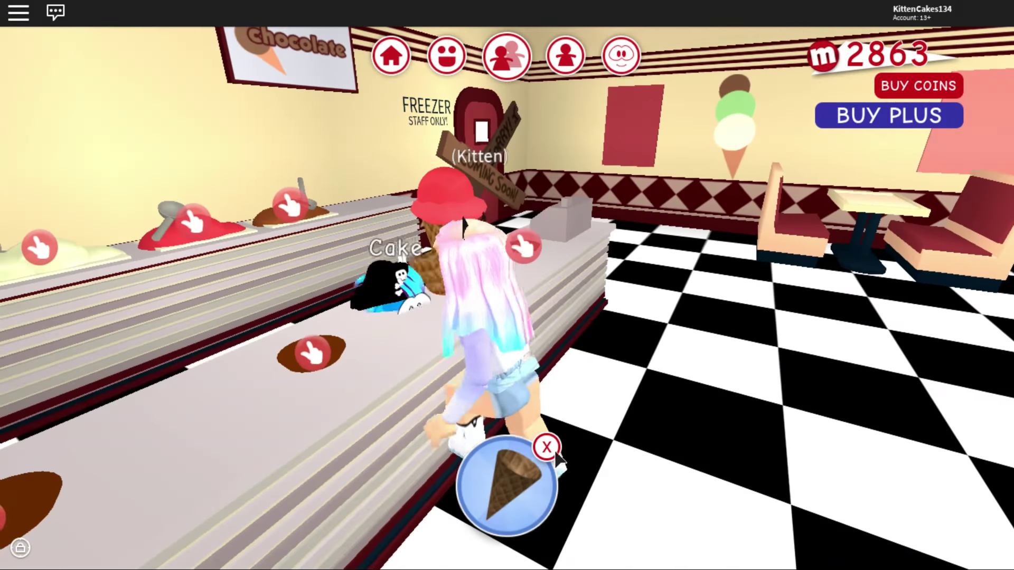
{"action": "left_click", "coordinate": [545, 447]}
Pick up a waffle cone and add chocolate and red scoops from the tubs.
{"action": "key", "text": "a"}
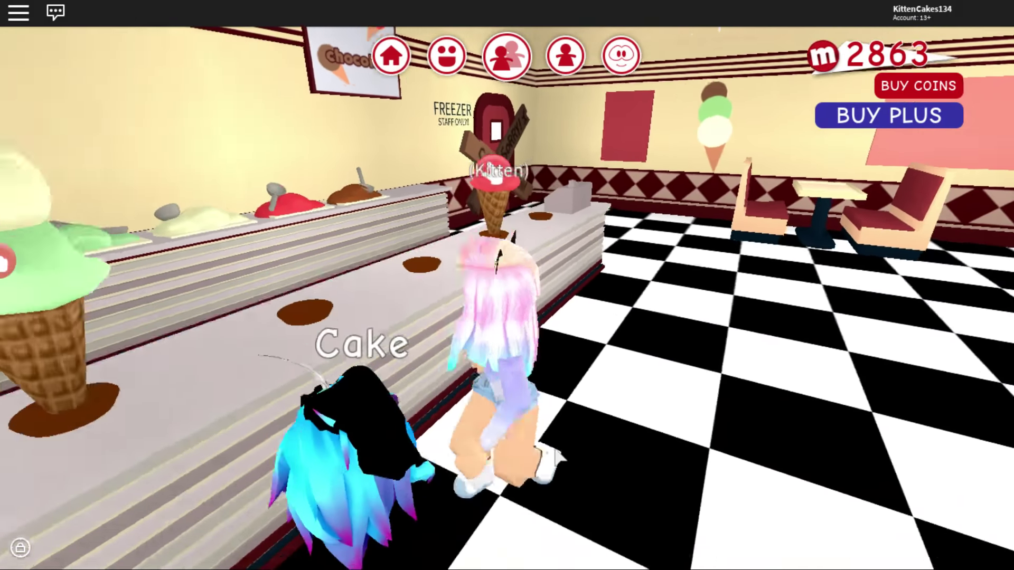
{"action": "key", "text": "a"}
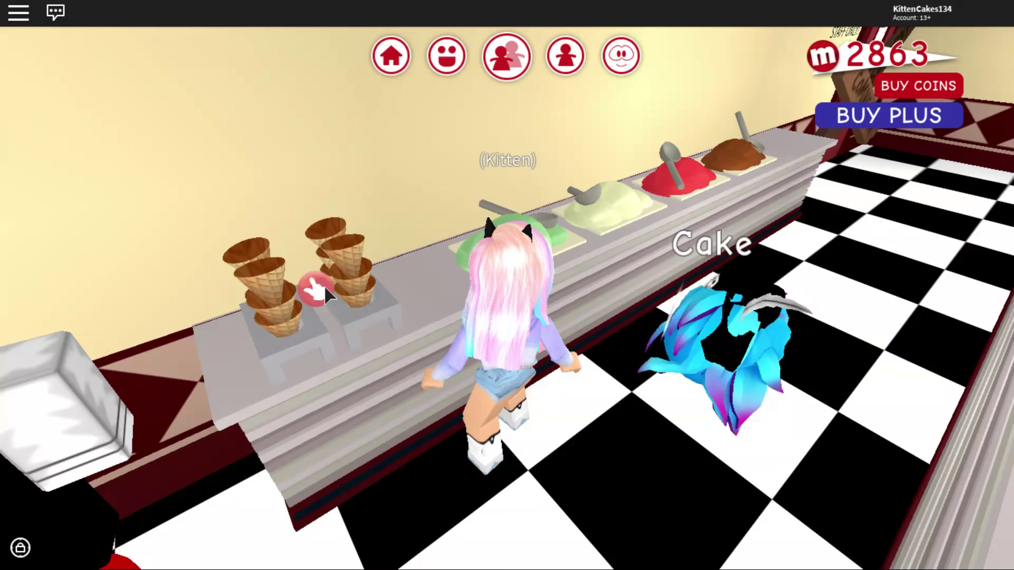
{"action": "left_click", "coordinate": [324, 285]}
{"action": "key", "text": "d"}
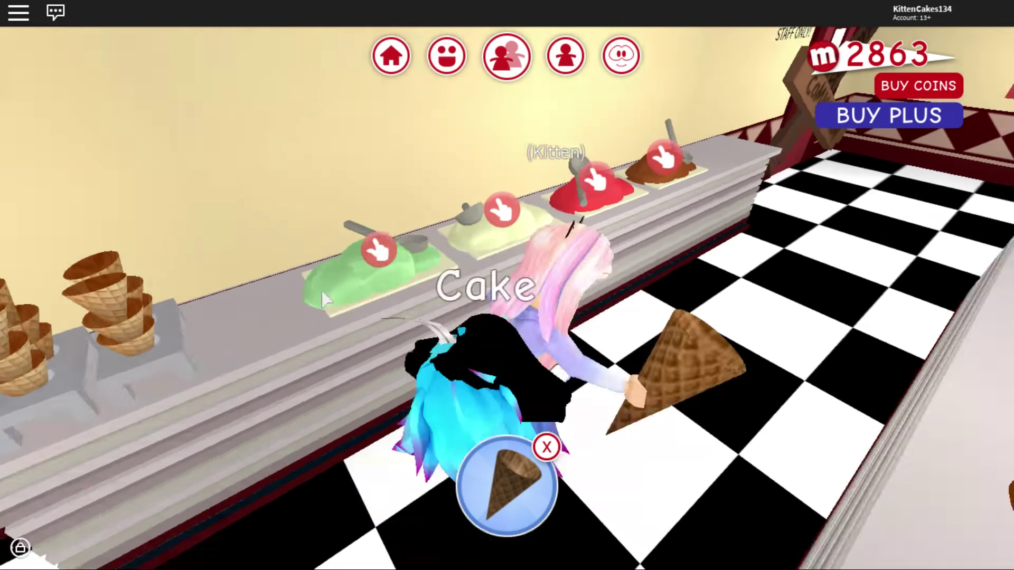
{"action": "key", "text": "w"}
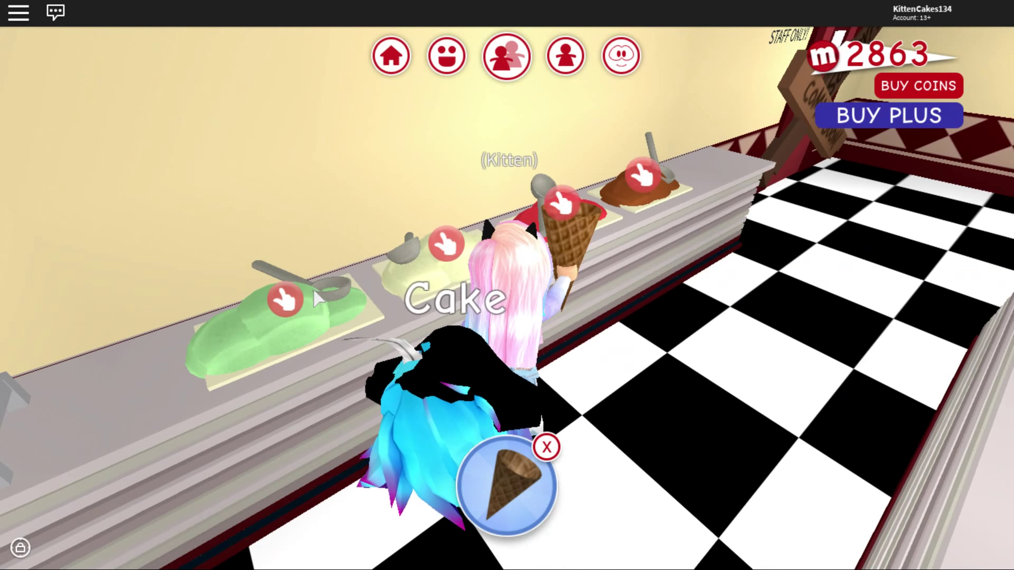
{"action": "key", "text": "a"}
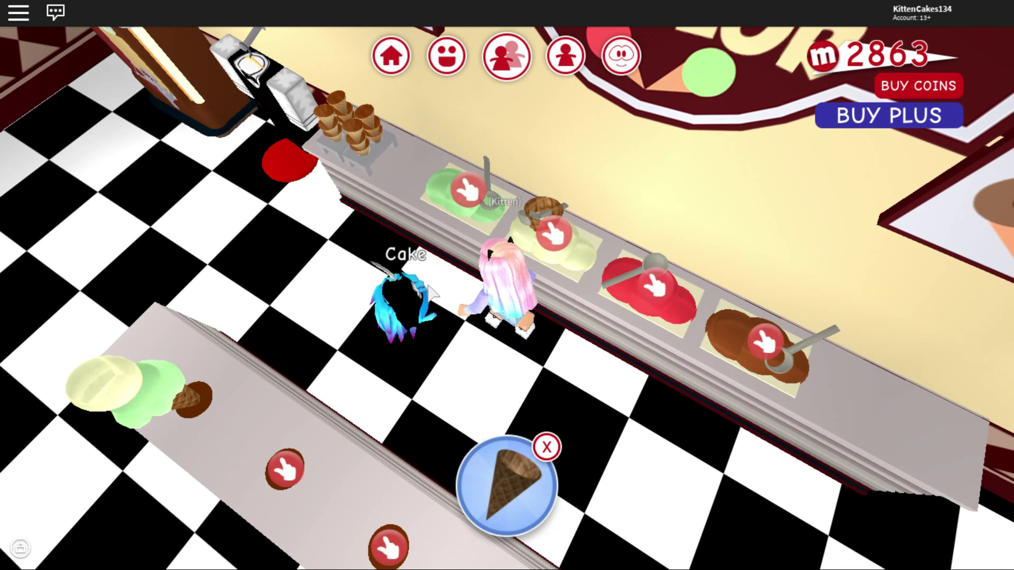
{"action": "left_click", "coordinate": [776, 346]}
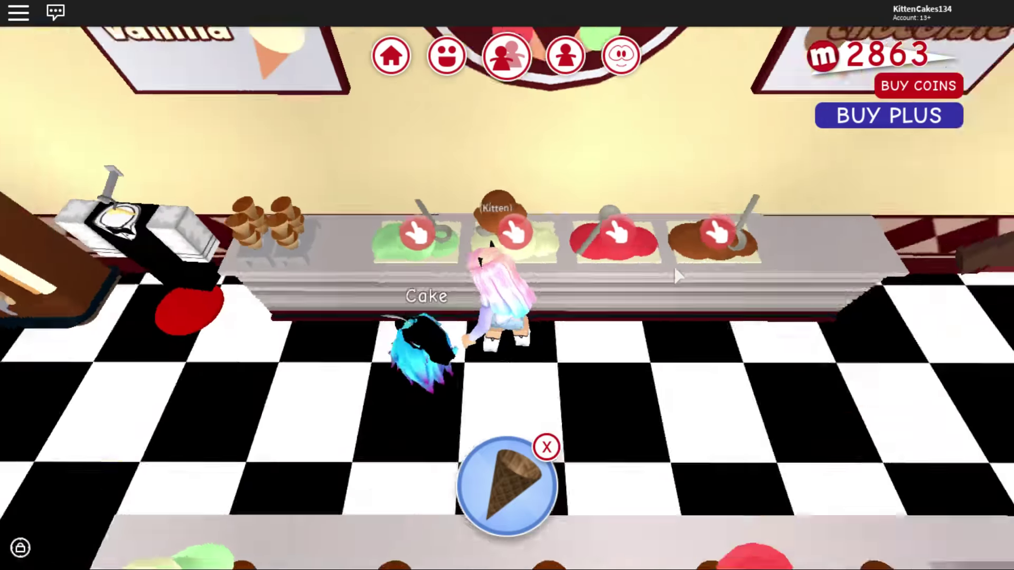
{"action": "key", "text": "a"}
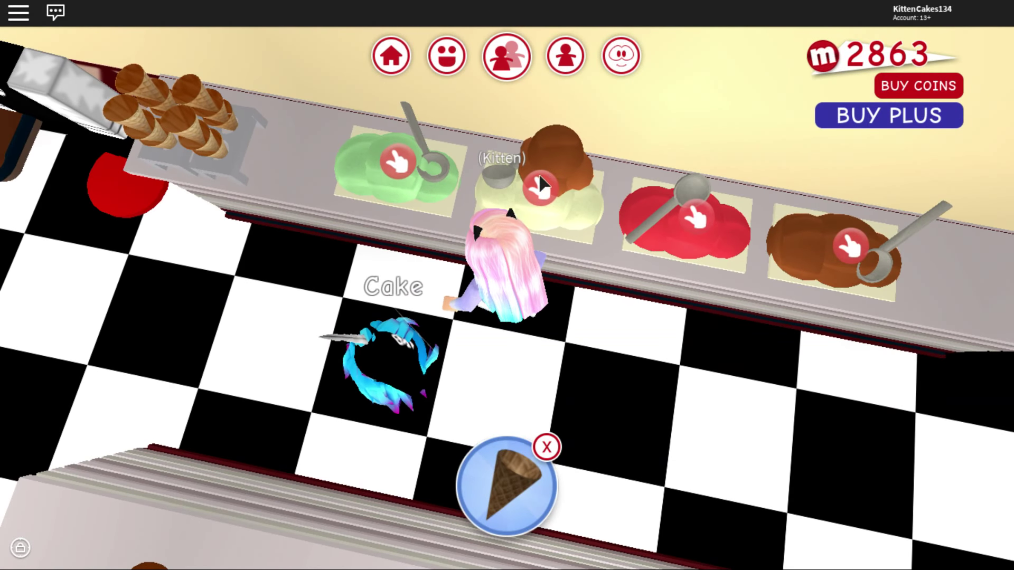
{"action": "key", "text": "Left"}
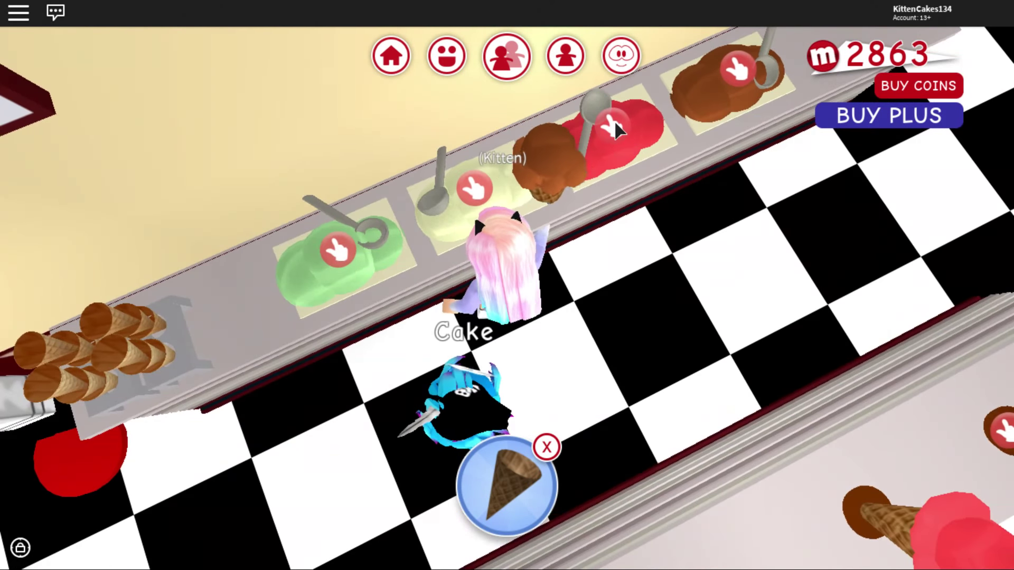
{"action": "left_click", "coordinate": [614, 125]}
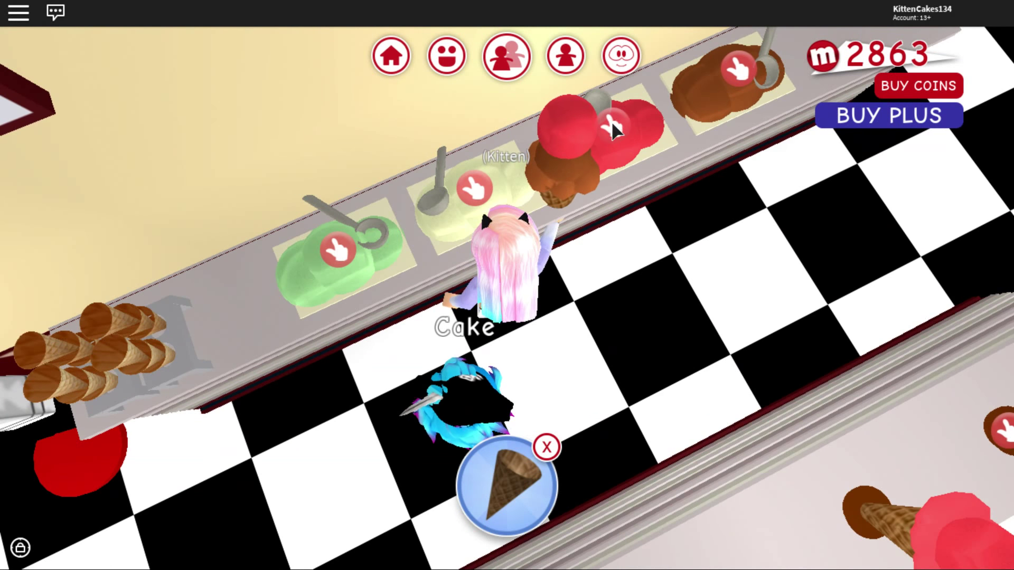
Wander past the parlour booths with the cone, then turn back toward the door.
{"action": "key", "text": "Right"}
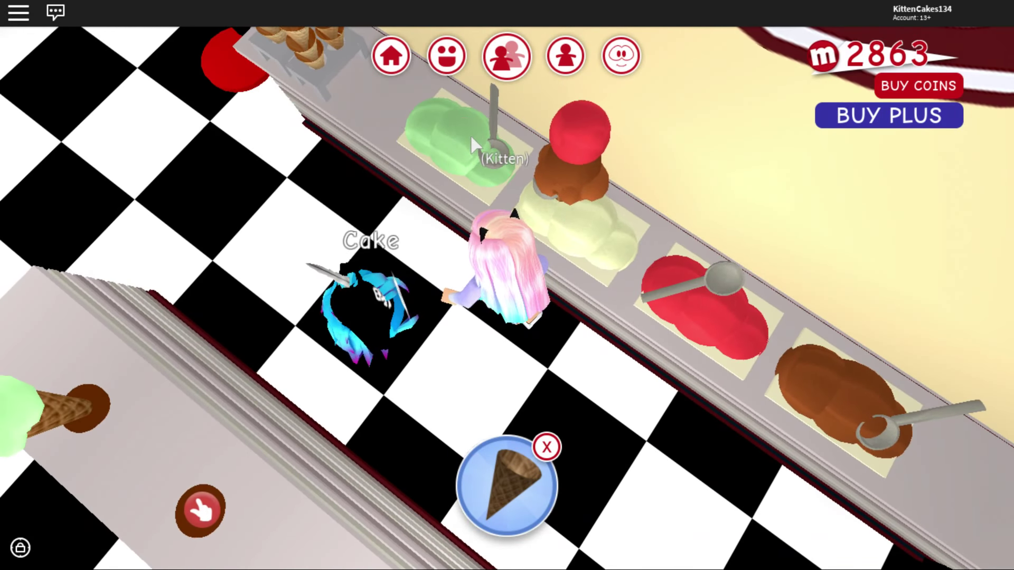
{"action": "key", "text": "Left"}
{"action": "key", "text": "Up"}
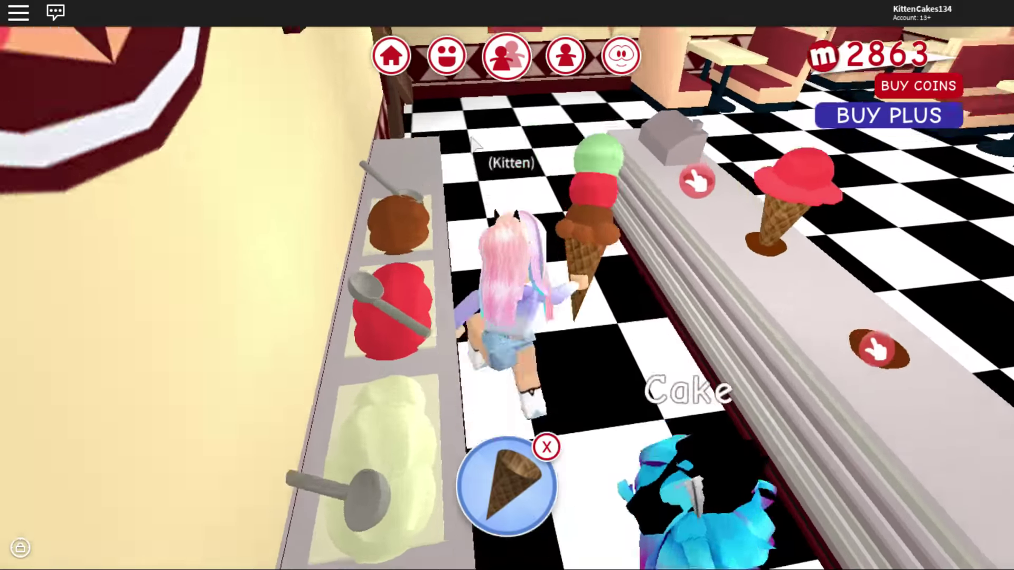
{"action": "key", "text": "Left"}
{"action": "key", "text": "Up"}
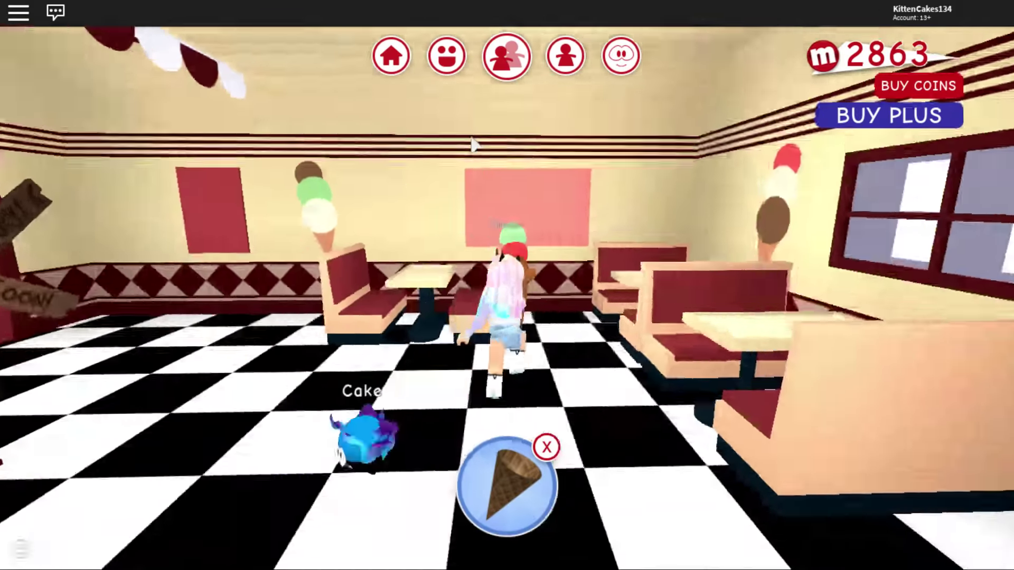
{"action": "key", "text": "Left"}
{"action": "key", "text": "Up"}
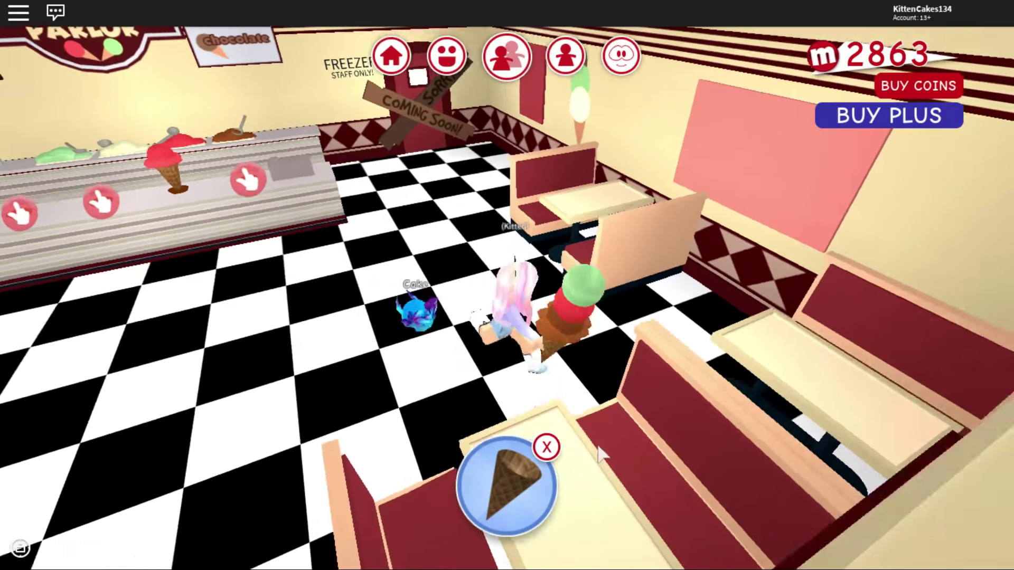
{"action": "key", "text": "Up"}
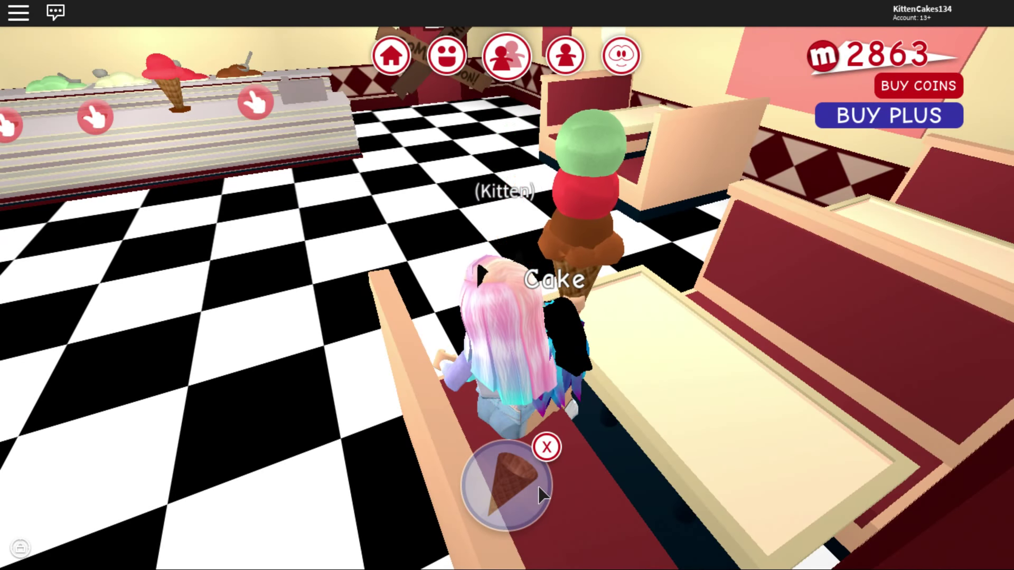
{"action": "key", "text": "Left"}
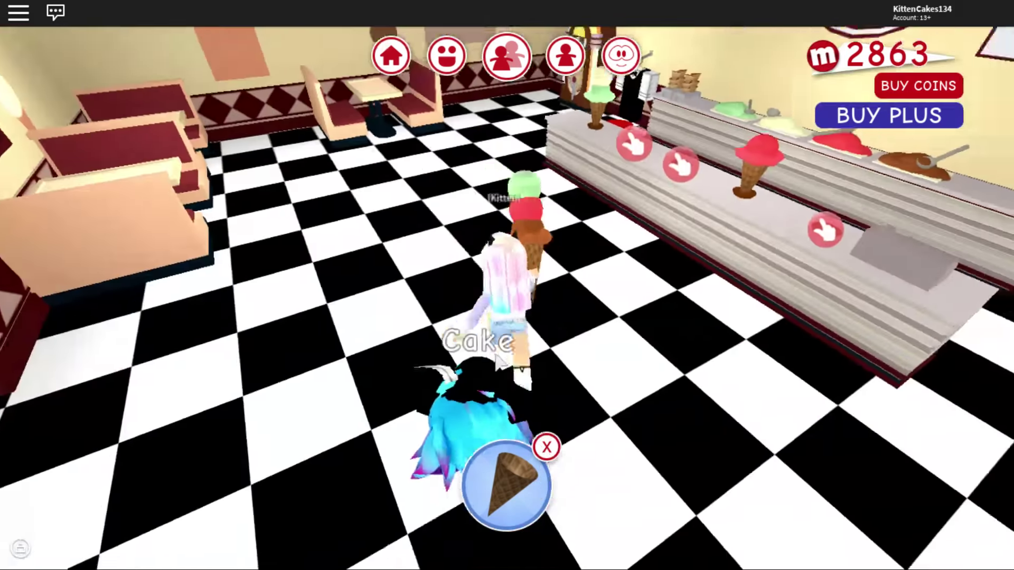
{"action": "key", "text": "Left"}
{"action": "scroll", "coordinate": [480, 350], "scroll_direction": "up", "scroll_amount": 5}
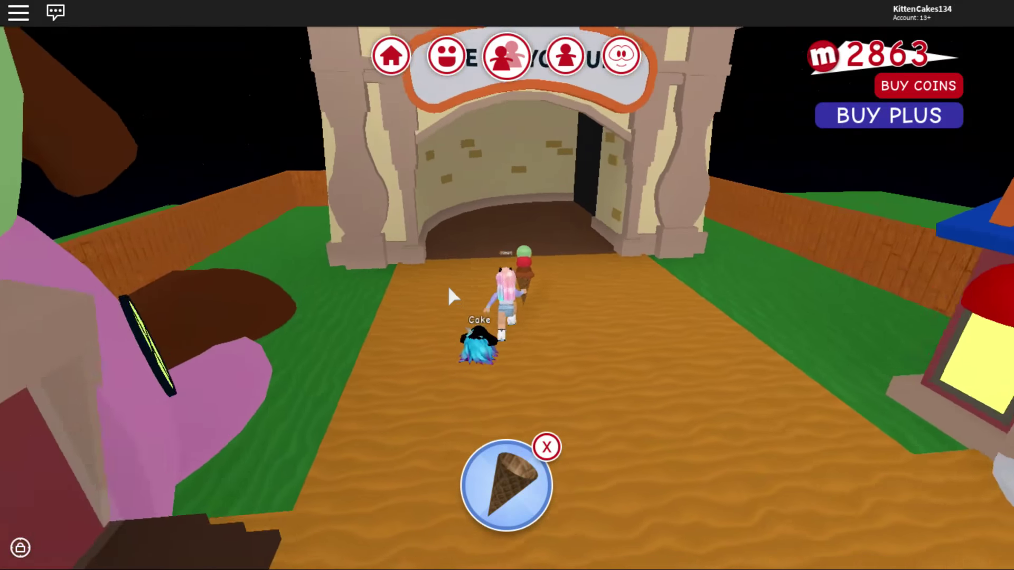
{"action": "key", "text": "w"}
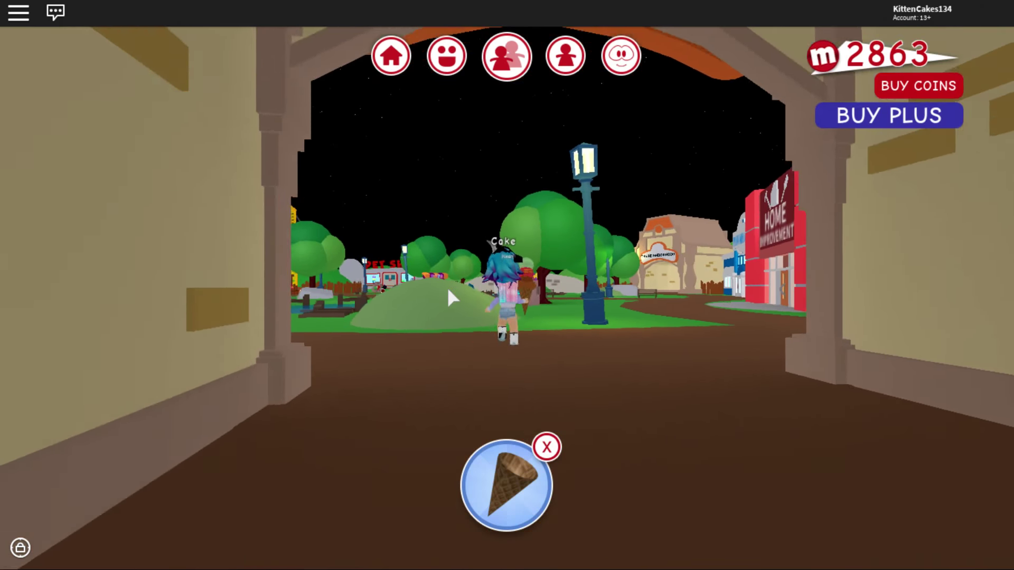
{"action": "key", "text": "w"}
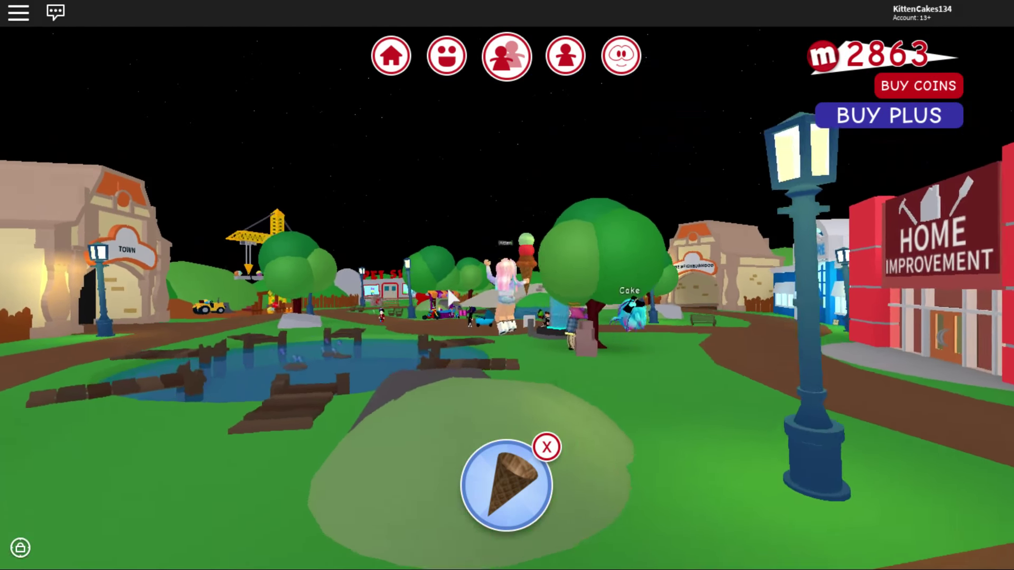
Walk through the archway tunnel, past the pond, and out the Town arch to the cafe street.
{"action": "key", "text": "a"}
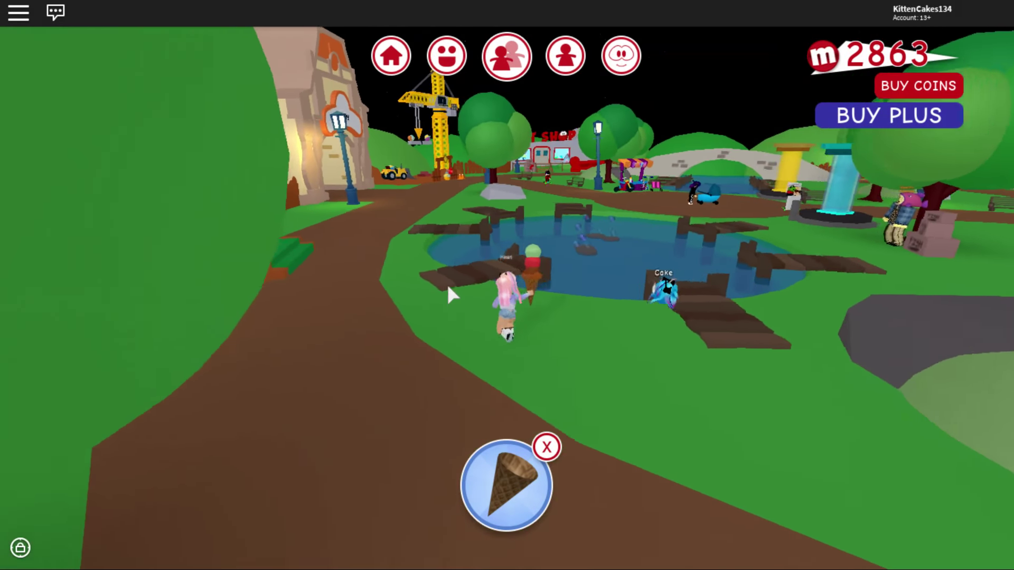
{"action": "key", "text": "w"}
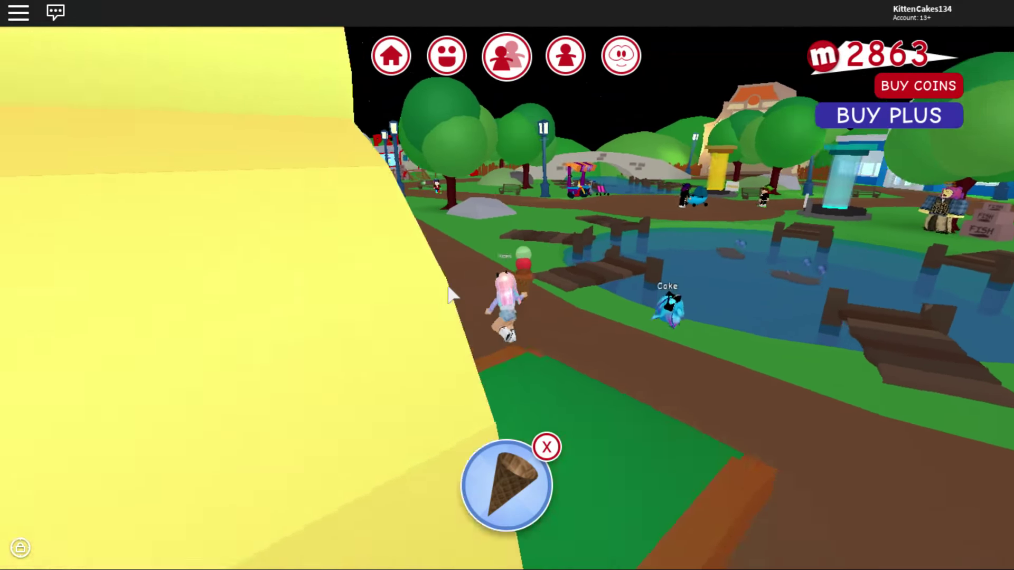
{"action": "key", "text": "w"}
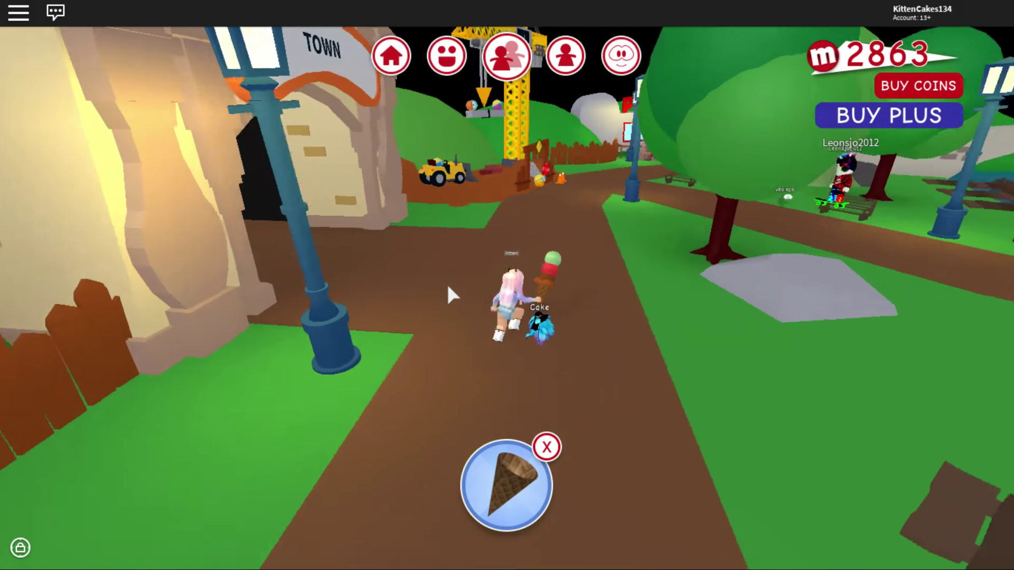
{"action": "key", "text": "w"}
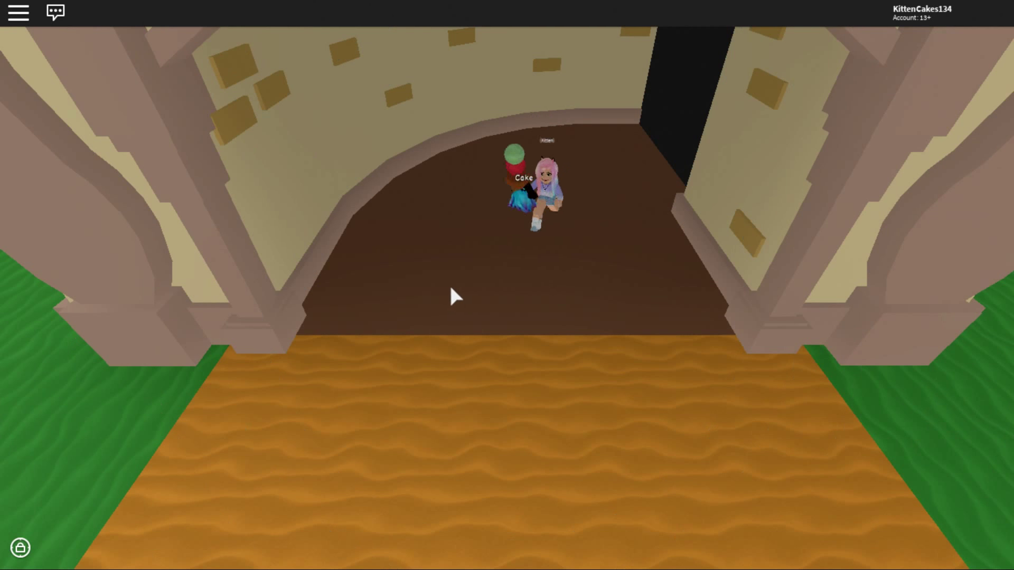
{"action": "key", "text": "w"}
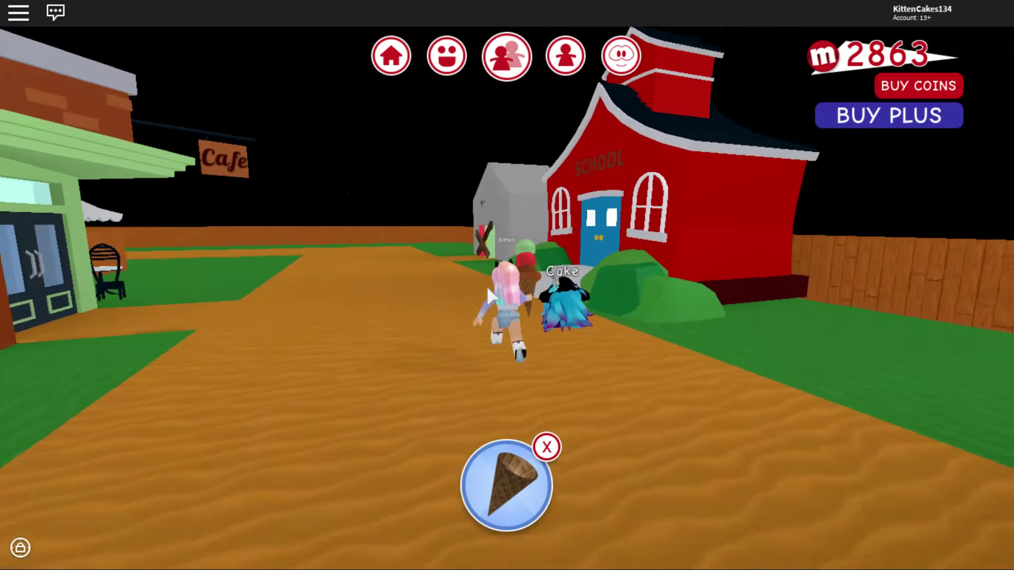
Enter the Cafe, walk up to the counter, and discard the ice cream cone.
{"action": "key", "text": "Left"}
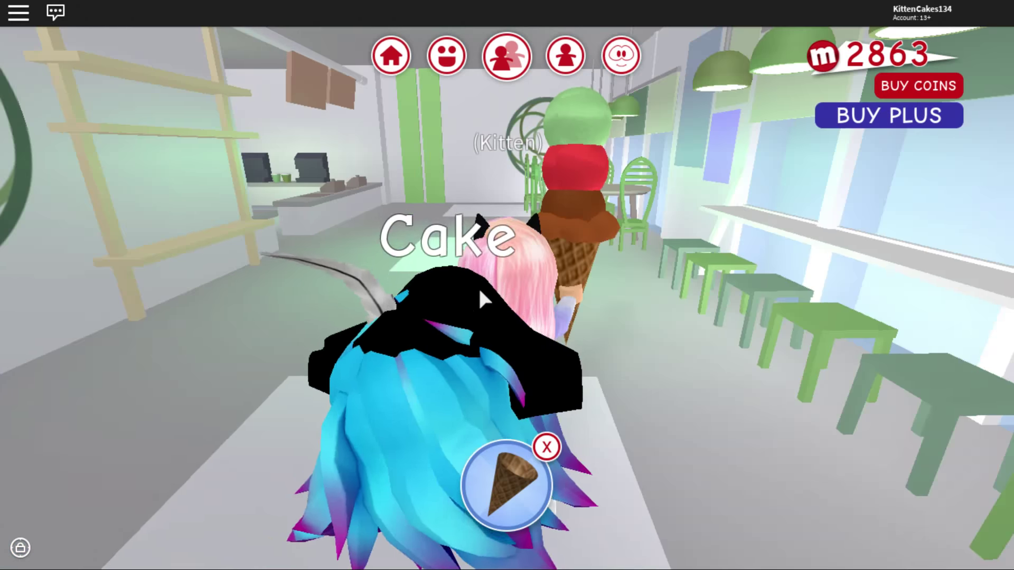
{"action": "scroll", "coordinate": [481, 219], "scroll_direction": "down", "scroll_amount": 5}
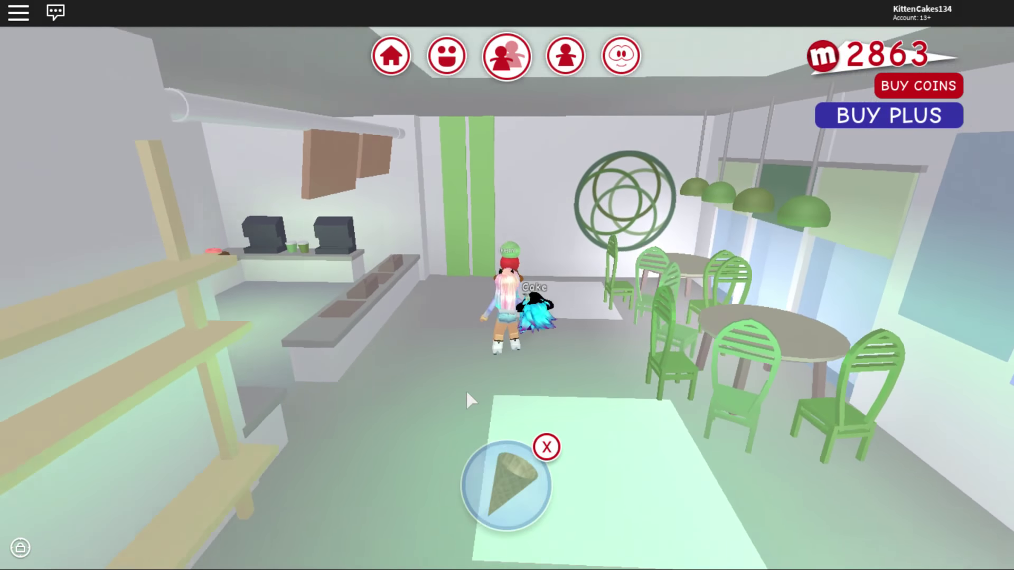
{"action": "key", "text": "w"}
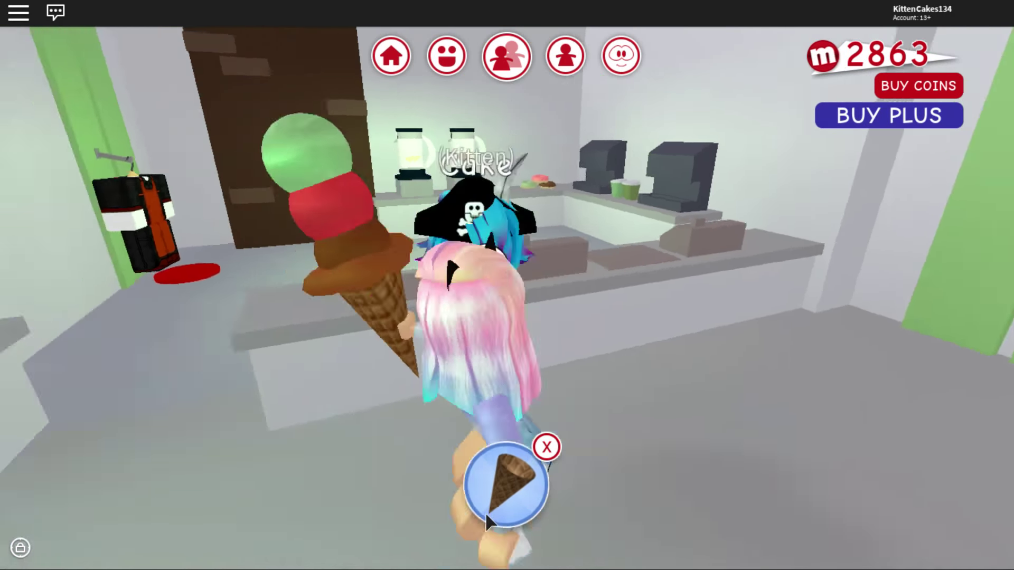
{"action": "key", "text": "a"}
{"action": "key", "text": "w"}
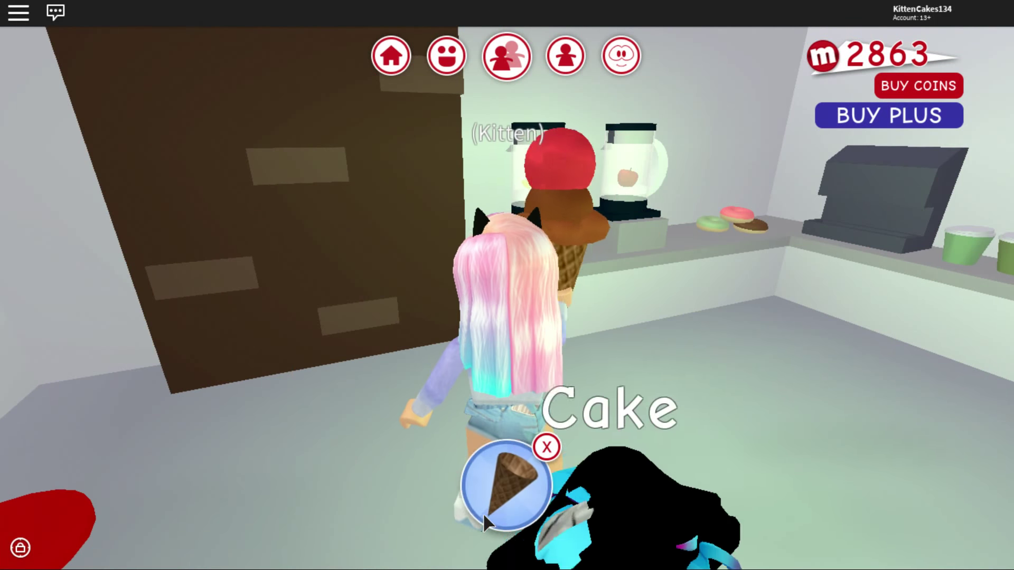
{"action": "left_click", "coordinate": [483, 513]}
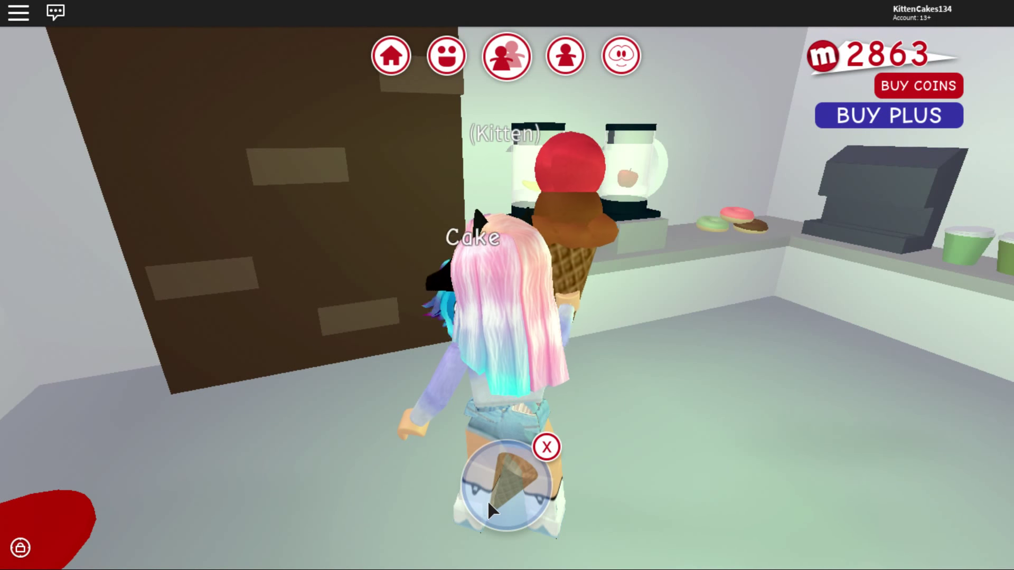
{"action": "key", "text": "s"}
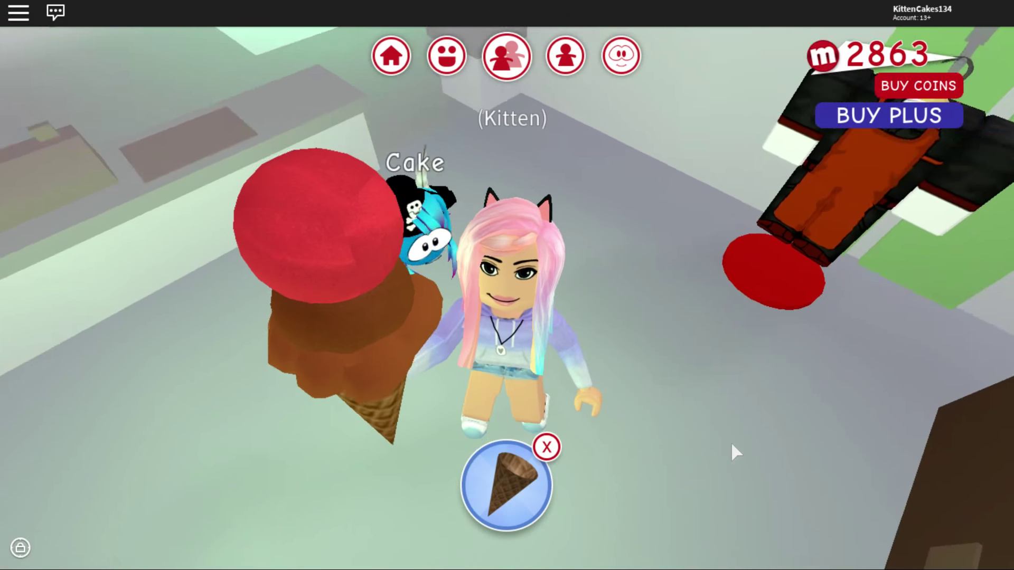
{"action": "key", "text": "w"}
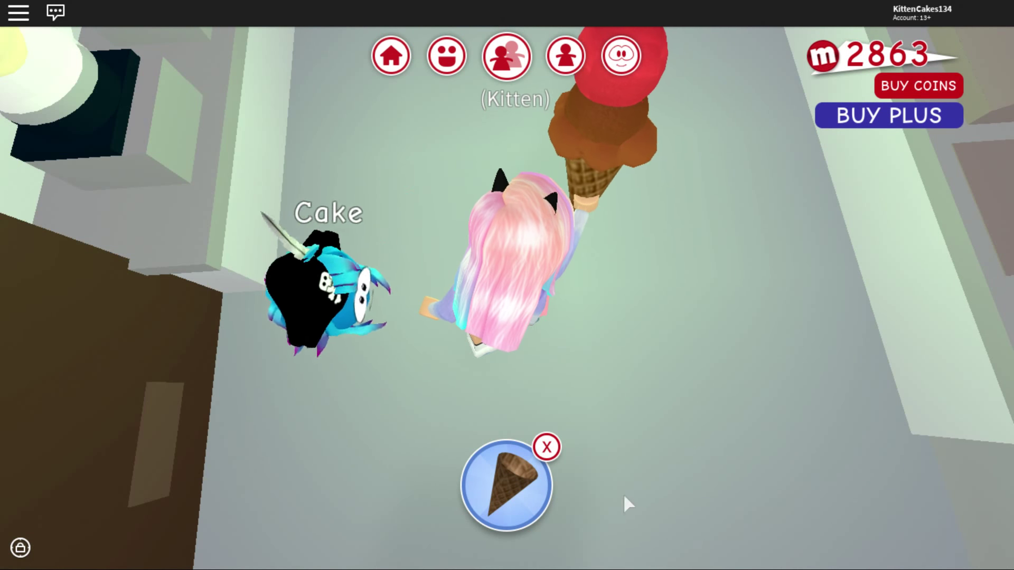
{"action": "left_click", "coordinate": [546, 447]}
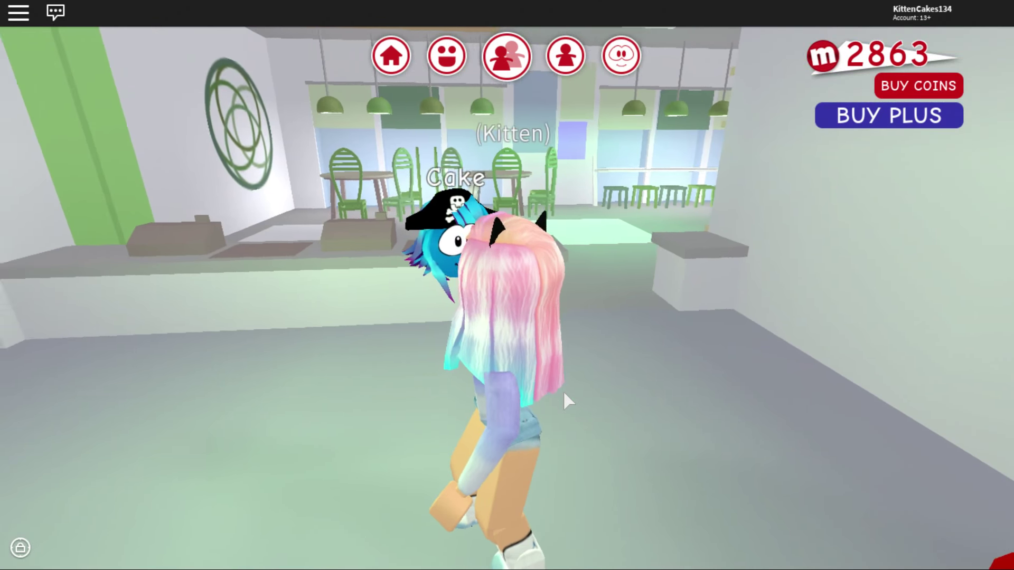
Pick up a chocolate donut from the counter and eat it all.
{"action": "key", "text": "a"}
{"action": "key", "text": "w"}
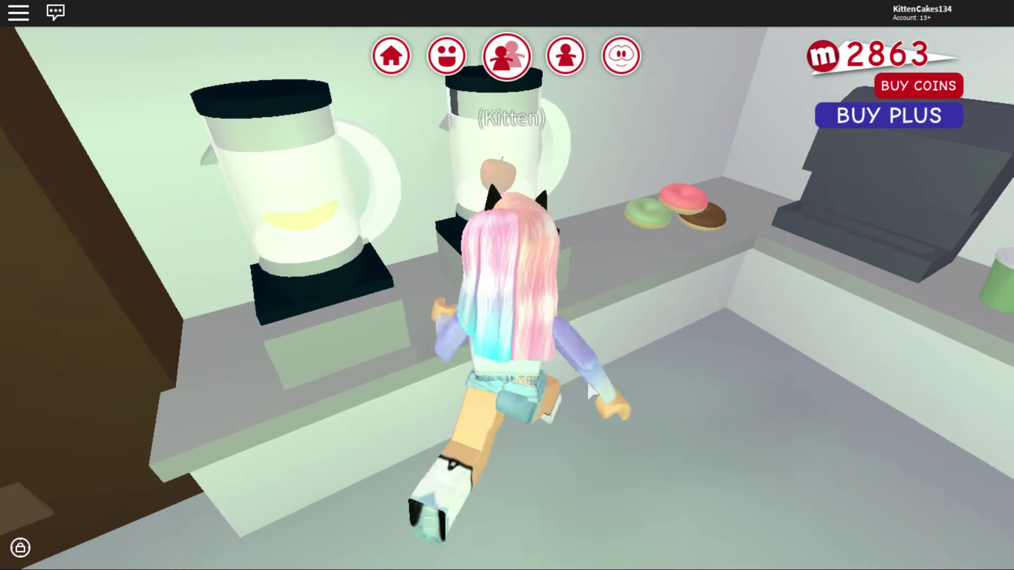
{"action": "key", "text": "a"}
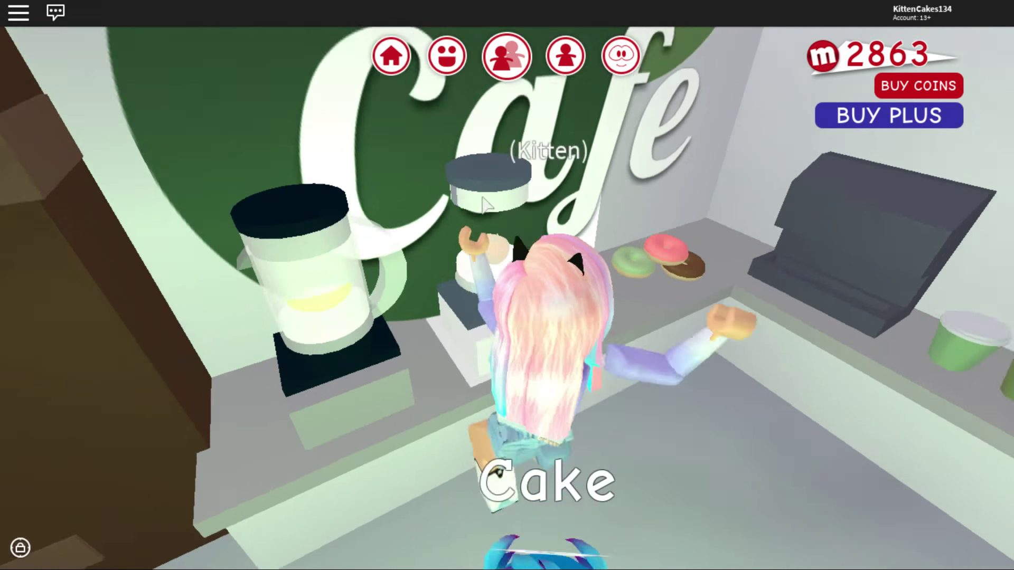
{"action": "key", "text": "a"}
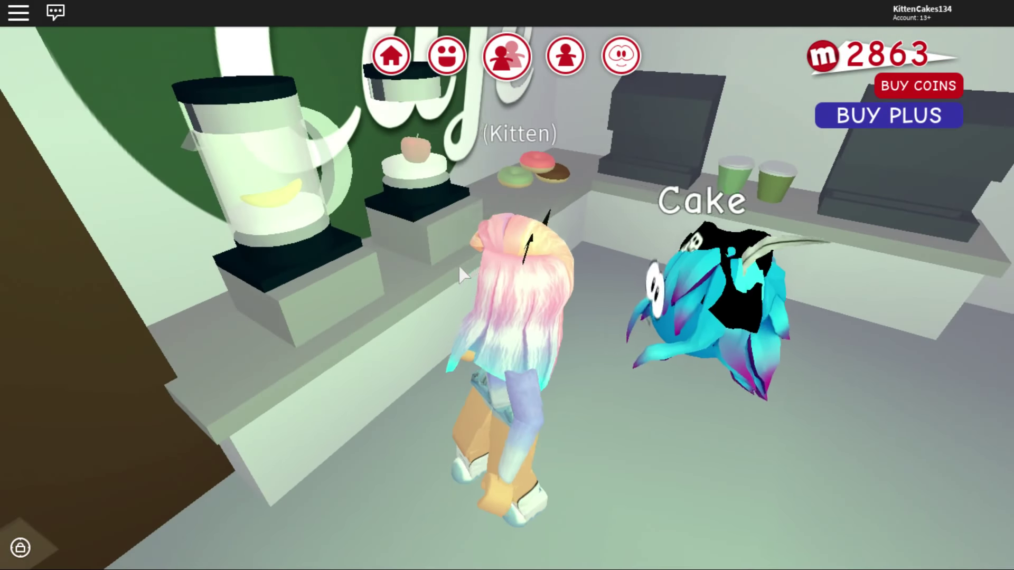
{"action": "key", "text": "d"}
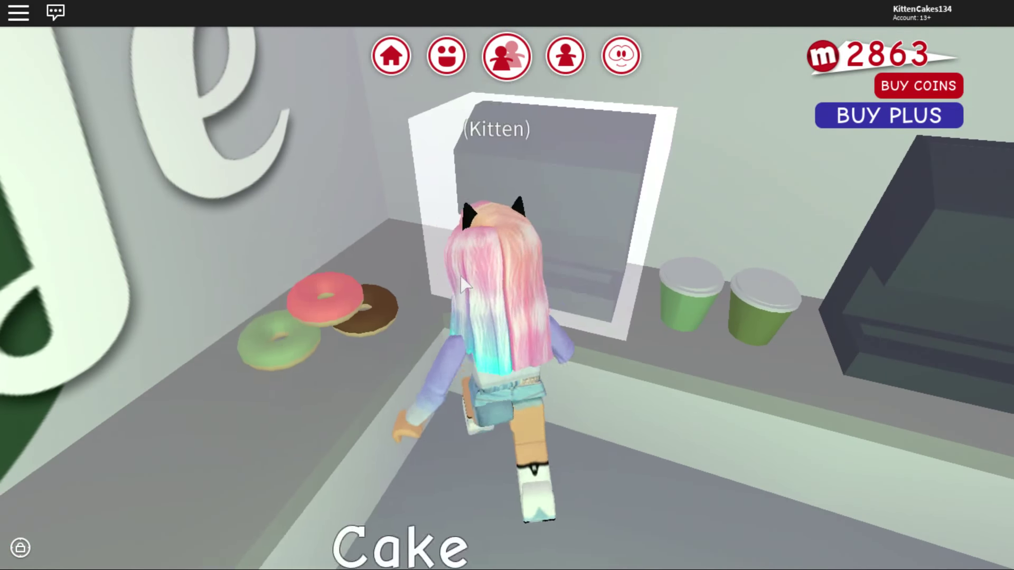
{"action": "left_click", "coordinate": [345, 309]}
{"action": "key", "text": "a"}
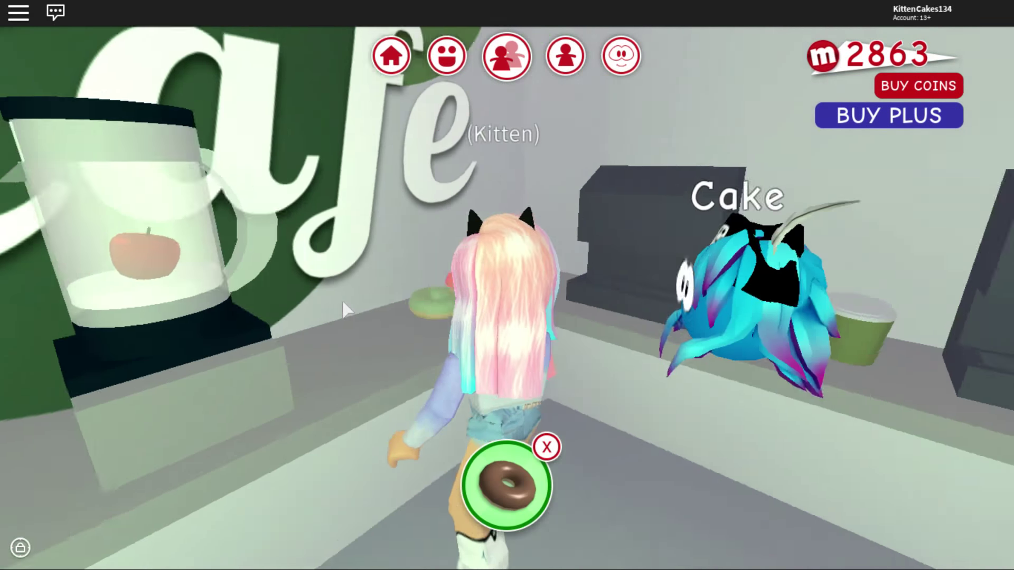
{"action": "key", "text": "a"}
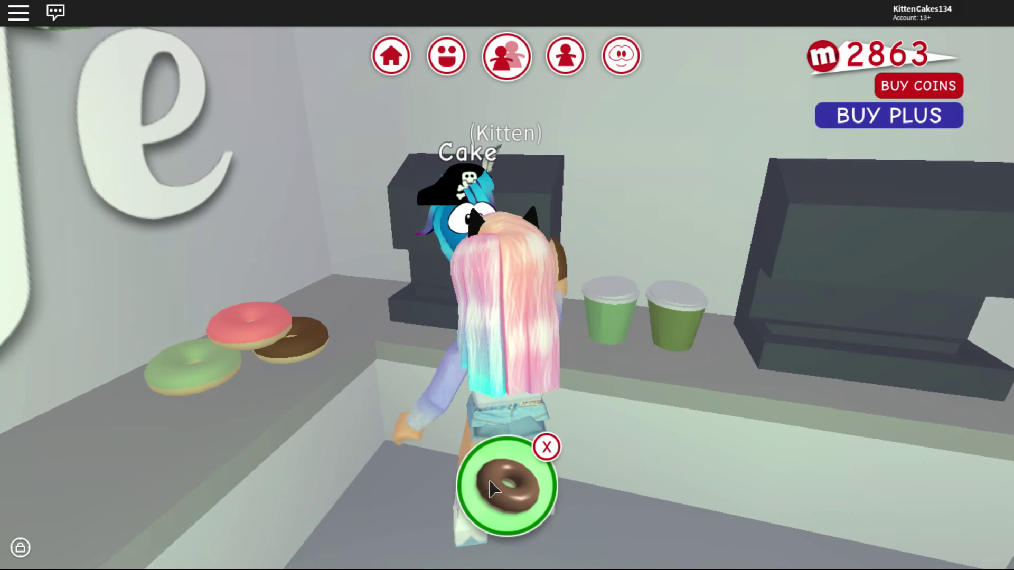
{"action": "left_click", "coordinate": [491, 488]}
{"action": "key", "text": "a"}
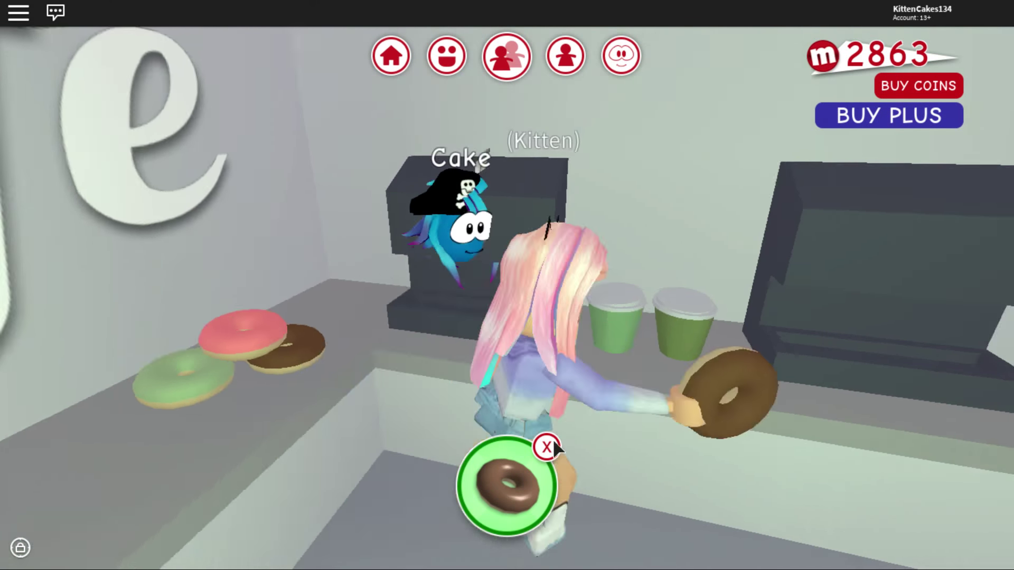
{"action": "left_click", "coordinate": [552, 437]}
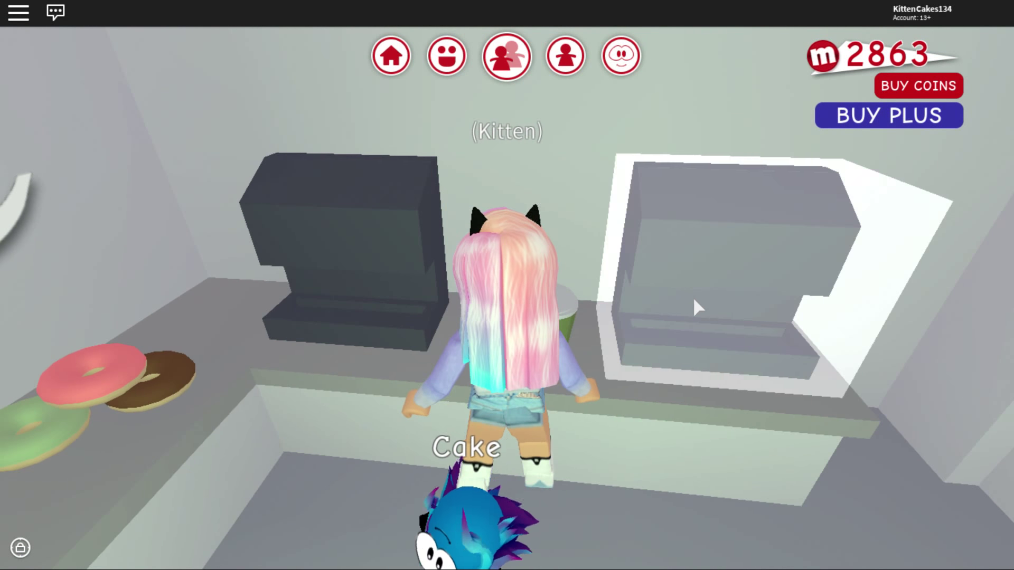
Take a coffee cup and carry it past the tables to the cafe door.
{"action": "left_click", "coordinate": [693, 308]}
{"action": "key", "text": "s"}
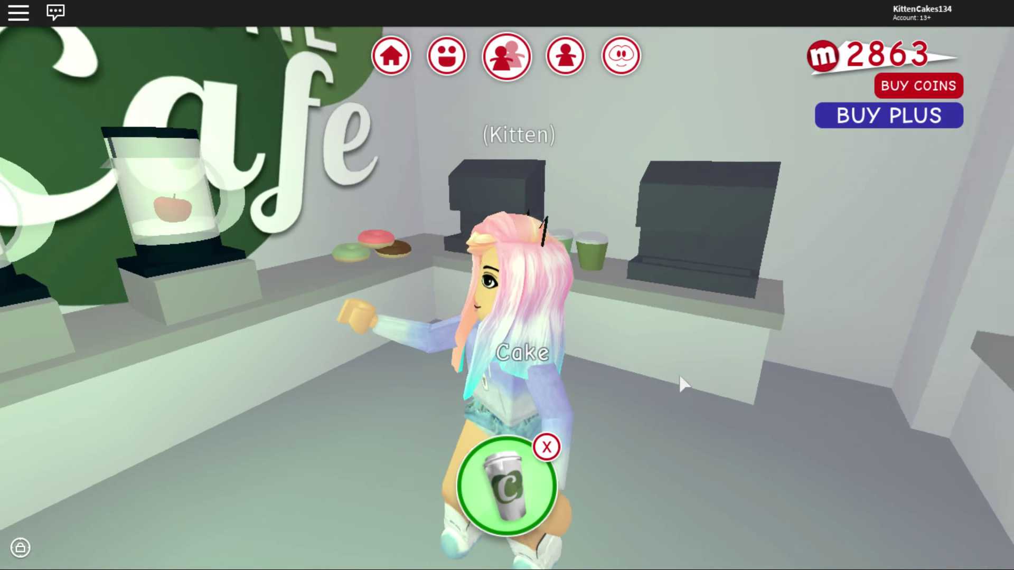
{"action": "key", "text": "w"}
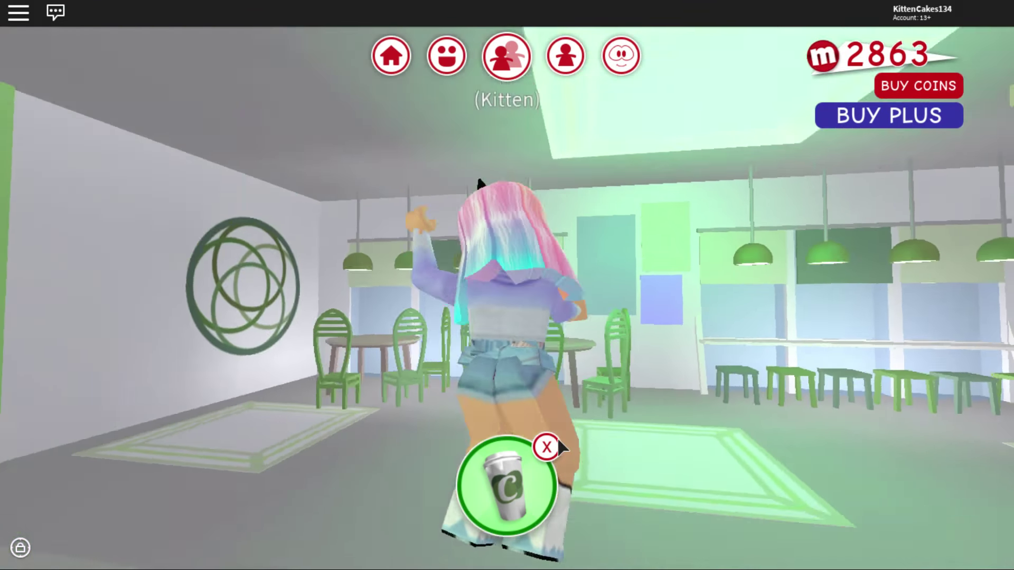
{"action": "key", "text": "s"}
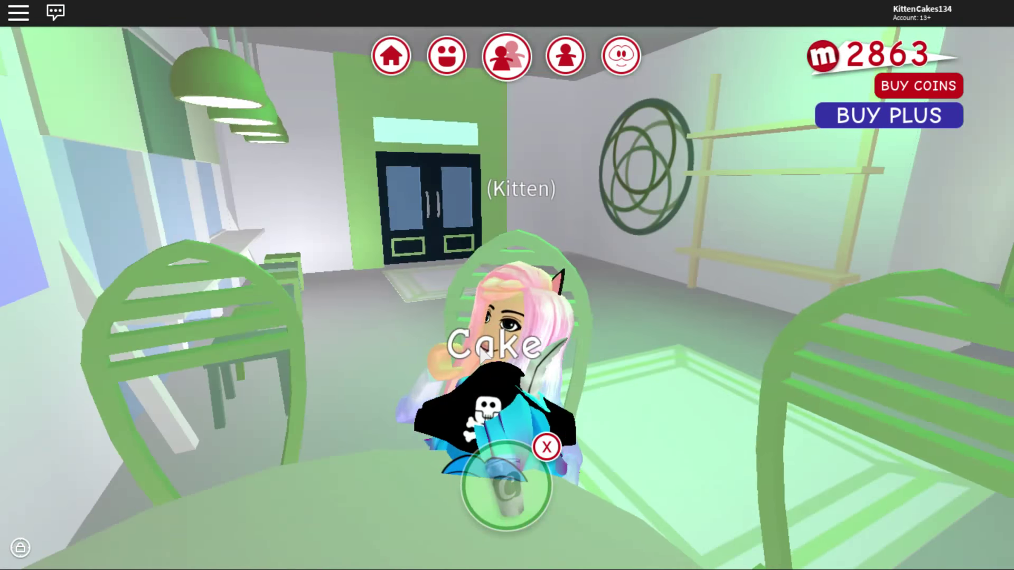
{"action": "key", "text": "w"}
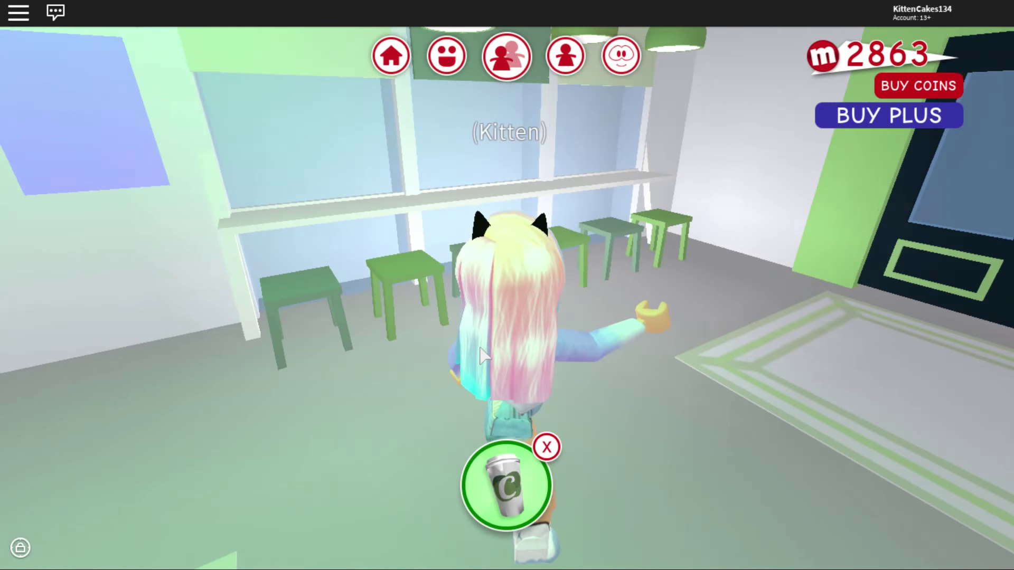
{"action": "key", "text": "d"}
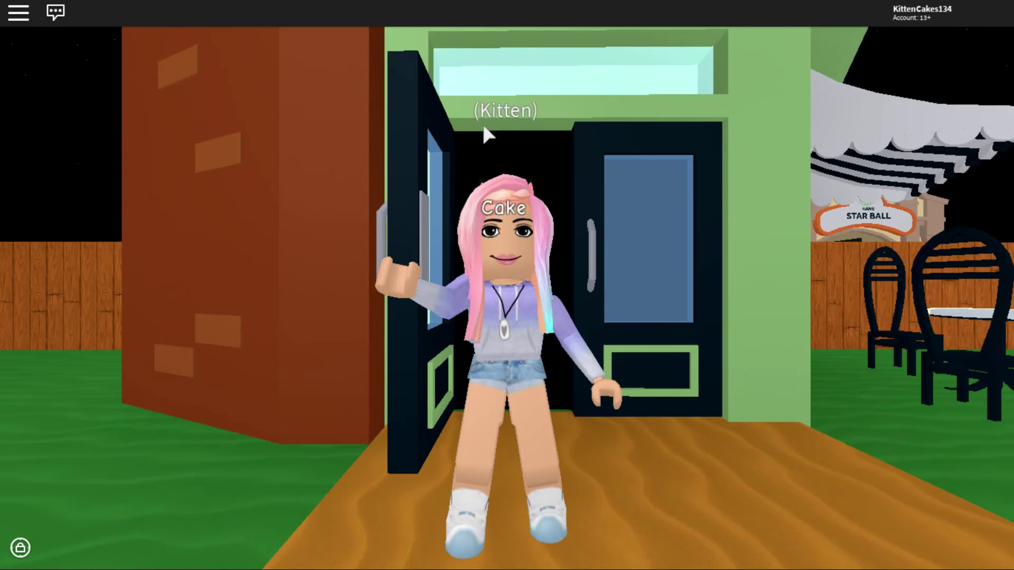
Sit at the Cafe's outdoor table, drink the coffee in three sips, then walk toward the red house.
{"action": "key", "text": "w"}
{"action": "key", "text": "w"}
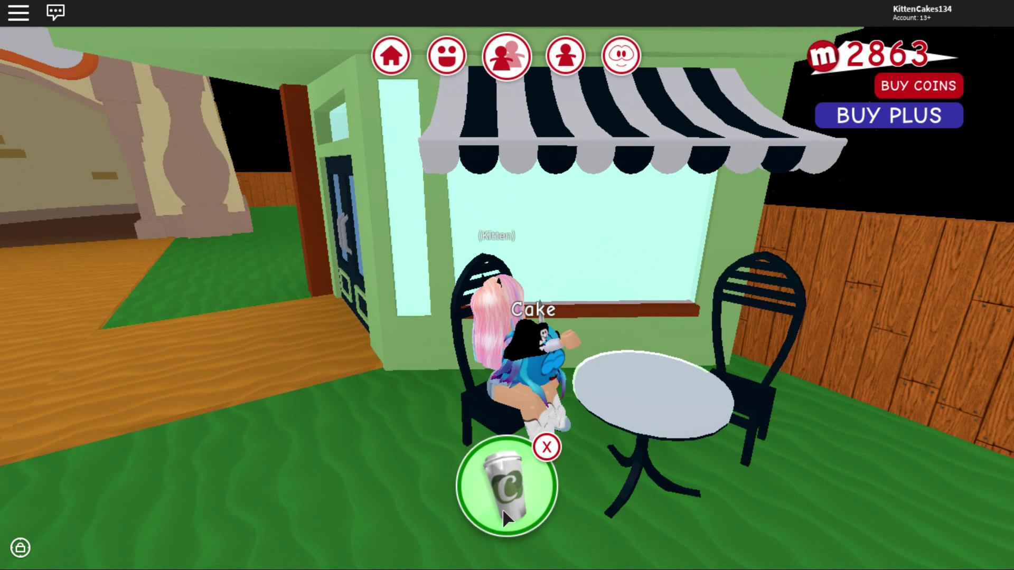
{"action": "key", "text": "Left"}
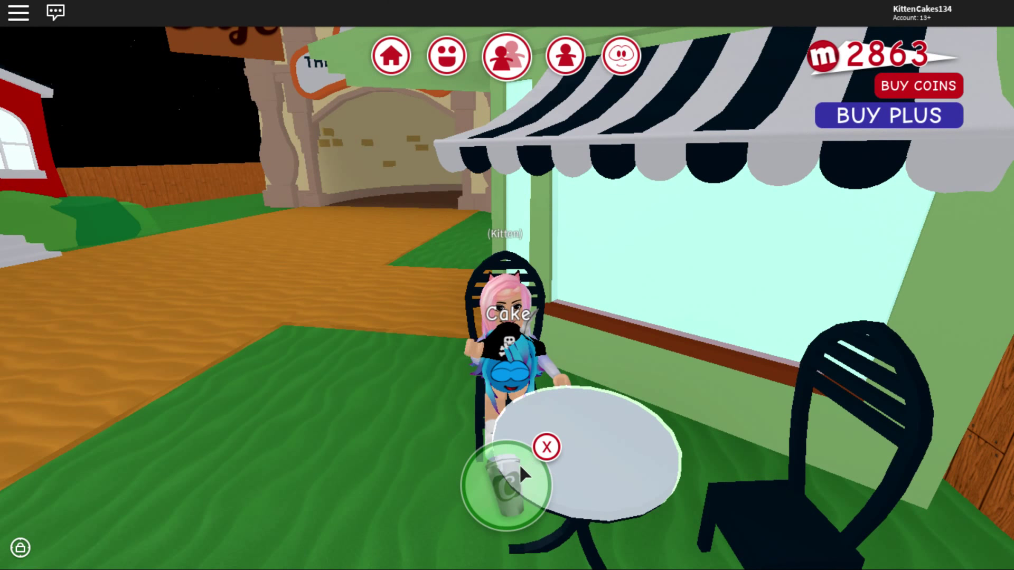
{"action": "left_click", "coordinate": [517, 465]}
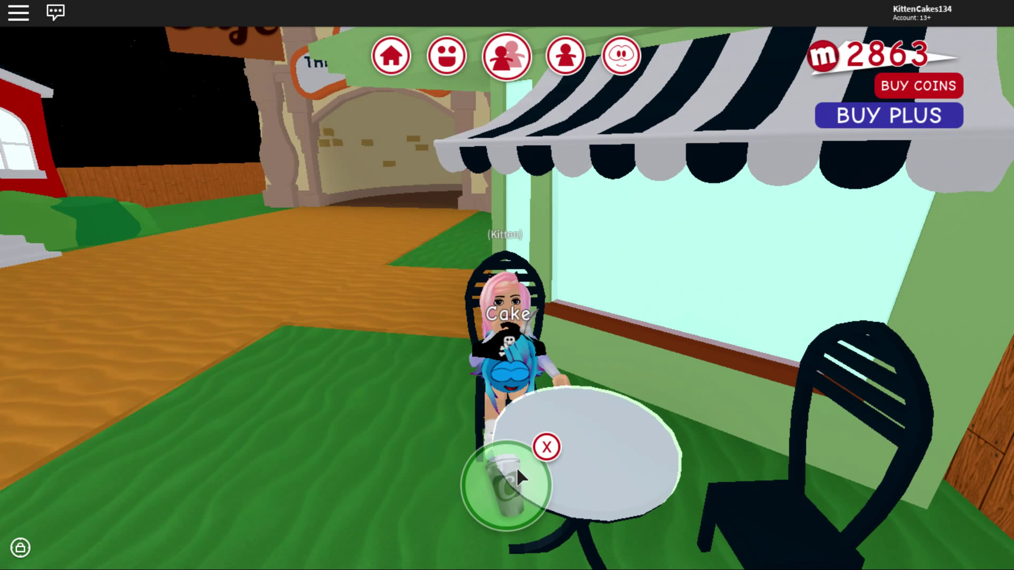
{"action": "left_click", "coordinate": [517, 467]}
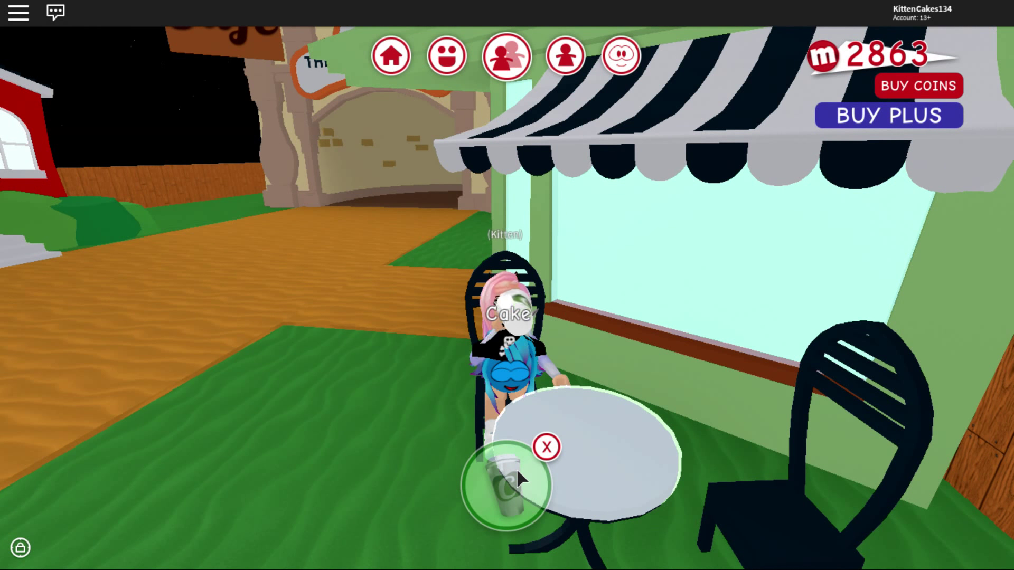
{"action": "left_click", "coordinate": [516, 470]}
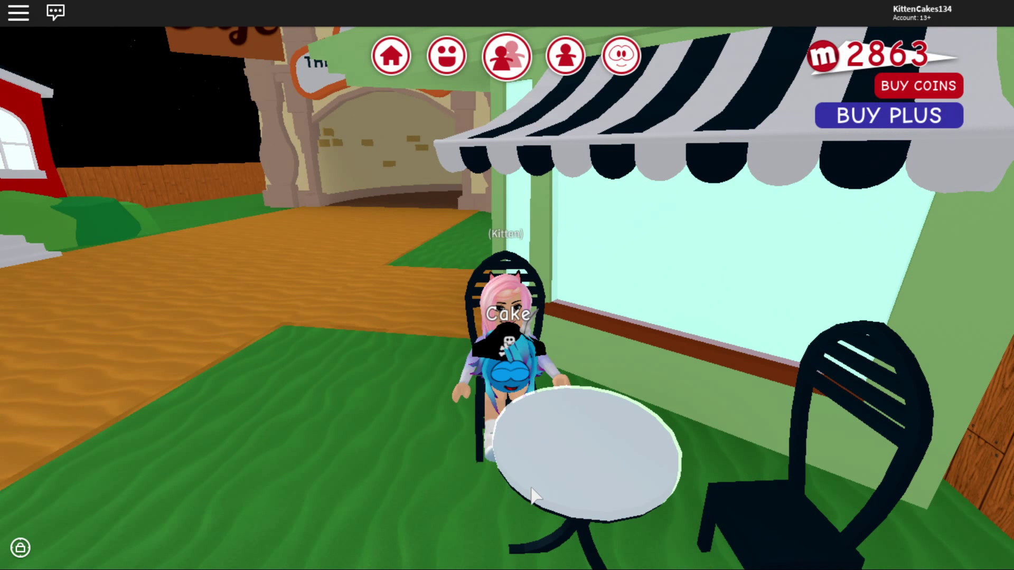
{"action": "key", "text": "space"}
{"action": "key", "text": "w"}
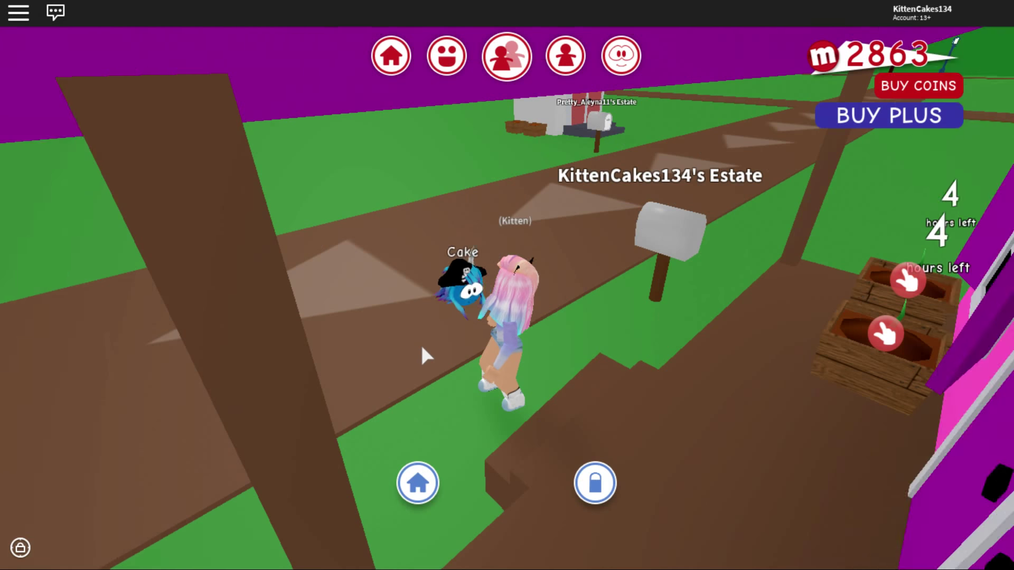
{"action": "scroll", "coordinate": [165, 334], "scroll_direction": "down", "scroll_amount": 5}
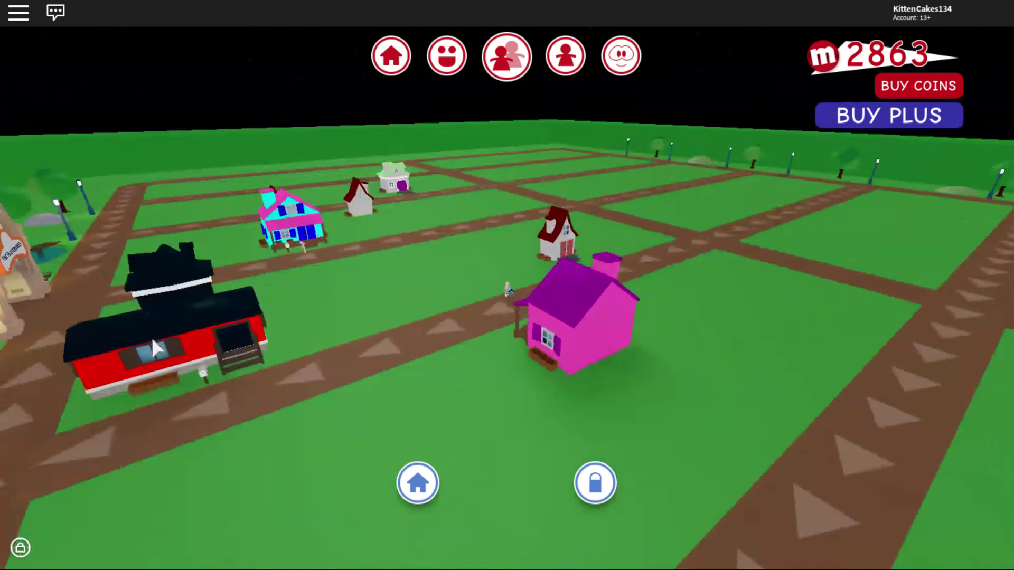
Raise the camera to view the neighbouring houses while heading to the pink house.
{"action": "key", "text": "Left"}
{"action": "key", "text": "Left"}
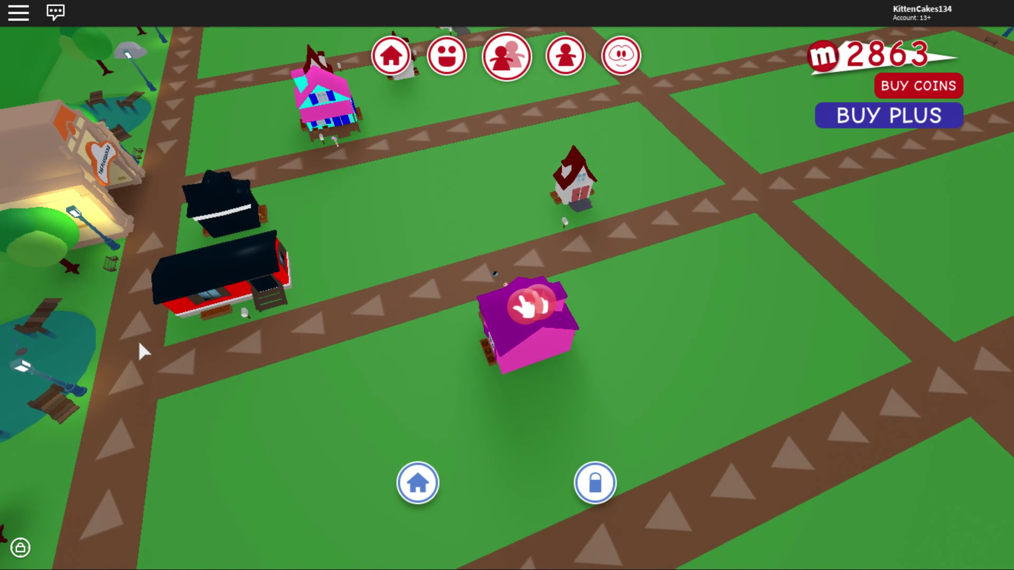
{"action": "scroll", "coordinate": [139, 344], "scroll_direction": "up", "scroll_amount": 5}
{"action": "scroll", "coordinate": [144, 384], "scroll_direction": "up", "scroll_amount": 5}
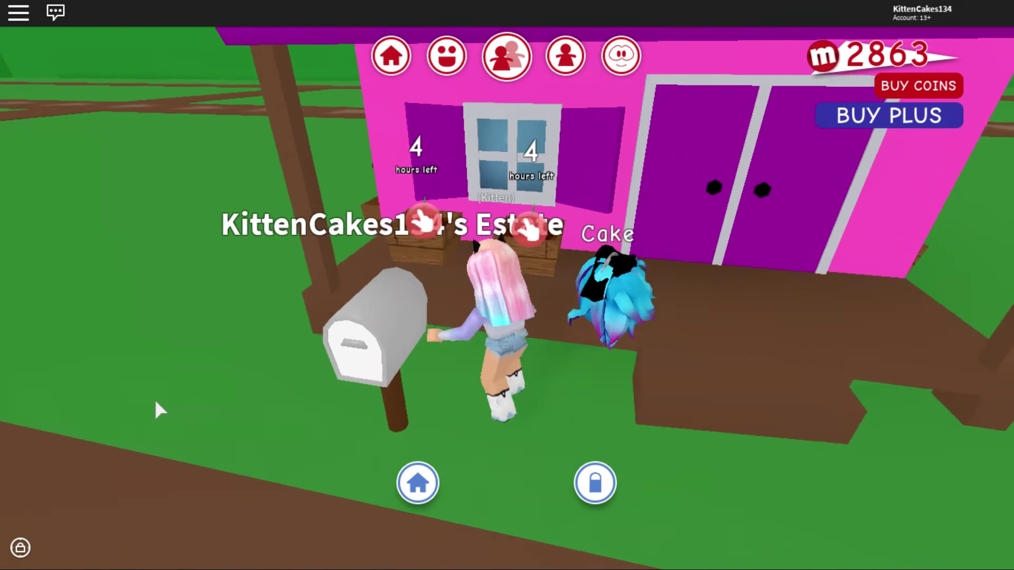
{"action": "scroll", "coordinate": [159, 408], "scroll_direction": "down", "scroll_amount": 5}
{"action": "scroll", "coordinate": [158, 408], "scroll_direction": "up", "scroll_amount": 3}
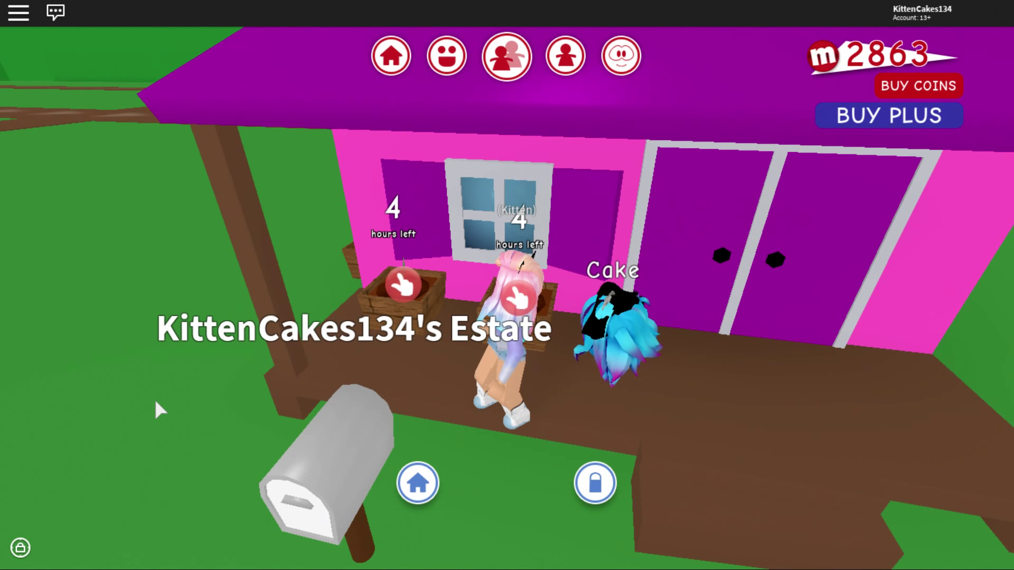
{"action": "scroll", "coordinate": [156, 403], "scroll_direction": "up", "scroll_amount": 2}
{"action": "scroll", "coordinate": [155, 403], "scroll_direction": "down", "scroll_amount": 2}
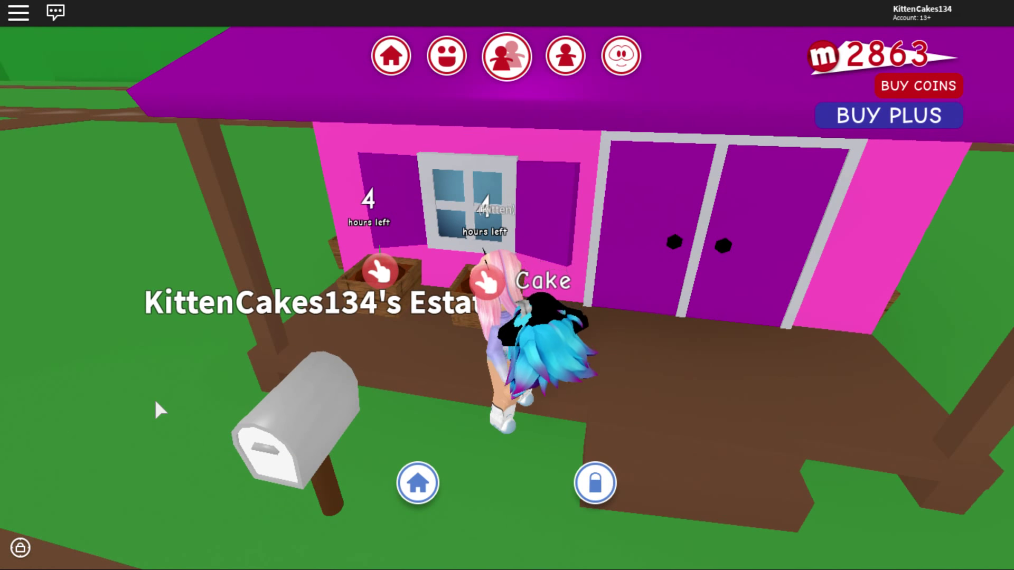
{"action": "scroll", "coordinate": [159, 408], "scroll_direction": "up", "scroll_amount": 2}
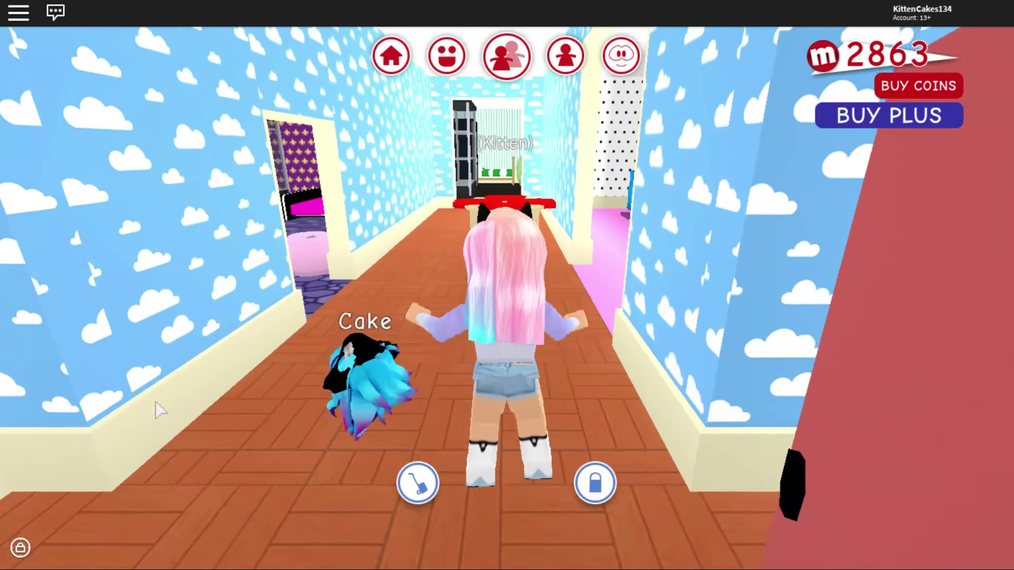
Run down the cloud hallway into the fleur-de-lis bedroom and lie in the pink bed beside Cake.
{"action": "key", "text": "a"}
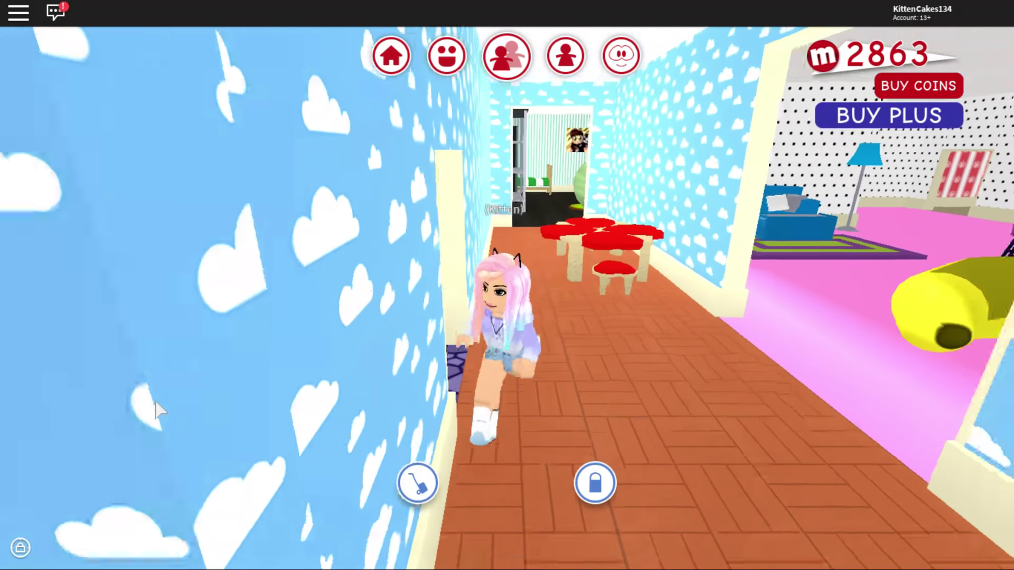
{"action": "key", "text": "w"}
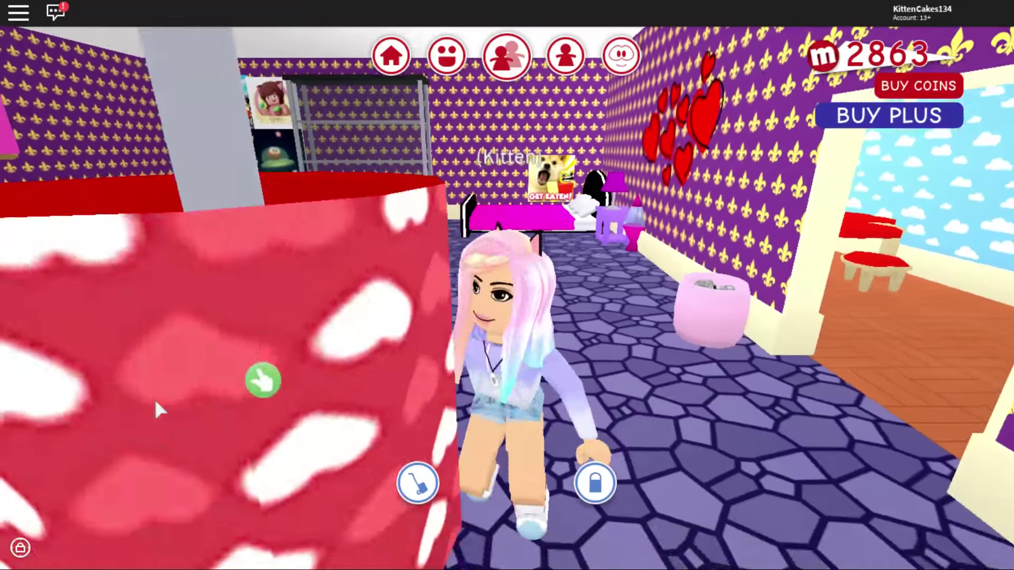
{"action": "key", "text": "s"}
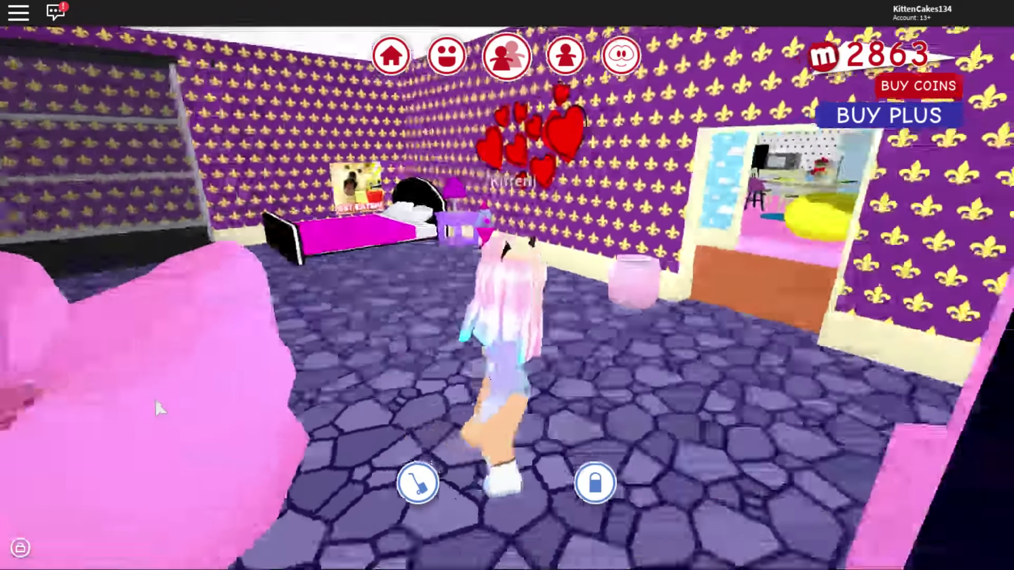
{"action": "key", "text": "d"}
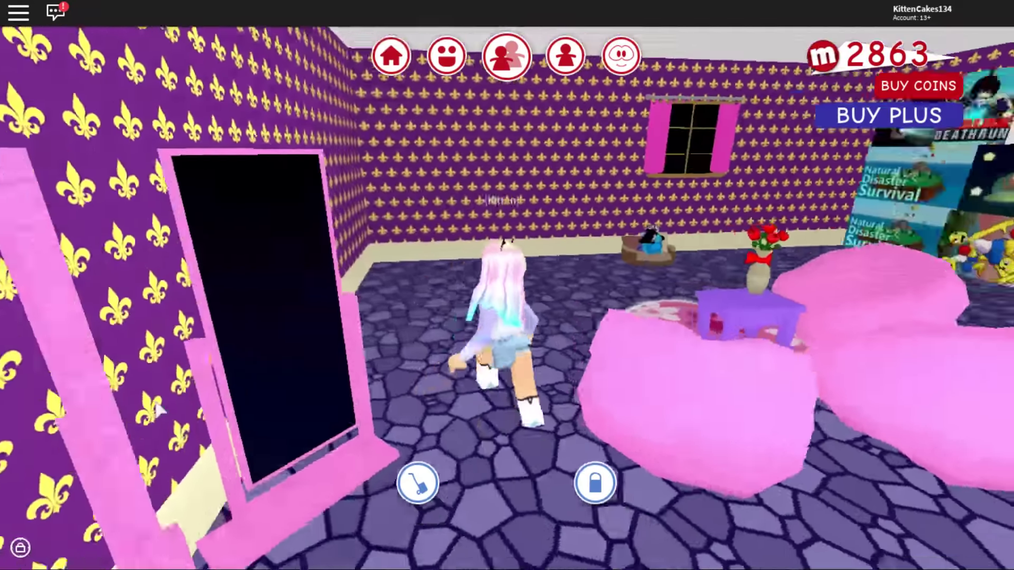
{"action": "key", "text": "a"}
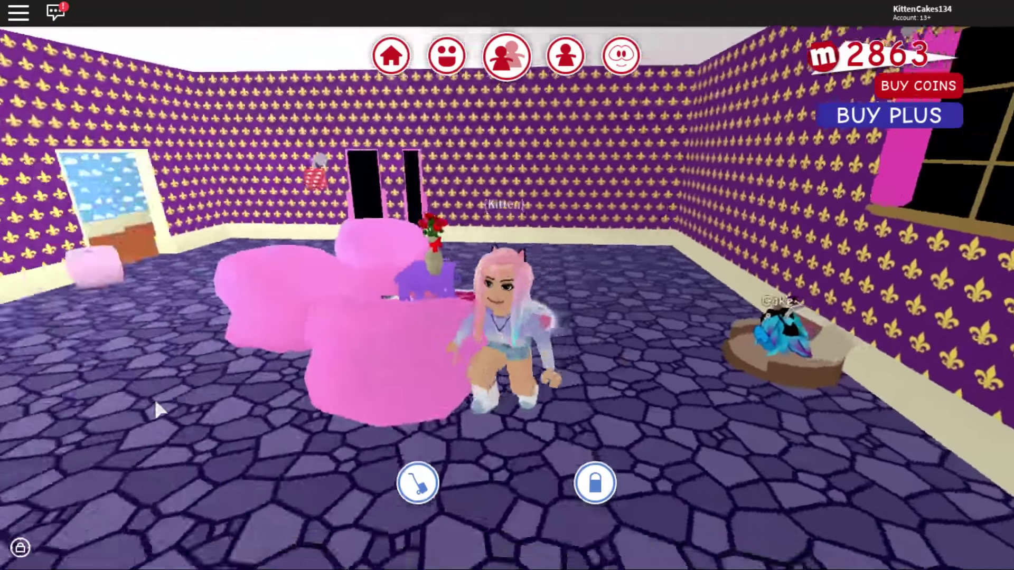
{"action": "key", "text": "a"}
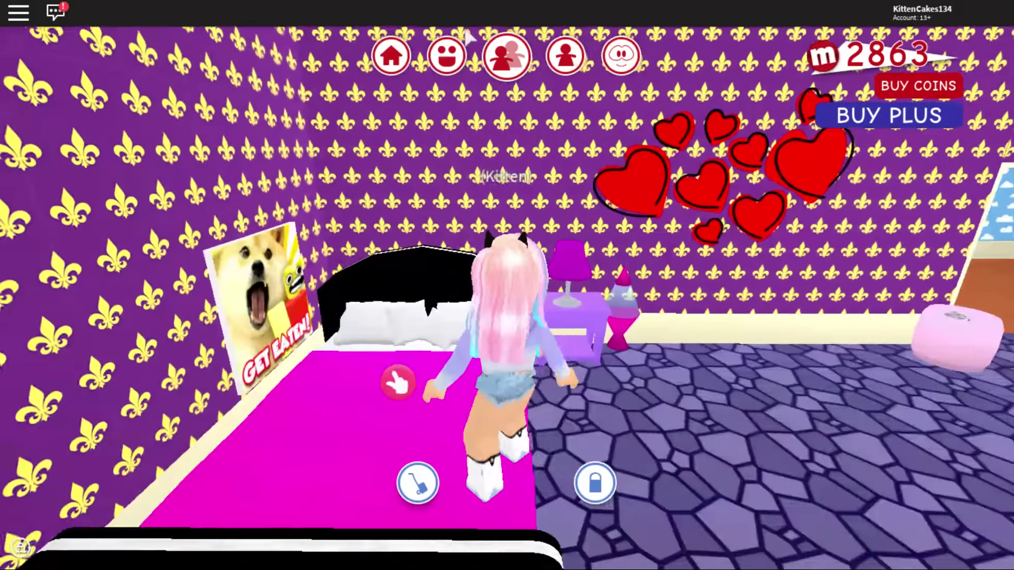
{"action": "key", "text": "w"}
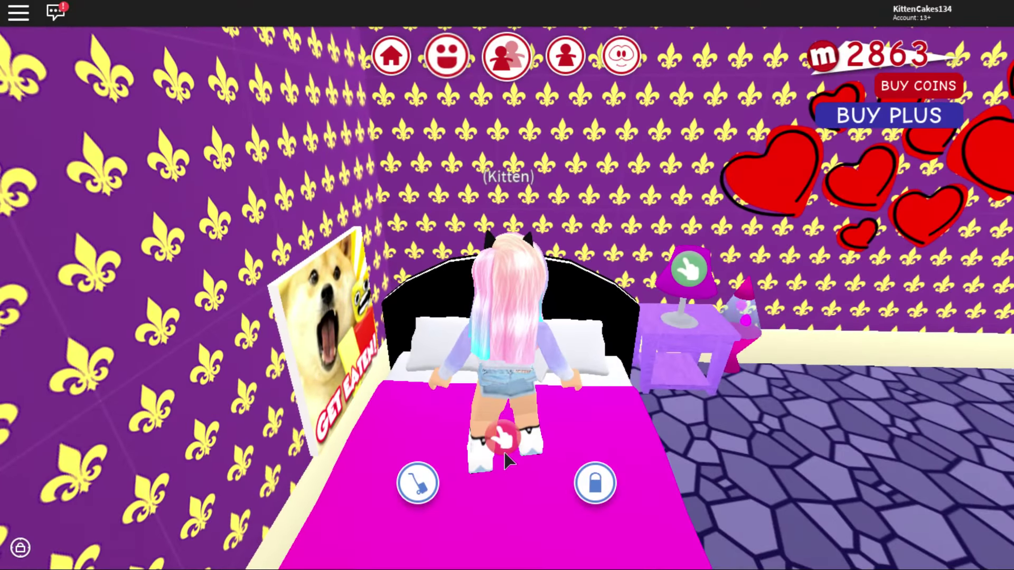
{"action": "left_click", "coordinate": [505, 453]}
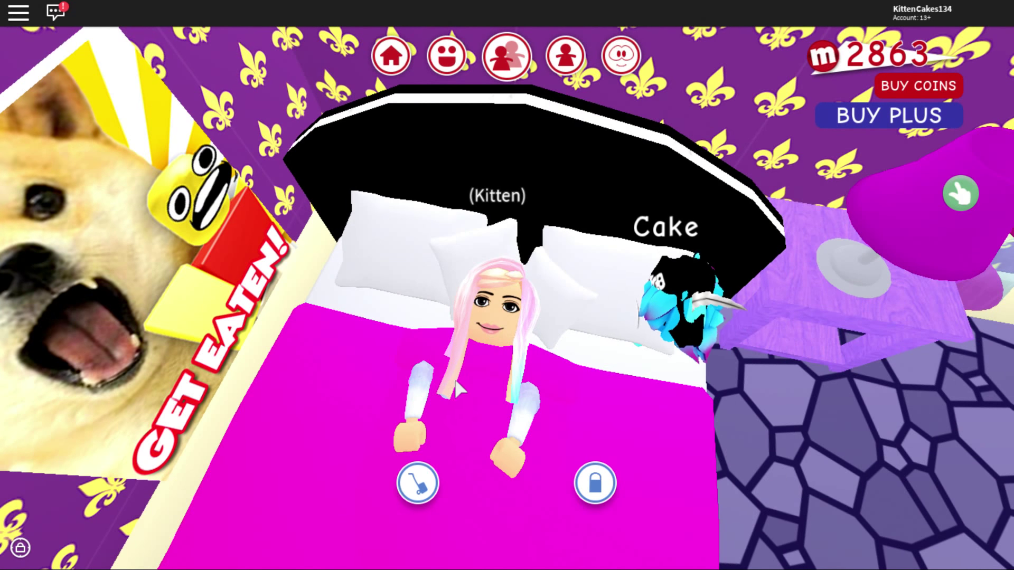
Send the meep Cake home from the meep options menu.
{"action": "key", "text": "Right"}
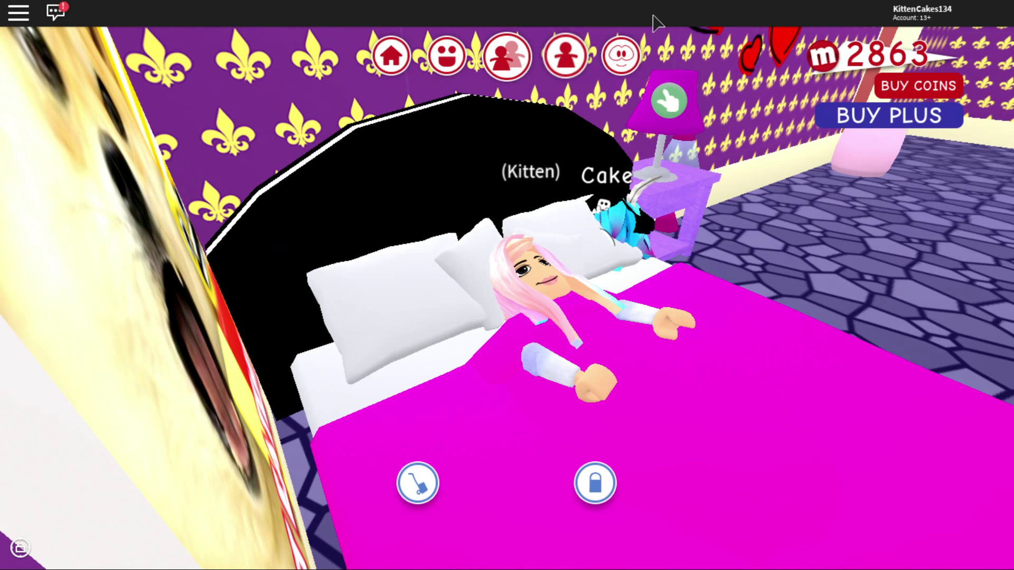
{"action": "left_click", "coordinate": [621, 55]}
{"action": "left_click", "coordinate": [585, 171]}
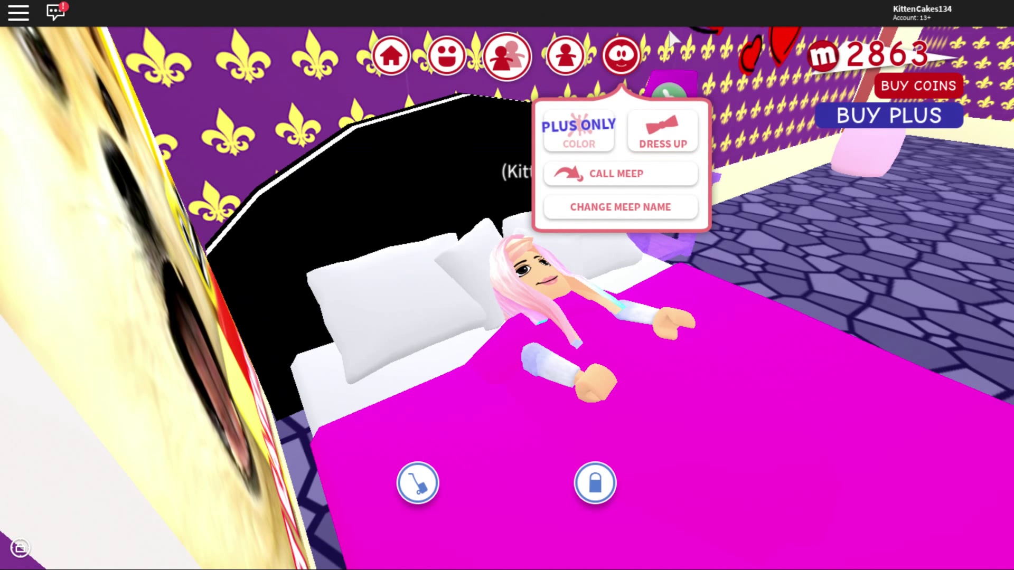
{"action": "key", "text": "Left"}
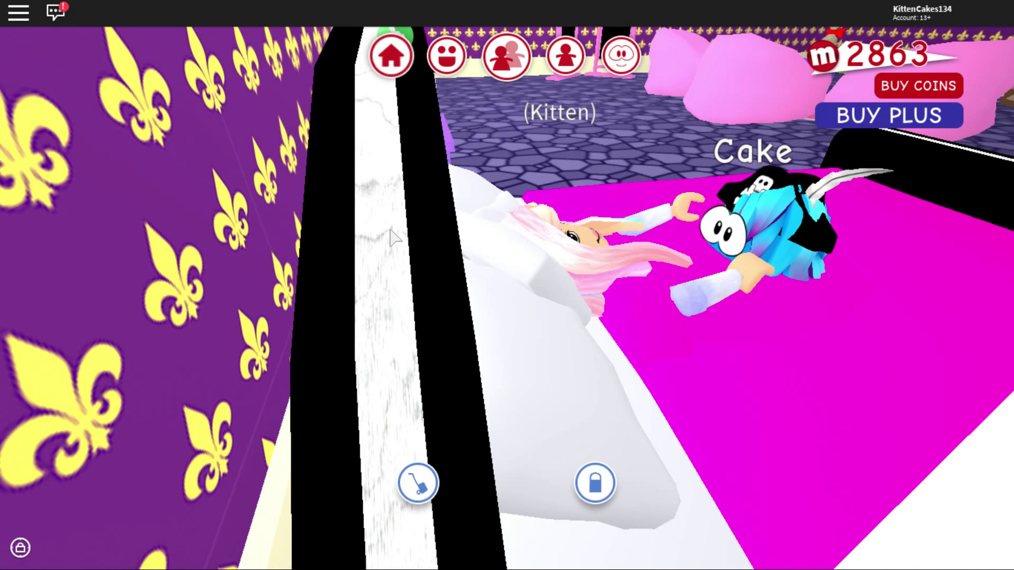
Climb out of the pink bed and walk away into the bedroom.
{"action": "key", "text": "Left"}
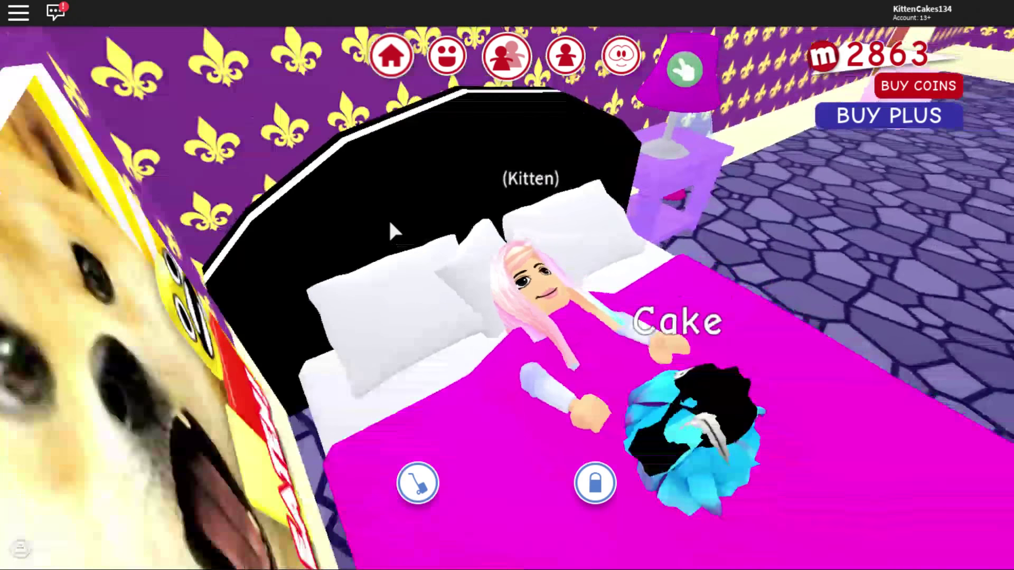
{"action": "key", "text": "Left"}
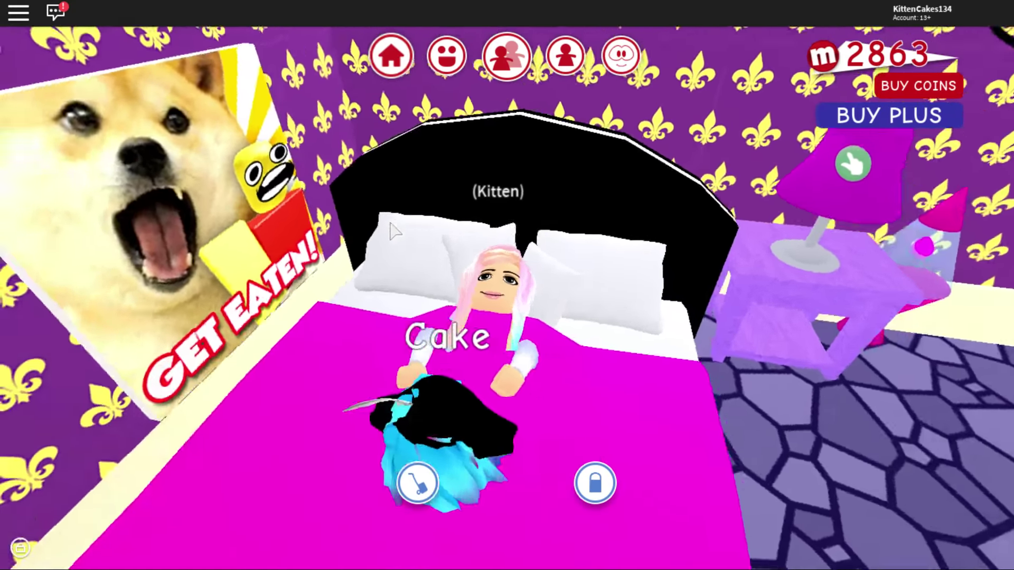
{"action": "key", "text": "space"}
{"action": "key", "text": "Left"}
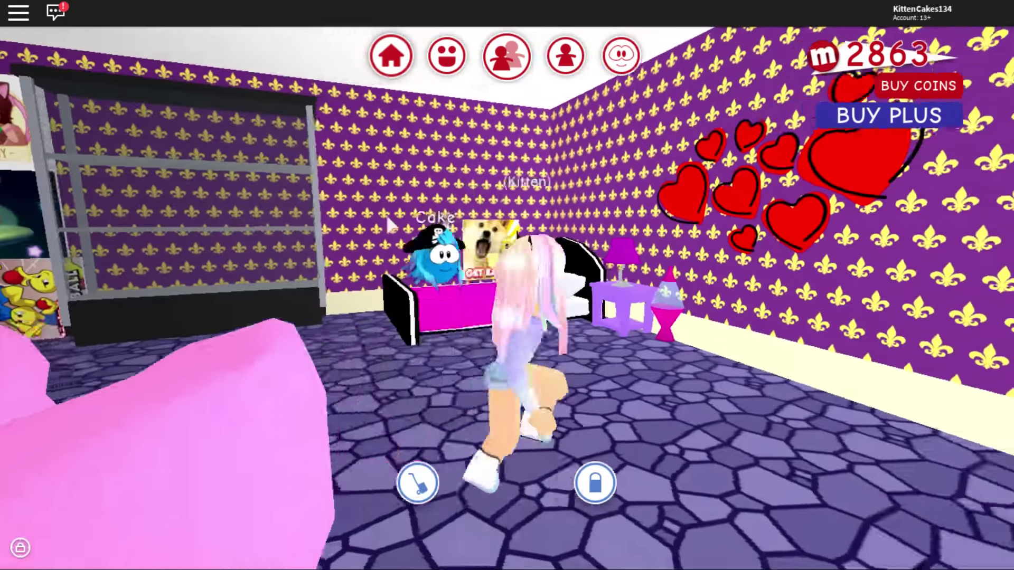